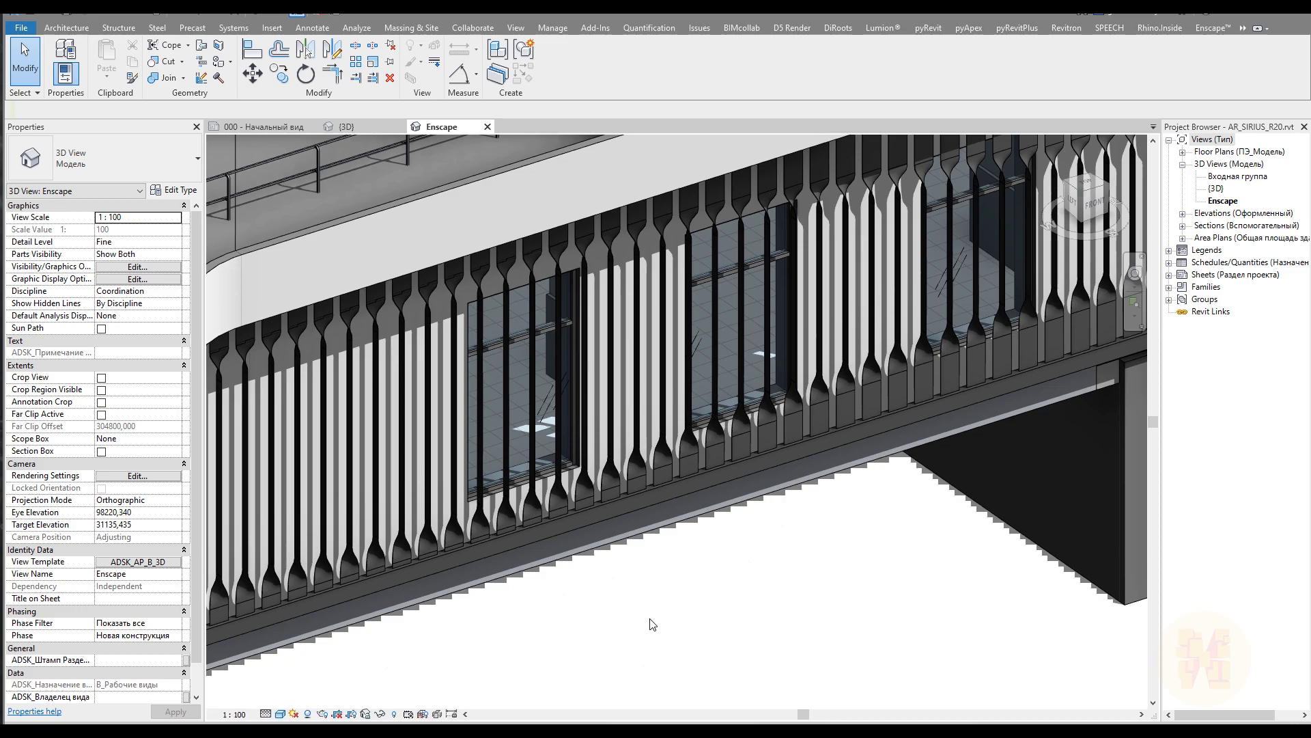
Examine the vertical facade slats and their twisted ends along the building's upper floor
{"action": "scroll", "coordinate": [676, 611], "scroll_direction": "up", "scroll_amount": 2}
{"action": "scroll", "coordinate": [615, 608], "scroll_direction": "up", "scroll_amount": 1}
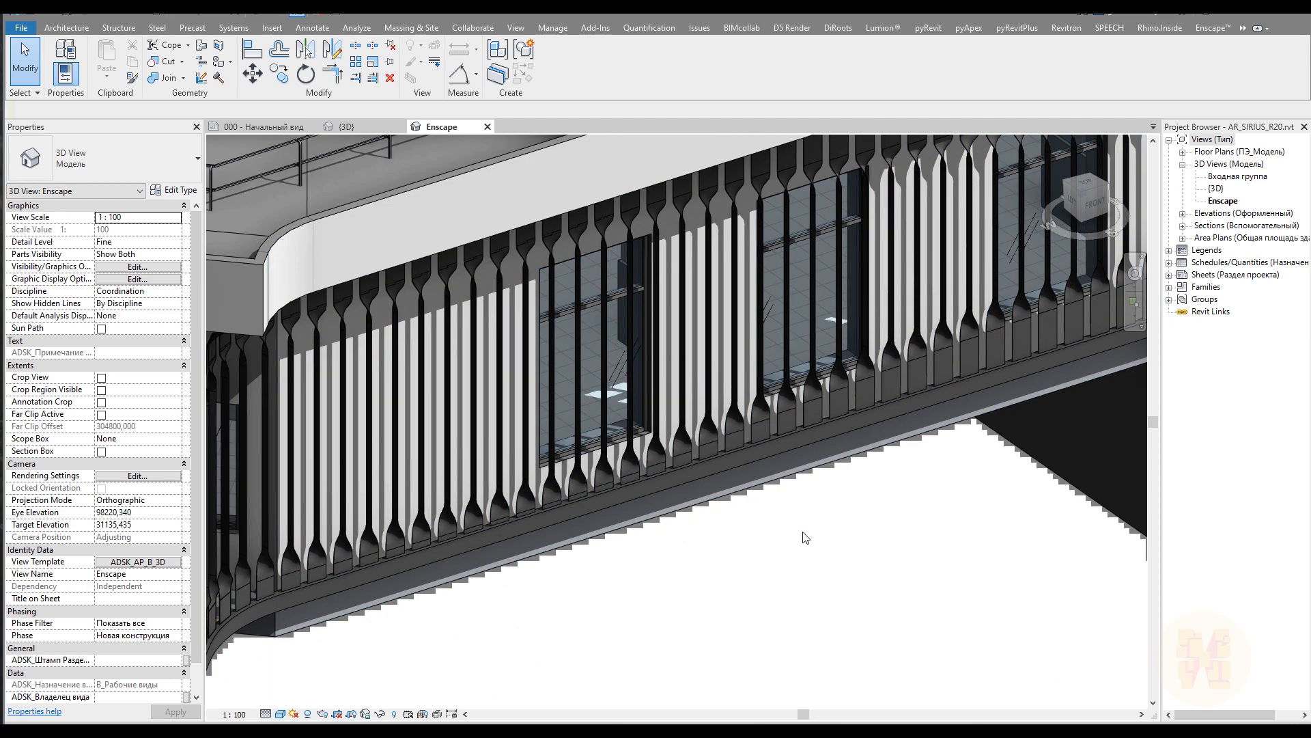
{"action": "middle_click_drag", "start_coordinate": [833, 542], "coordinate": [623, 628]}
{"action": "middle_click_drag", "start_coordinate": [782, 507], "coordinate": [522, 588]}
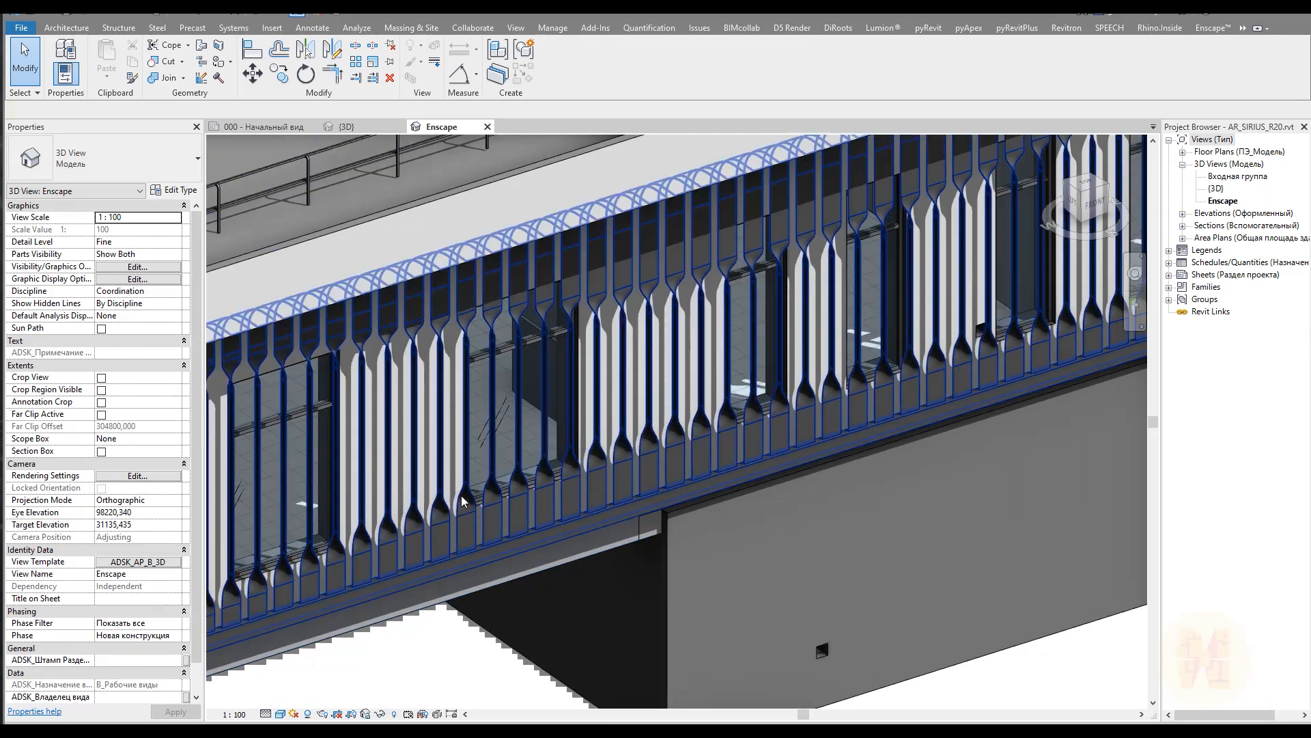
{"action": "scroll", "coordinate": [626, 573], "scroll_direction": "down", "scroll_amount": 1}
{"action": "middle_click_drag", "start_coordinate": [626, 577], "coordinate": [493, 509], "text": "shift"}
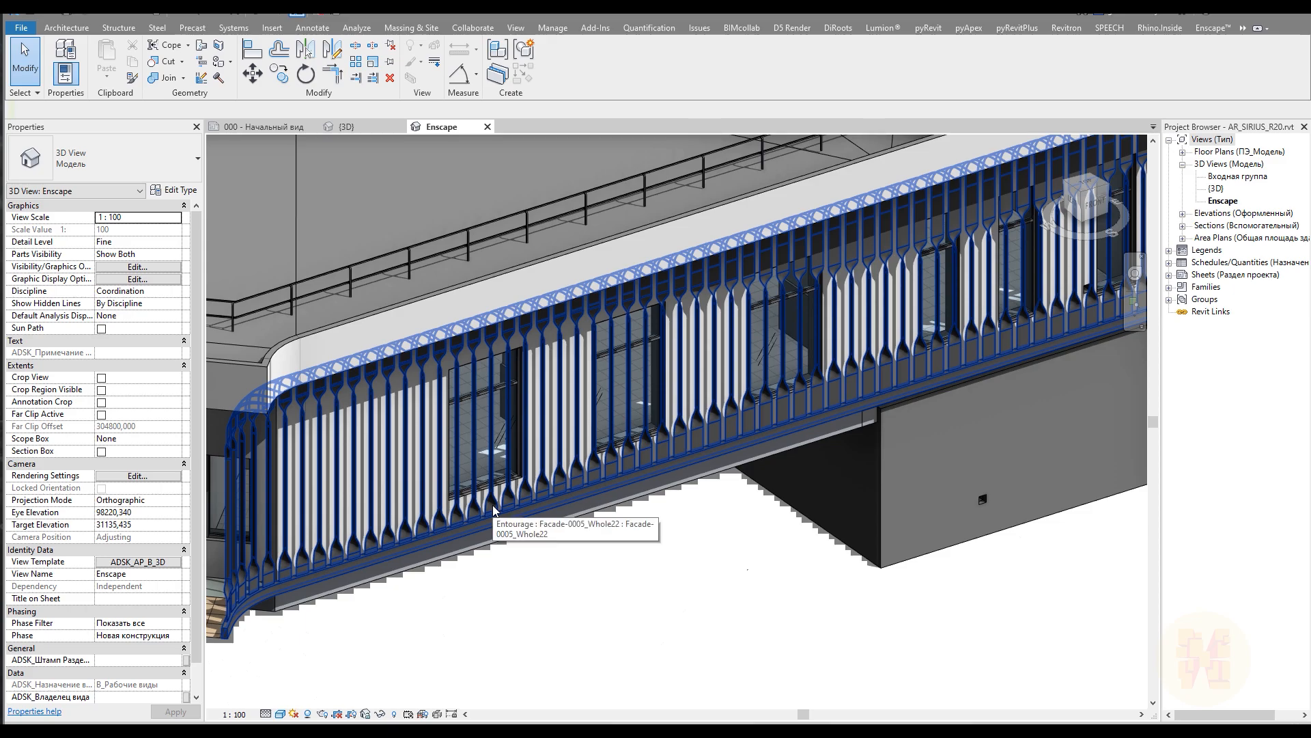
{"action": "scroll", "coordinate": [493, 509], "scroll_direction": "up", "scroll_amount": 1}
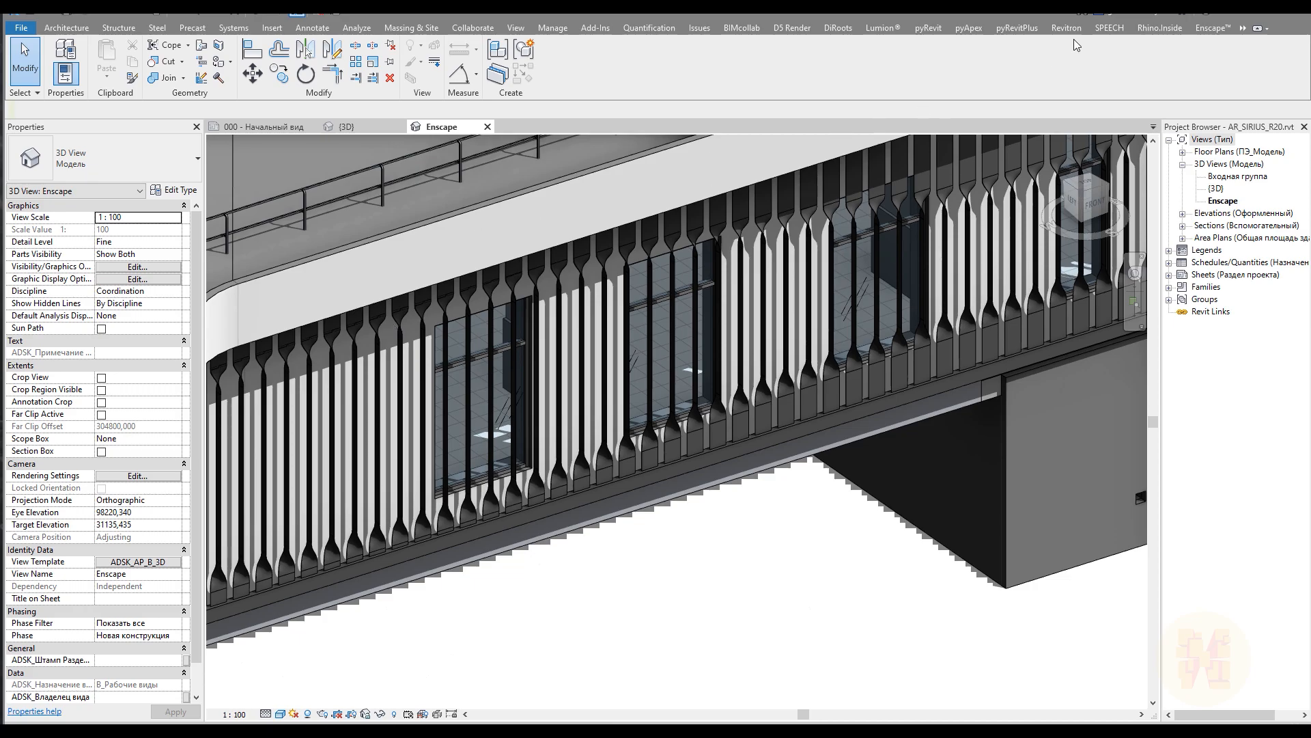
Create a new family from the English template Metric Generic Model Adaptive.rft
{"action": "left_click", "coordinate": [1267, 13]}
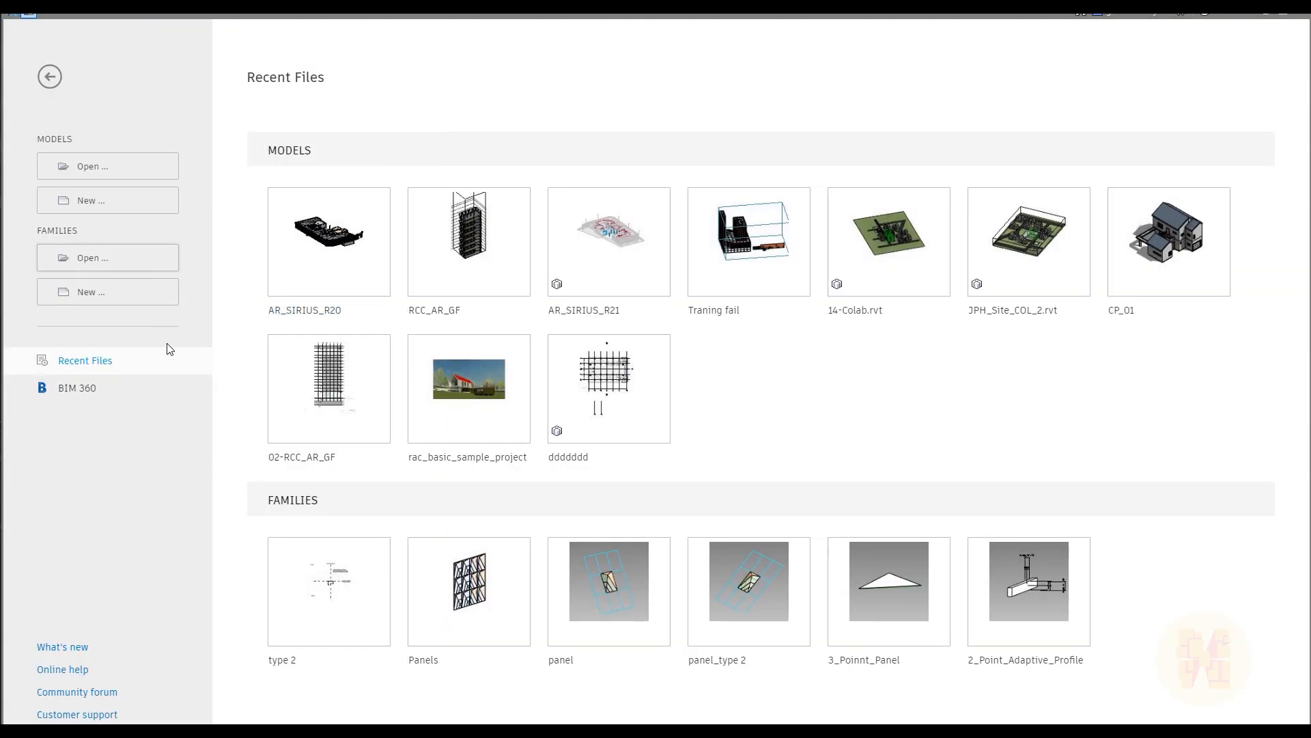
{"action": "left_click", "coordinate": [106, 293]}
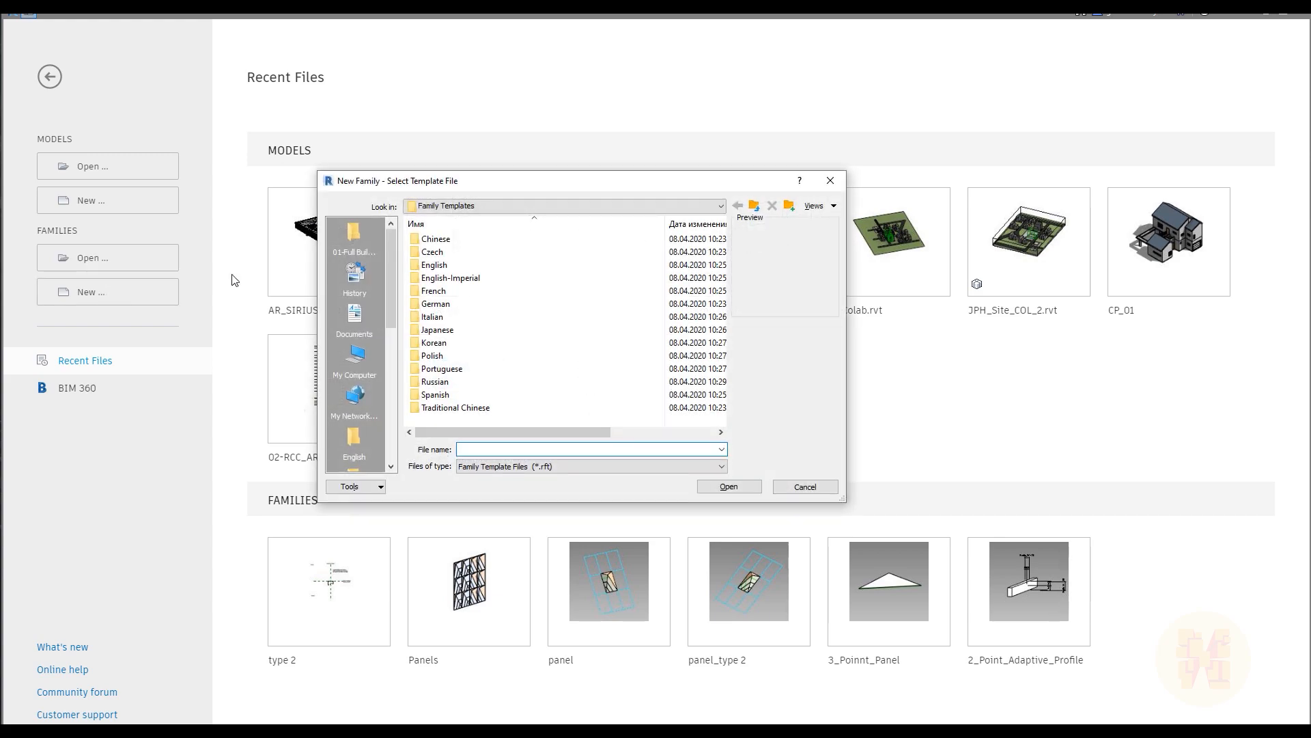
{"action": "double_click", "coordinate": [468, 265]}
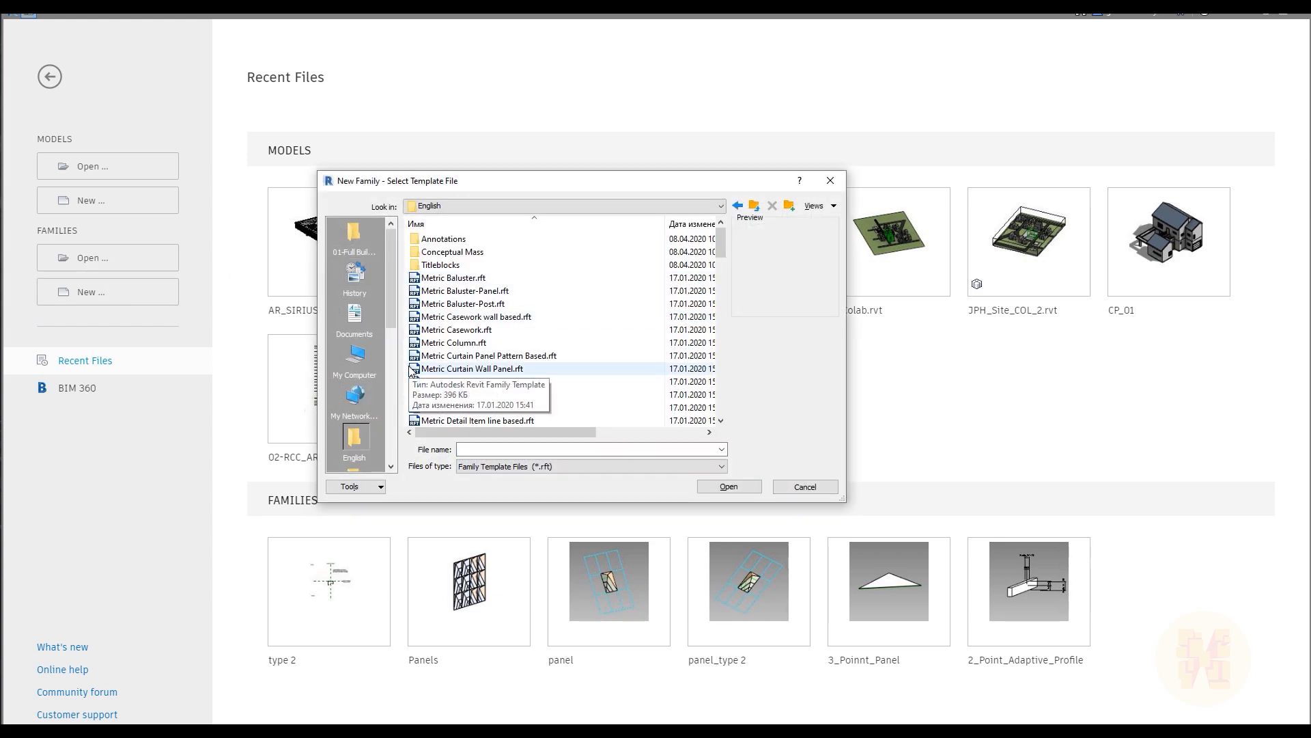
{"action": "scroll", "coordinate": [543, 369], "scroll_direction": "down", "scroll_amount": 9}
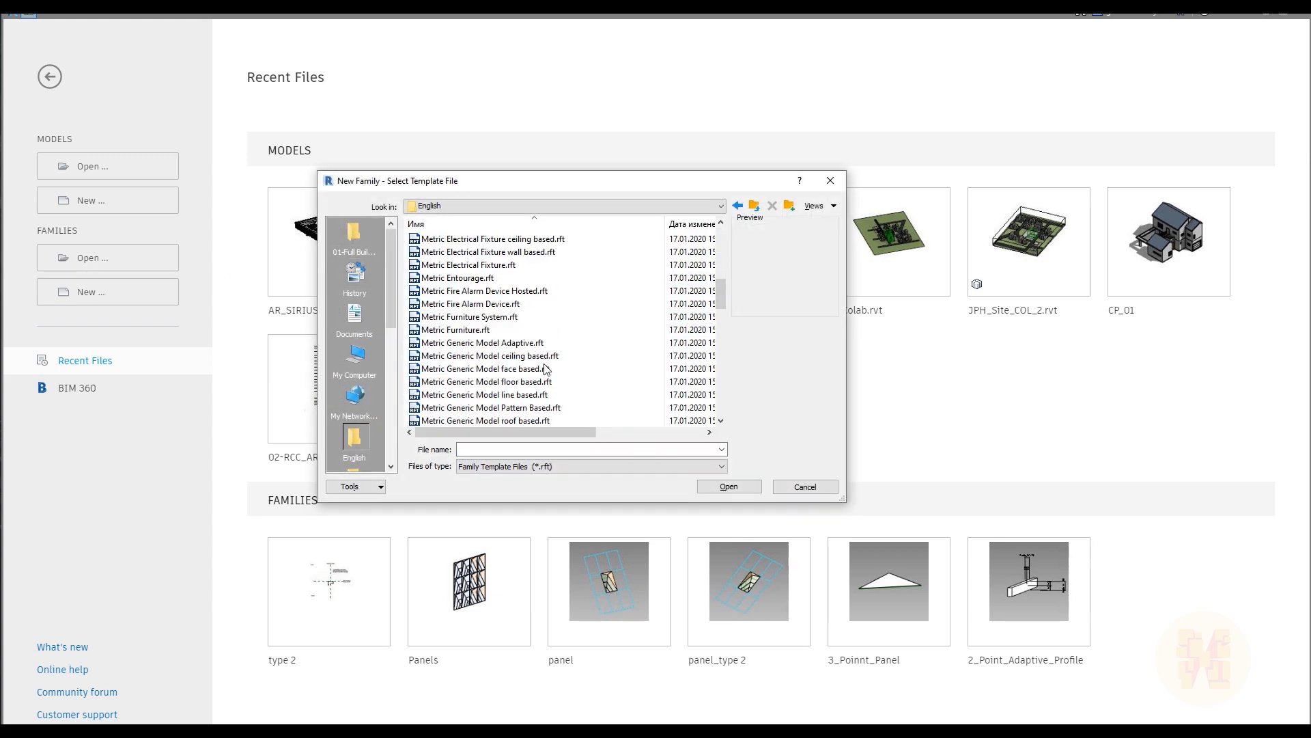
{"action": "scroll", "coordinate": [544, 369], "scroll_direction": "up", "scroll_amount": 2}
{"action": "left_click", "coordinate": [550, 343]}
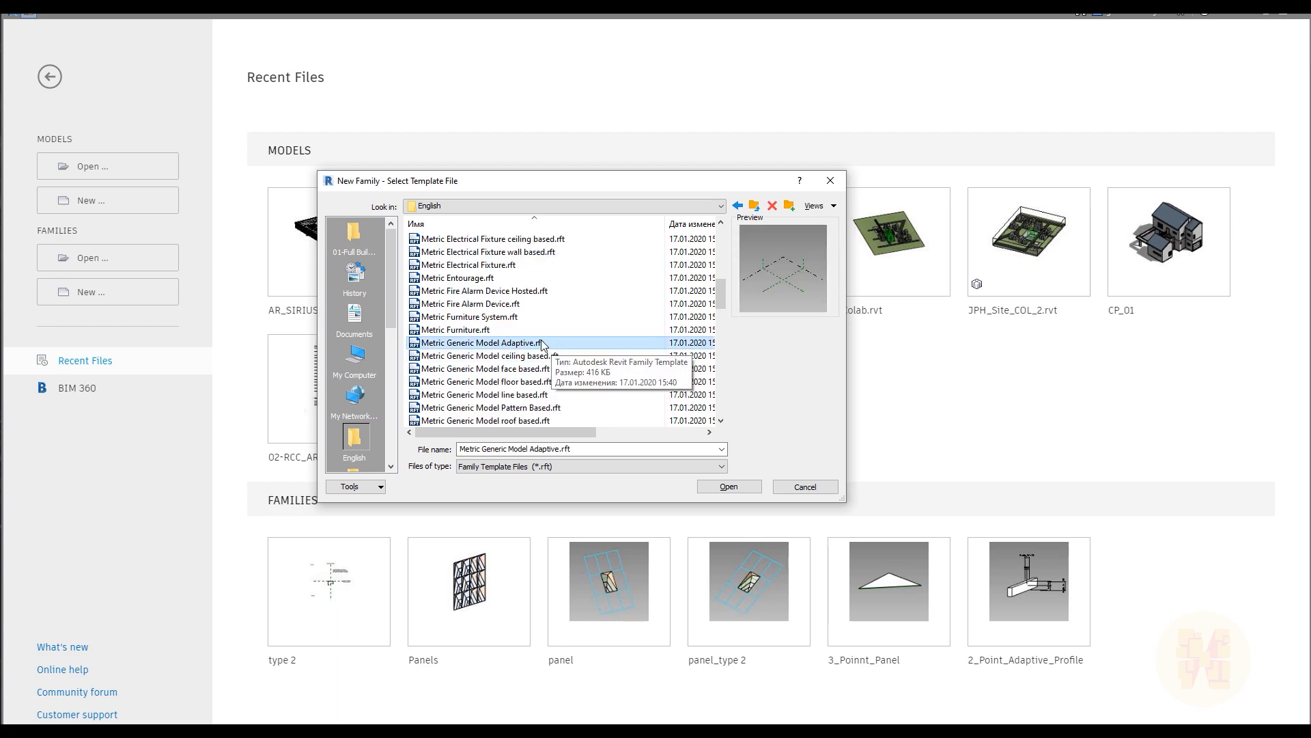
{"action": "left_click", "coordinate": [744, 490]}
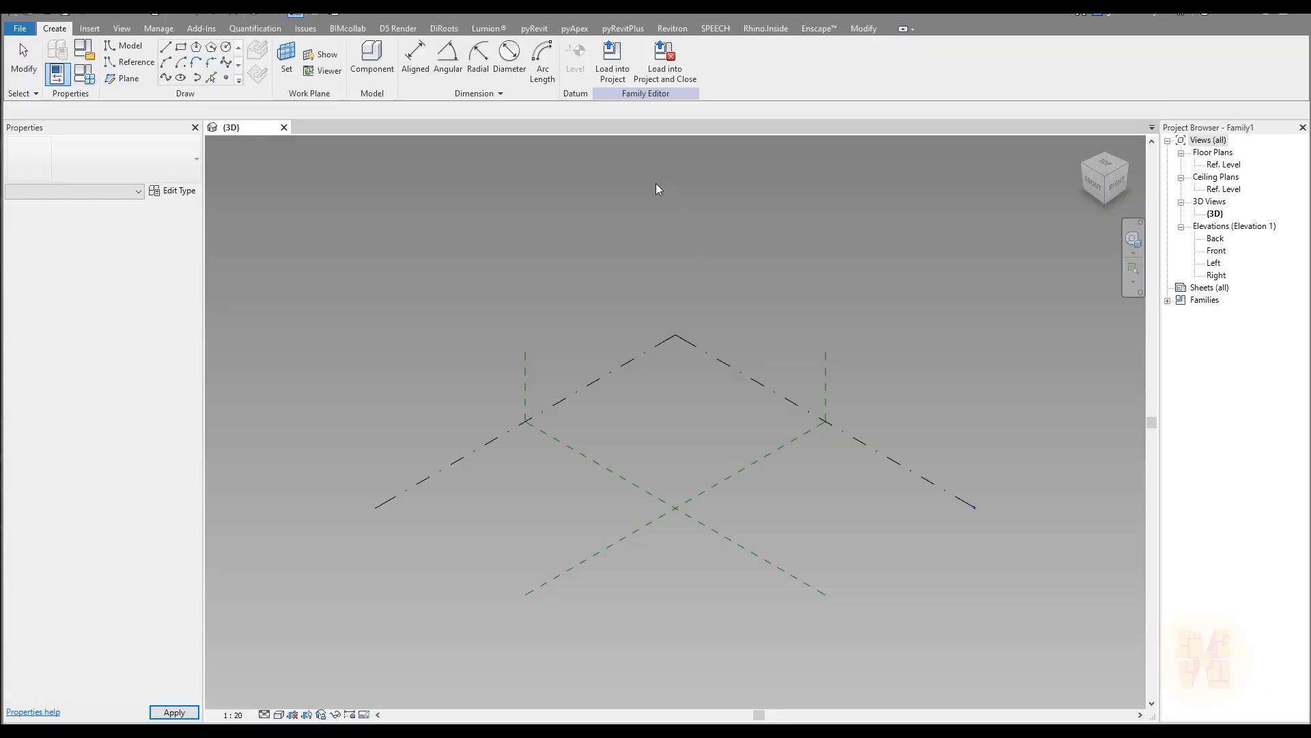
Place two reference points on Ref. Level near the same centre reference plane, one on each side of the intersection
{"action": "scroll", "coordinate": [571, 391], "scroll_direction": "up", "scroll_amount": 3}
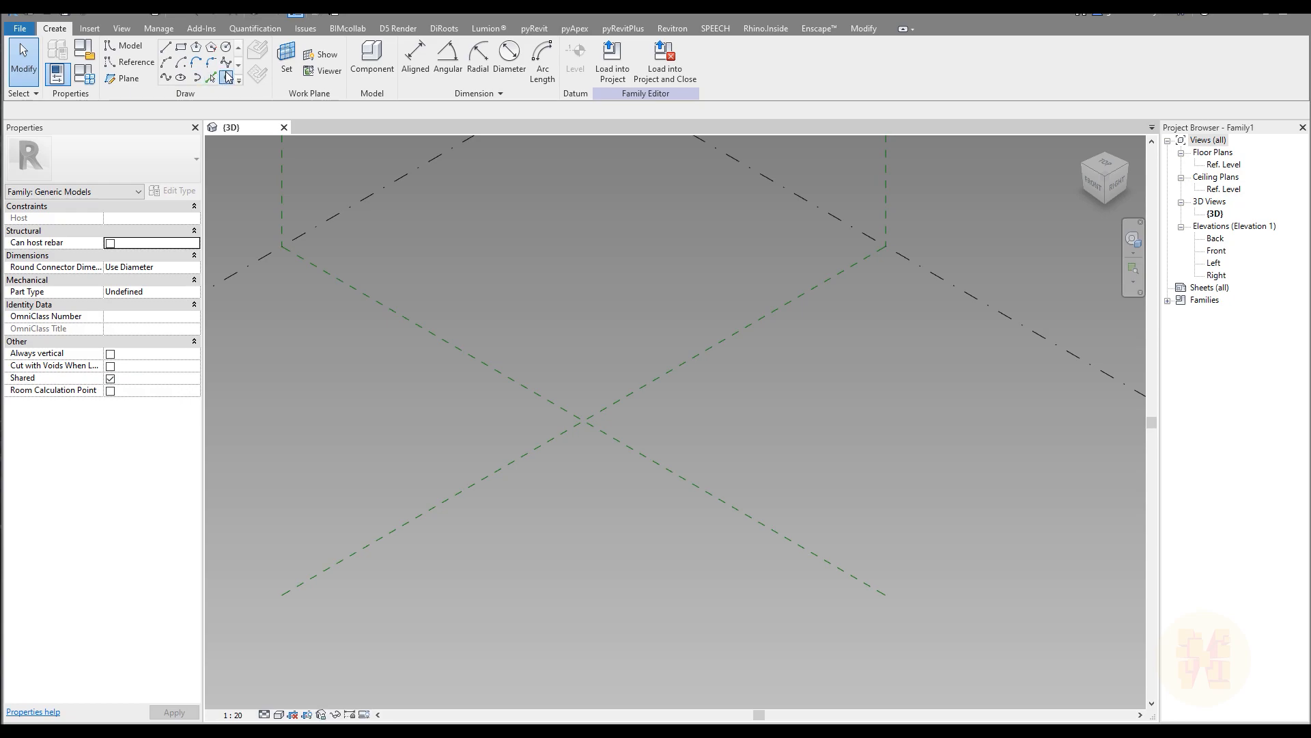
{"action": "key", "text": "l"}
{"action": "key", "text": "i"}
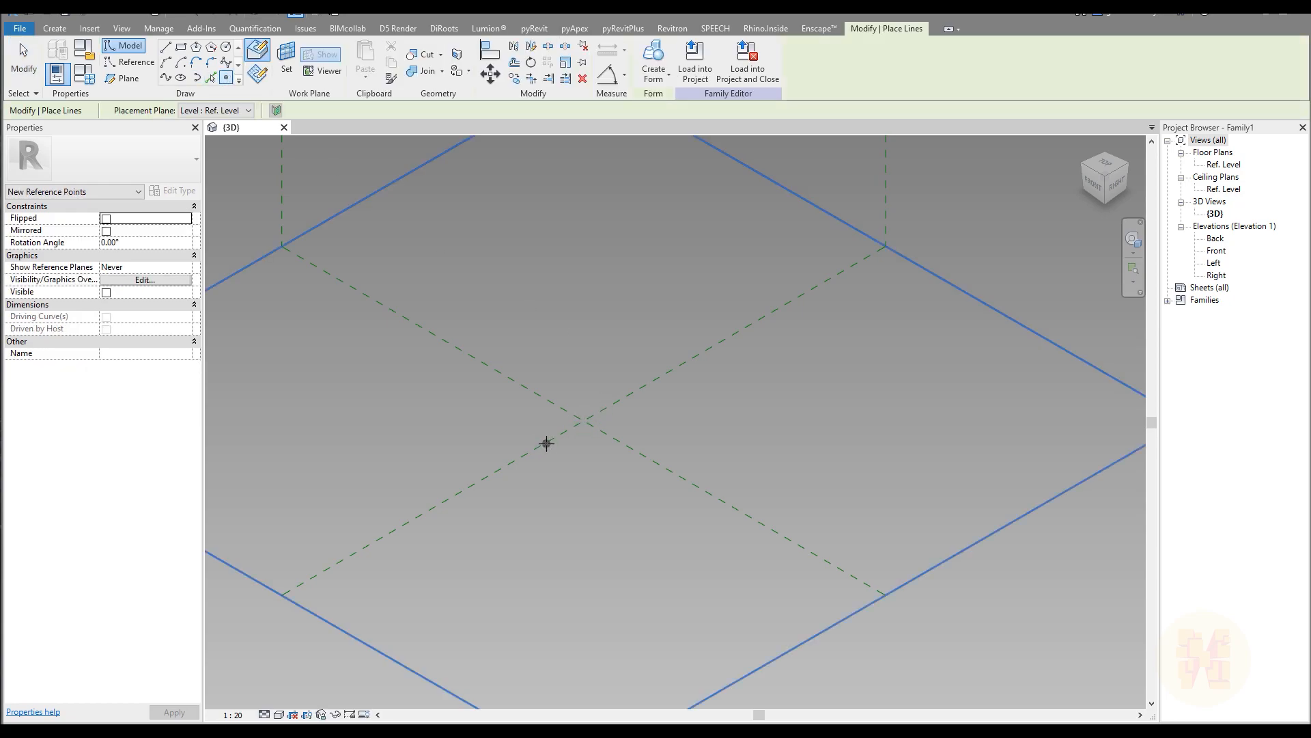
{"action": "left_click", "coordinate": [546, 443]}
{"action": "left_click", "coordinate": [553, 433]}
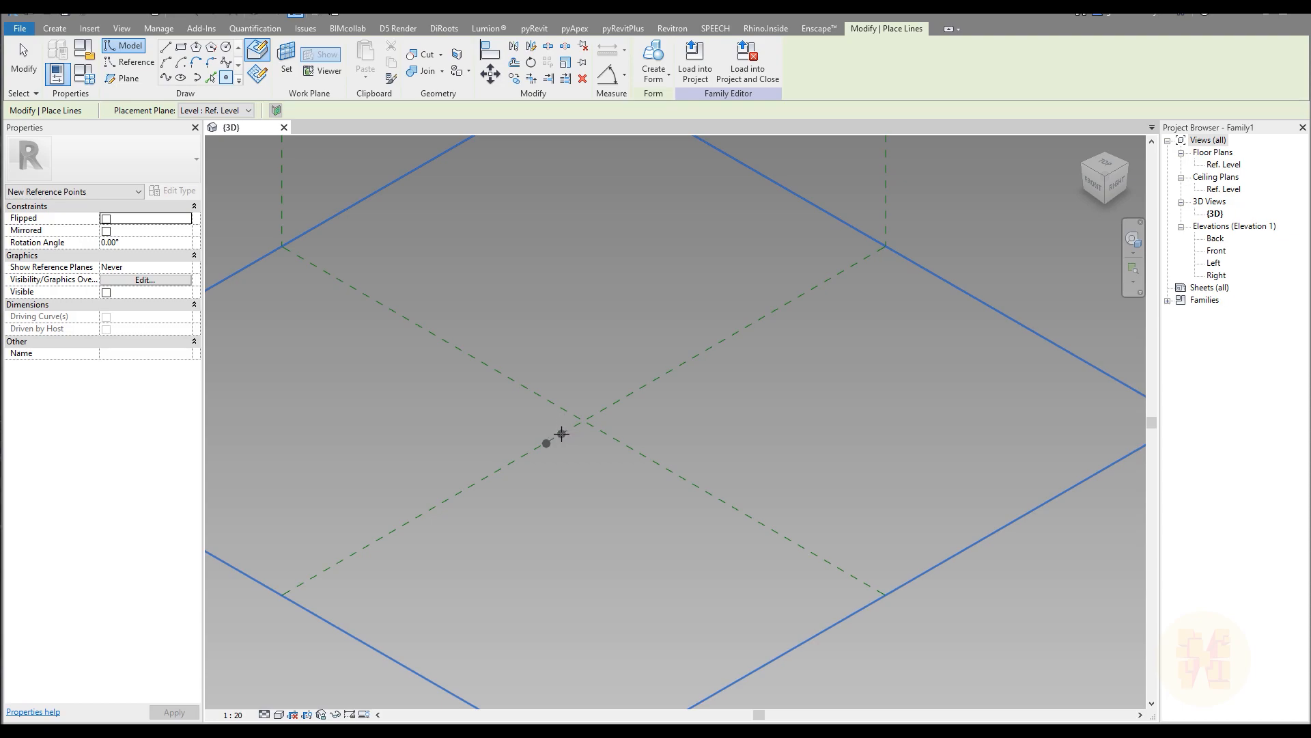
{"action": "middle_click_drag", "start_coordinate": [560, 443], "coordinate": [645, 366], "text": "shift"}
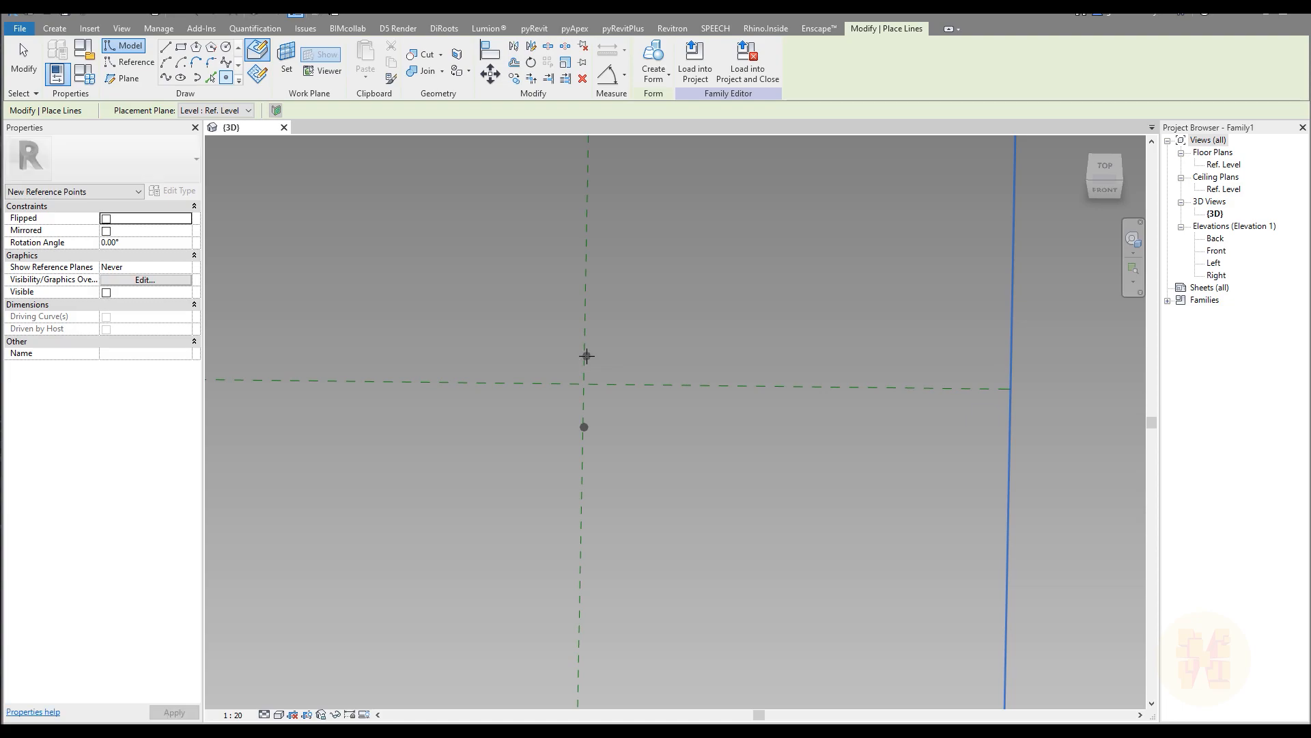
{"action": "middle_click_drag", "start_coordinate": [615, 439], "coordinate": [632, 430], "text": "shift"}
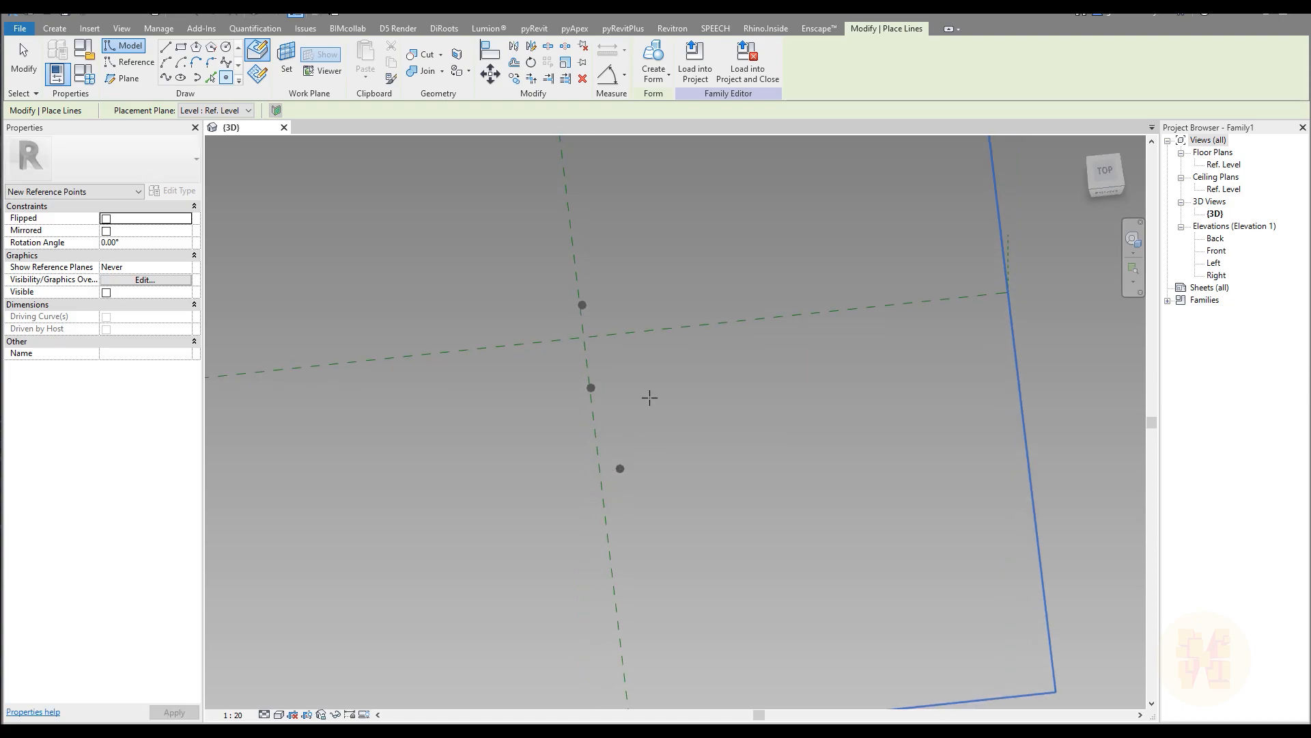
{"action": "key", "text": "Escape"}
In the top view, align both reference points to the vertical centre reference plane
{"action": "left_click", "coordinate": [1108, 181]}
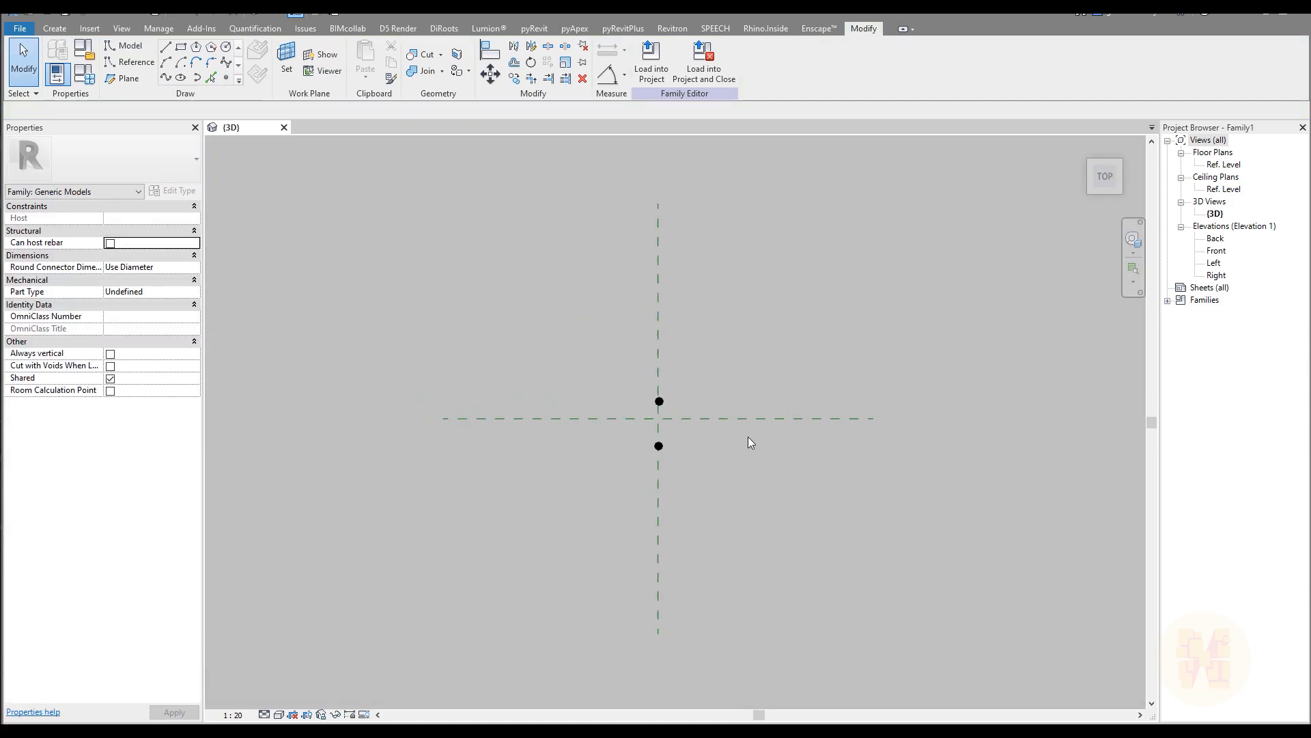
{"action": "middle_click_drag", "start_coordinate": [702, 448], "coordinate": [670, 476]}
{"action": "scroll", "coordinate": [594, 404], "scroll_direction": "up", "scroll_amount": 2}
{"action": "left_click_drag", "start_coordinate": [544, 307], "coordinate": [667, 394]}
{"action": "left_click", "coordinate": [663, 383]}
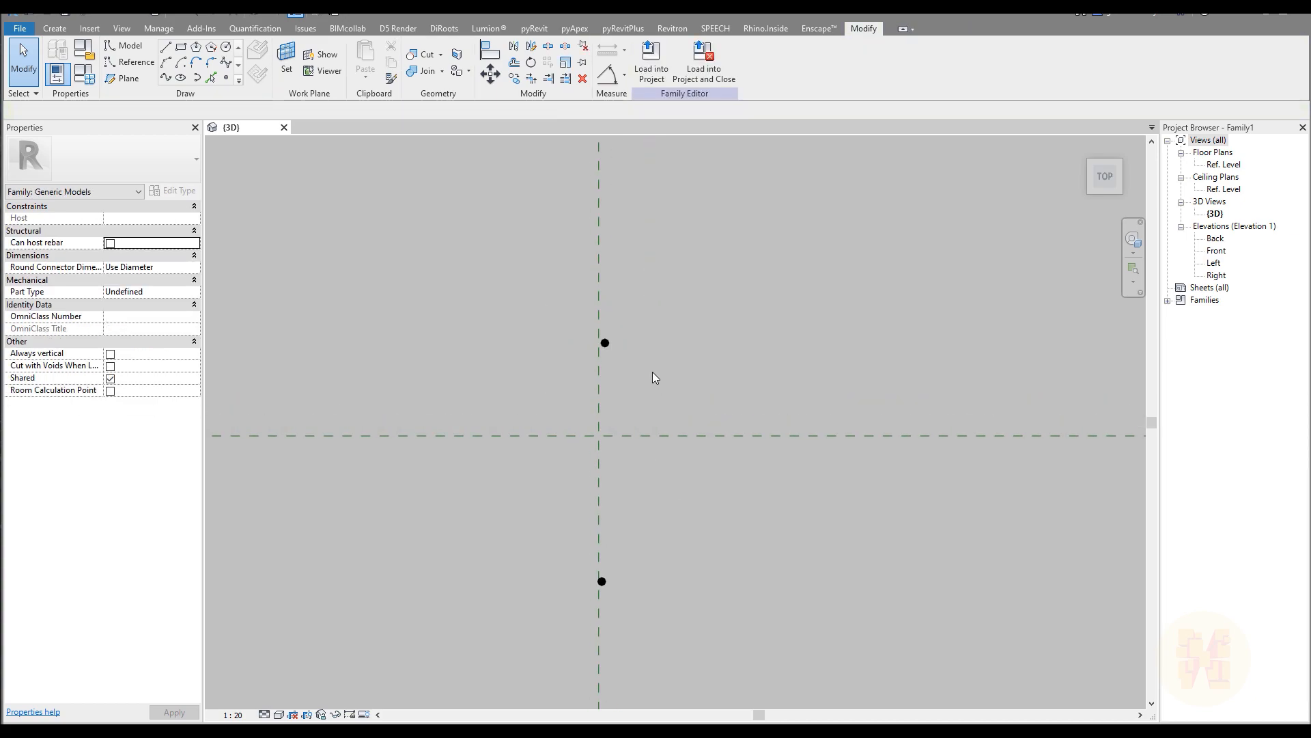
{"action": "key", "text": "alt"}
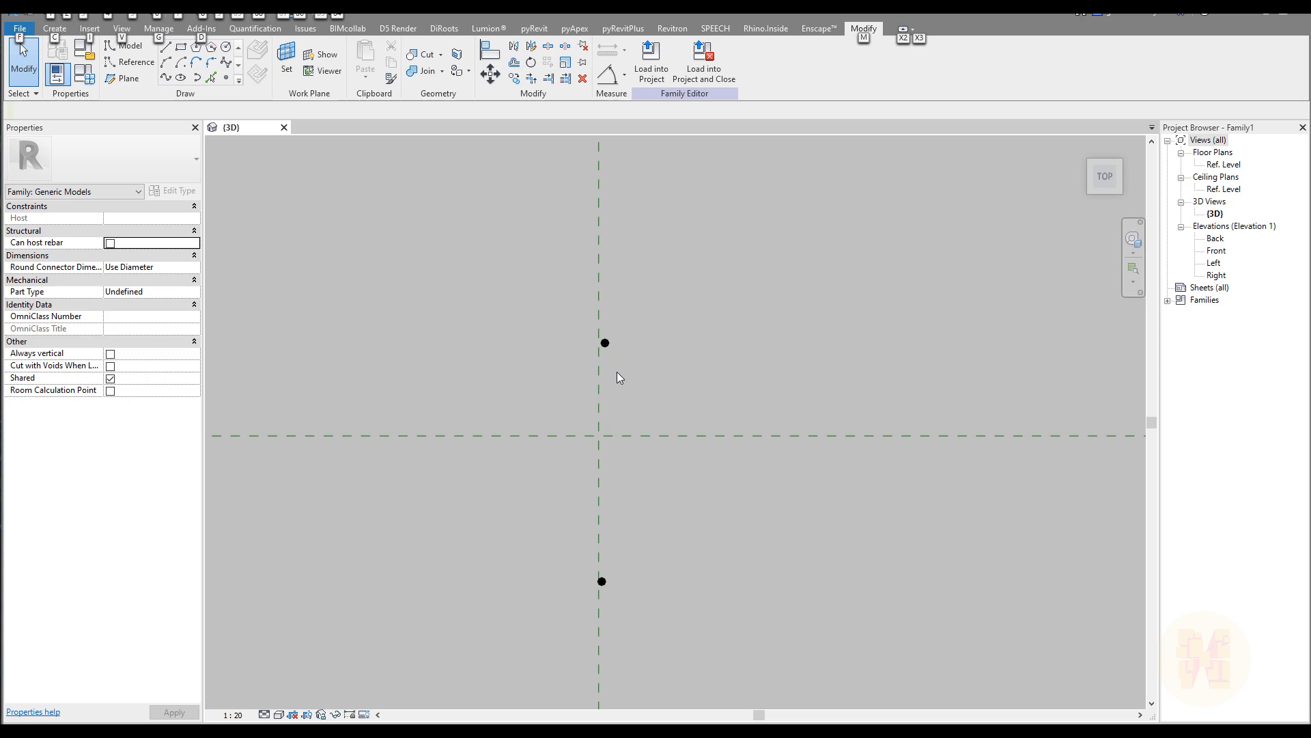
{"action": "left_click", "coordinate": [701, 402]}
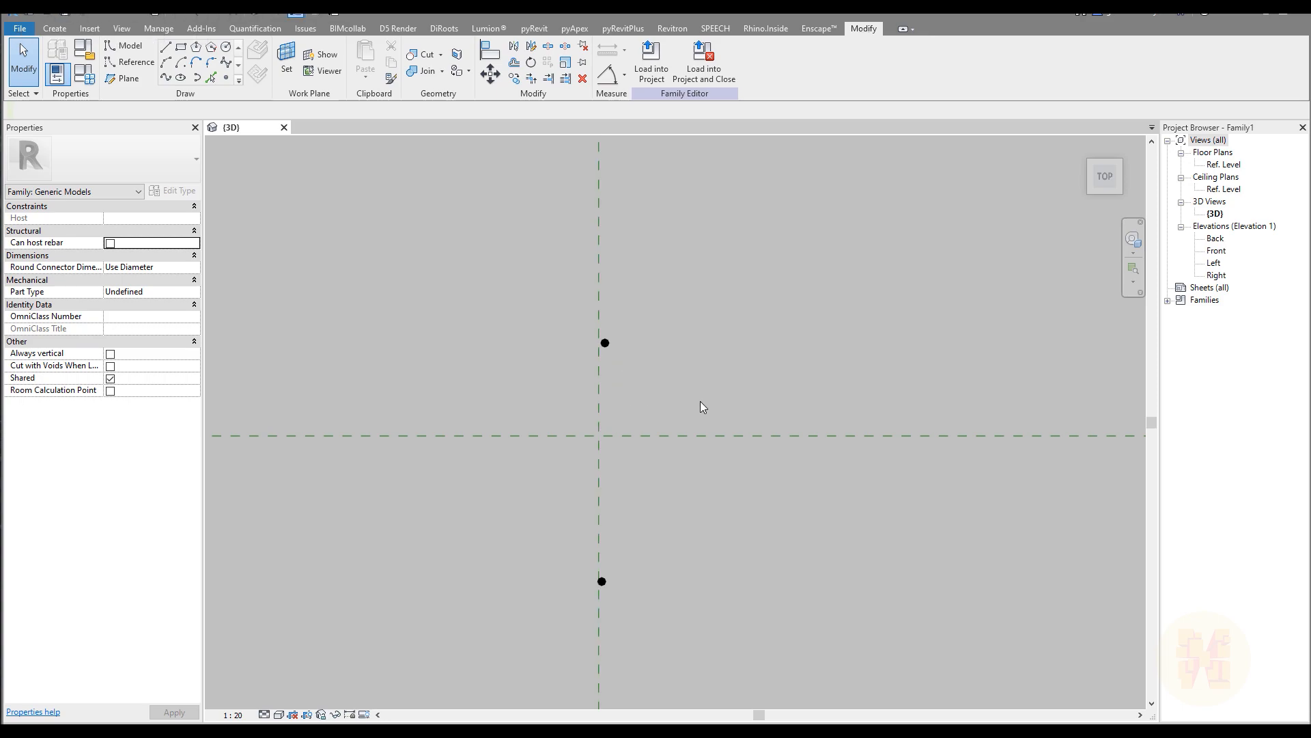
{"action": "key", "text": "a"}
{"action": "key", "text": "l"}
{"action": "left_click", "coordinate": [600, 392]}
{"action": "left_click", "coordinate": [606, 343]}
{"action": "left_click", "coordinate": [595, 502]}
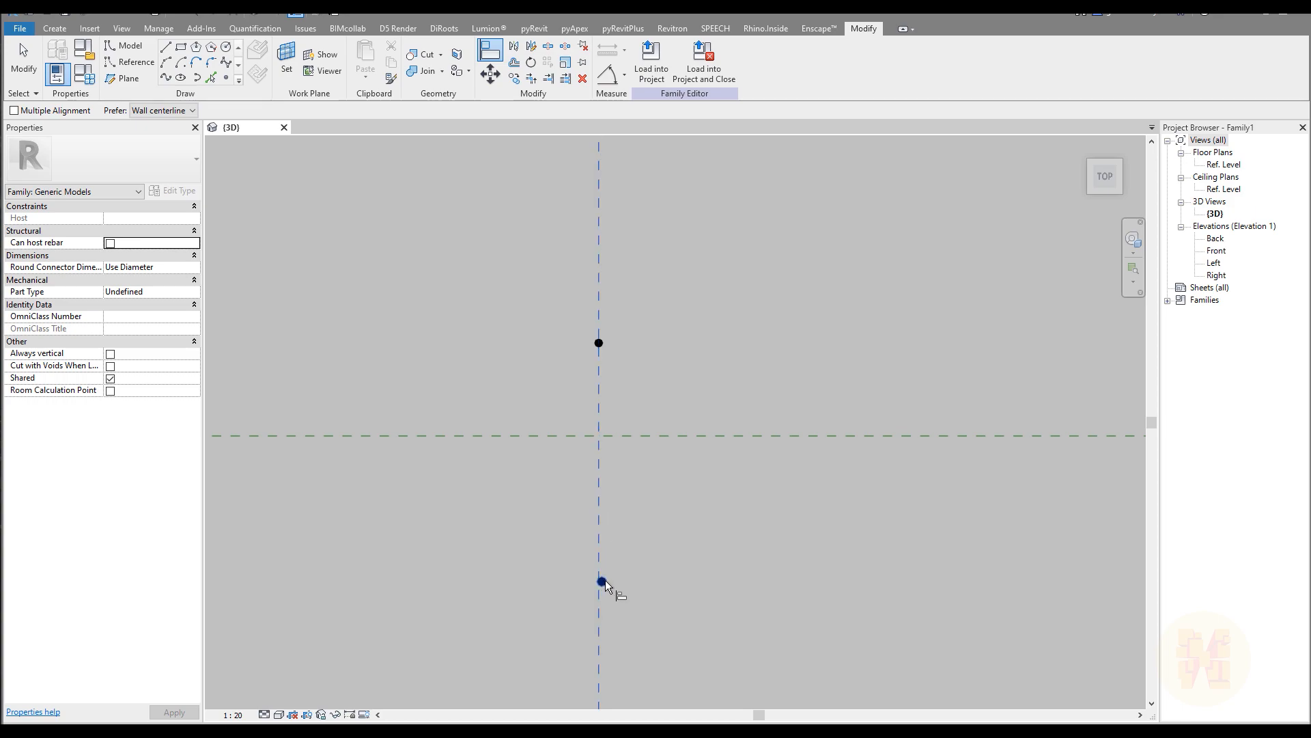
{"action": "key", "text": "Escape"}
{"action": "key", "text": "Escape"}
Move the lower reference point about 1100 mm towards the horizontal reference plane
{"action": "left_click_drag", "start_coordinate": [551, 556], "coordinate": [673, 630]}
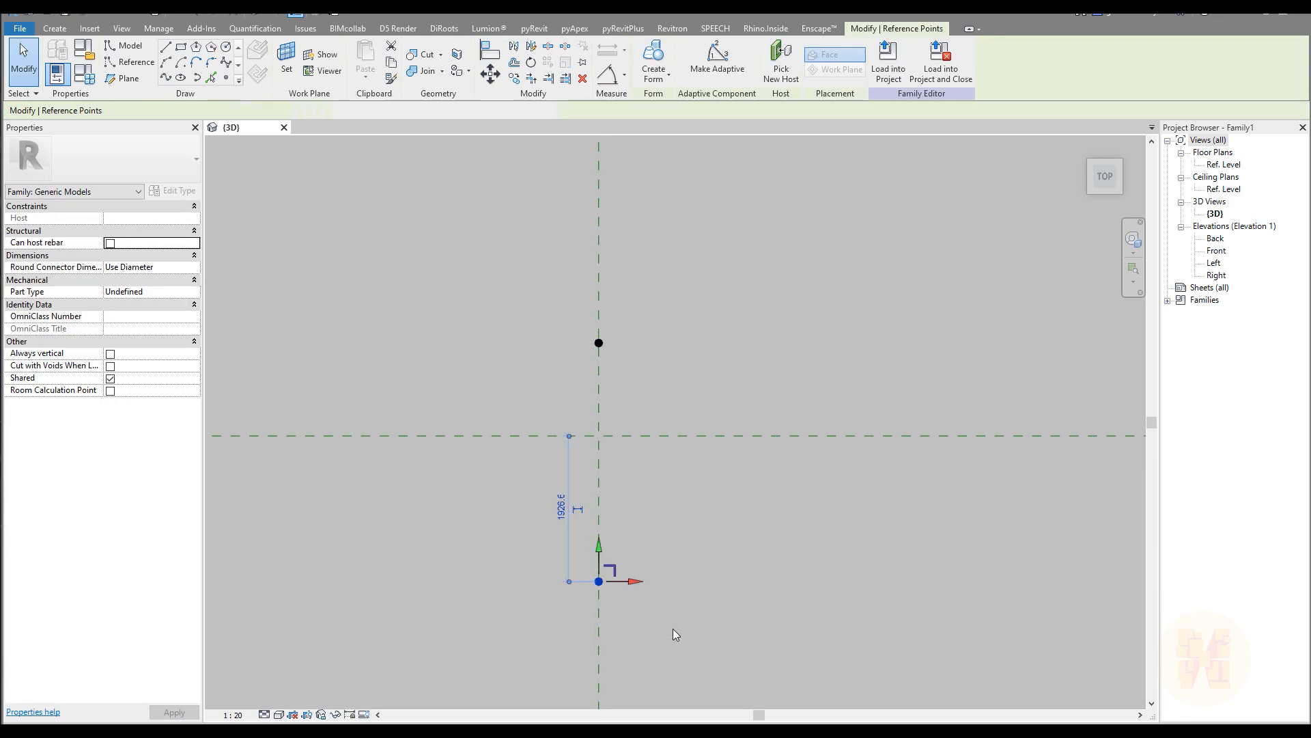
{"action": "key", "text": "m"}
{"action": "key", "text": "v"}
{"action": "left_click", "coordinate": [683, 599]}
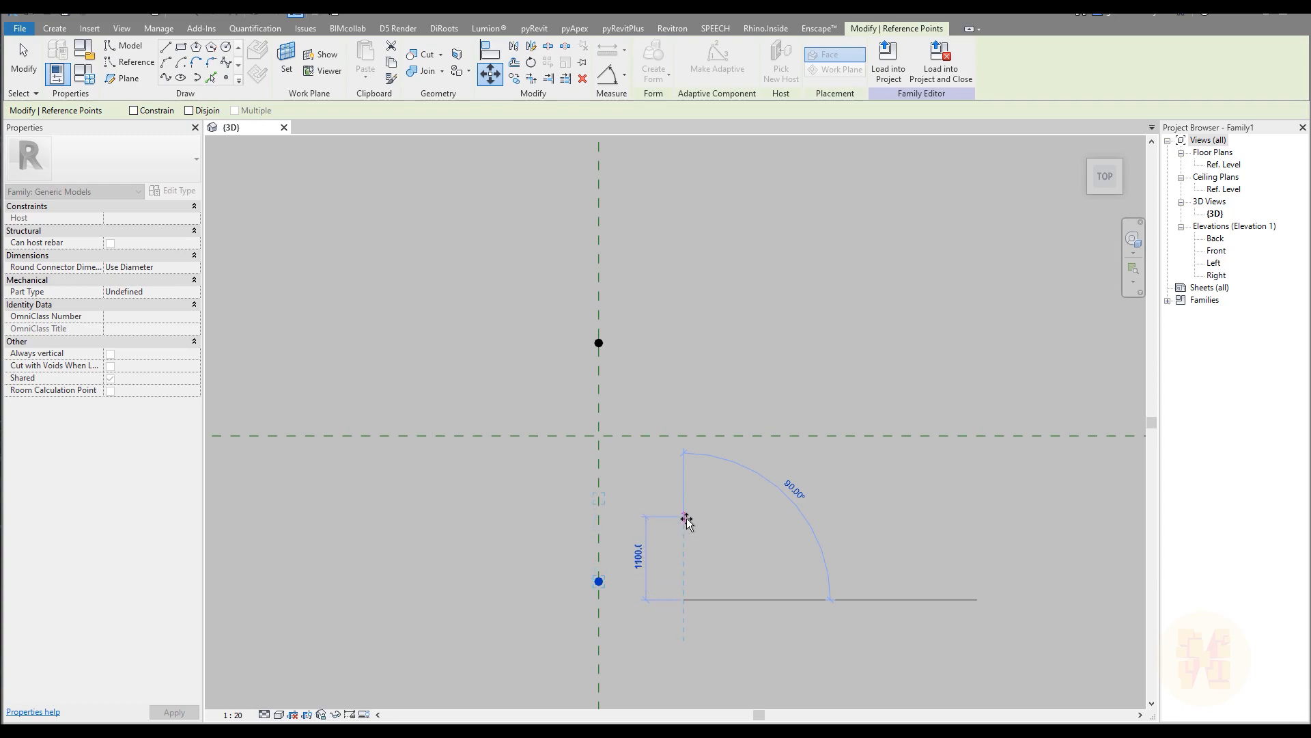
{"action": "left_click", "coordinate": [685, 521]}
Make both reference points adaptive
{"action": "middle_click_drag", "start_coordinate": [585, 420], "coordinate": [545, 423]}
{"action": "left_click_drag", "start_coordinate": [458, 280], "coordinate": [691, 602]}
{"action": "left_click", "coordinate": [717, 65]}
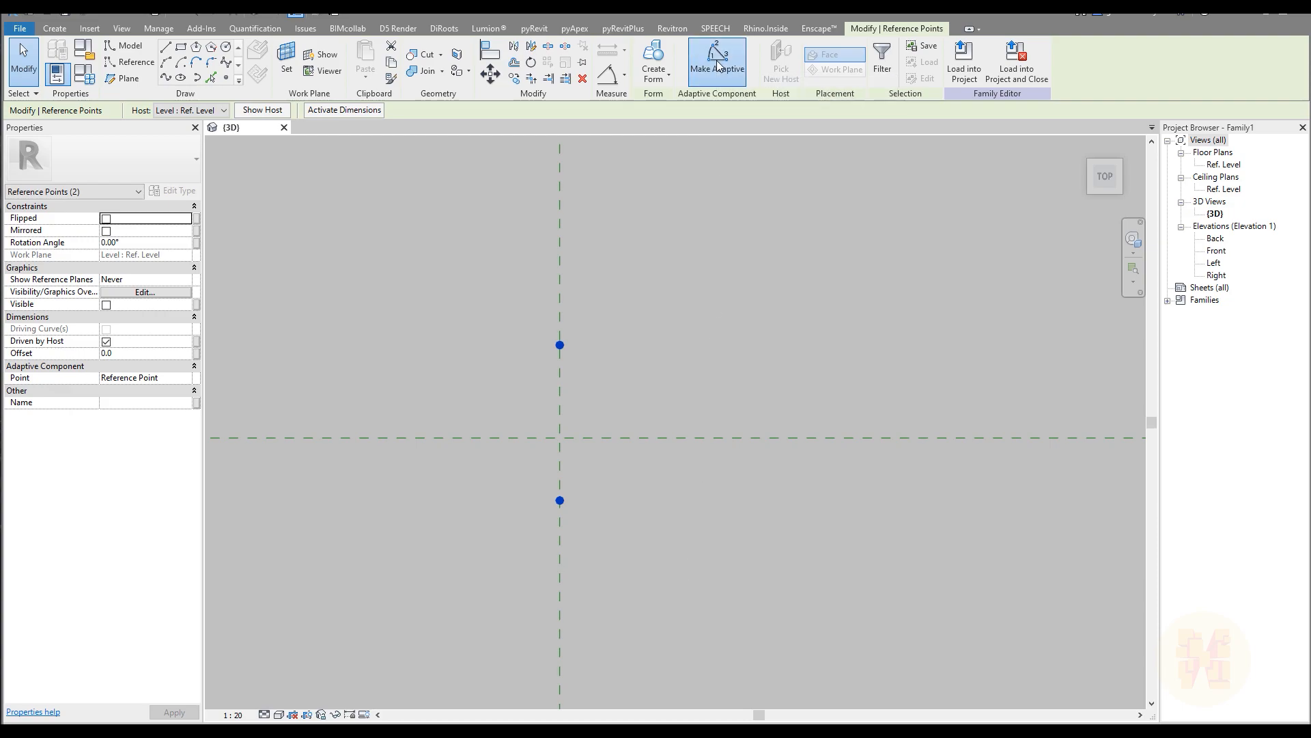
{"action": "left_click", "coordinate": [696, 375]}
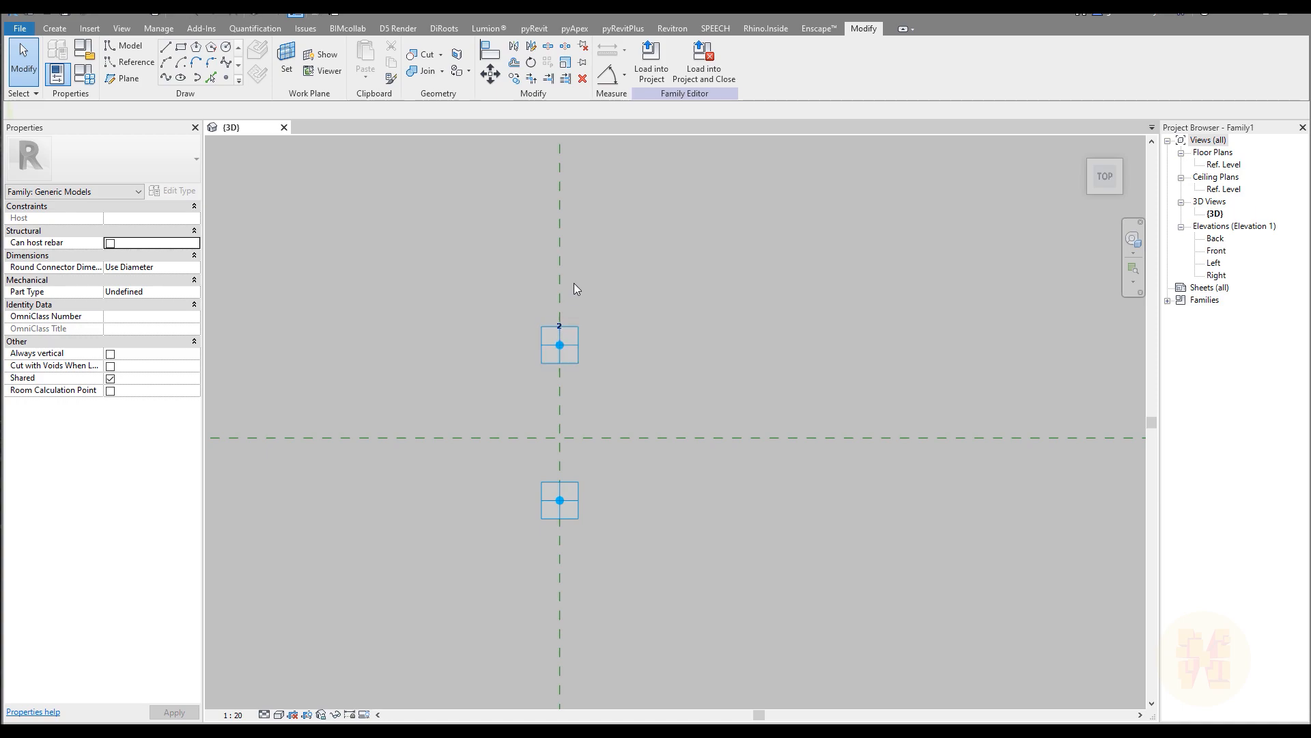
Draw a reference line from adaptive point 1 to adaptive point 2 with 3D Snapping enabled
{"action": "scroll", "coordinate": [634, 488], "scroll_direction": "up", "scroll_amount": 3}
{"action": "middle_click_drag", "start_coordinate": [606, 497], "coordinate": [683, 454]}
{"action": "left_click", "coordinate": [133, 62]}
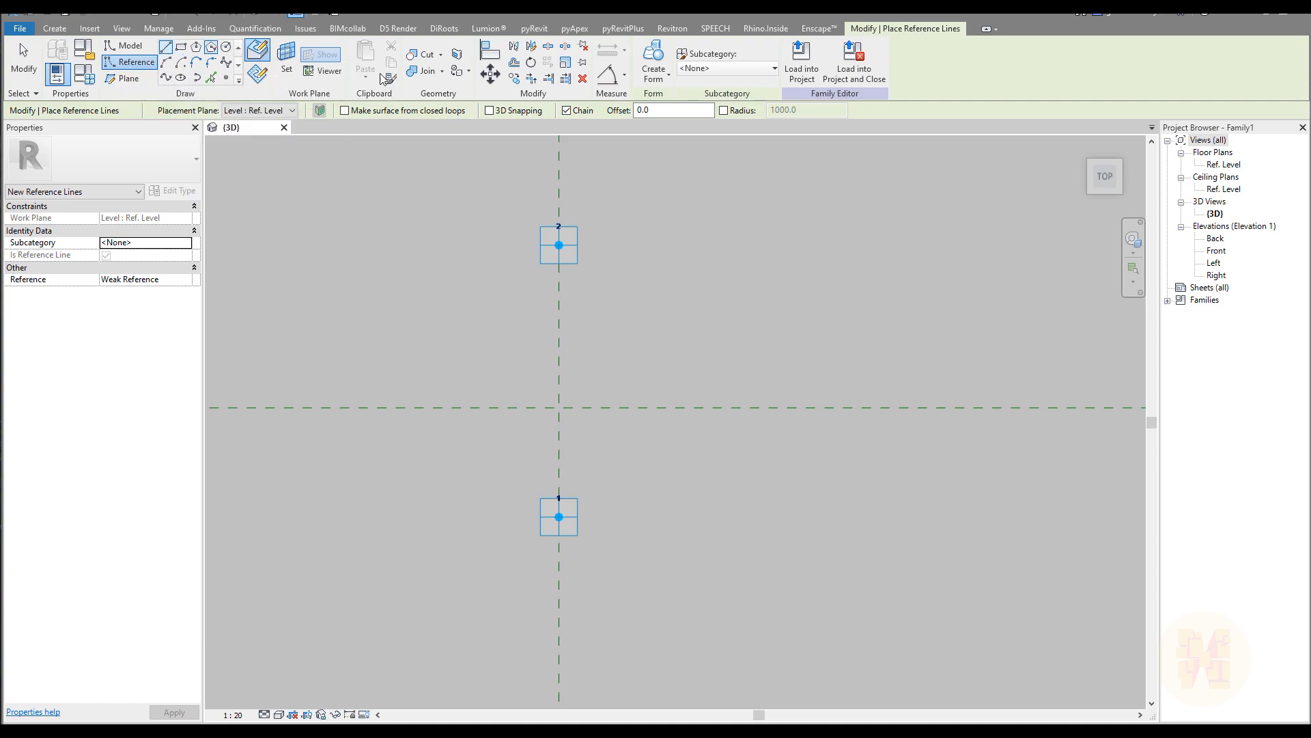
{"action": "left_click", "coordinate": [503, 113]}
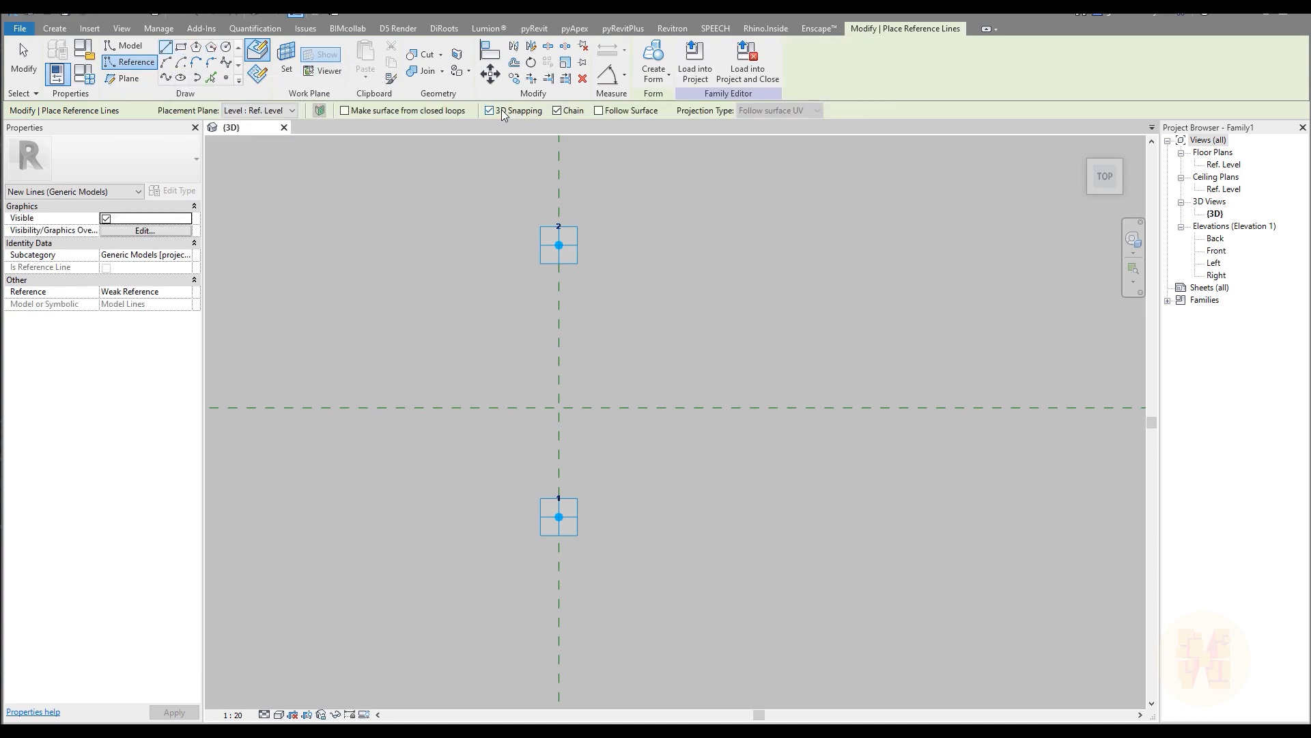
{"action": "left_click", "coordinate": [559, 517]}
{"action": "left_click", "coordinate": [559, 244]}
{"action": "key", "text": "Escape"}
{"action": "key", "text": "Escape"}
{"action": "middle_click_drag", "start_coordinate": [738, 374], "coordinate": [763, 413]}
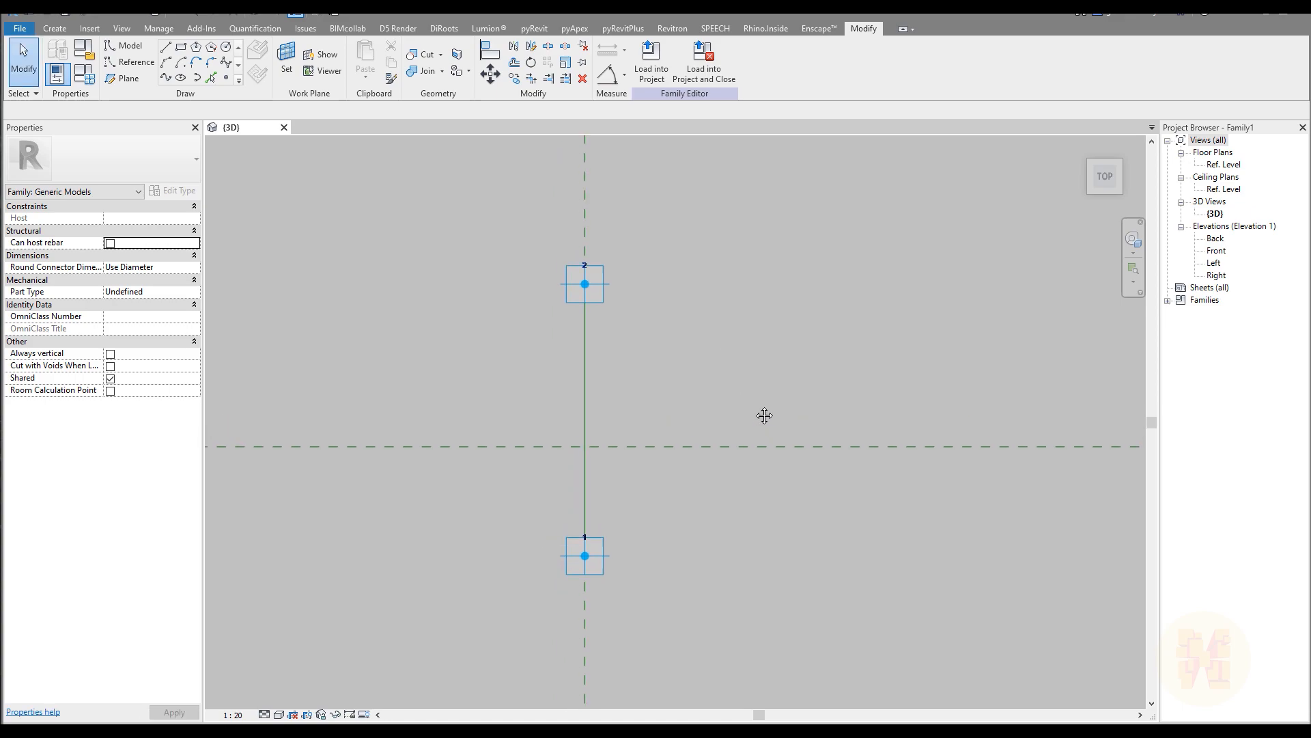
{"action": "middle_click_drag", "start_coordinate": [550, 374], "coordinate": [518, 439]}
{"action": "scroll", "coordinate": [461, 352], "scroll_direction": "up", "scroll_amount": 3}
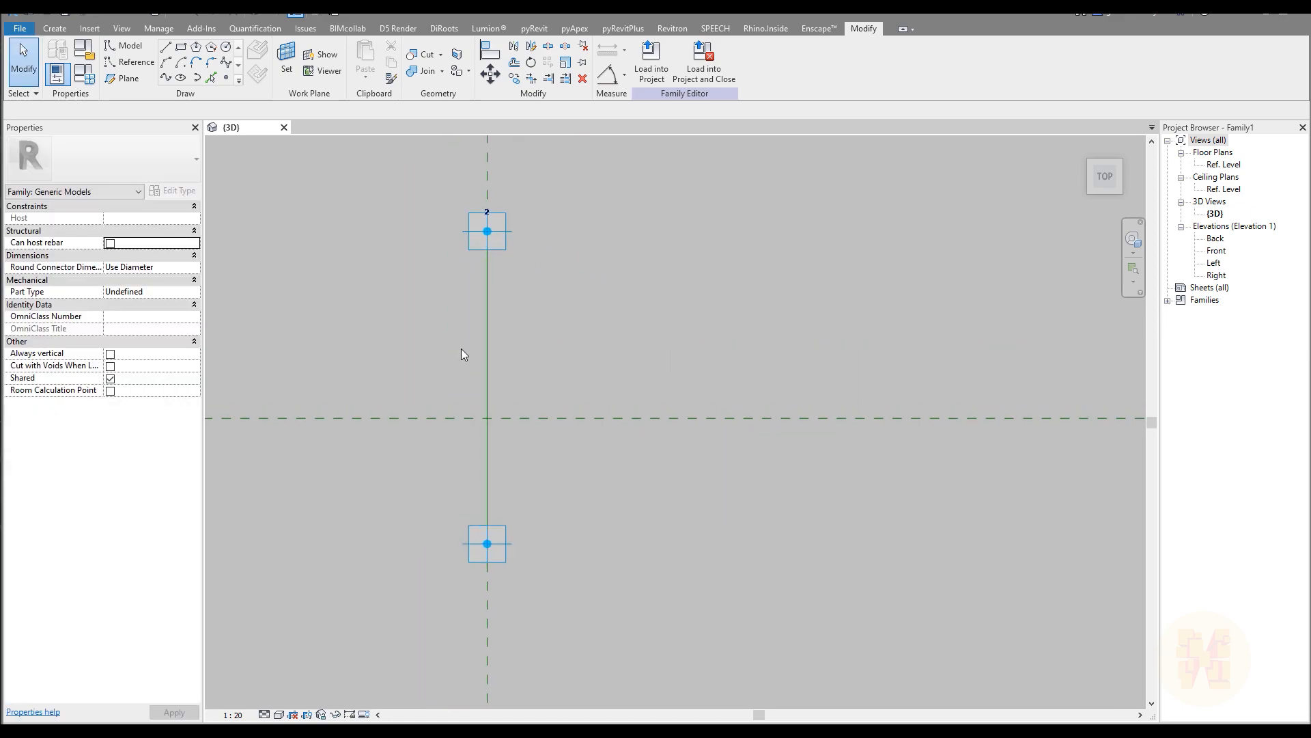
{"action": "middle_click_drag", "start_coordinate": [461, 352], "coordinate": [501, 328]}
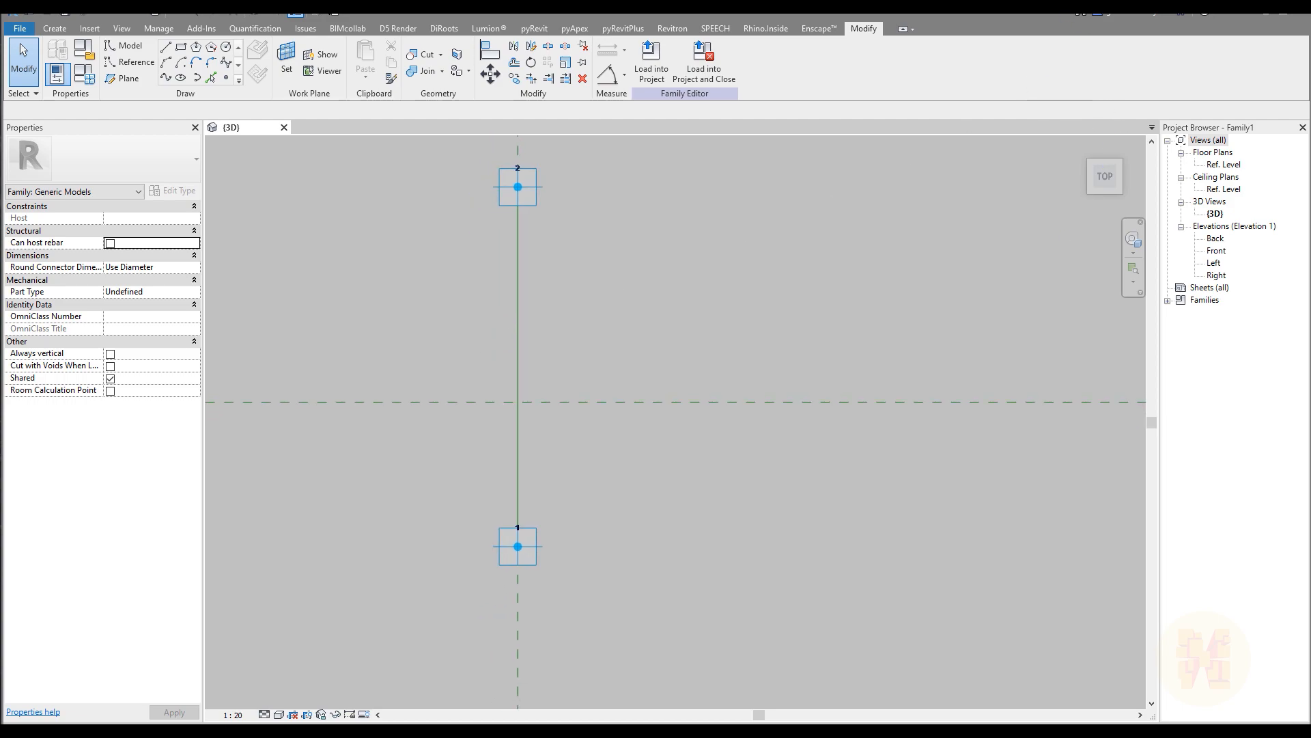
{"action": "left_click", "coordinate": [492, 236]}
{"action": "left_click", "coordinate": [541, 472]}
{"action": "left_click", "coordinate": [492, 472]}
{"action": "left_click", "coordinate": [540, 547]}
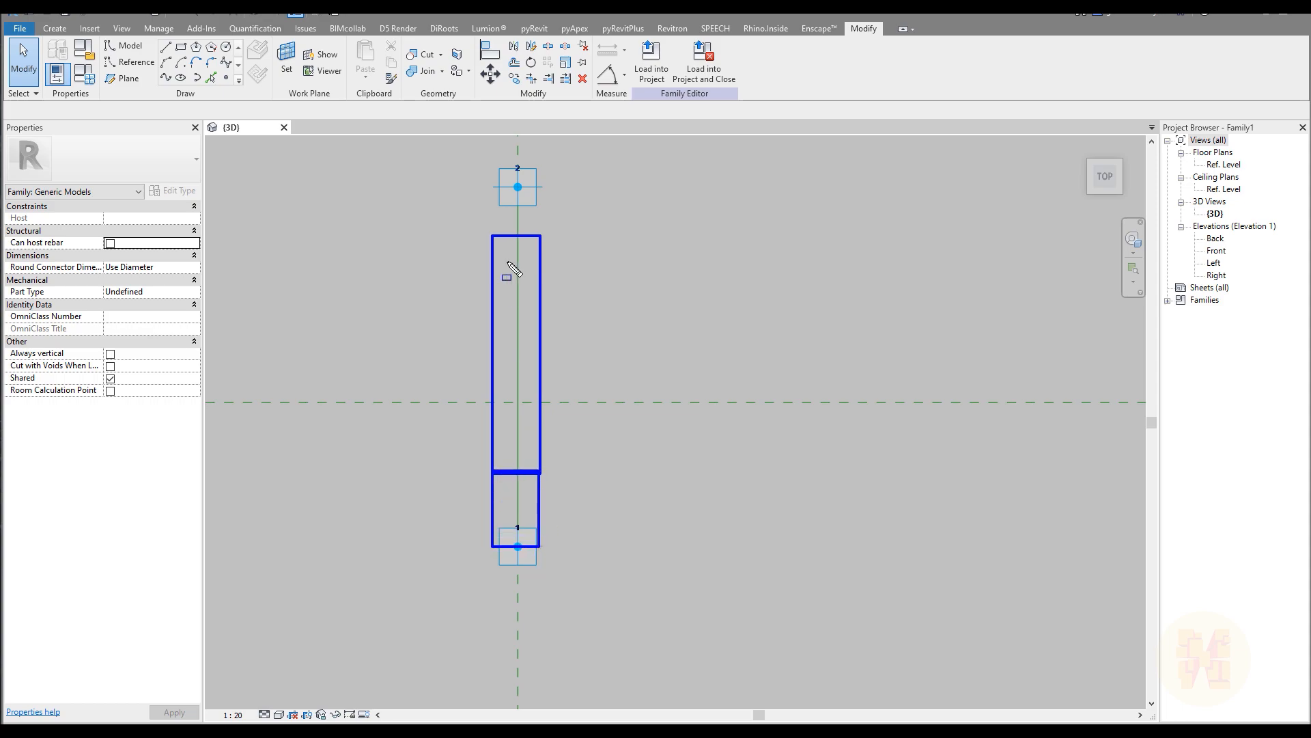
{"action": "left_click", "coordinate": [486, 183]}
{"action": "left_click", "coordinate": [544, 235]}
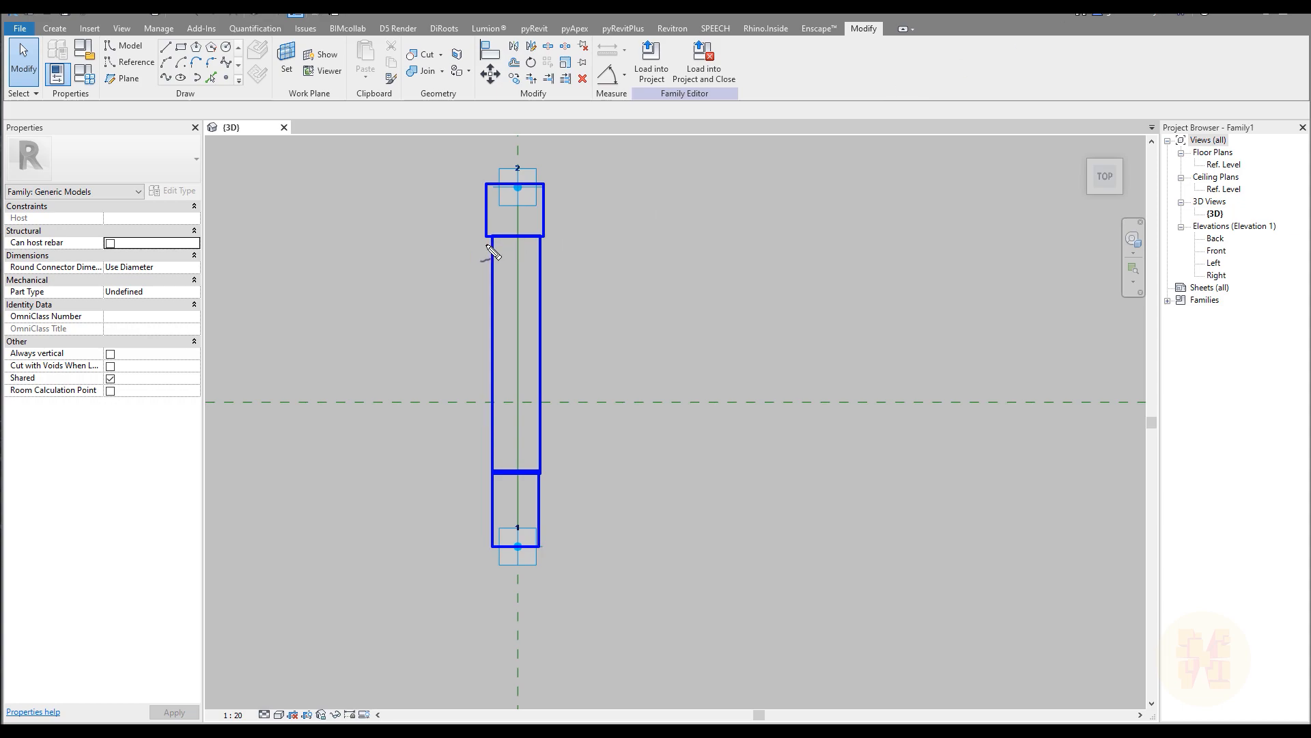
{"action": "mouse_move", "coordinate": [558, 227]}
{"action": "left_mouse_down"}
{"action": "mouse_move", "coordinate": [473, 237]}
{"action": "mouse_move", "coordinate": [530, 219]}
{"action": "mouse_move", "coordinate": [513, 222]}
{"action": "mouse_move", "coordinate": [582, 313]}
{"action": "mouse_move", "coordinate": [570, 290]}
{"action": "left_mouse_up"}
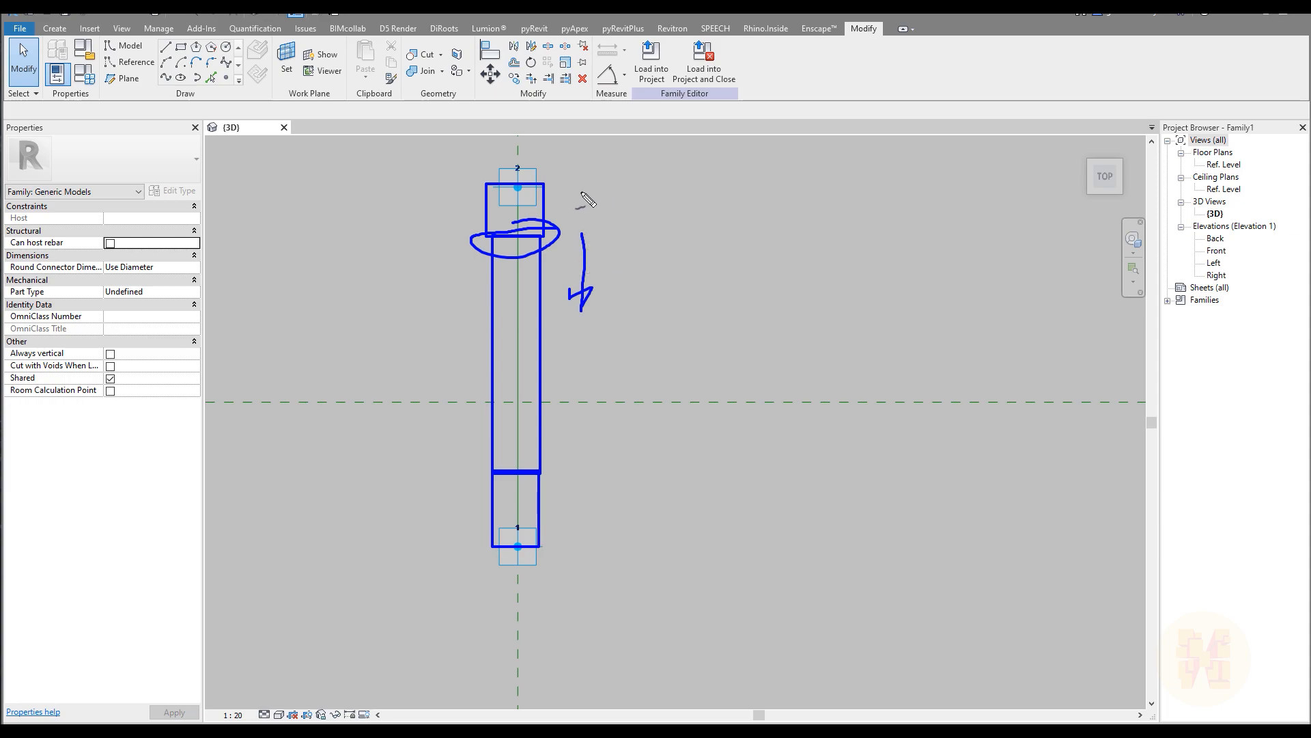
{"action": "mouse_move", "coordinate": [638, 234]}
{"action": "left_mouse_down"}
{"action": "mouse_move", "coordinate": [634, 273]}
{"action": "mouse_move", "coordinate": [654, 249]}
{"action": "left_mouse_up"}
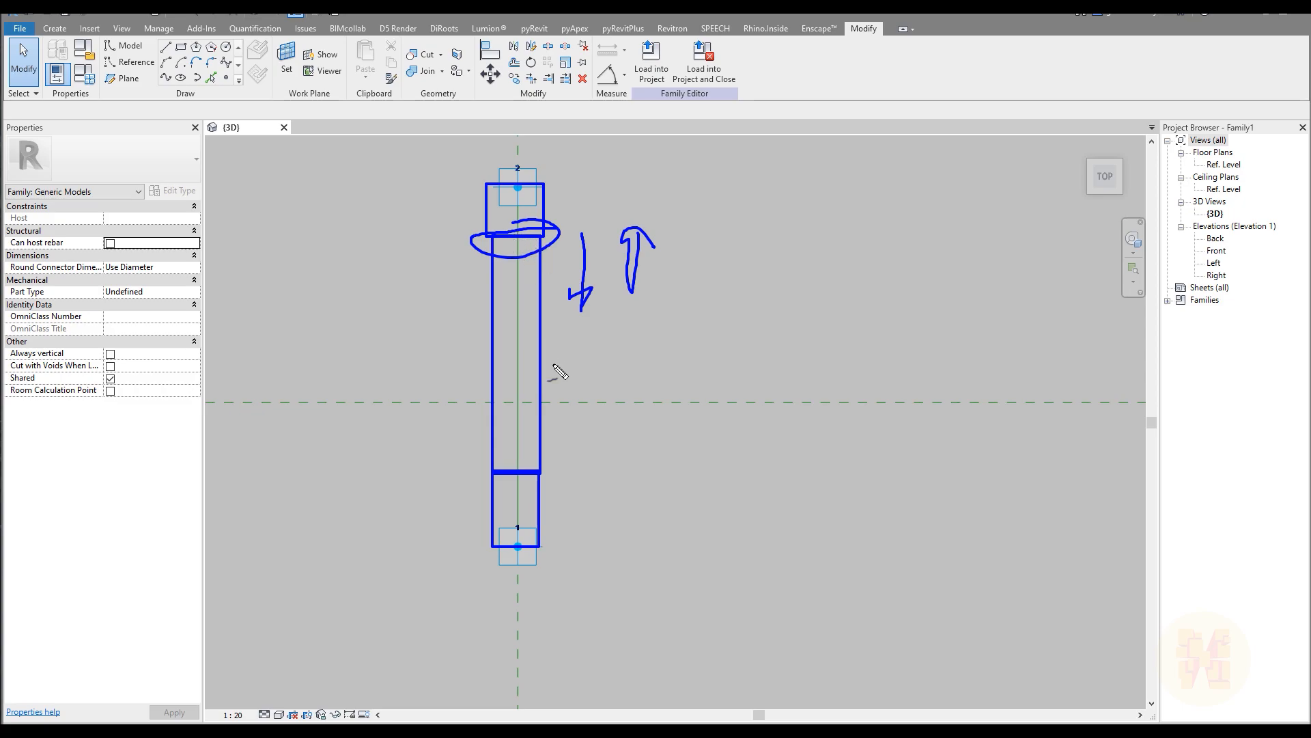
{"action": "key", "text": "Escape"}
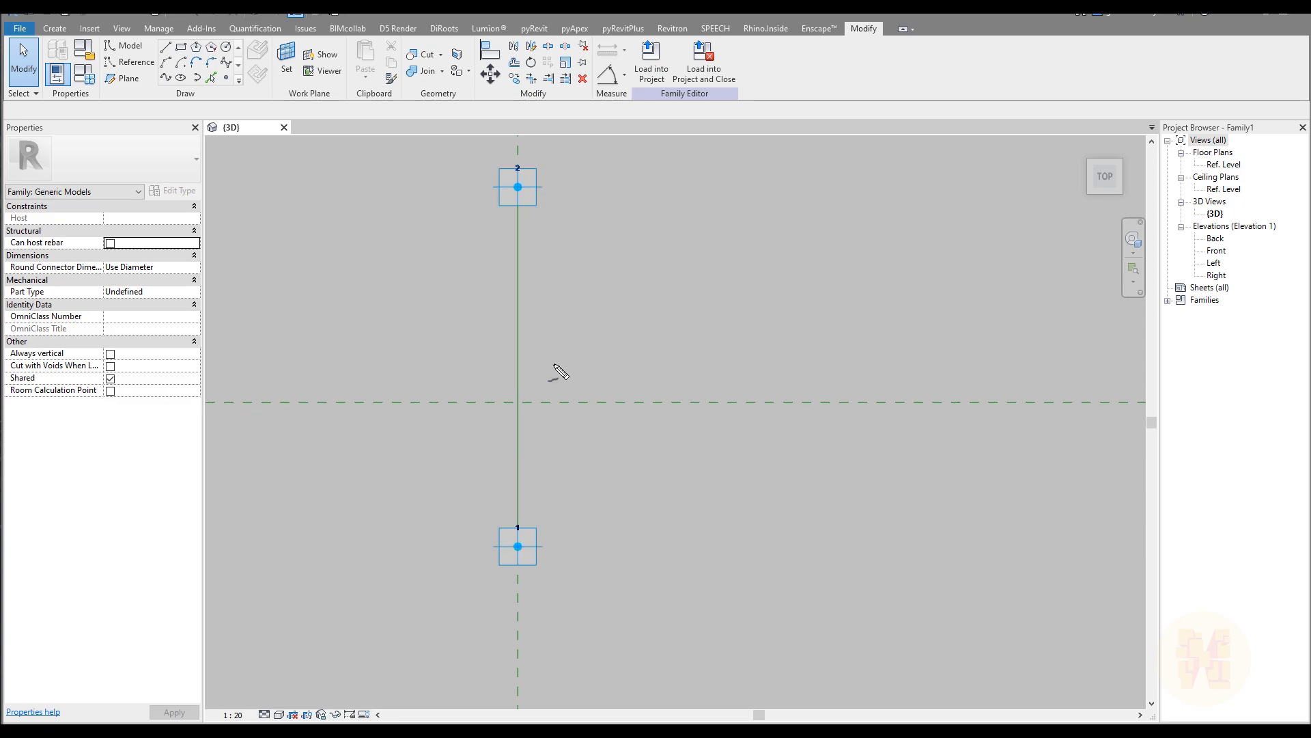
Place two reference points on the reference line, one near each adaptive point
{"action": "left_click", "coordinate": [133, 63]}
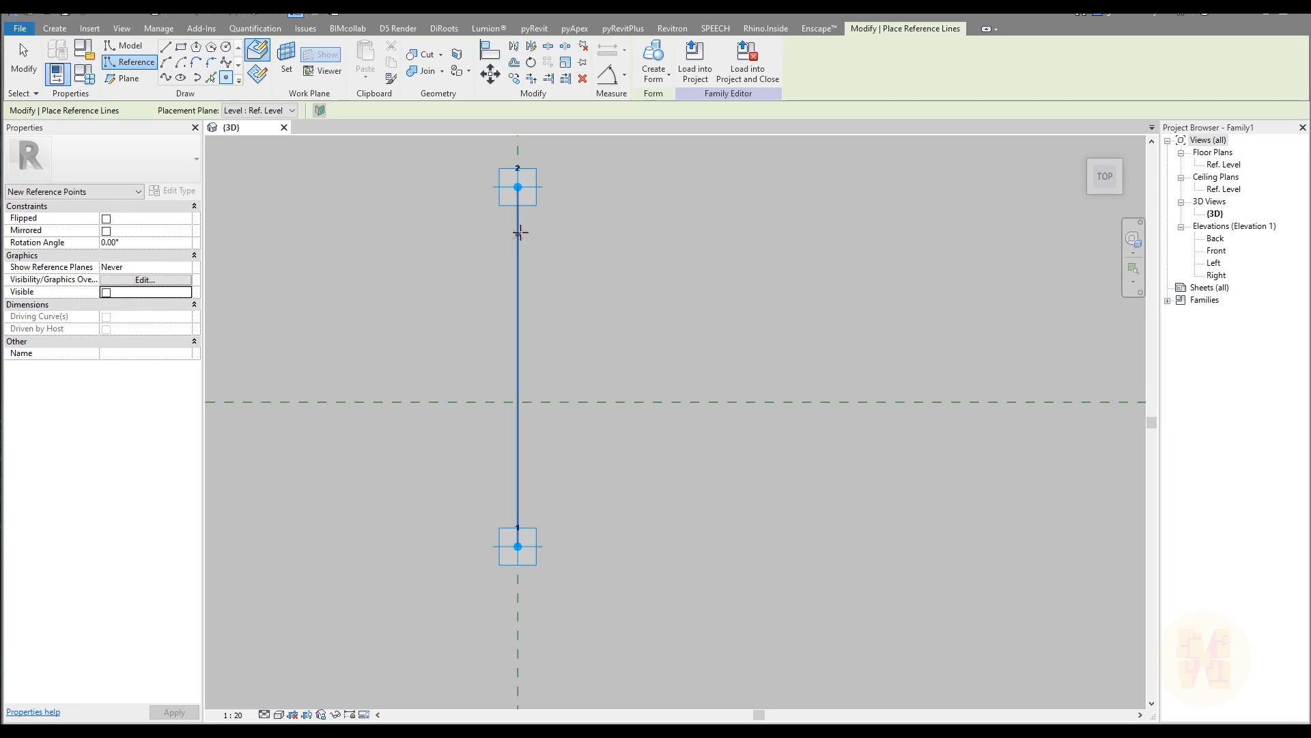
{"action": "left_click", "coordinate": [518, 232]}
{"action": "left_click", "coordinate": [518, 463]}
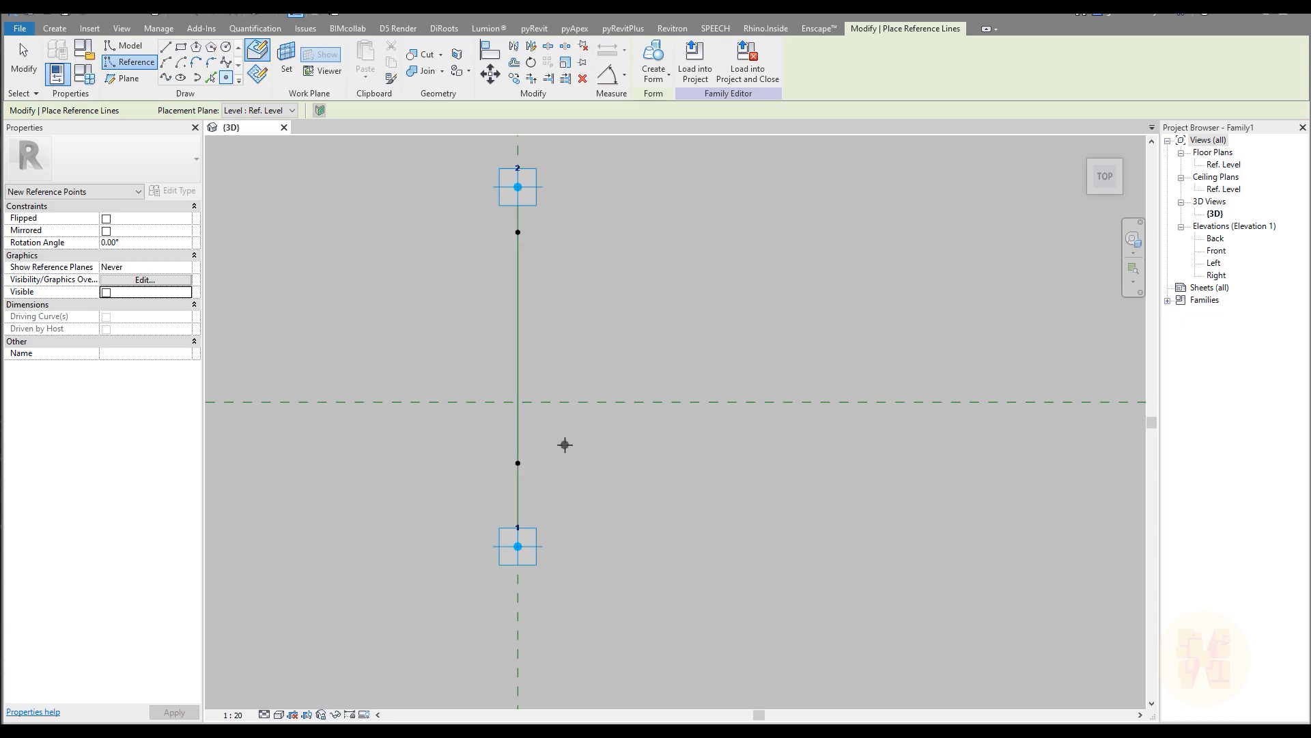
{"action": "key", "text": "Escape"}
Move the adaptive points, reference line and hosted points together about 2400 mm at 33° away from the centre reference planes
{"action": "scroll", "coordinate": [539, 451], "scroll_direction": "down", "scroll_amount": 2}
{"action": "middle_click_drag", "start_coordinate": [601, 466], "coordinate": [518, 382]}
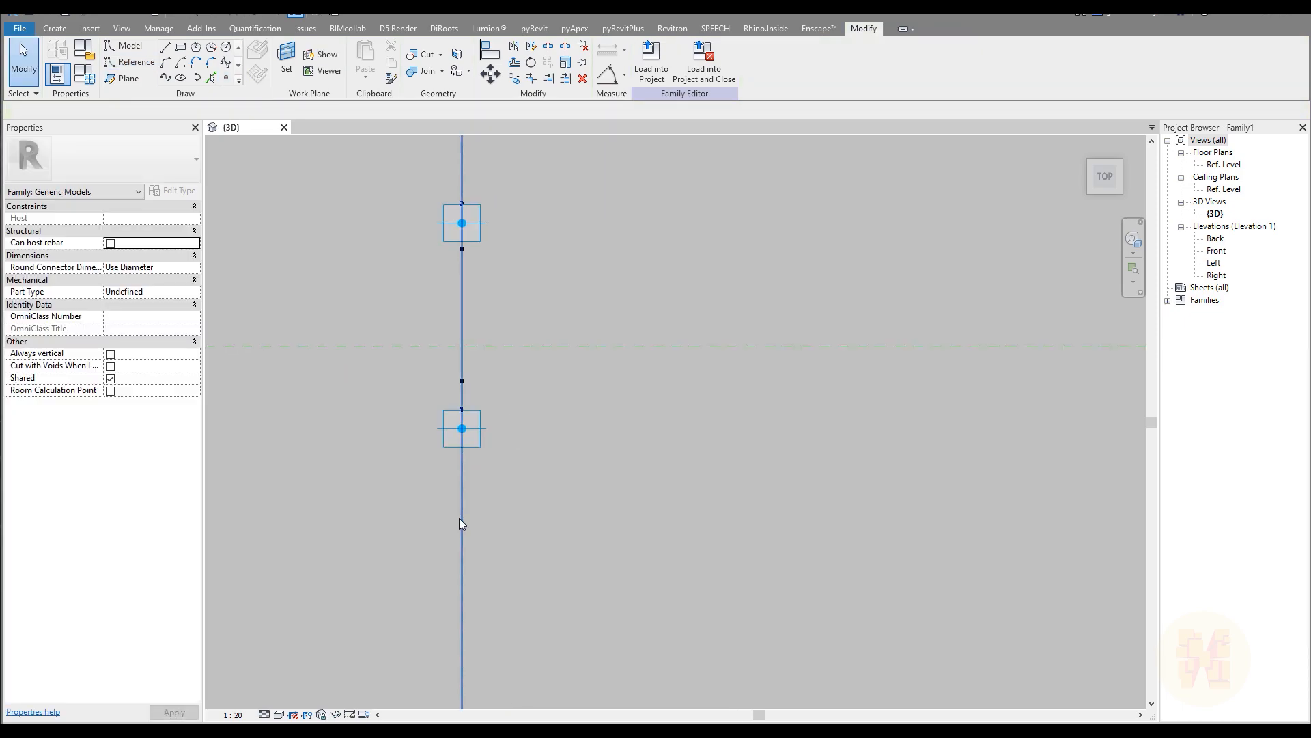
{"action": "left_click", "coordinate": [459, 519]}
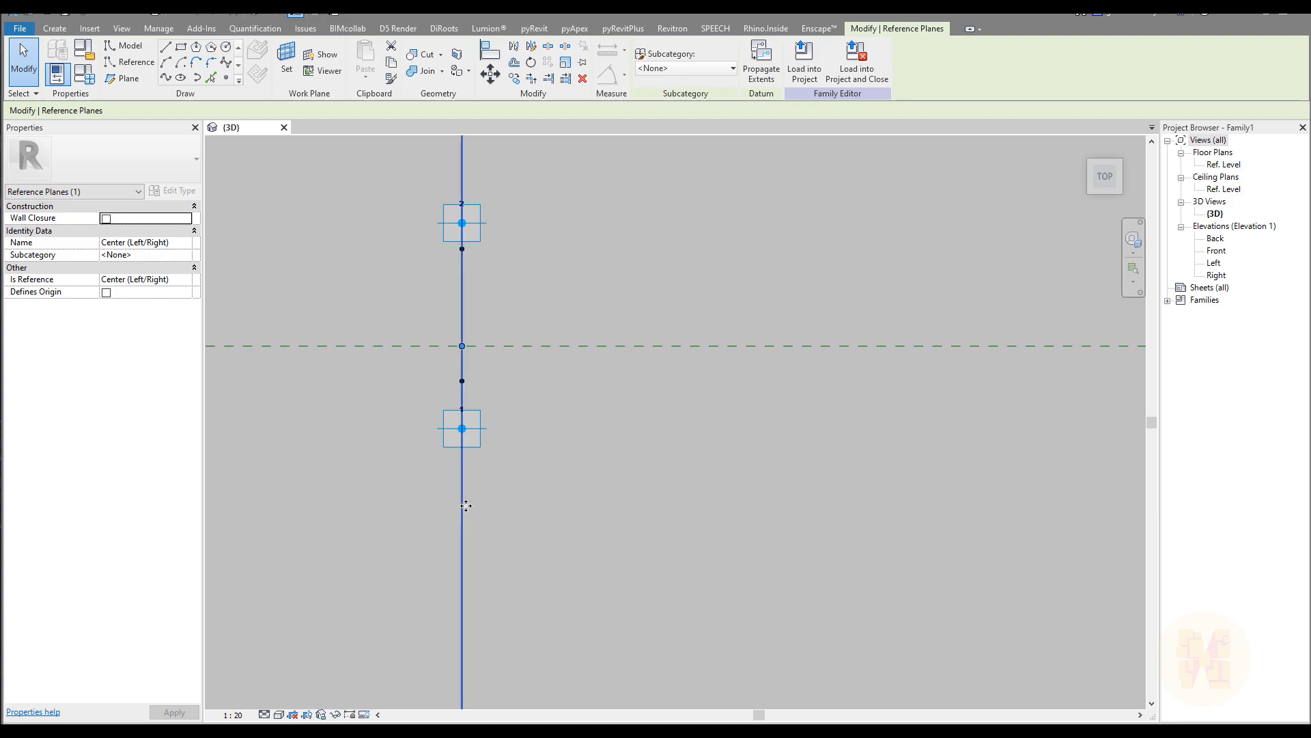
{"action": "key", "text": "Escape"}
{"action": "left_click_drag", "start_coordinate": [359, 178], "coordinate": [575, 478]}
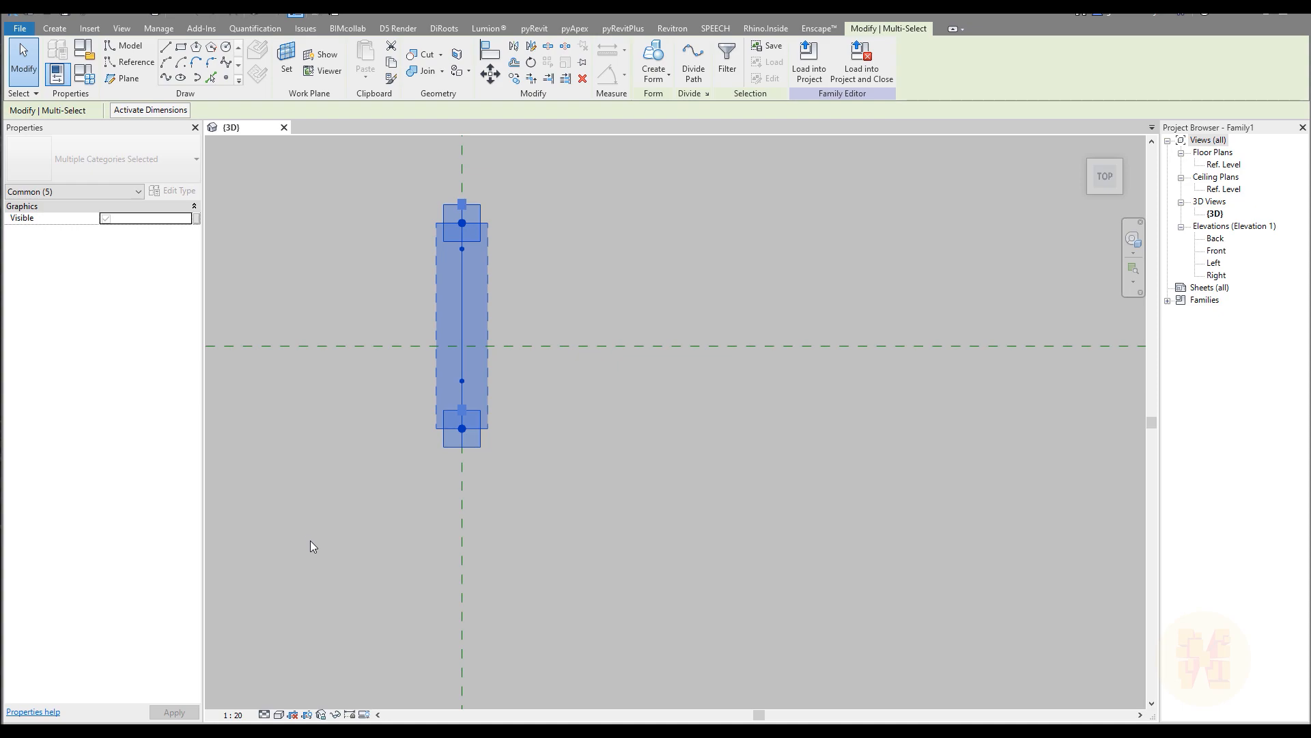
{"action": "key", "text": "m"}
{"action": "key", "text": "v"}
{"action": "left_click", "coordinate": [583, 506]}
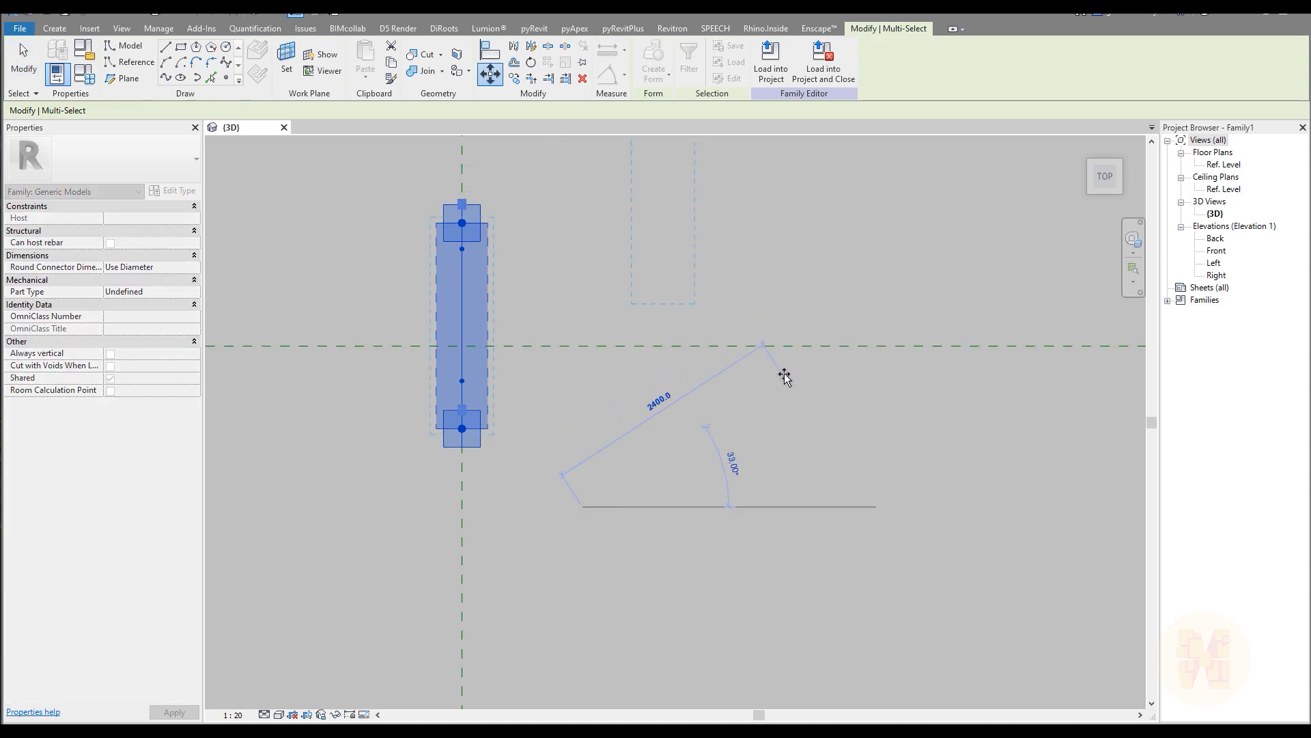
{"action": "left_click", "coordinate": [785, 376]}
{"action": "middle_click_drag", "start_coordinate": [872, 243], "coordinate": [680, 385]}
{"action": "key", "text": "Escape"}
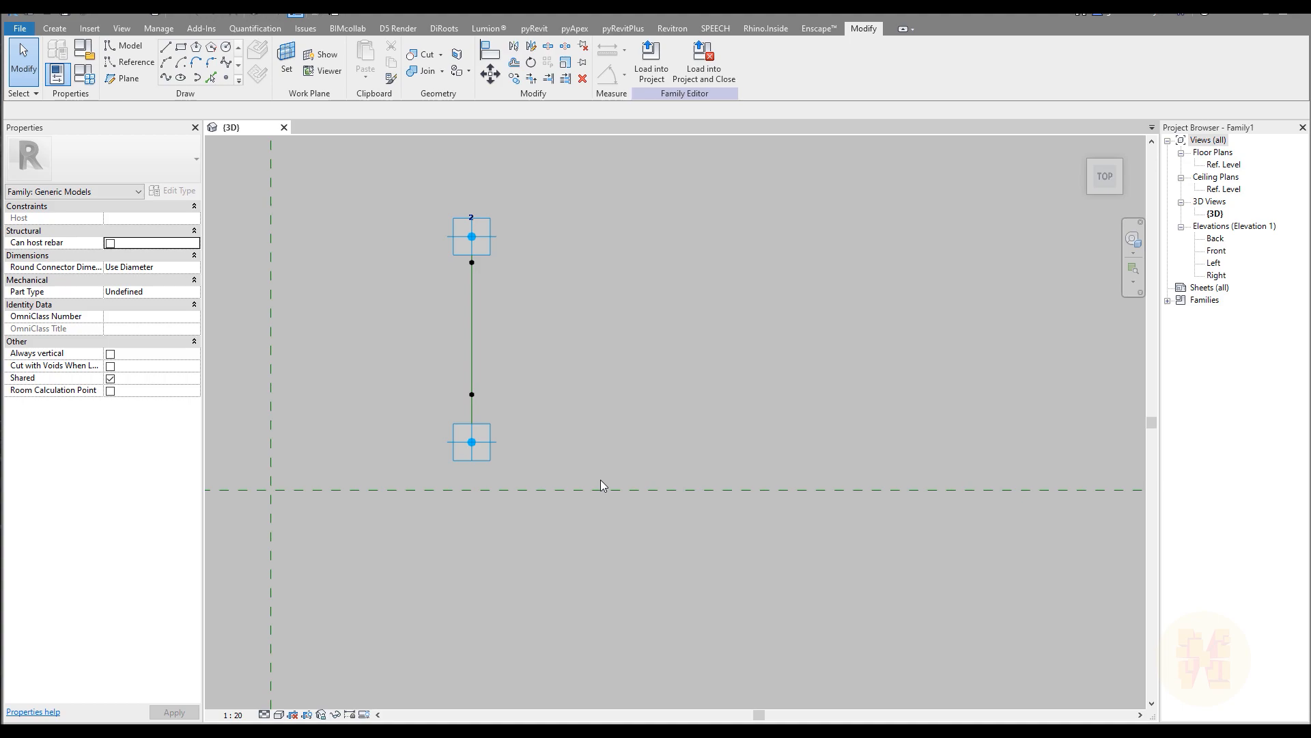
Set the Normalized Curve Parameter of the hosted point nearest adaptive point 1 to 0.3
{"action": "scroll", "coordinate": [495, 293], "scroll_direction": "up", "scroll_amount": 3}
{"action": "scroll", "coordinate": [494, 292], "scroll_direction": "up", "scroll_amount": 1}
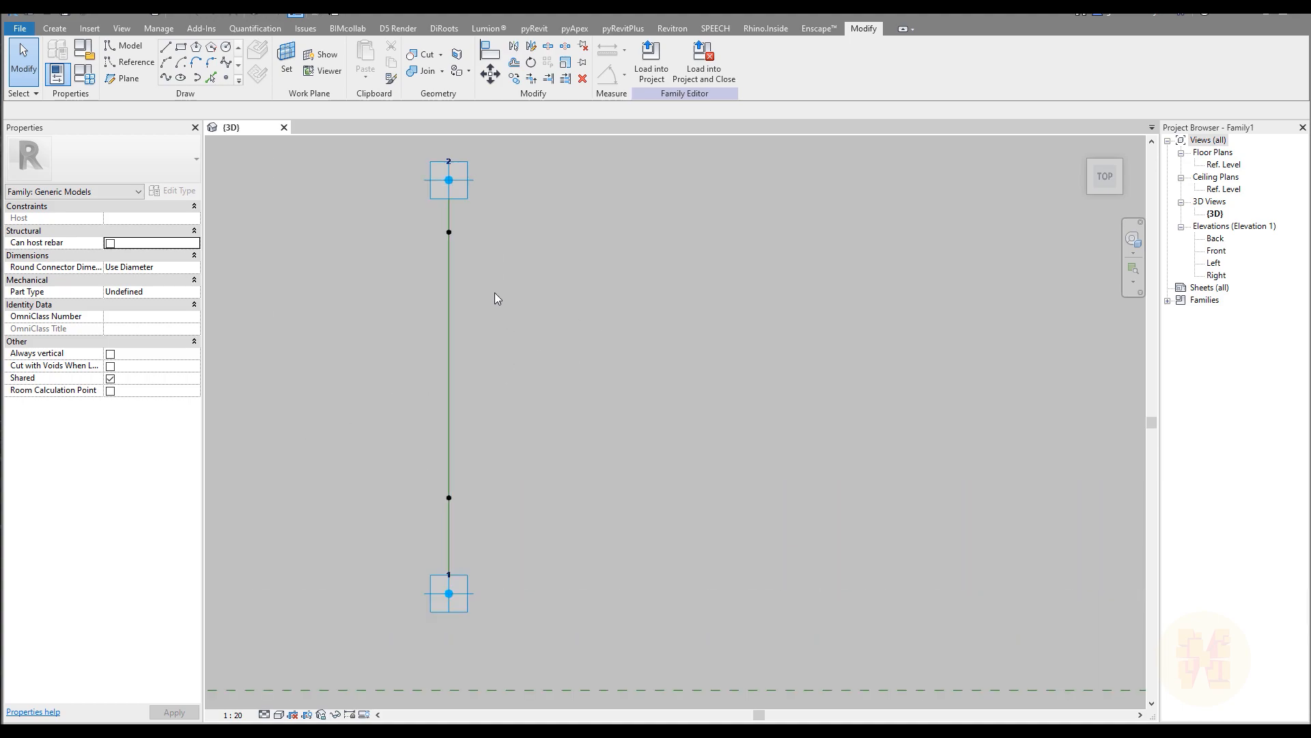
{"action": "middle_click_drag", "start_coordinate": [460, 449], "coordinate": [560, 364]}
{"action": "scroll", "coordinate": [552, 359], "scroll_direction": "down", "scroll_amount": 3}
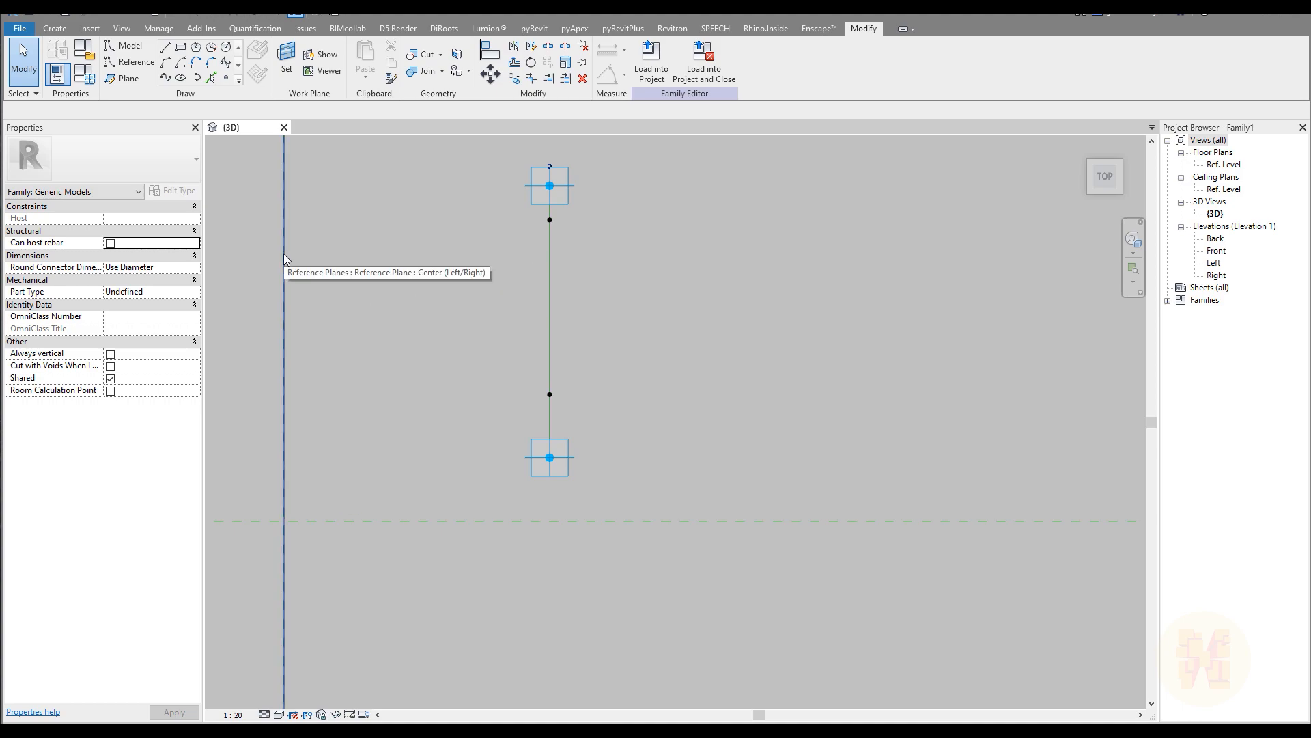
{"action": "middle_click_drag", "start_coordinate": [465, 272], "coordinate": [468, 326]}
{"action": "scroll", "coordinate": [540, 266], "scroll_direction": "up", "scroll_amount": 2}
{"action": "left_click", "coordinate": [456, 470]}
{"action": "middle_click_drag", "start_coordinate": [458, 471], "coordinate": [497, 359]}
{"action": "left_click_drag", "start_coordinate": [400, 392], "coordinate": [526, 444]}
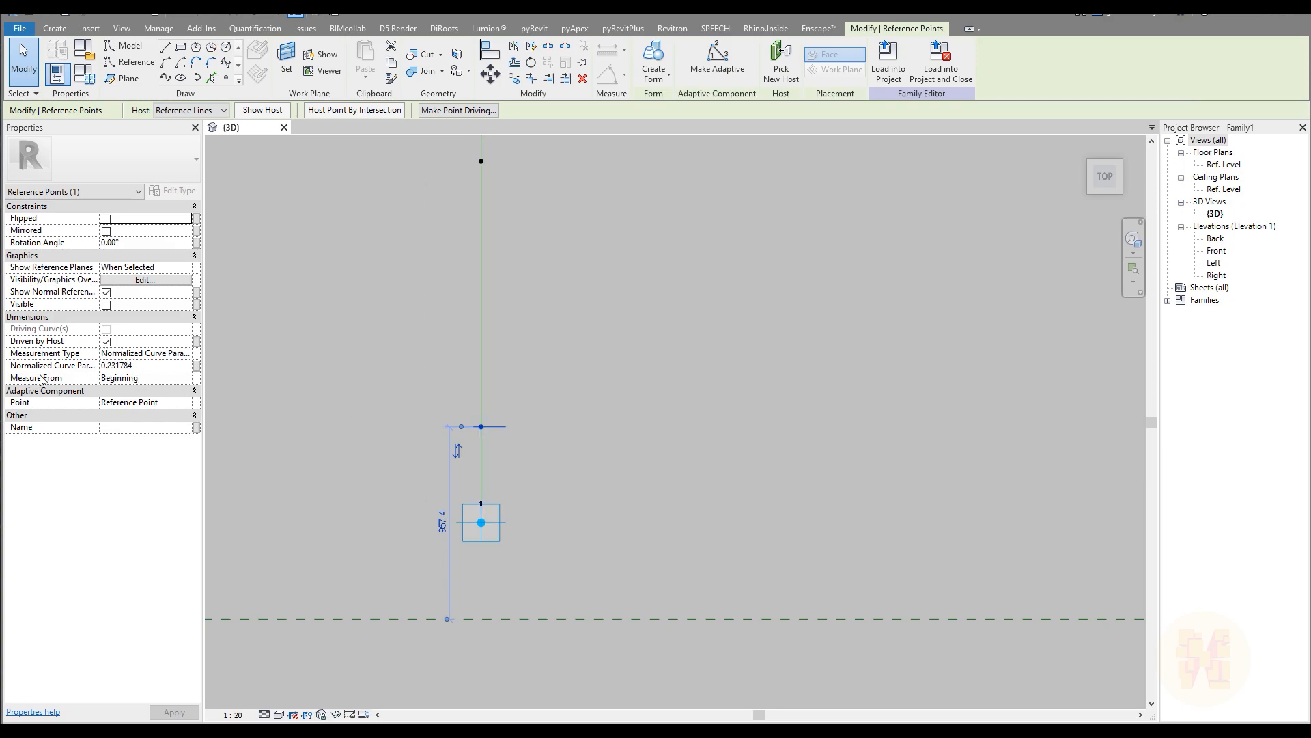
{"action": "left_click", "coordinate": [163, 370]}
{"action": "type", "text": "0.3"}
{"action": "key", "text": "Return"}
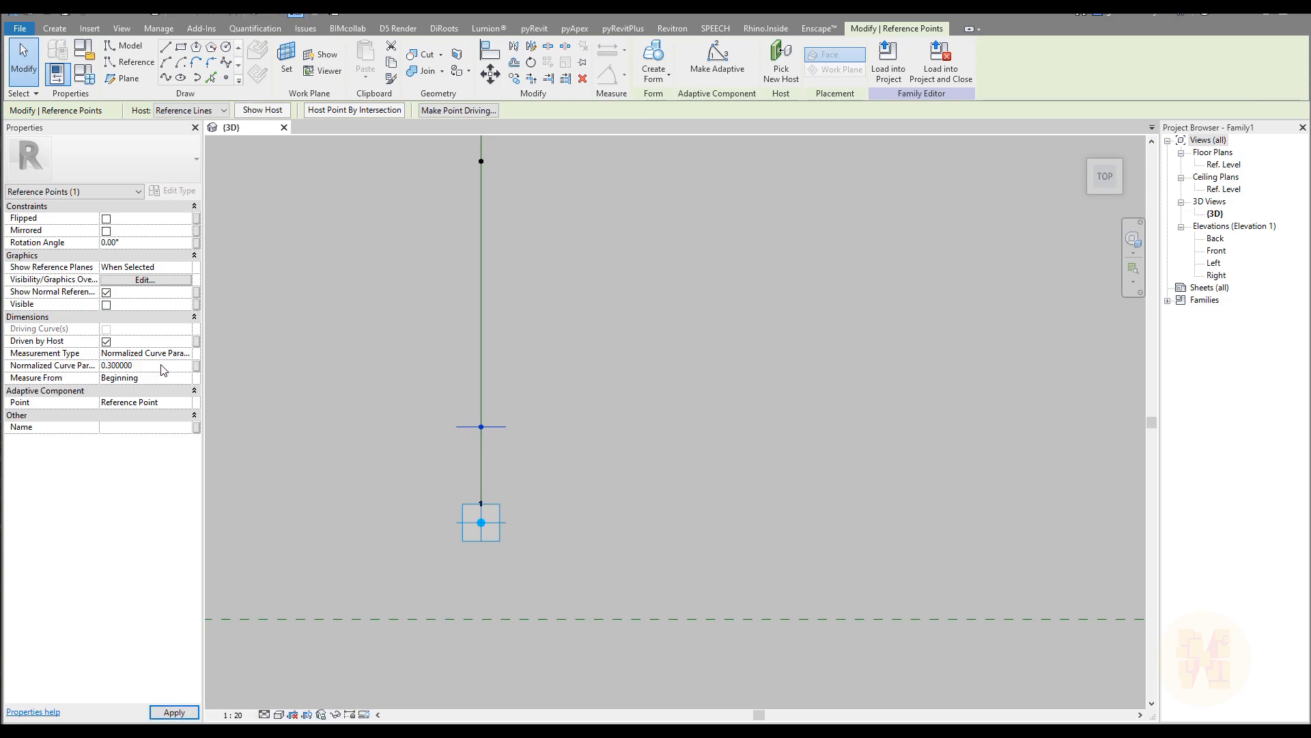
{"action": "left_click", "coordinate": [446, 445]}
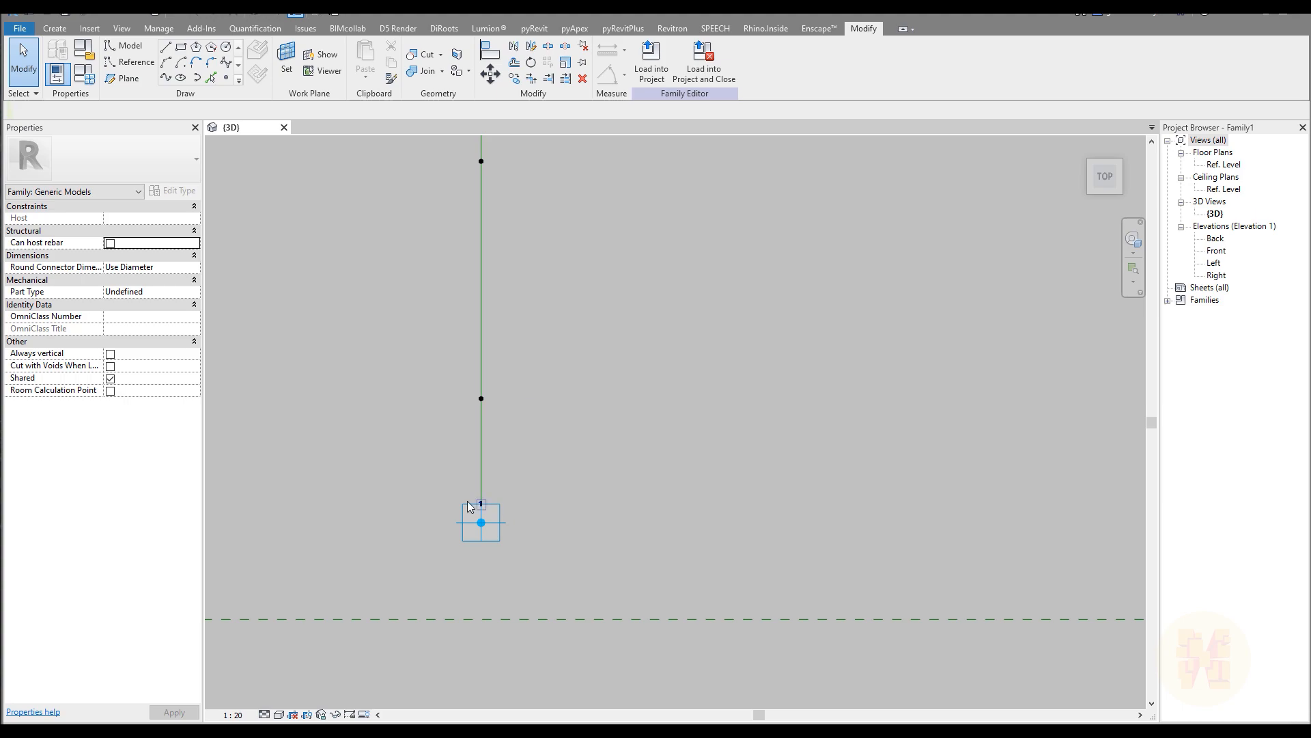
Associate the Normalized Curve Parameter of the hosted point near adaptive point 2 with a new instance family parameter named H_Line
{"action": "middle_click_drag", "start_coordinate": [456, 399], "coordinate": [557, 472]}
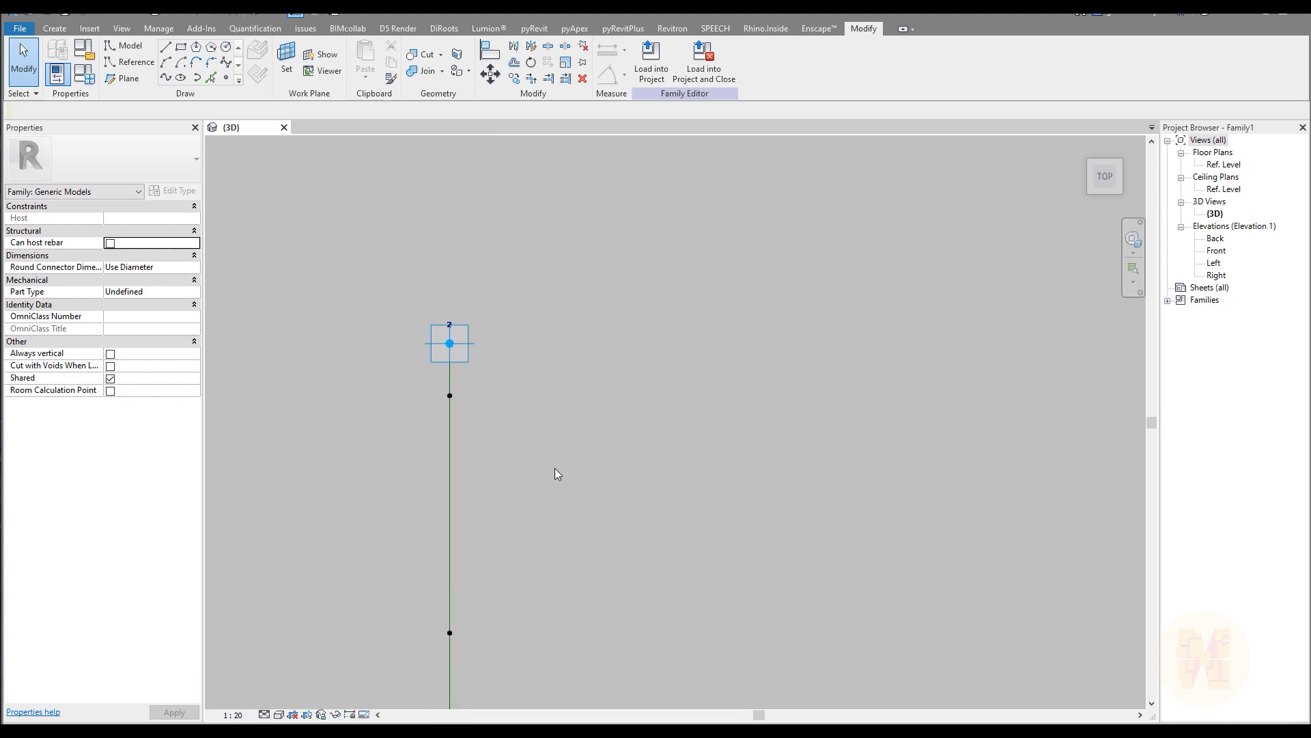
{"action": "left_click_drag", "start_coordinate": [439, 416], "coordinate": [510, 424]}
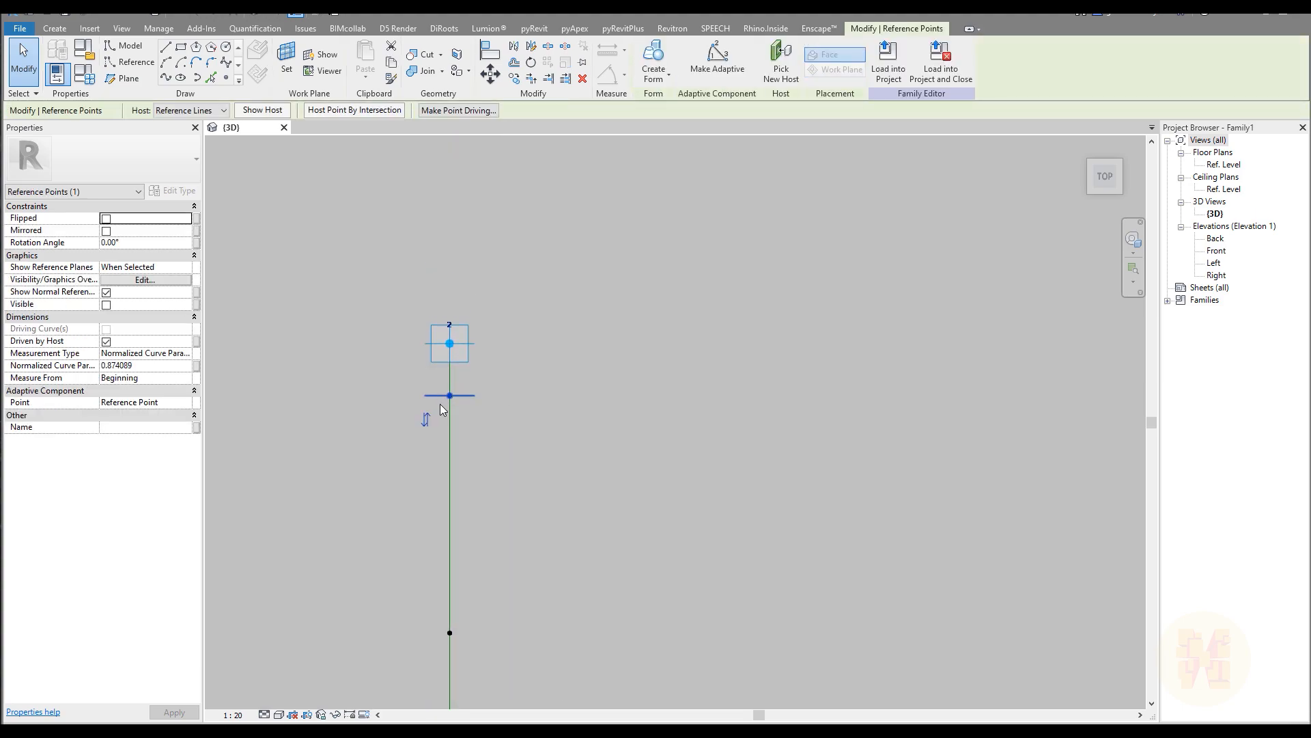
{"action": "left_click", "coordinate": [197, 366]}
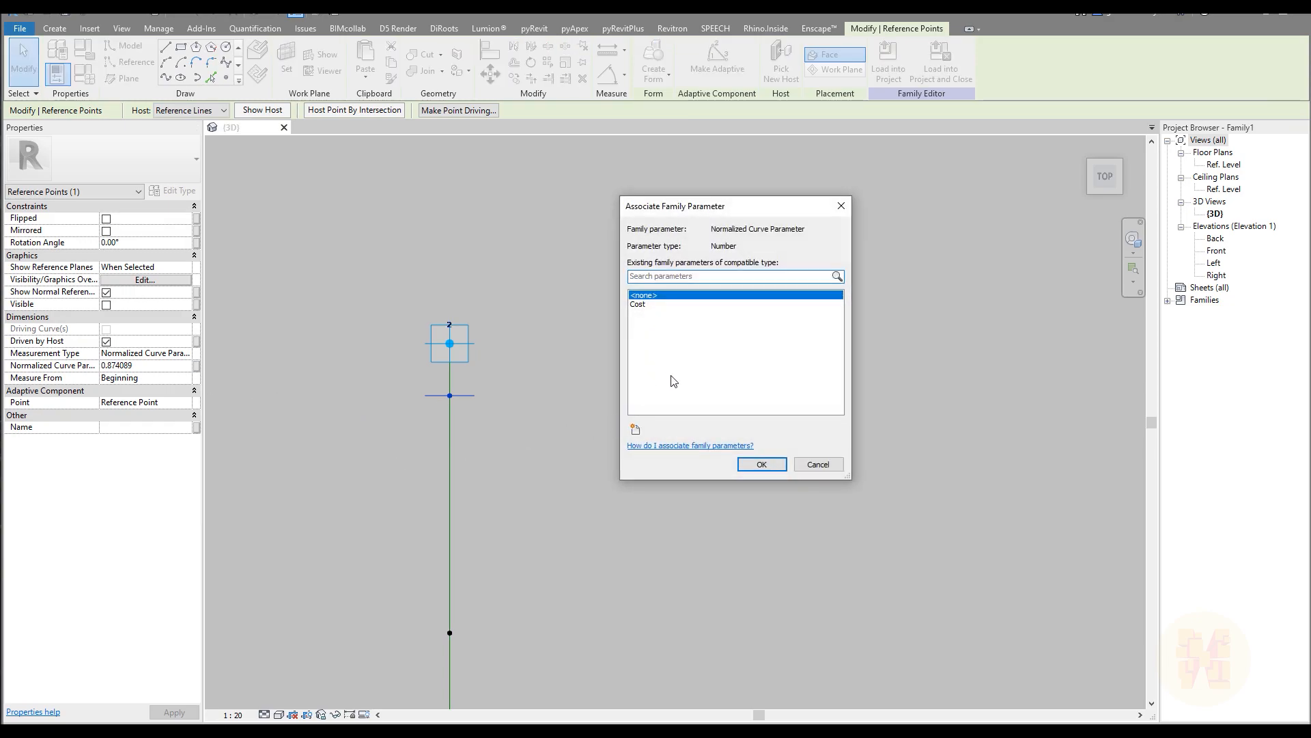
{"action": "left_click", "coordinate": [635, 429]}
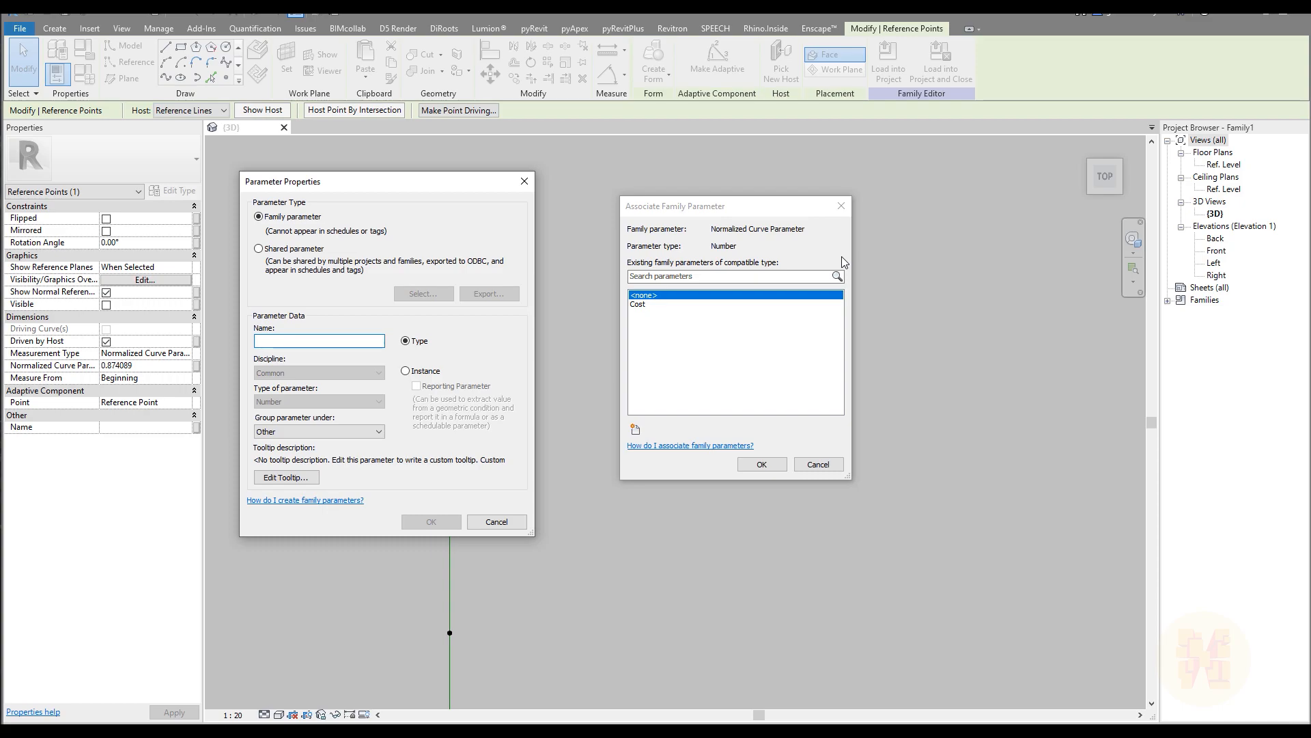
{"action": "type", "text": "H_Line"}
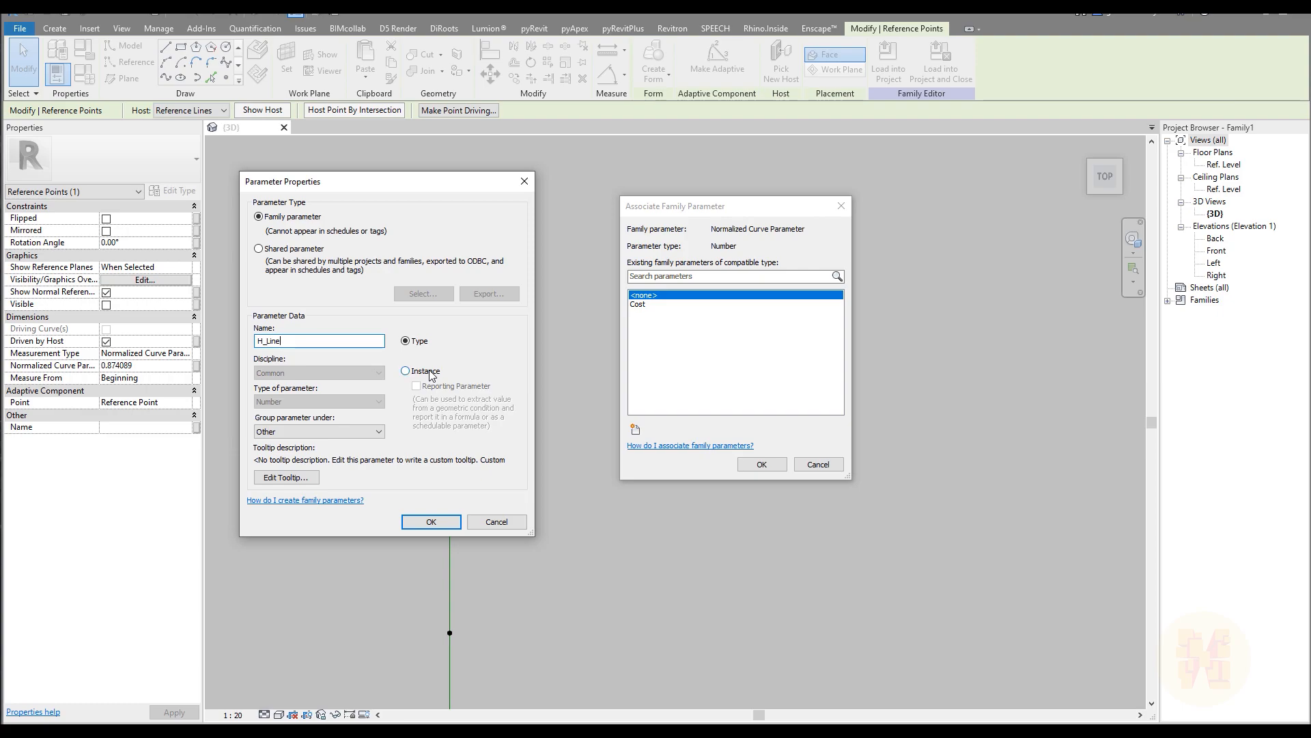
{"action": "left_click", "coordinate": [433, 524]}
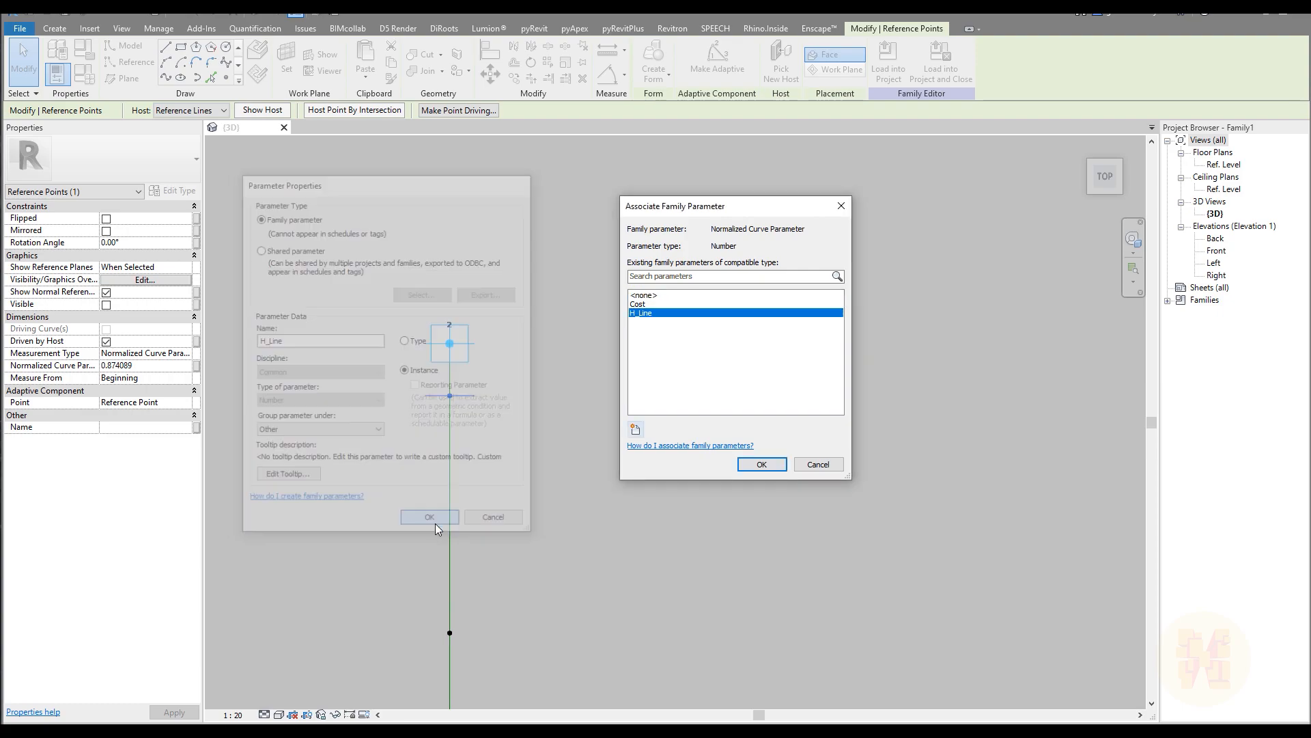
{"action": "left_click", "coordinate": [761, 465]}
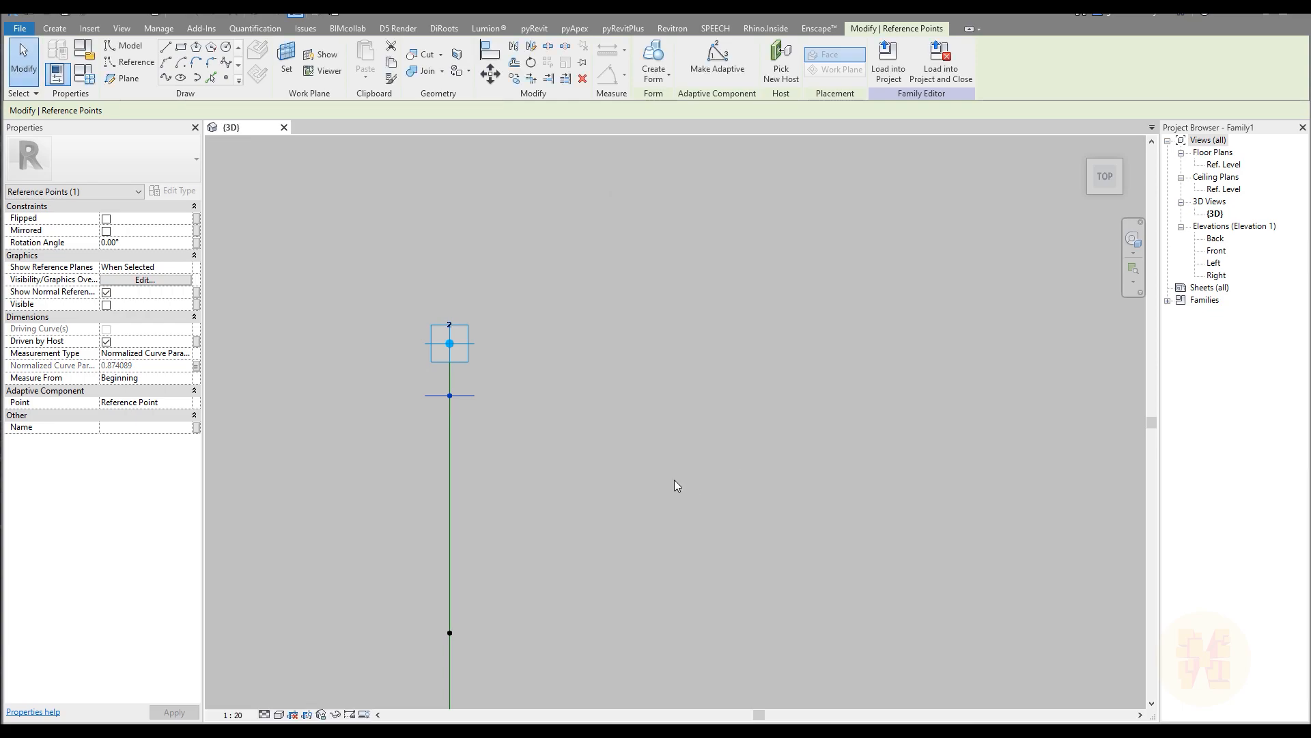
Set the H_Line parameter to 0.8 in the family types
{"action": "left_click", "coordinate": [403, 397]}
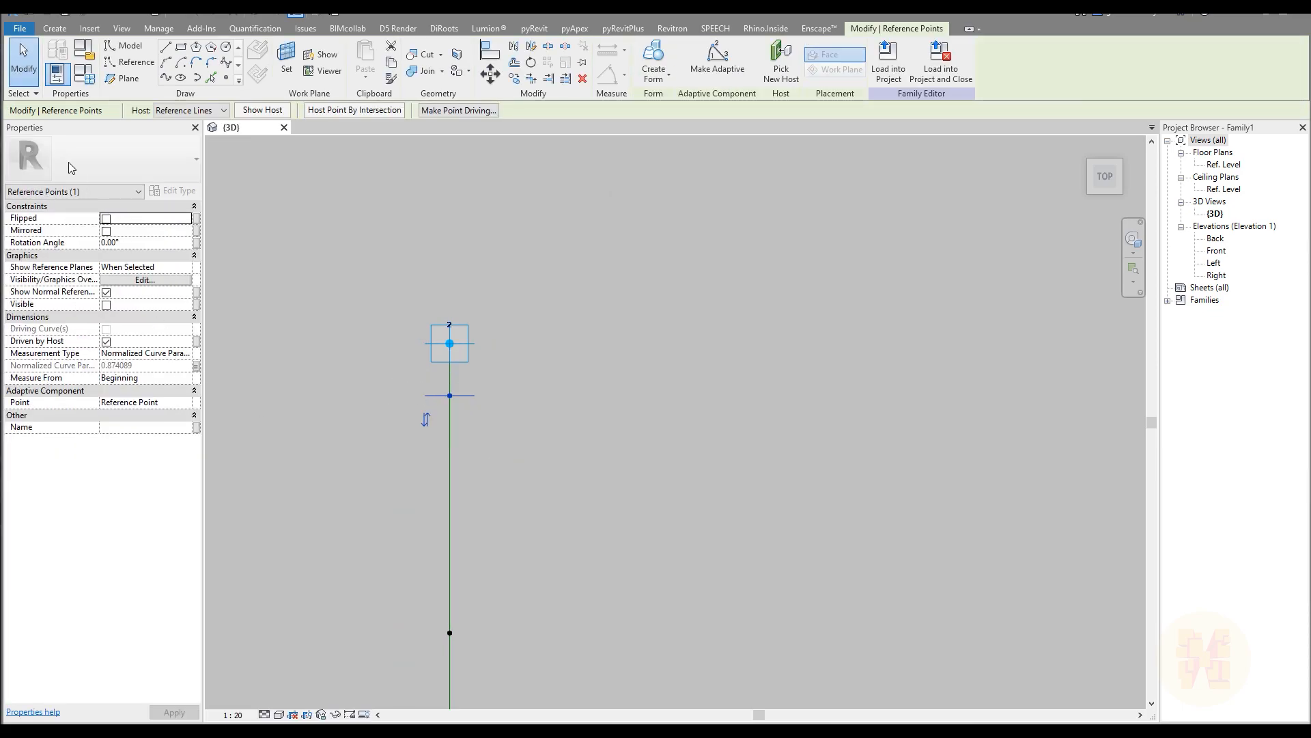
{"action": "left_click", "coordinate": [85, 75]}
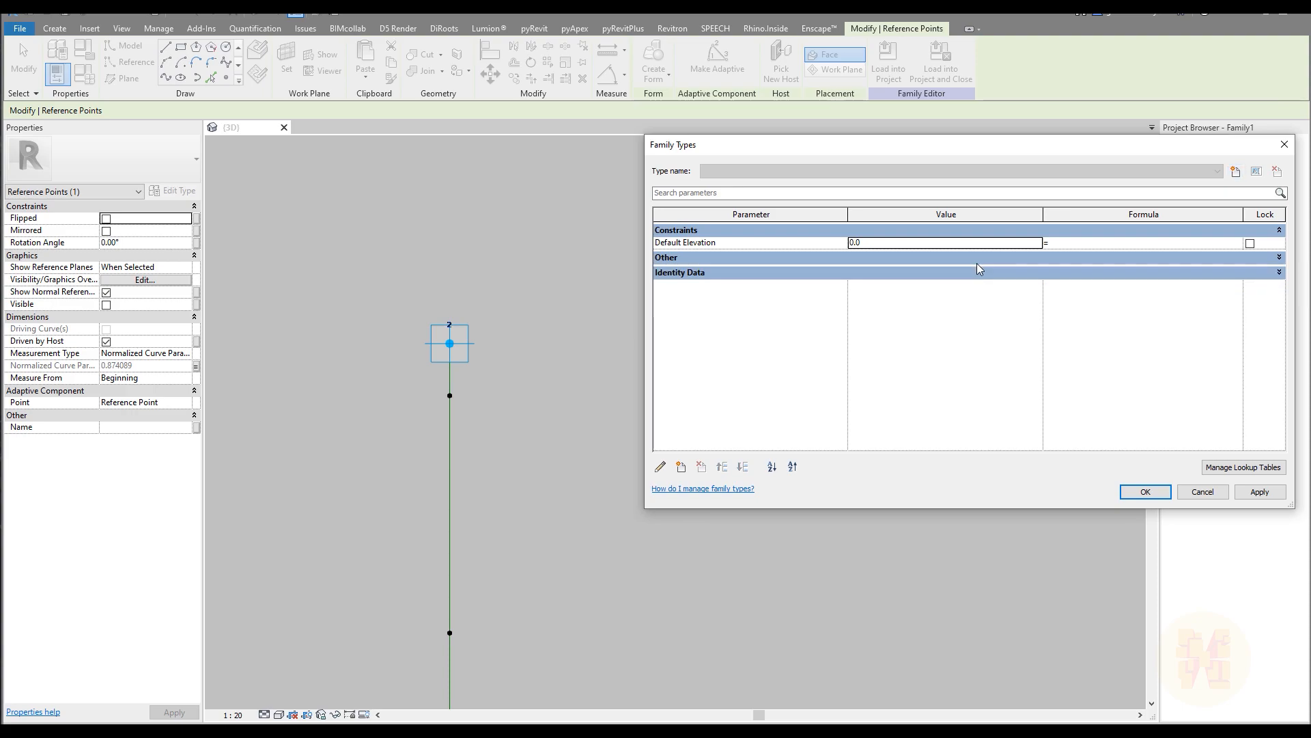
{"action": "left_click", "coordinate": [972, 269]}
{"action": "type", "text": "0.8"}
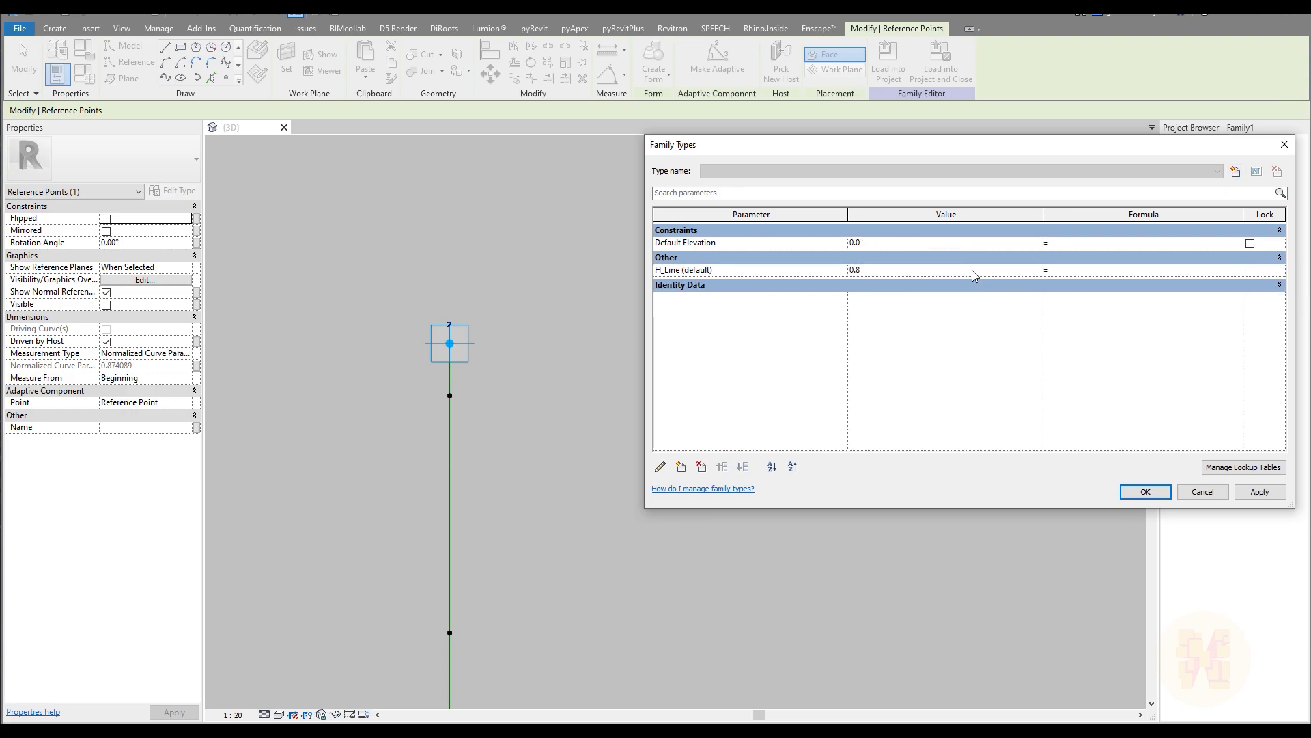
{"action": "key", "text": "Tab"}
{"action": "left_click", "coordinate": [1134, 489]}
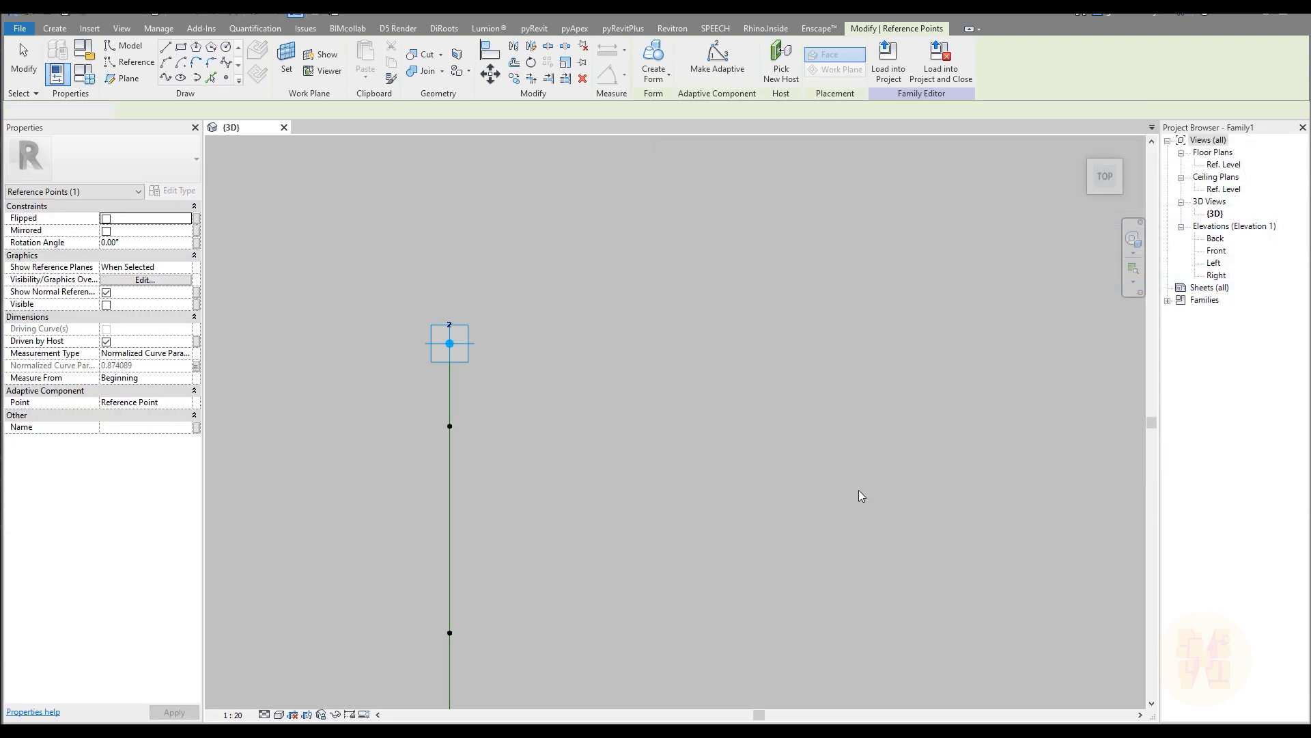
Try a rectangle around the reference line between the two hosted points and undo it
{"action": "middle_click_drag", "start_coordinate": [603, 421], "coordinate": [603, 324]}
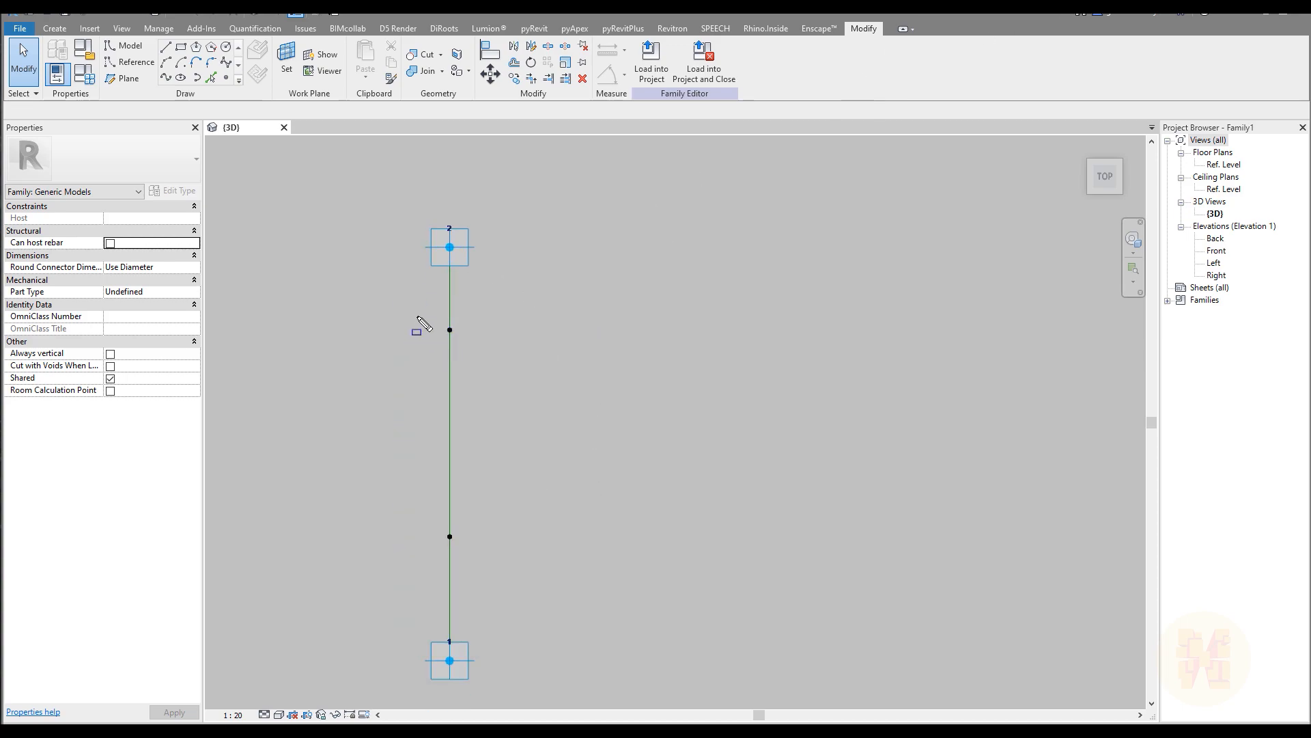
{"action": "left_click_drag", "start_coordinate": [415, 323], "coordinate": [489, 539]}
{"action": "left_click", "coordinate": [489, 538]}
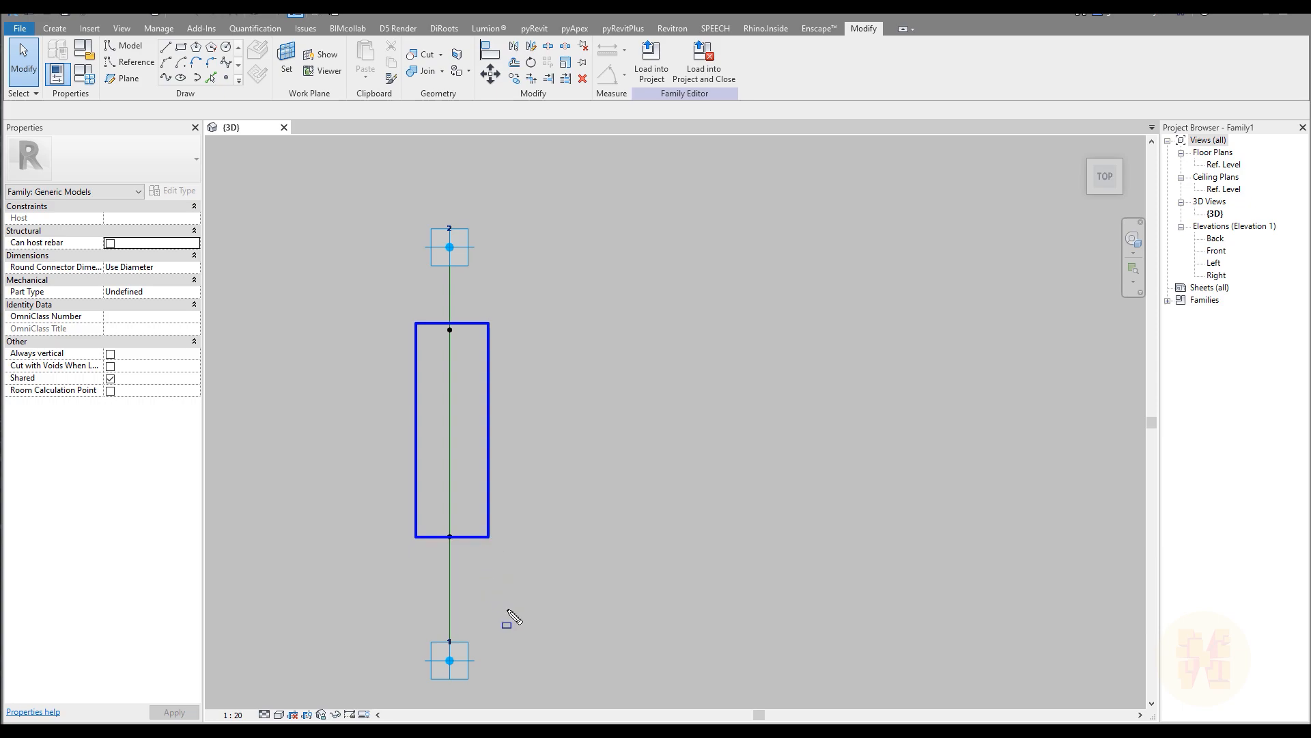
{"action": "key", "text": "ctrl+z"}
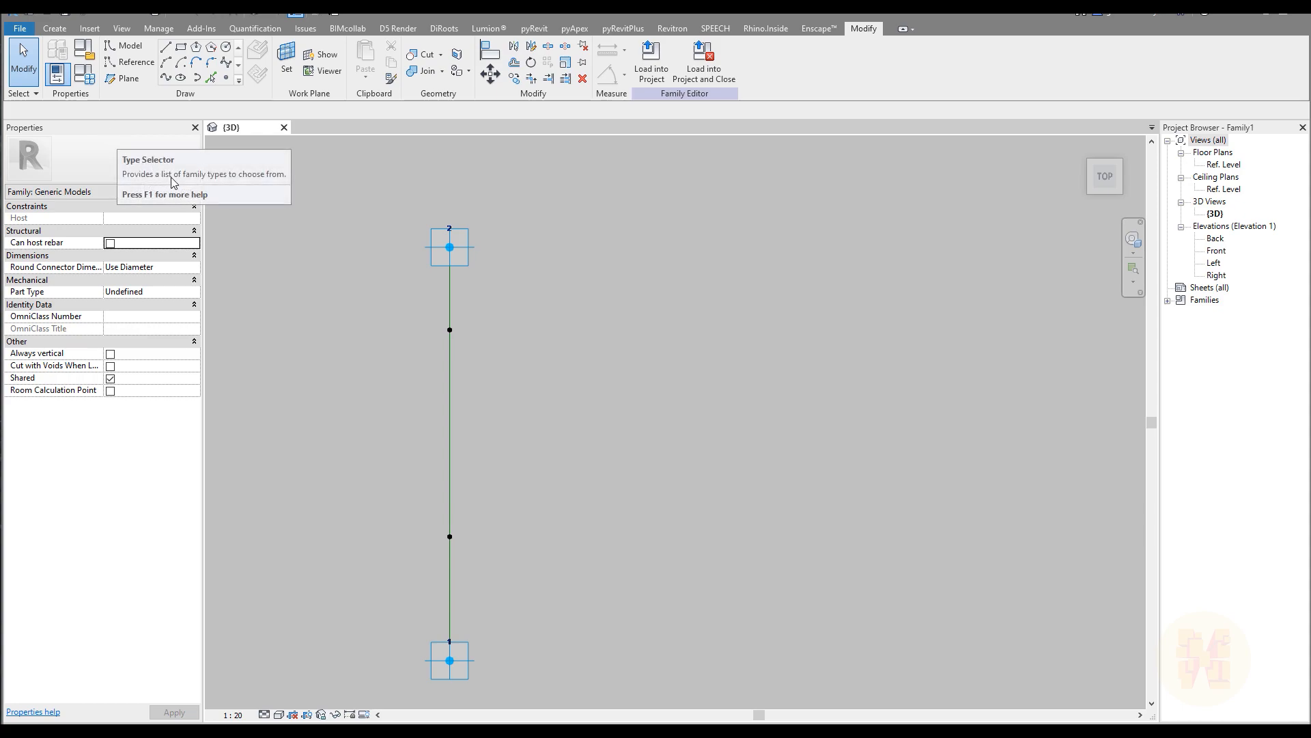
Create a new family from the English Metric Generic Model Adaptive.rft template
{"action": "left_click", "coordinate": [24, 31]}
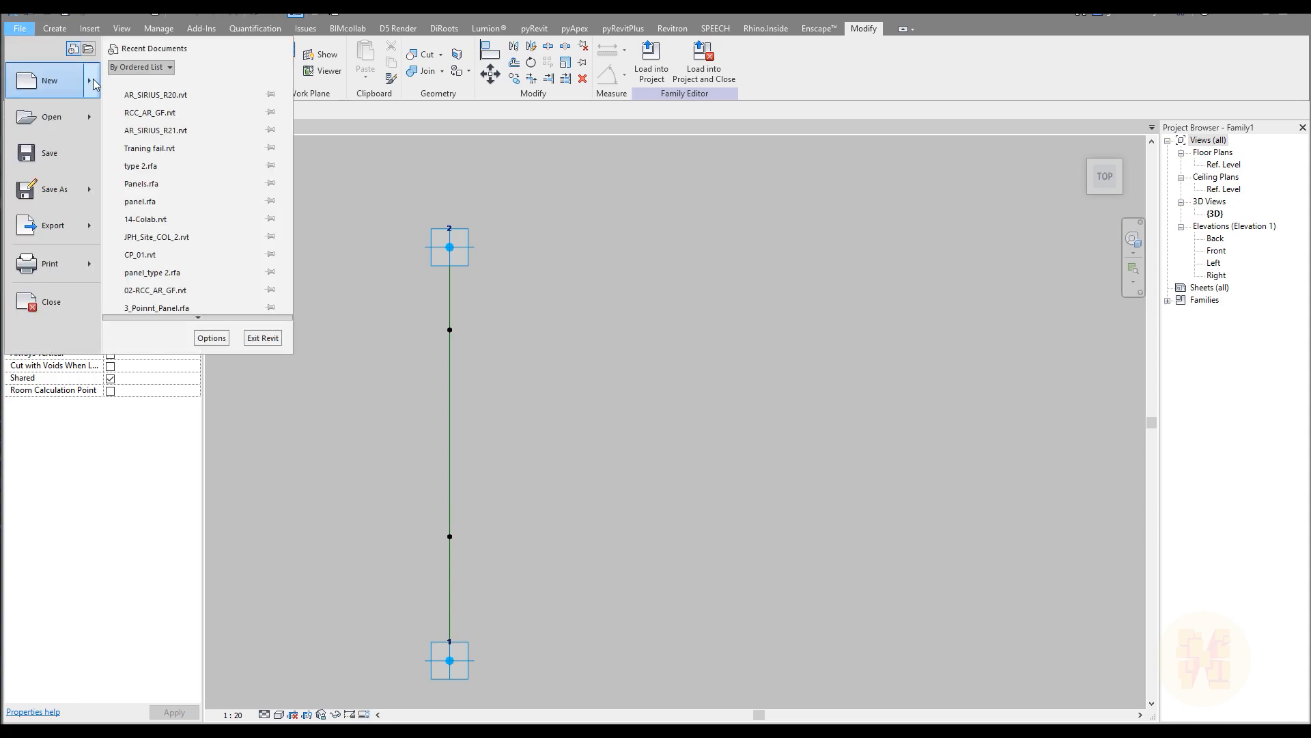
{"action": "mouse_move", "coordinate": [94, 83]}
{"action": "left_click", "coordinate": [182, 125]}
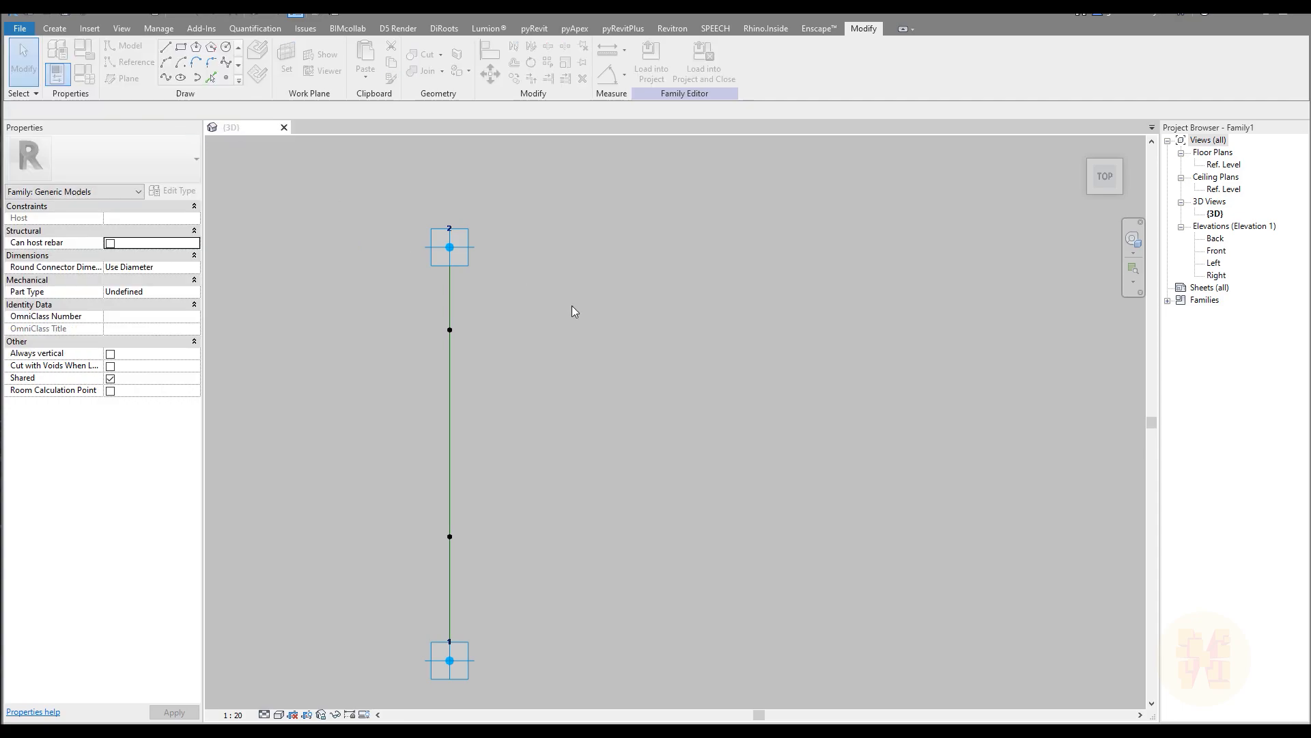
{"action": "double_click", "coordinate": [459, 268]}
{"action": "scroll", "coordinate": [556, 338], "scroll_direction": "down", "scroll_amount": 6}
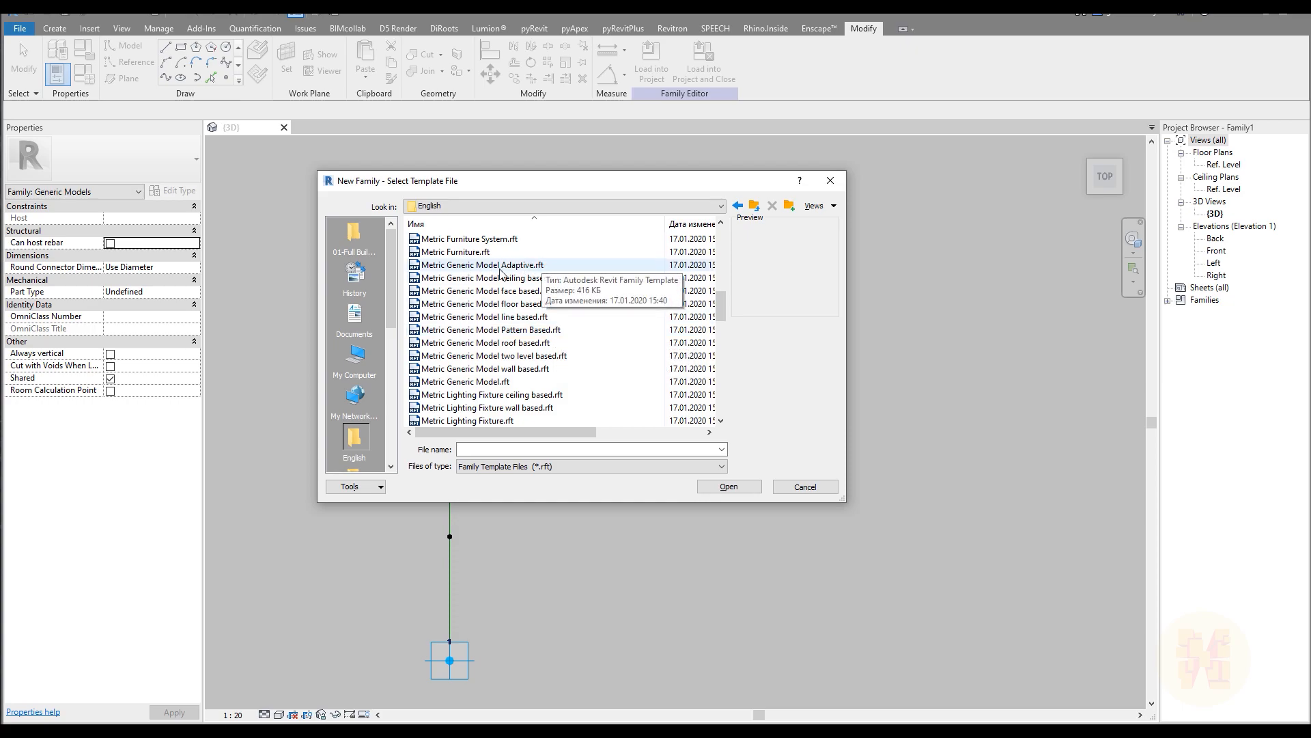
{"action": "left_click", "coordinate": [526, 266]}
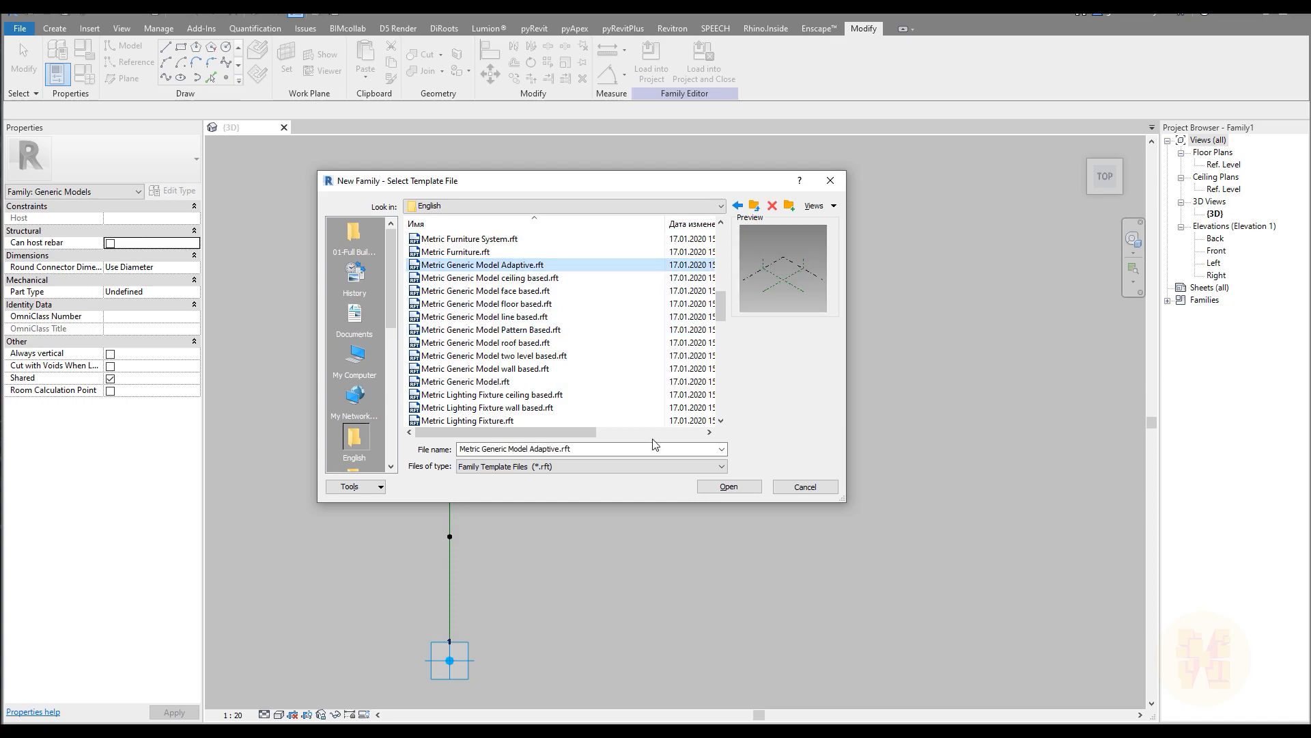
{"action": "left_click", "coordinate": [749, 489]}
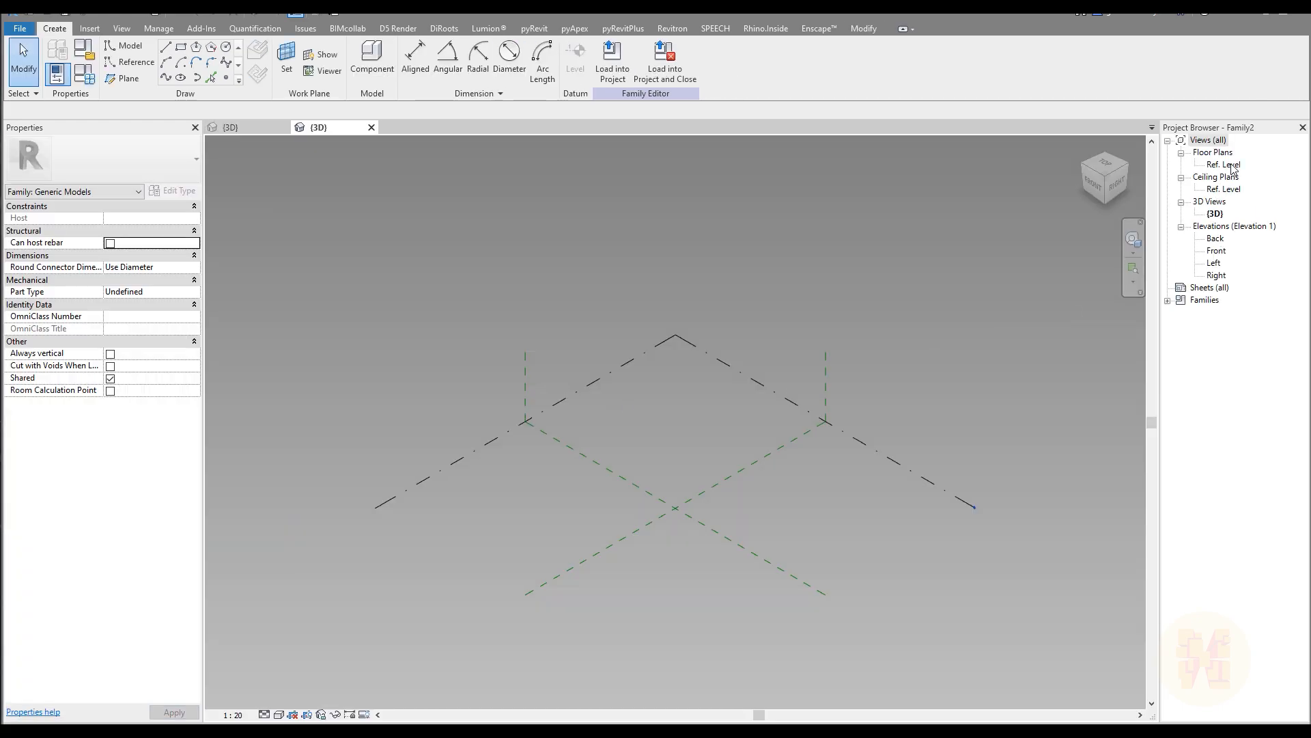
In the Ref. Level floor plan, place a reference point at the intersection of the two centre reference planes
{"action": "double_click", "coordinate": [1226, 165]}
{"action": "scroll", "coordinate": [755, 420], "scroll_direction": "up", "scroll_amount": 3}
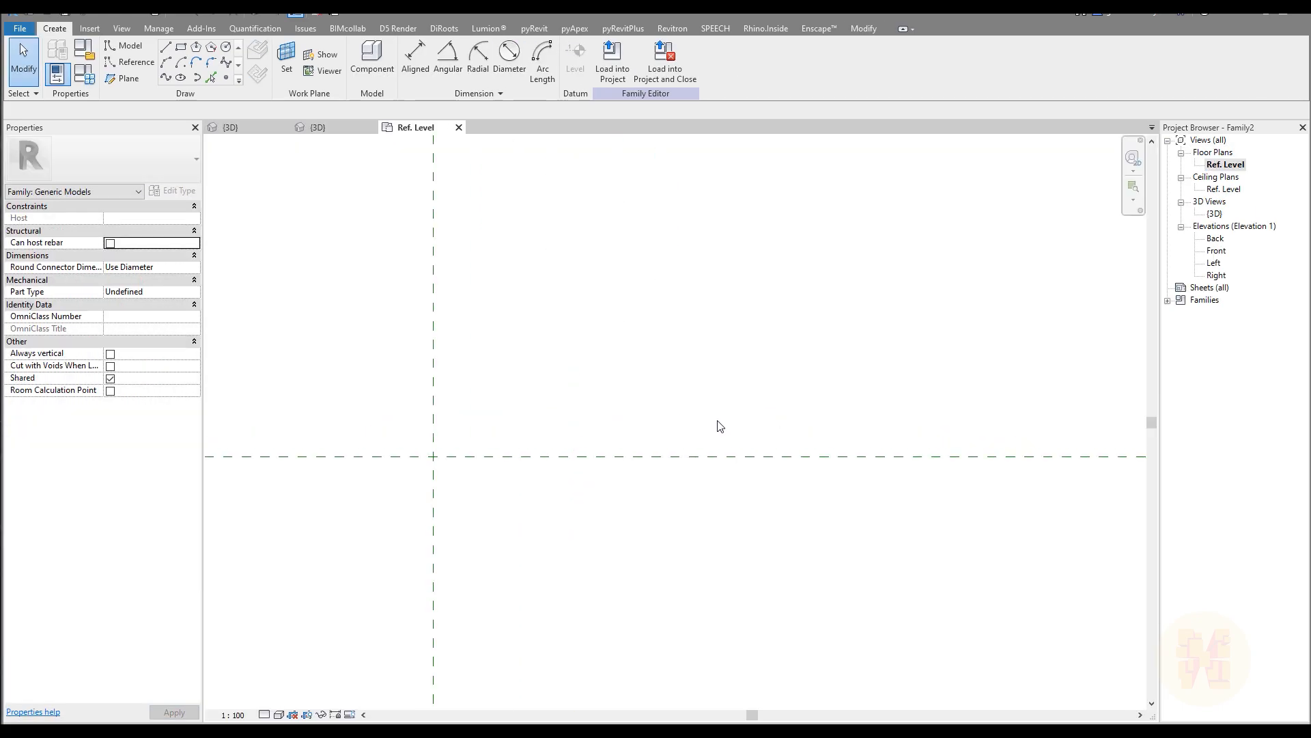
{"action": "left_click", "coordinate": [129, 63]}
{"action": "left_click", "coordinate": [223, 79]}
{"action": "left_click", "coordinate": [433, 456]}
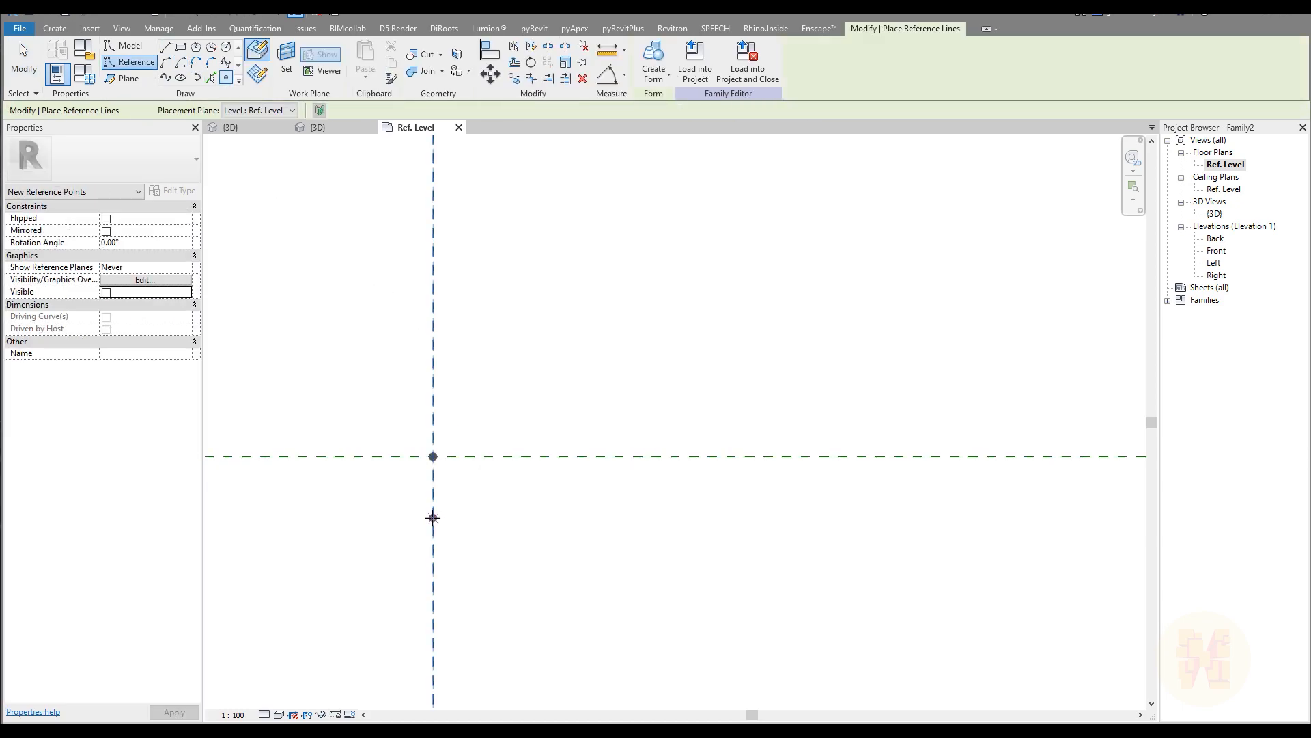
{"action": "key", "text": "Escape"}
{"action": "key", "text": "Escape"}
Draw a reference-line rectangle of about 4100 by 1400 mm around the reference point, with 3D snapping turned off
{"action": "left_click", "coordinate": [181, 54]}
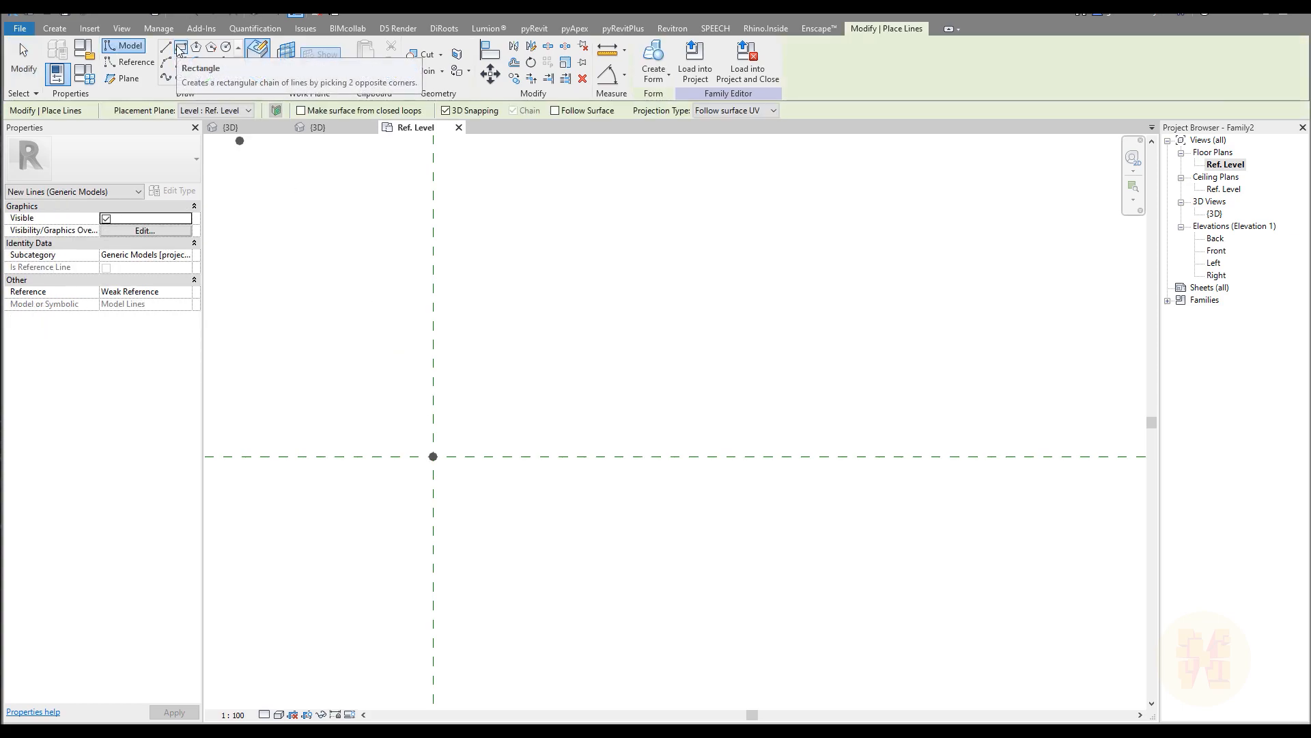
{"action": "left_click", "coordinate": [133, 64]}
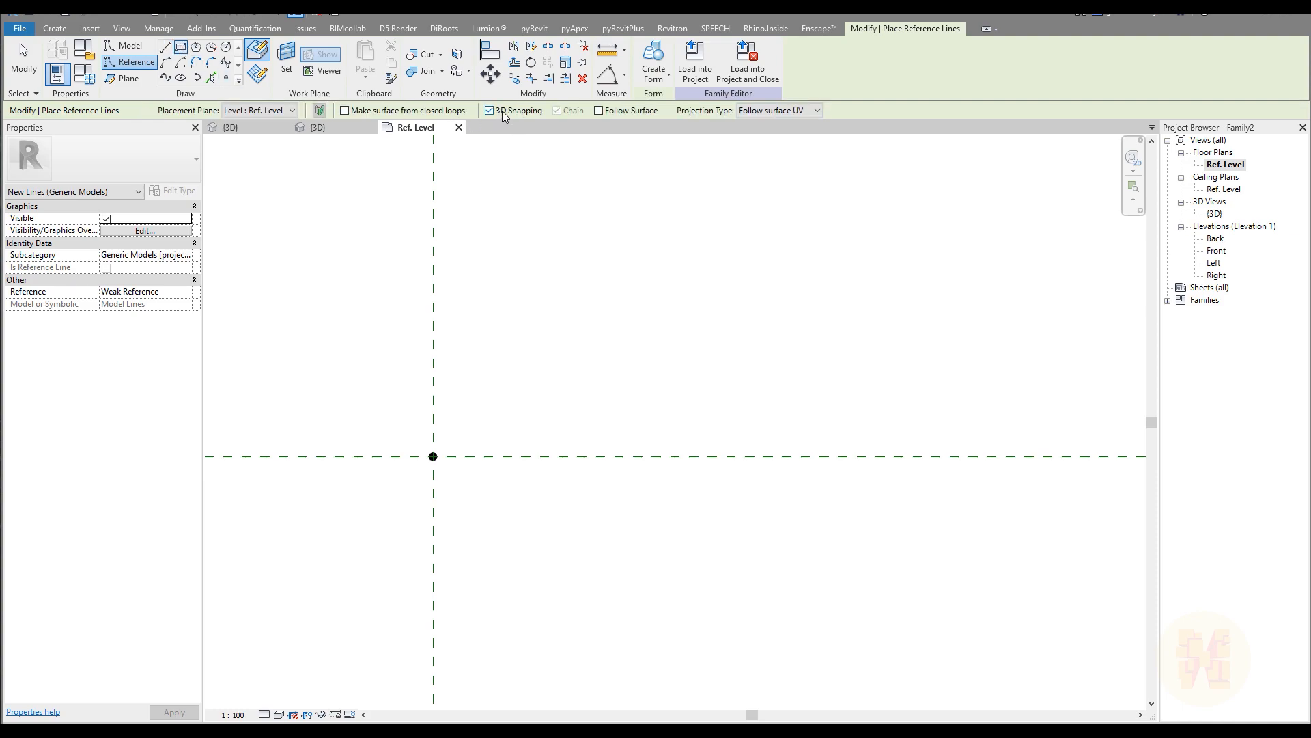
{"action": "left_click", "coordinate": [489, 110]}
{"action": "left_click", "coordinate": [326, 432]}
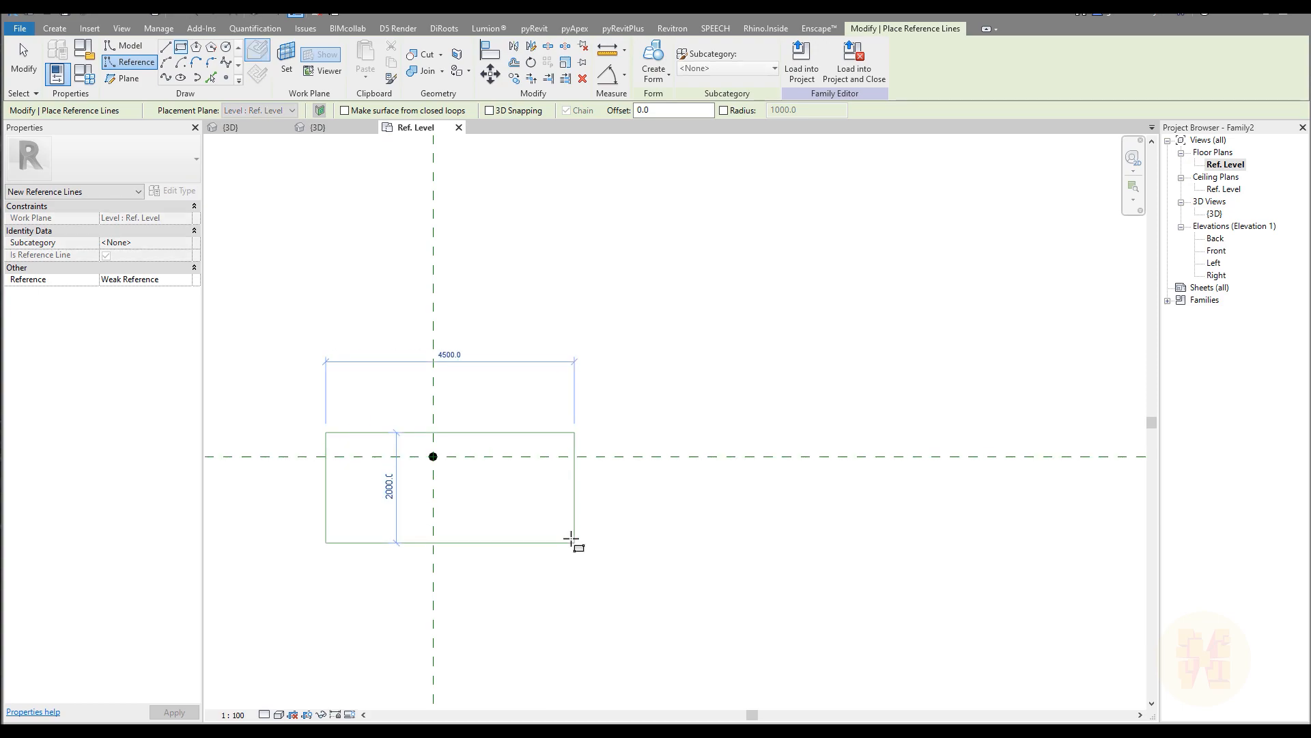
{"action": "left_click", "coordinate": [552, 511]}
{"action": "key", "text": "Escape"}
{"action": "key", "text": "Escape"}
{"action": "key", "text": "Tab"}
{"action": "left_click", "coordinate": [465, 435]}
{"action": "key", "text": "Escape"}
Dimension the rectangle's left side, the reference point and the right side together, and apply an equality constraint
{"action": "scroll", "coordinate": [430, 411], "scroll_direction": "up", "scroll_amount": 3}
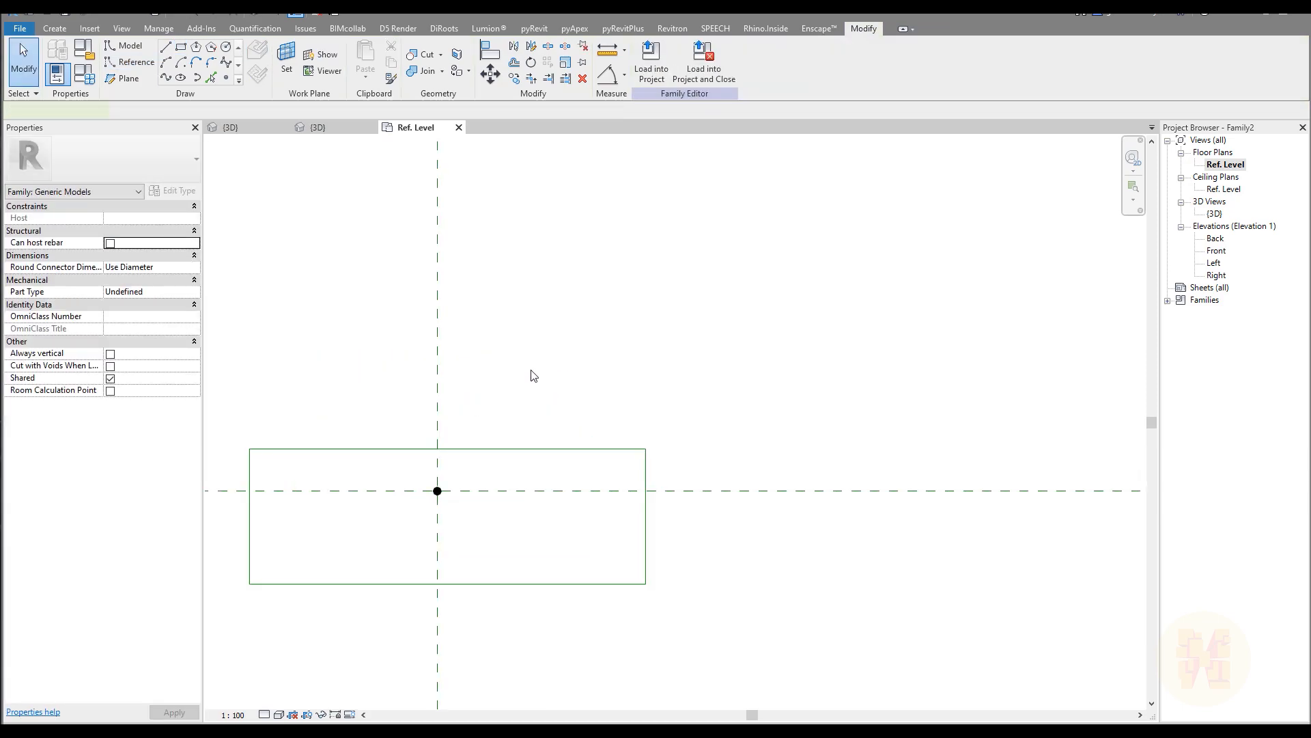
{"action": "key", "text": "d"}
{"action": "key", "text": "i"}
{"action": "left_click", "coordinate": [250, 482]}
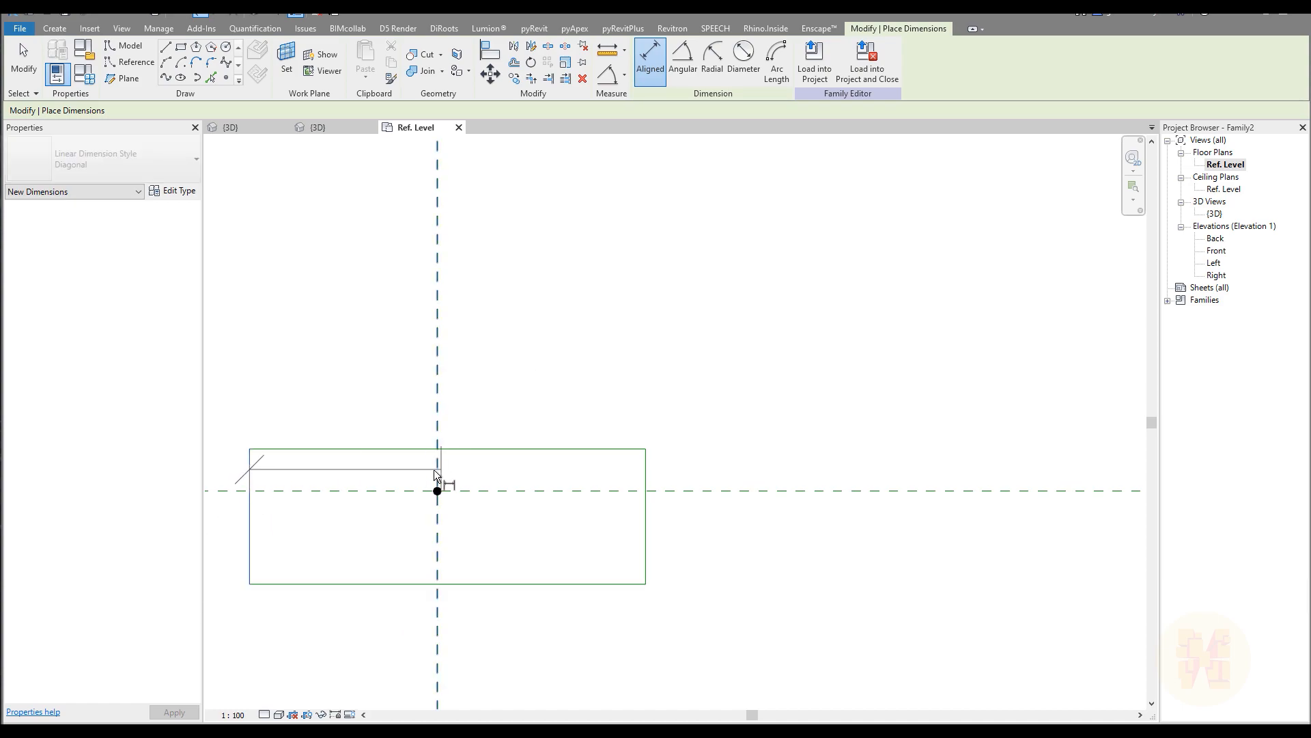
{"action": "left_click", "coordinate": [438, 487]}
{"action": "left_click", "coordinate": [642, 488]}
{"action": "left_click", "coordinate": [606, 328]}
{"action": "left_click", "coordinate": [447, 201]}
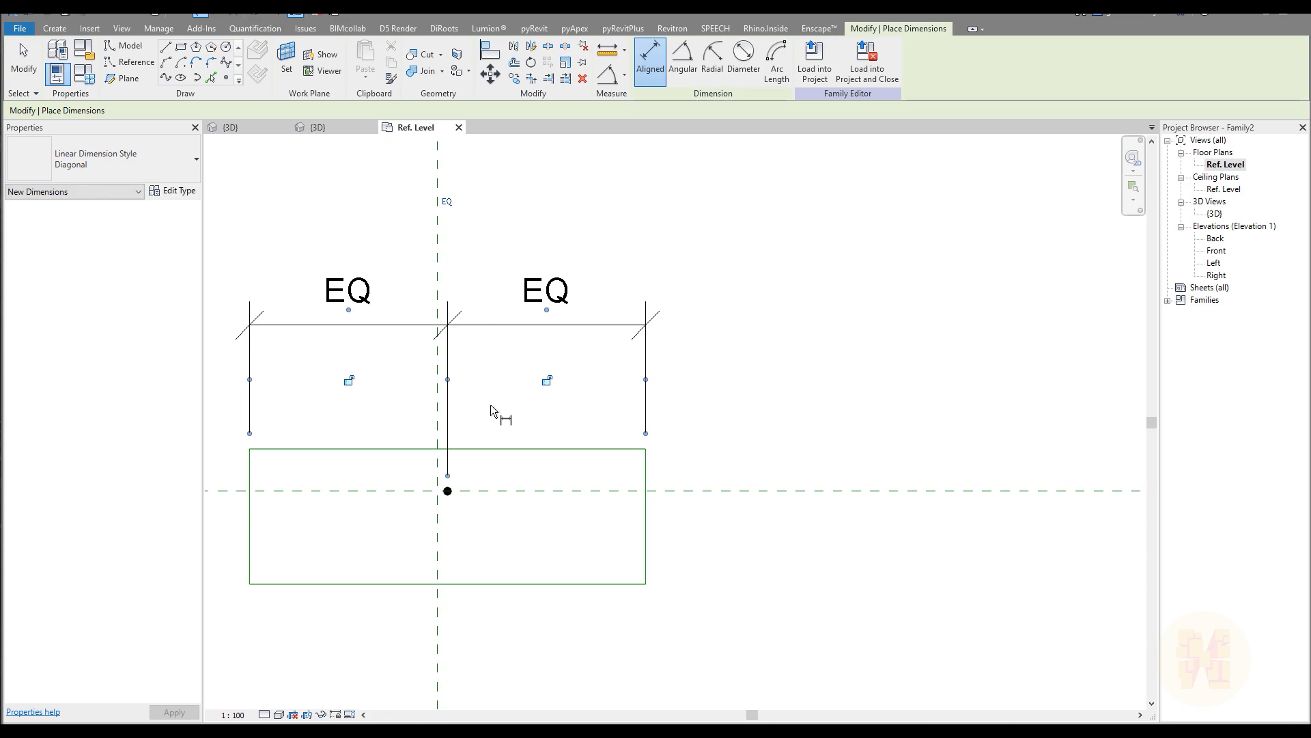
Dimension the rectangle's upper side, the reference point and the lower side together, and apply an equality constraint
{"action": "middle_click_drag", "start_coordinate": [592, 486], "coordinate": [644, 474]}
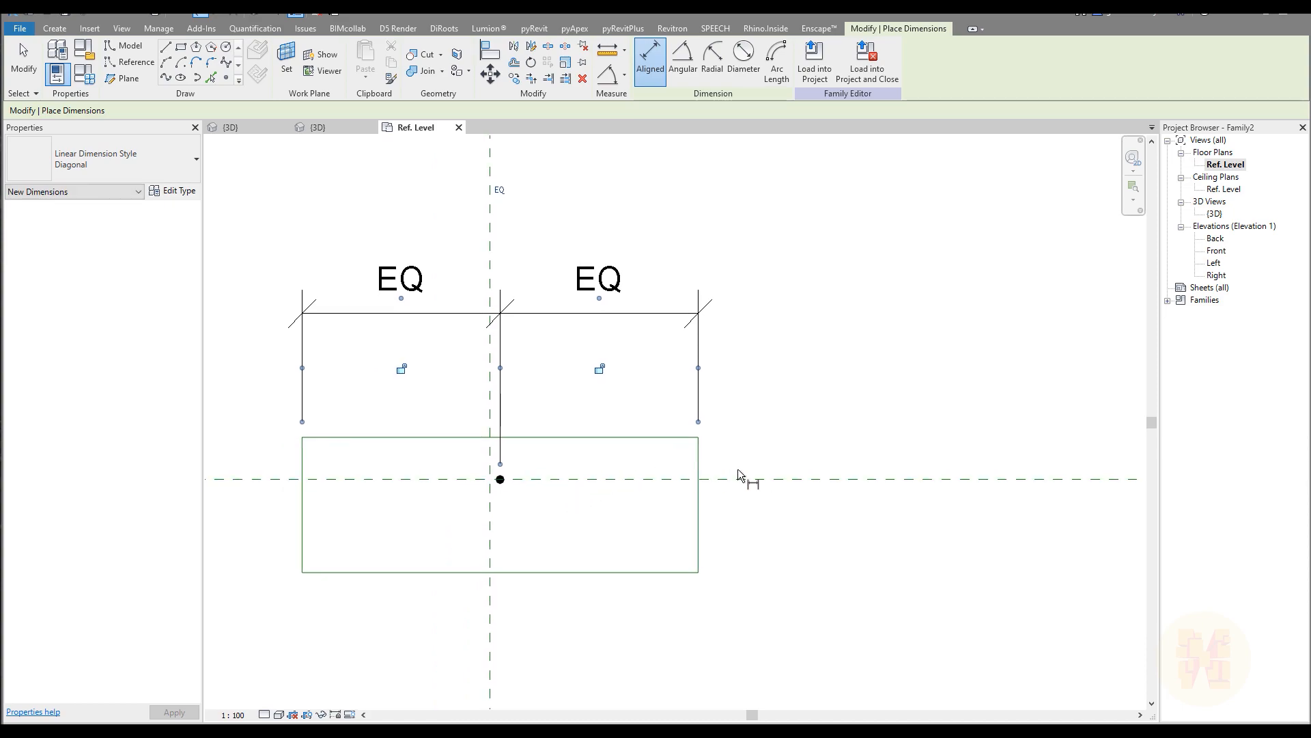
{"action": "left_click", "coordinate": [624, 438]}
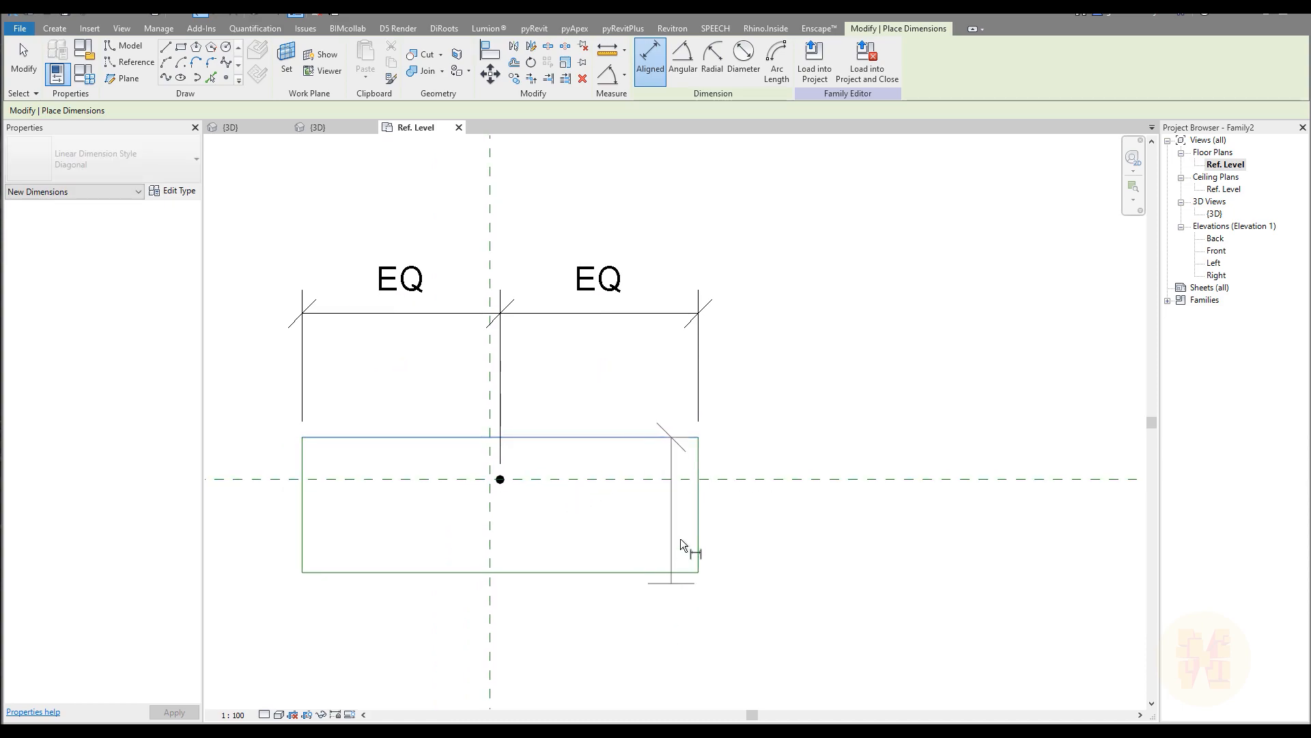
{"action": "left_click", "coordinate": [512, 482]}
{"action": "left_click", "coordinate": [617, 573]}
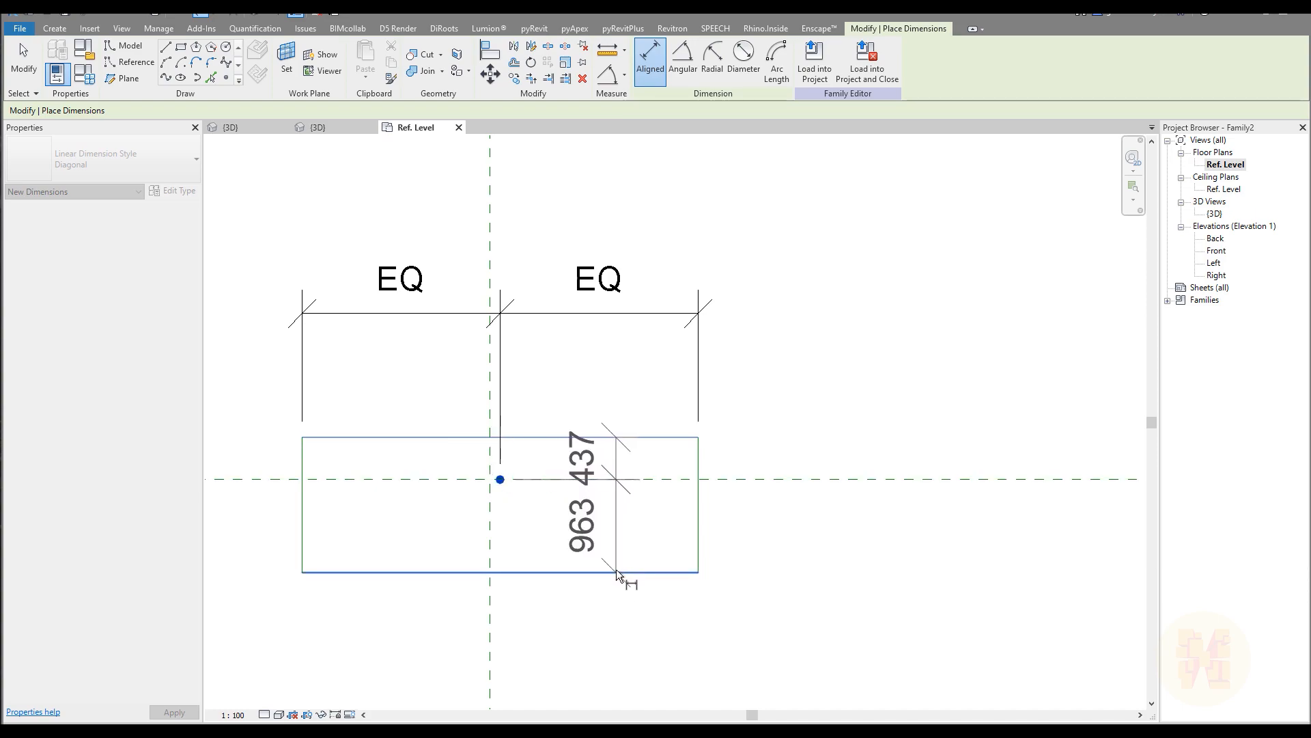
{"action": "left_click", "coordinate": [866, 566]}
{"action": "left_click", "coordinate": [738, 506]}
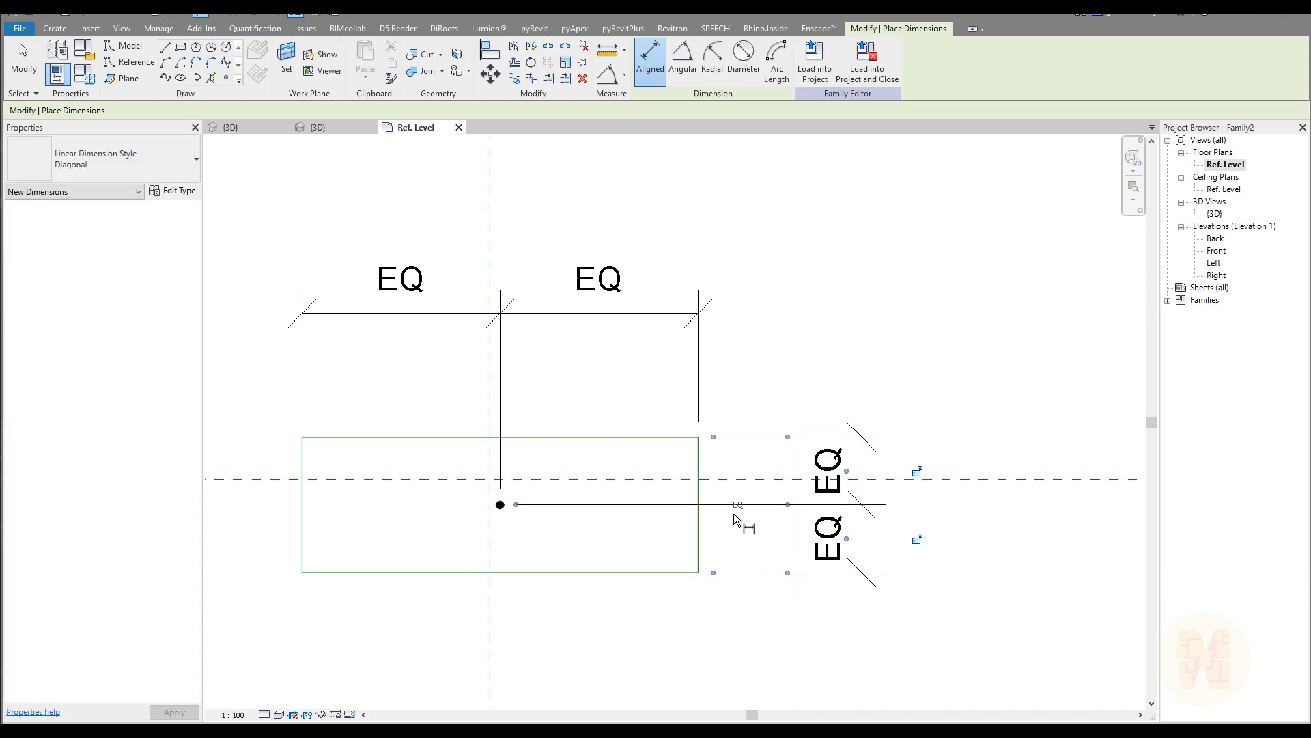
{"action": "scroll", "coordinate": [697, 649], "scroll_direction": "down", "scroll_amount": 3}
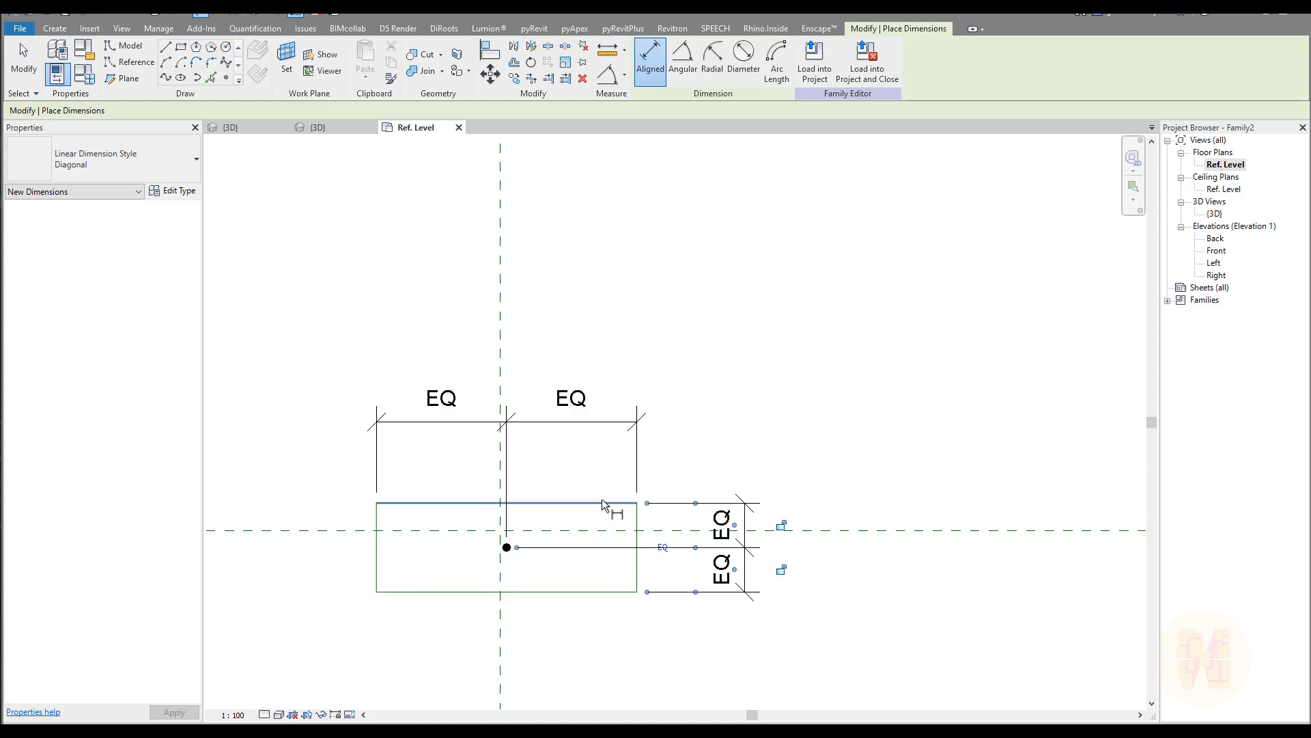
Move the rectangle, its reference point and both equality dimensions up and right, clear of the centre reference planes
{"action": "middle_click_drag", "start_coordinate": [603, 505], "coordinate": [558, 414]}
{"action": "key", "text": "Escape"}
{"action": "key", "text": "Escape"}
{"action": "left_click_drag", "start_coordinate": [269, 256], "coordinate": [741, 570]}
{"action": "key", "text": "m"}
{"action": "key", "text": "v"}
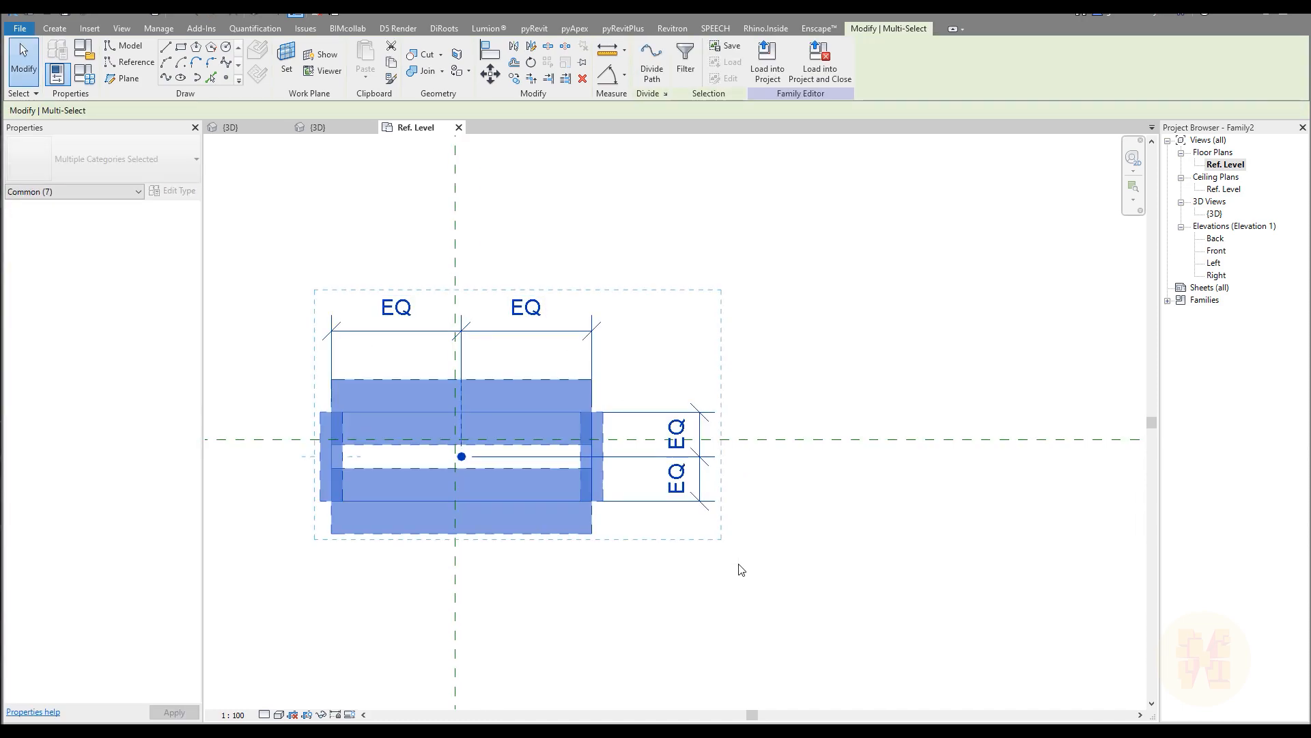
{"action": "left_click", "coordinate": [565, 550]}
{"action": "left_click", "coordinate": [856, 385]}
{"action": "middle_click_drag", "start_coordinate": [927, 515], "coordinate": [726, 614]}
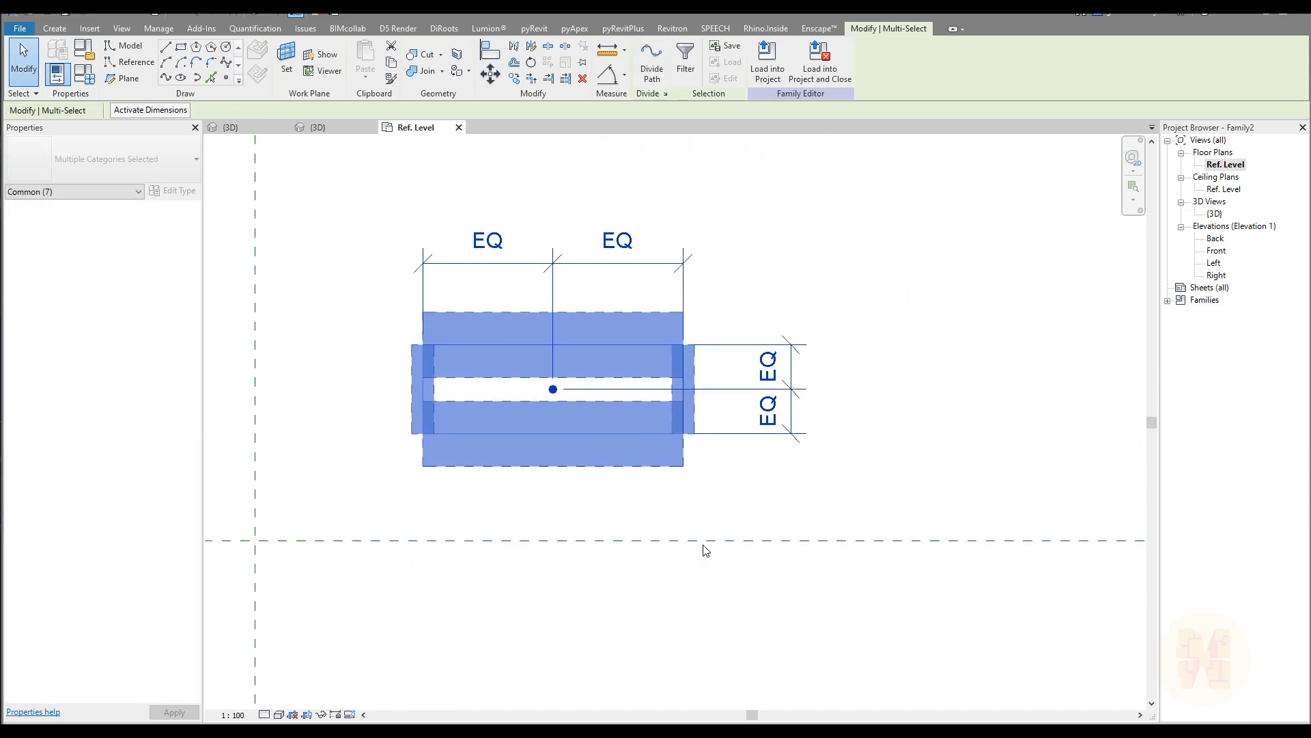
Make the reference point at the rectangle's centre adaptive
{"action": "key", "text": "Escape"}
{"action": "scroll", "coordinate": [572, 358], "scroll_direction": "up", "scroll_amount": 2}
{"action": "left_click_drag", "start_coordinate": [499, 388], "coordinate": [567, 438]}
{"action": "left_click", "coordinate": [717, 63]}
{"action": "left_click", "coordinate": [580, 559]}
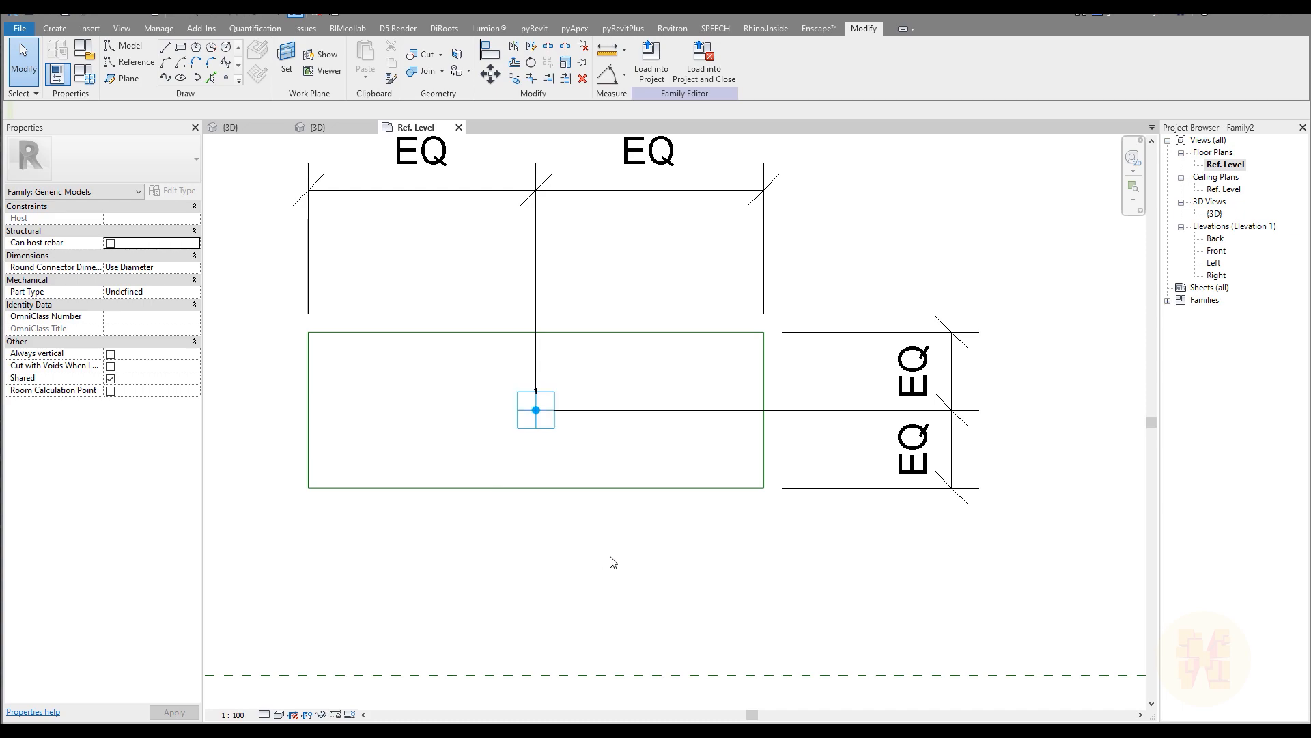
{"action": "middle_click_drag", "start_coordinate": [611, 557], "coordinate": [594, 560]}
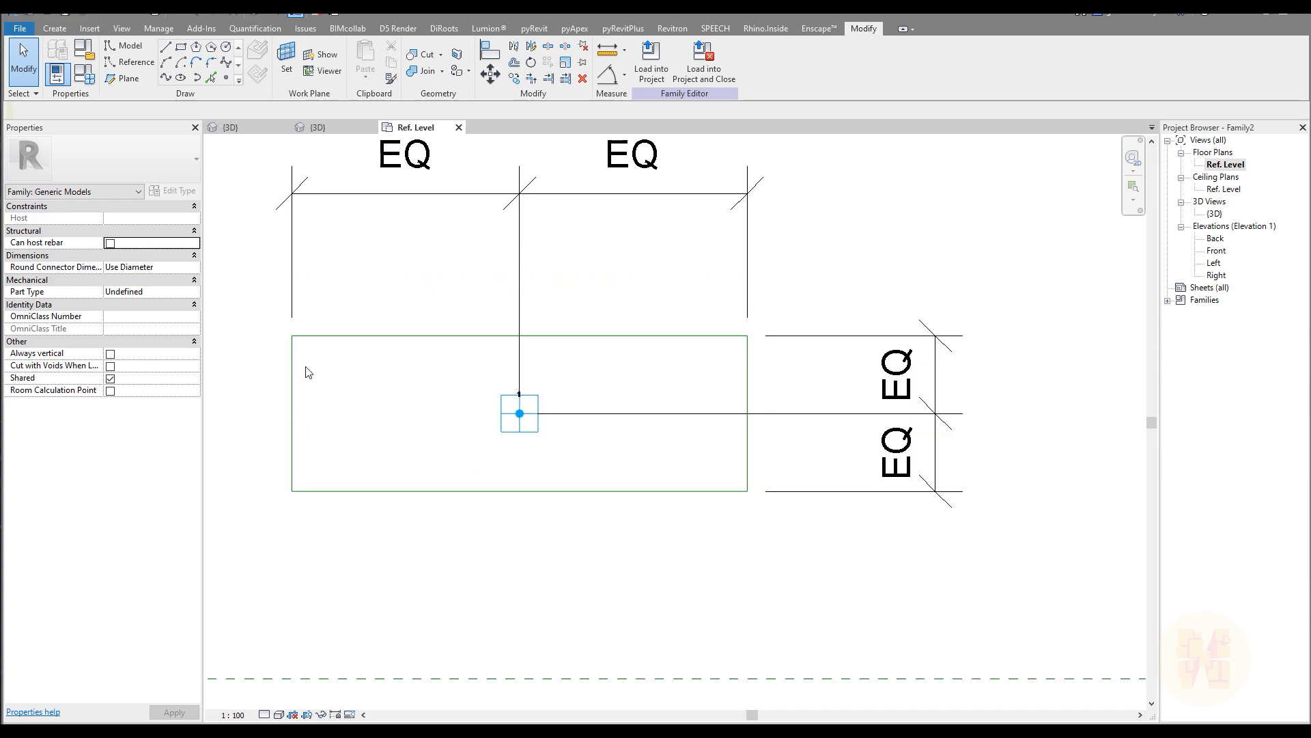
{"action": "middle_click_drag", "start_coordinate": [365, 382], "coordinate": [374, 413]}
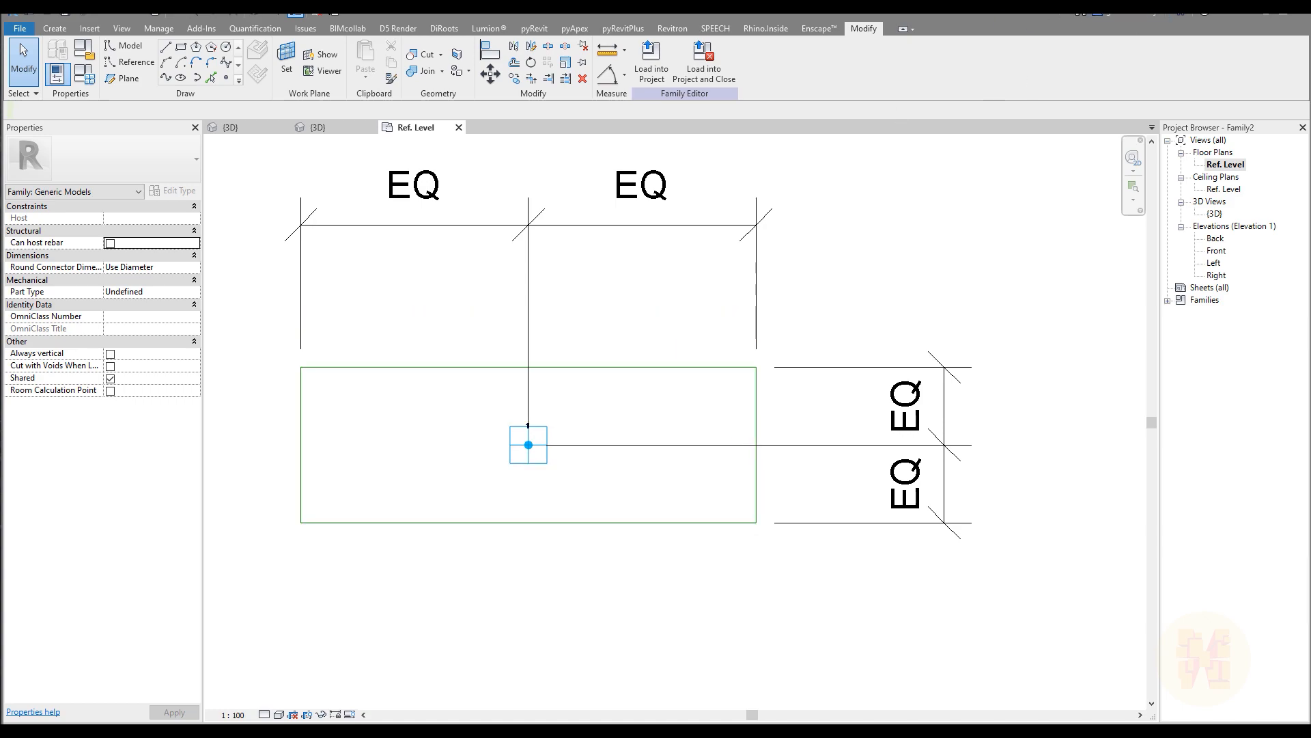
{"action": "left_click_drag", "start_coordinate": [299, 367], "coordinate": [762, 525]}
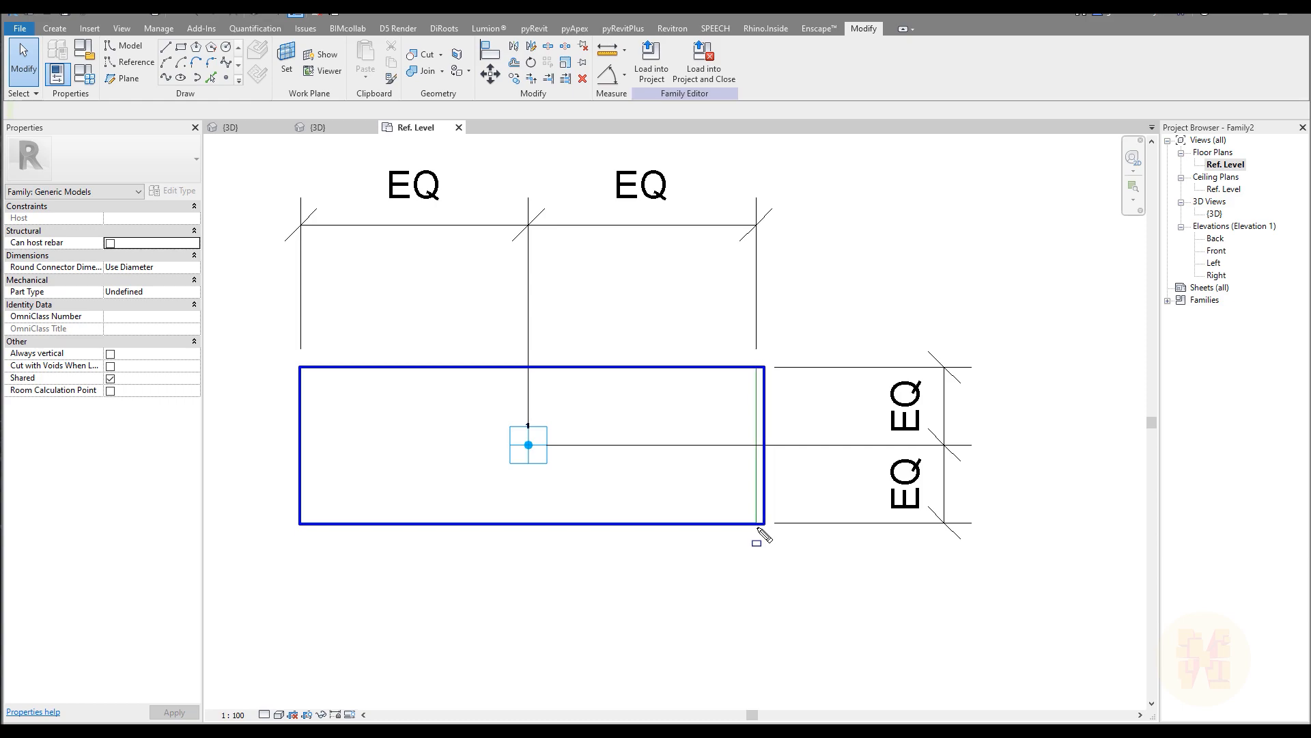
{"action": "left_click", "coordinate": [758, 524]}
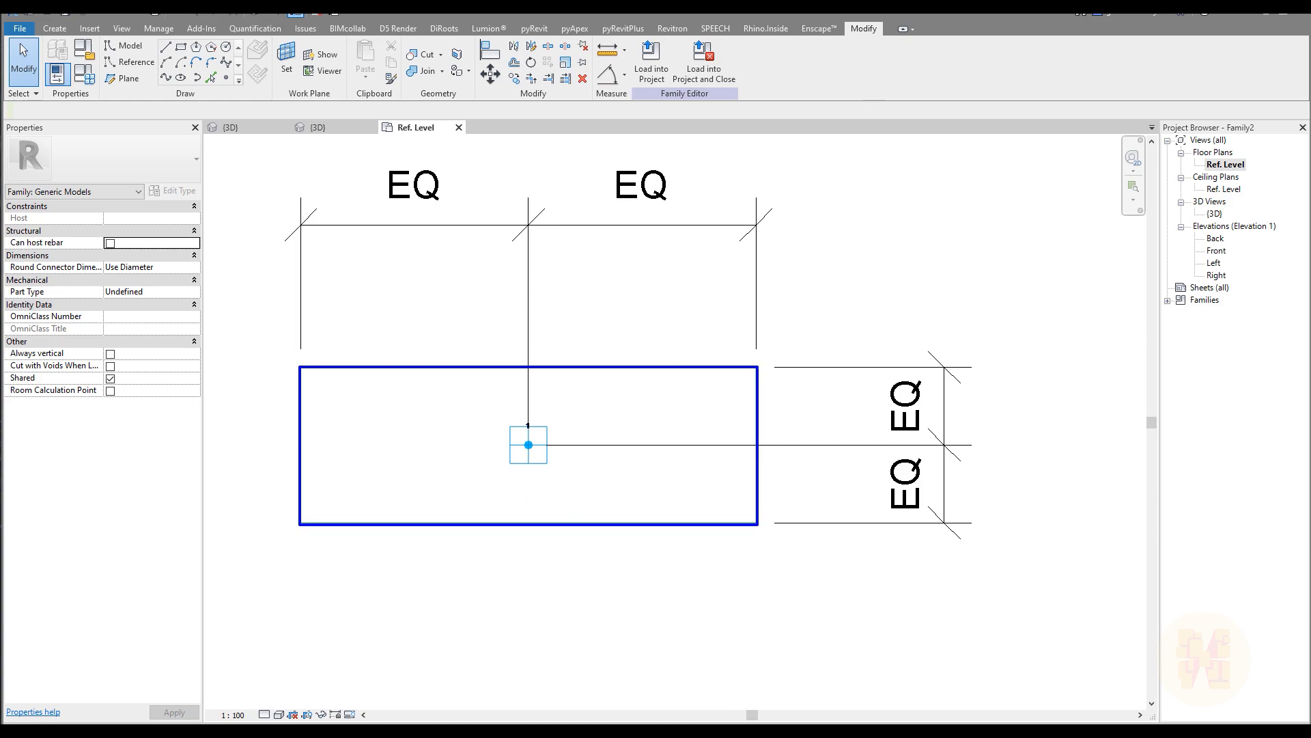
{"action": "mouse_move", "coordinate": [247, 441]}
{"action": "left_mouse_down"}
{"action": "mouse_move", "coordinate": [339, 287]}
{"action": "mouse_move", "coordinate": [354, 288]}
{"action": "left_mouse_up"}
{"action": "mouse_move", "coordinate": [252, 440]}
{"action": "left_mouse_down"}
{"action": "mouse_move", "coordinate": [234, 437]}
{"action": "mouse_move", "coordinate": [859, 441]}
{"action": "left_mouse_up"}
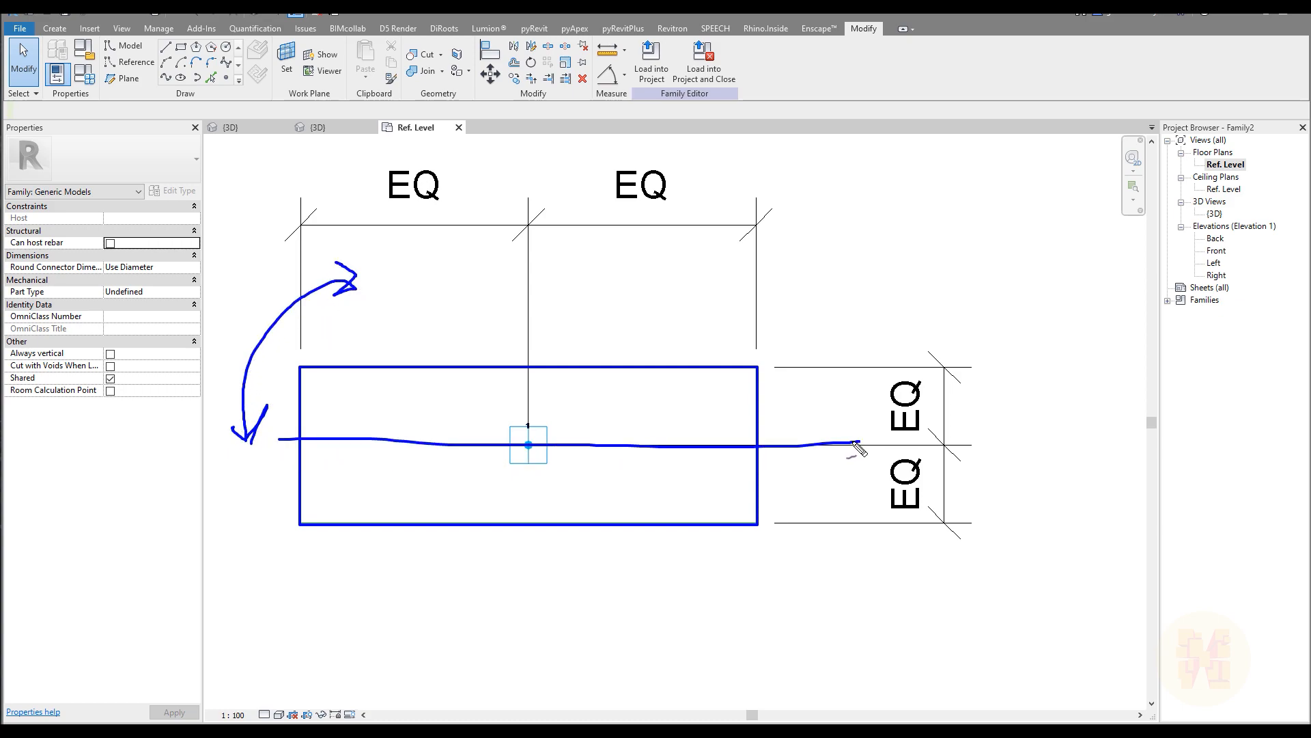
{"action": "left_click_drag", "start_coordinate": [531, 205], "coordinate": [533, 605]}
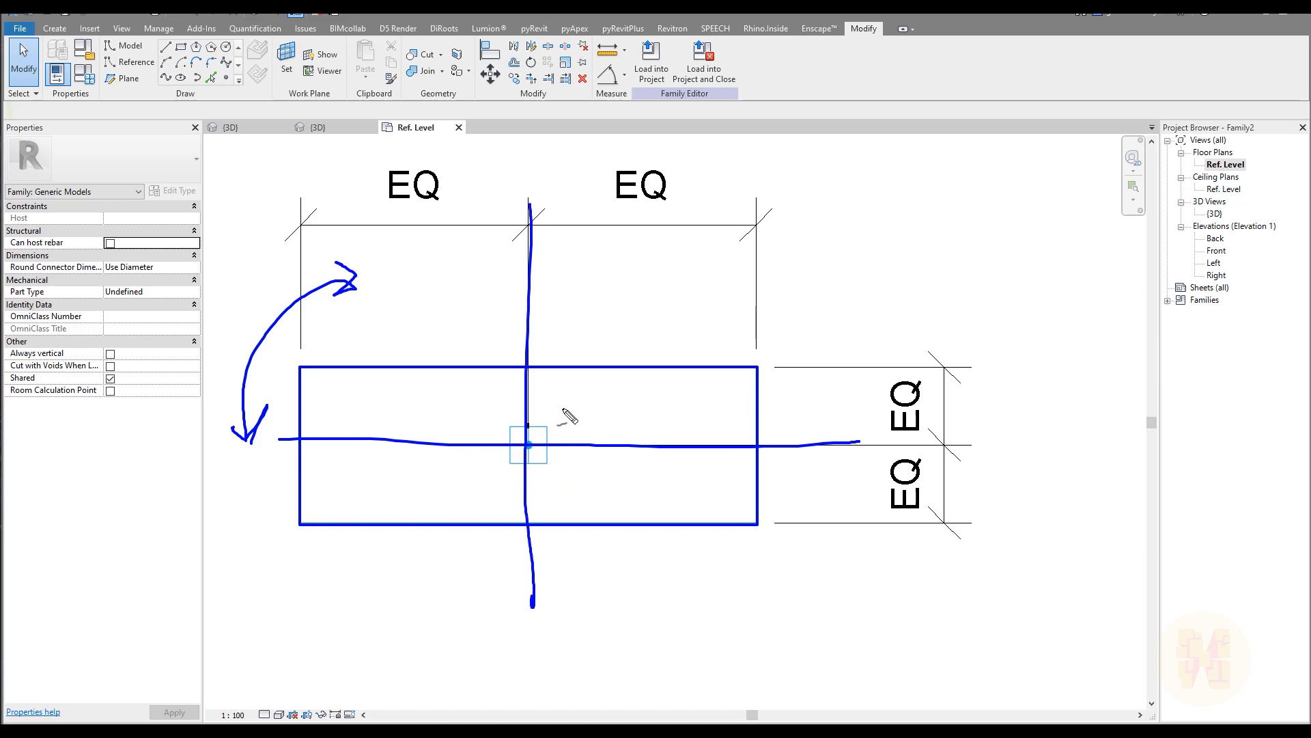
{"action": "mouse_move", "coordinate": [521, 449]}
{"action": "left_mouse_down"}
{"action": "mouse_move", "coordinate": [239, 267]}
{"action": "mouse_move", "coordinate": [293, 234]}
{"action": "mouse_move", "coordinate": [293, 279]}
{"action": "left_mouse_up"}
{"action": "key", "text": "Escape"}
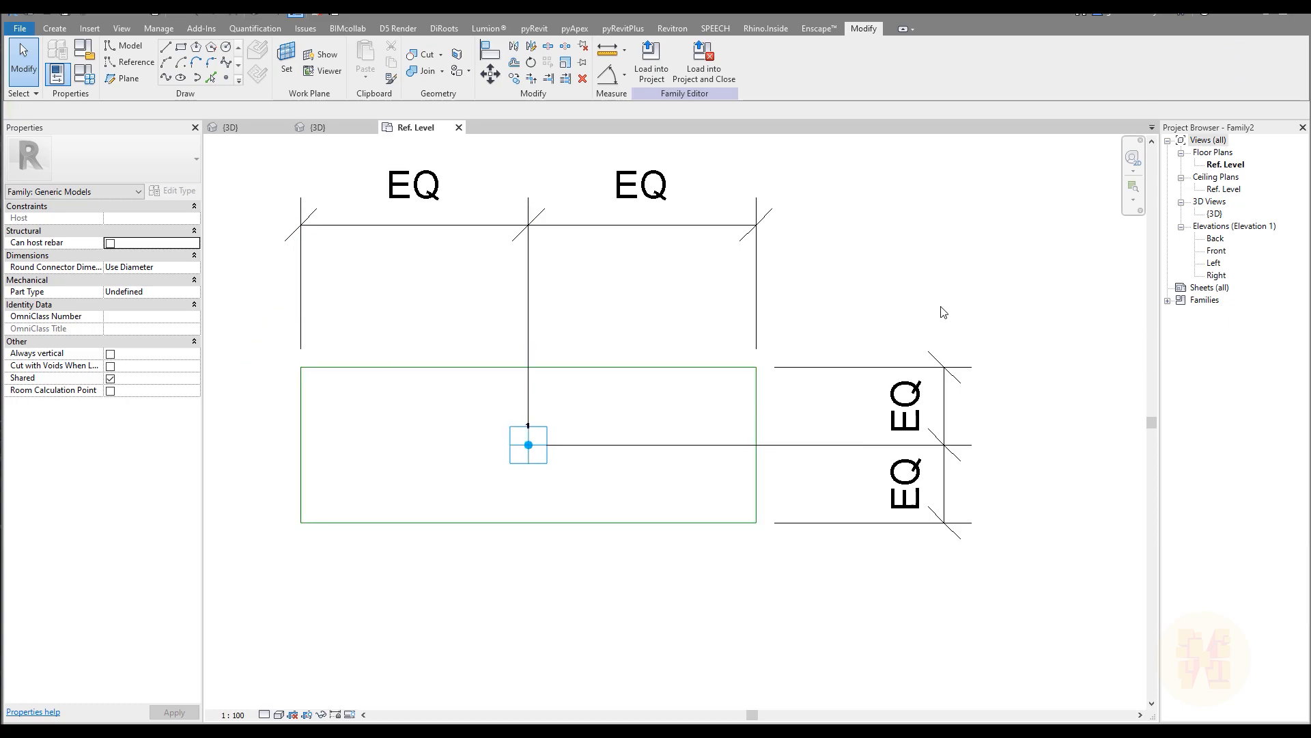
Convert the rectangle's four reference lines to model lines by turning off Is Reference Line
{"action": "middle_click_drag", "start_coordinate": [863, 281], "coordinate": [821, 362]}
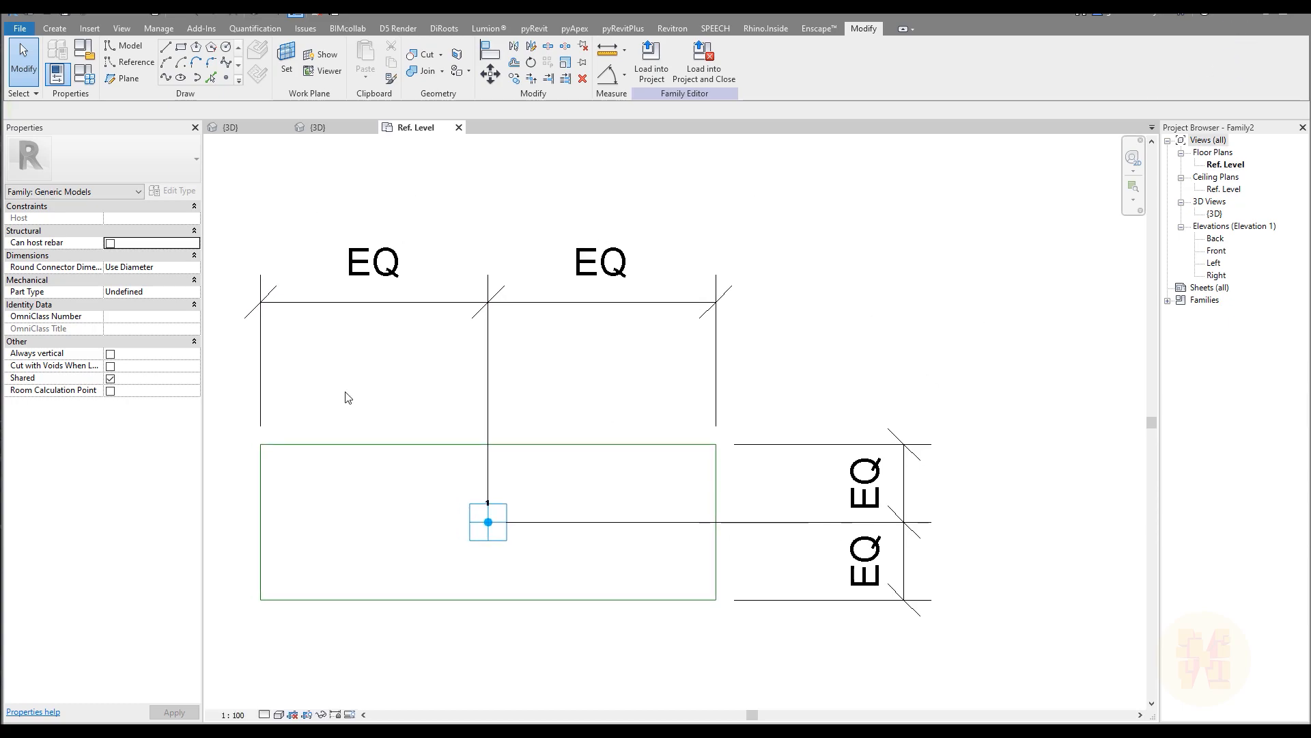
{"action": "left_click", "coordinate": [322, 475]}
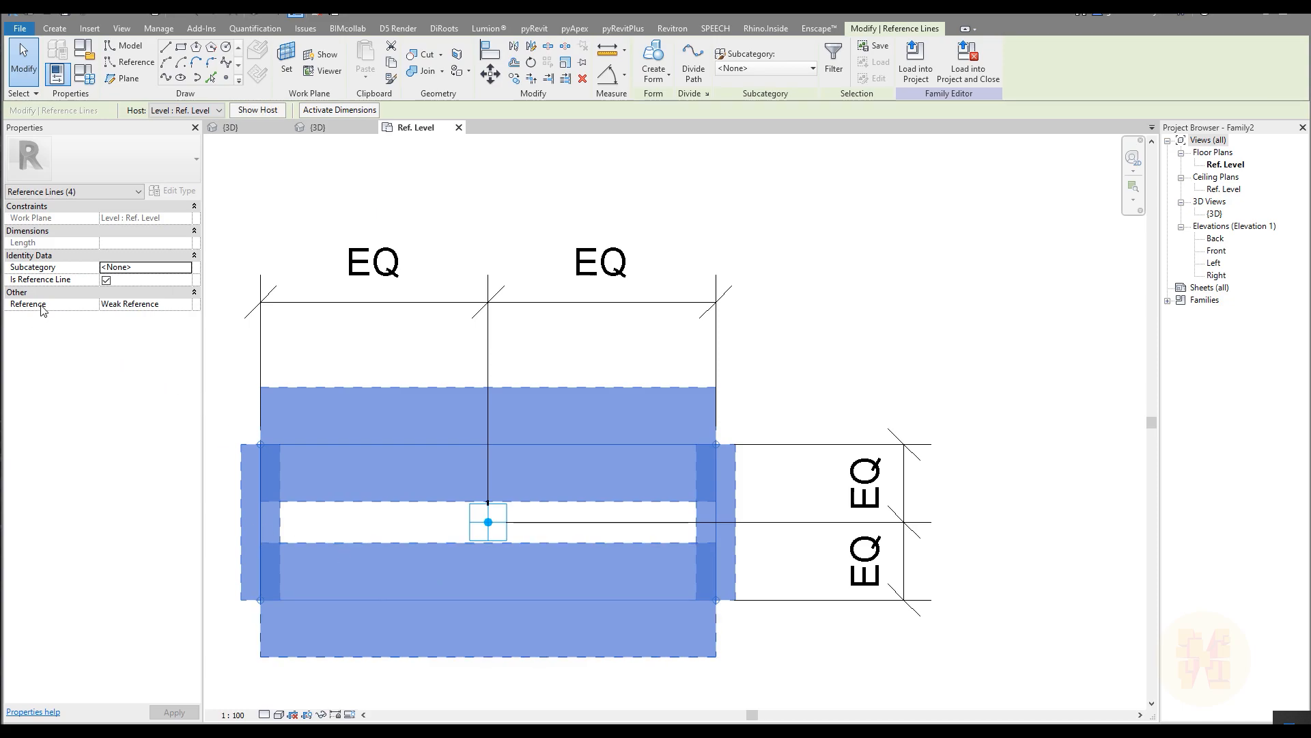
{"action": "key", "text": "Escape"}
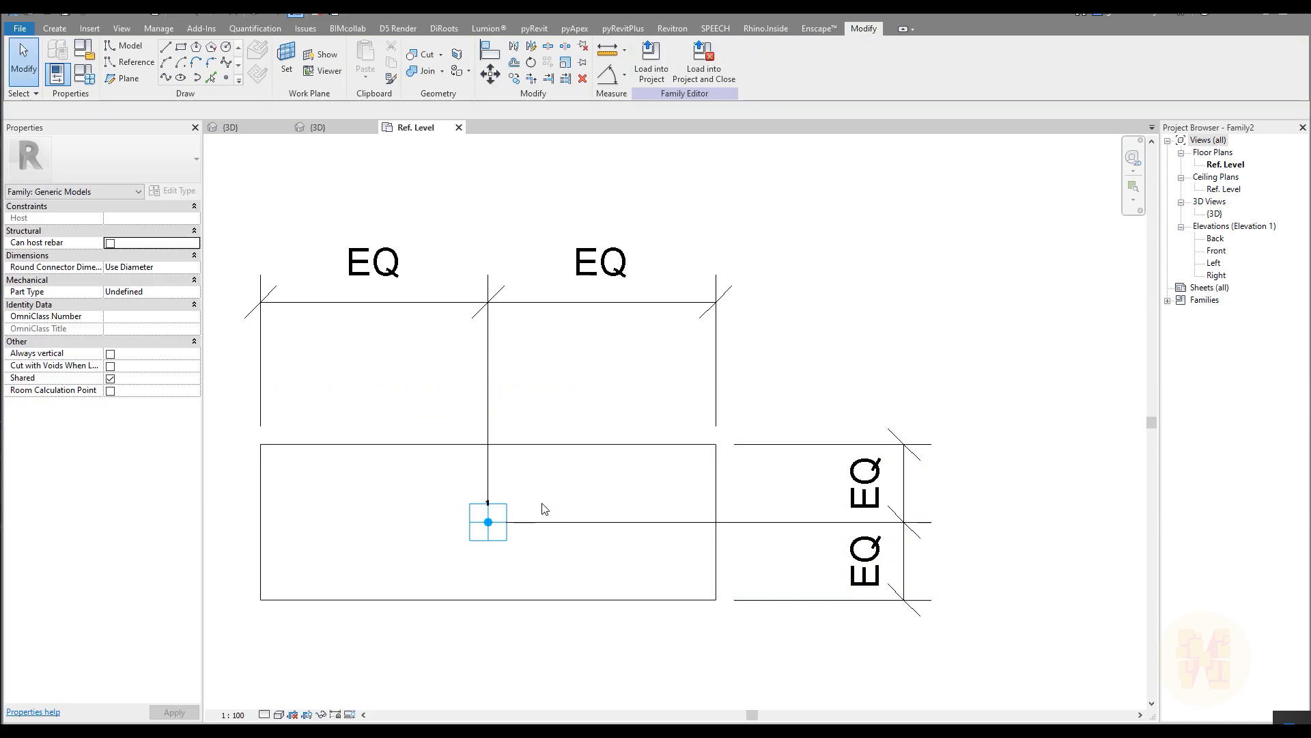
Add overall aligned dimensions for the rectangle's width and height, outside the equality dimensions
{"action": "key", "text": "d"}
{"action": "key", "text": "i"}
{"action": "left_click", "coordinate": [259, 485]}
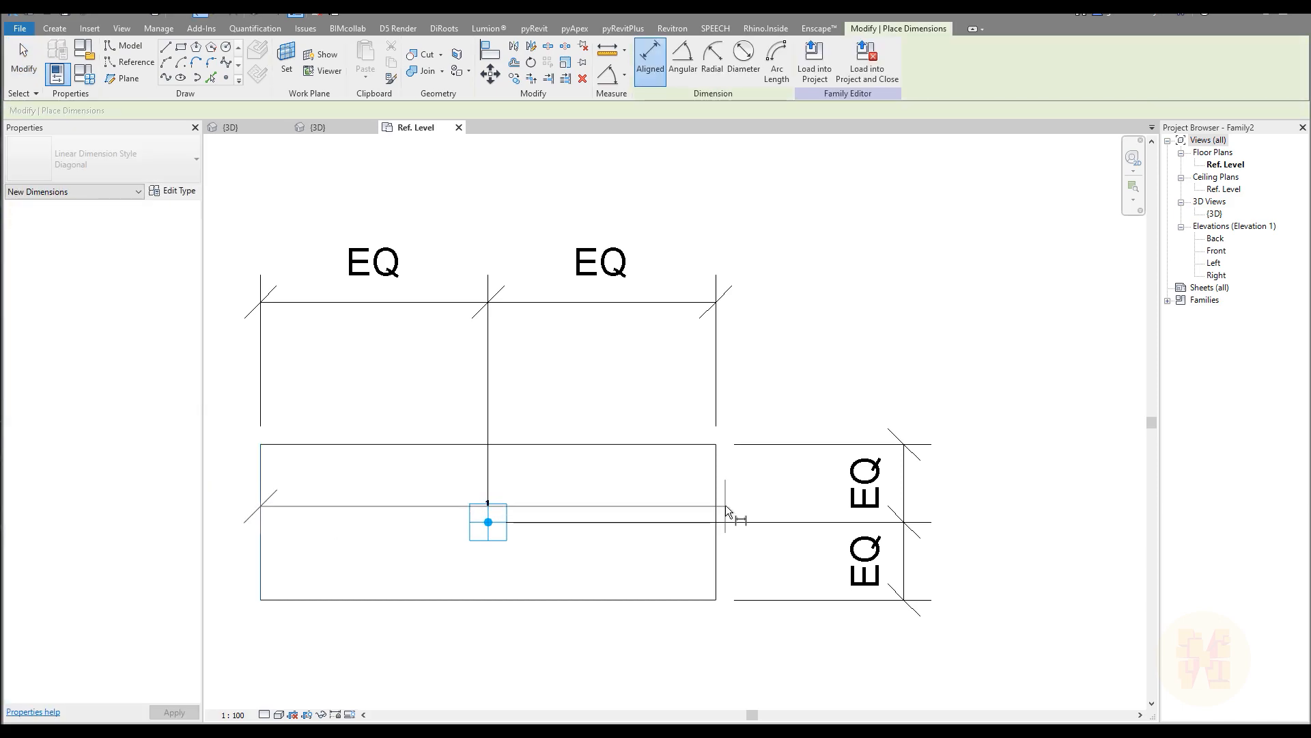
{"action": "left_click", "coordinate": [718, 489]}
{"action": "left_click", "coordinate": [701, 216]}
{"action": "left_click", "coordinate": [682, 446]}
{"action": "left_click", "coordinate": [669, 598]}
{"action": "left_click", "coordinate": [1023, 576]}
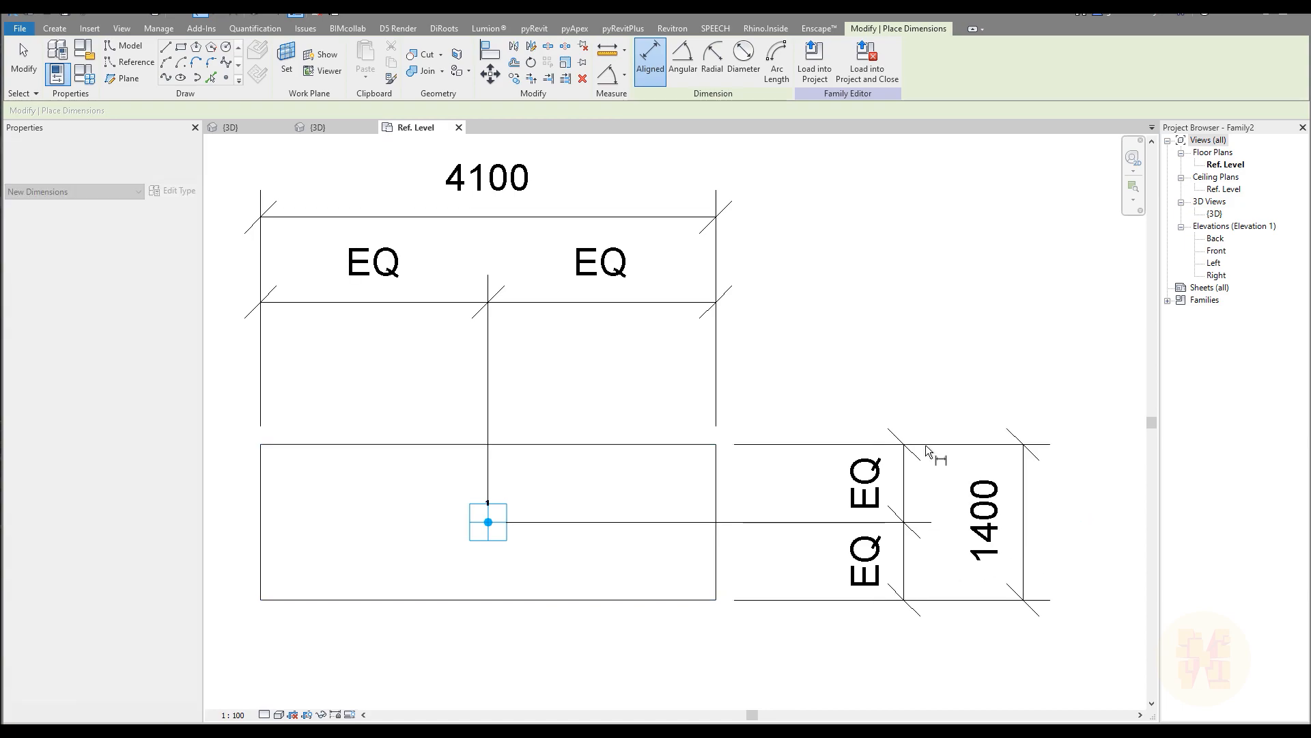
{"action": "key", "text": "Escape"}
{"action": "key", "text": "Escape"}
Label the overall width dimension with a new instance parameter named W_Profile
{"action": "left_click", "coordinate": [379, 219]}
{"action": "left_click", "coordinate": [453, 193]}
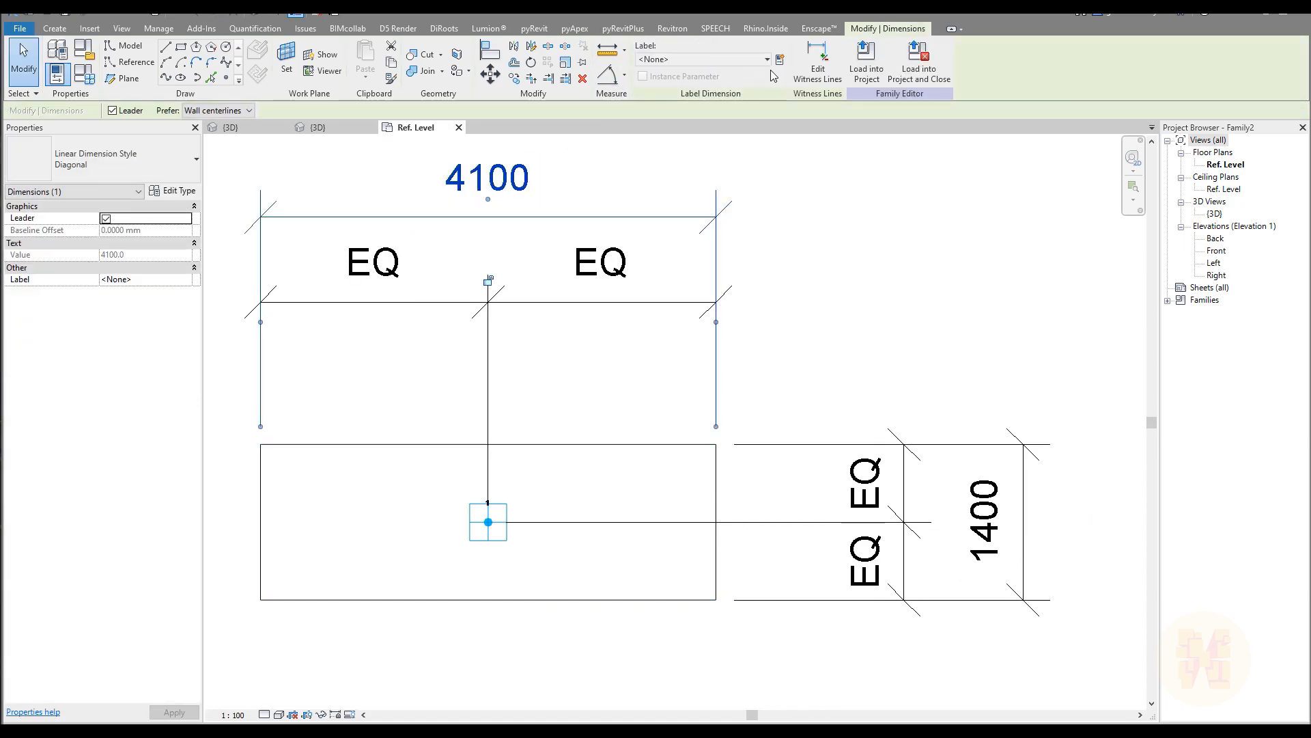
{"action": "left_click", "coordinate": [780, 61]}
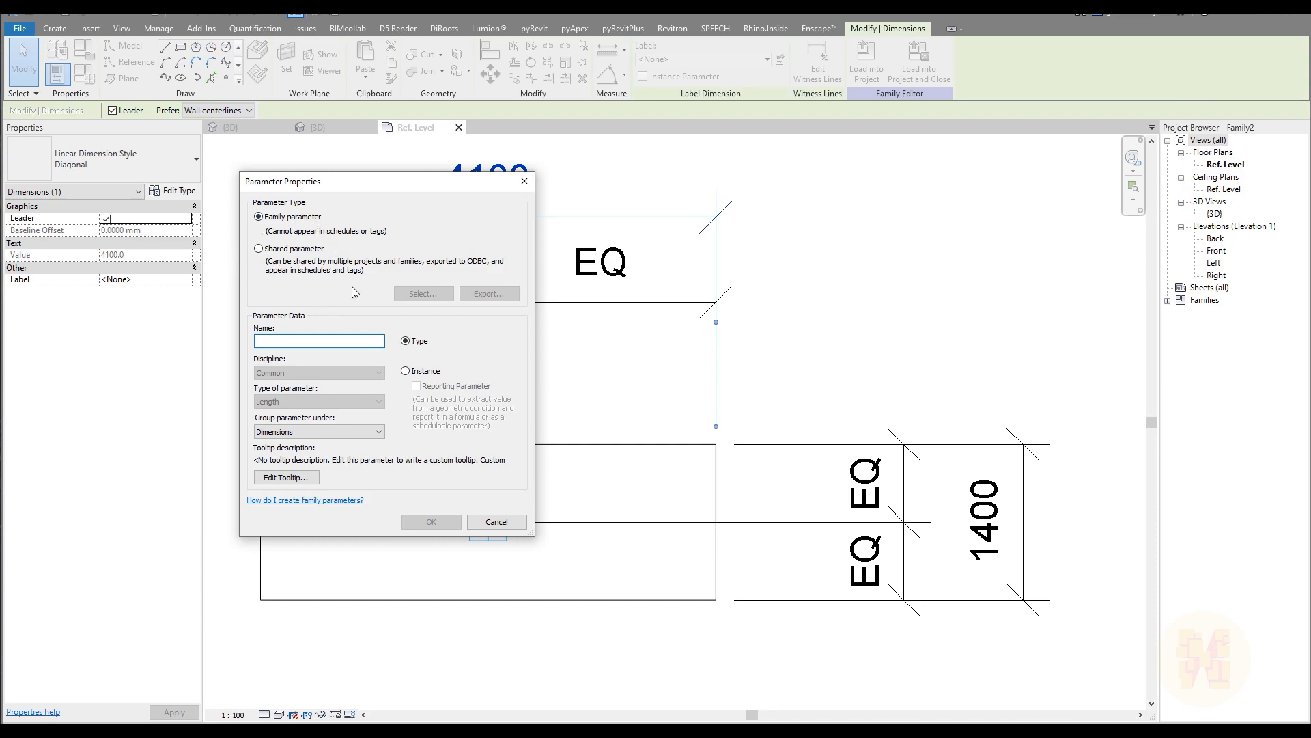
{"action": "left_click_drag", "start_coordinate": [362, 190], "coordinate": [161, 219]}
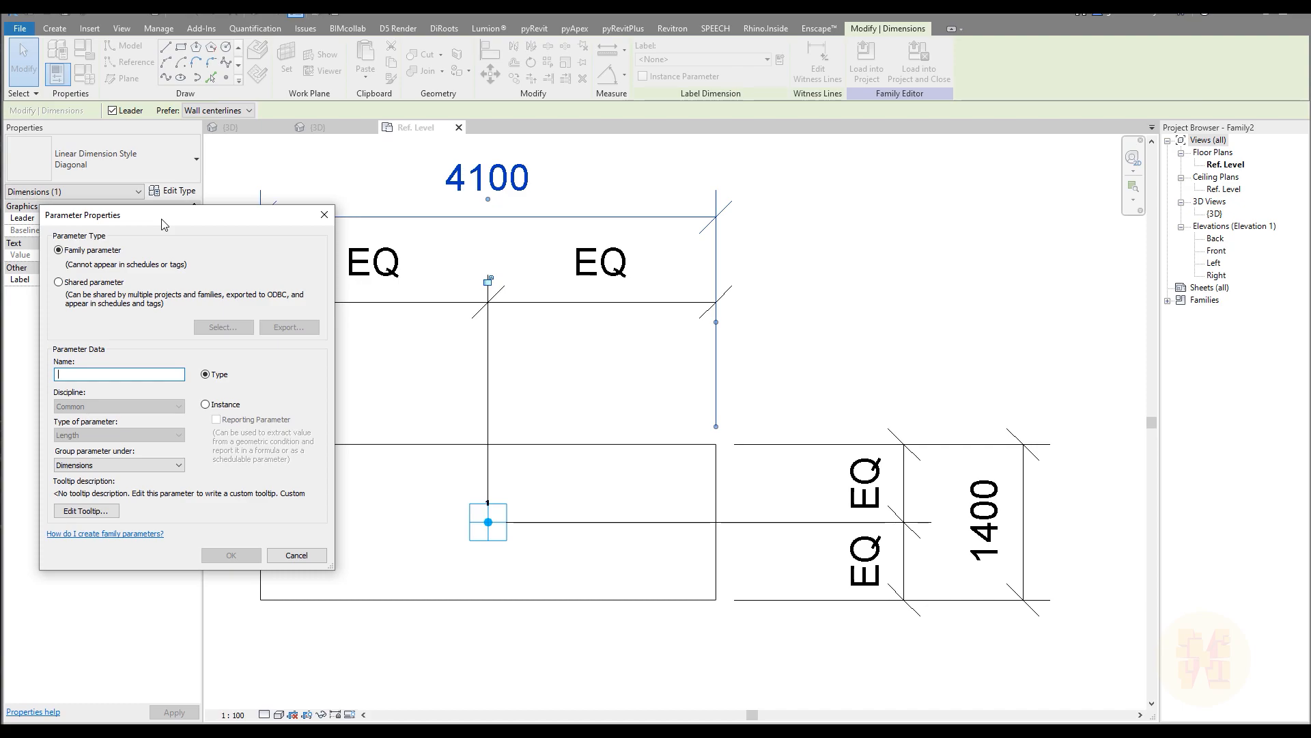
{"action": "type", "text": "W_Profile"}
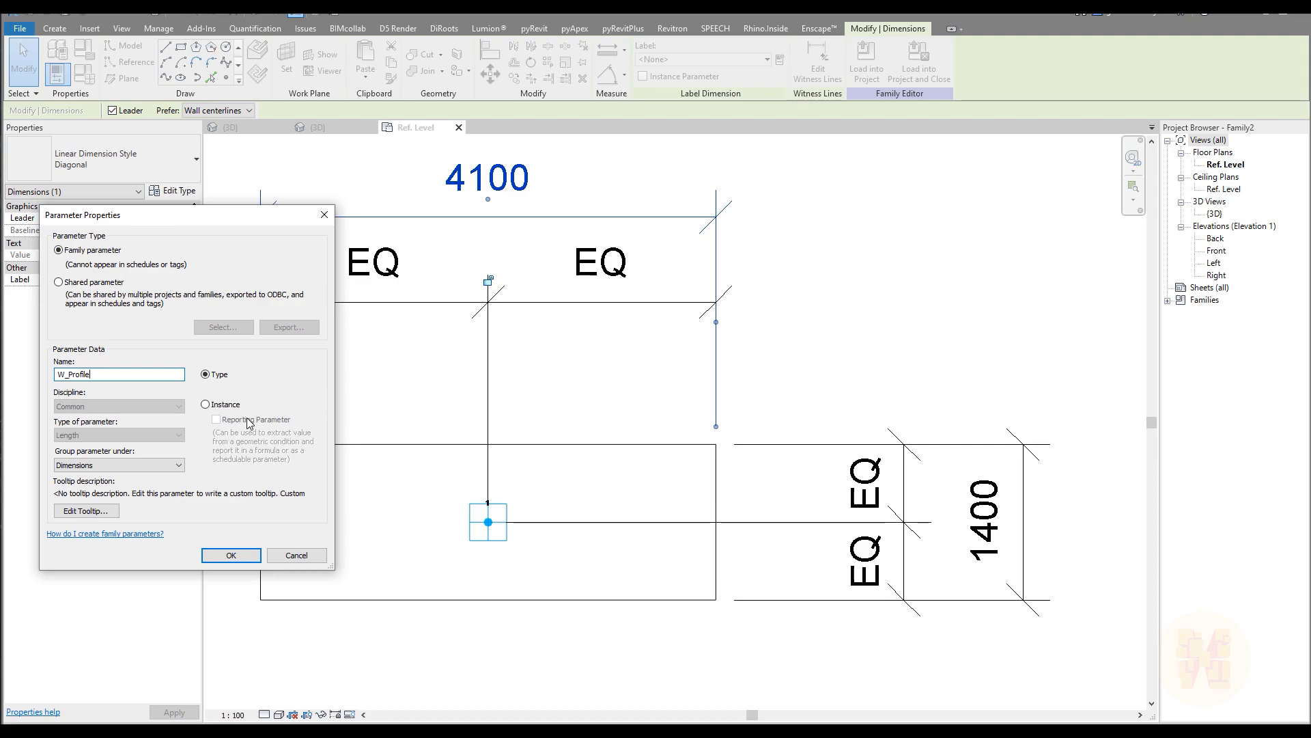
{"action": "left_click", "coordinate": [226, 407]}
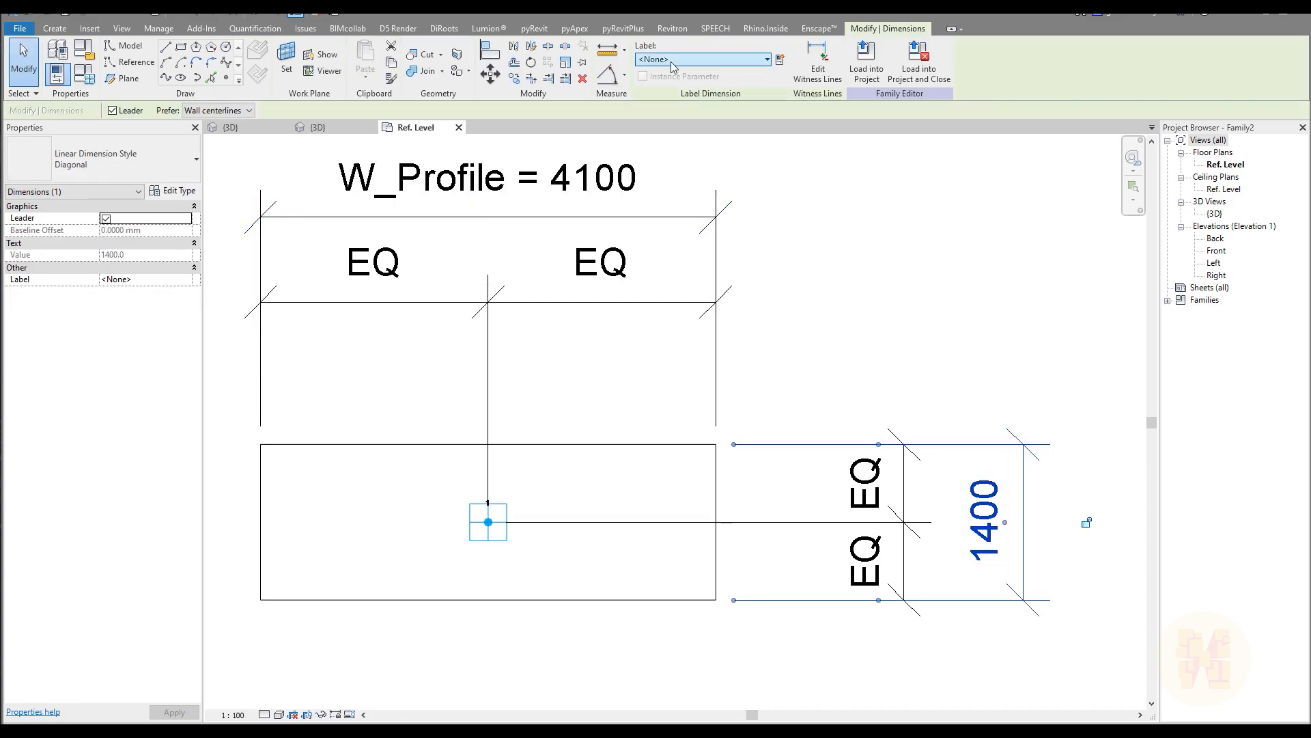
Label the rectangle's overall height dimension with a new instance parameter named H_Profile
{"action": "left_click", "coordinate": [780, 59]}
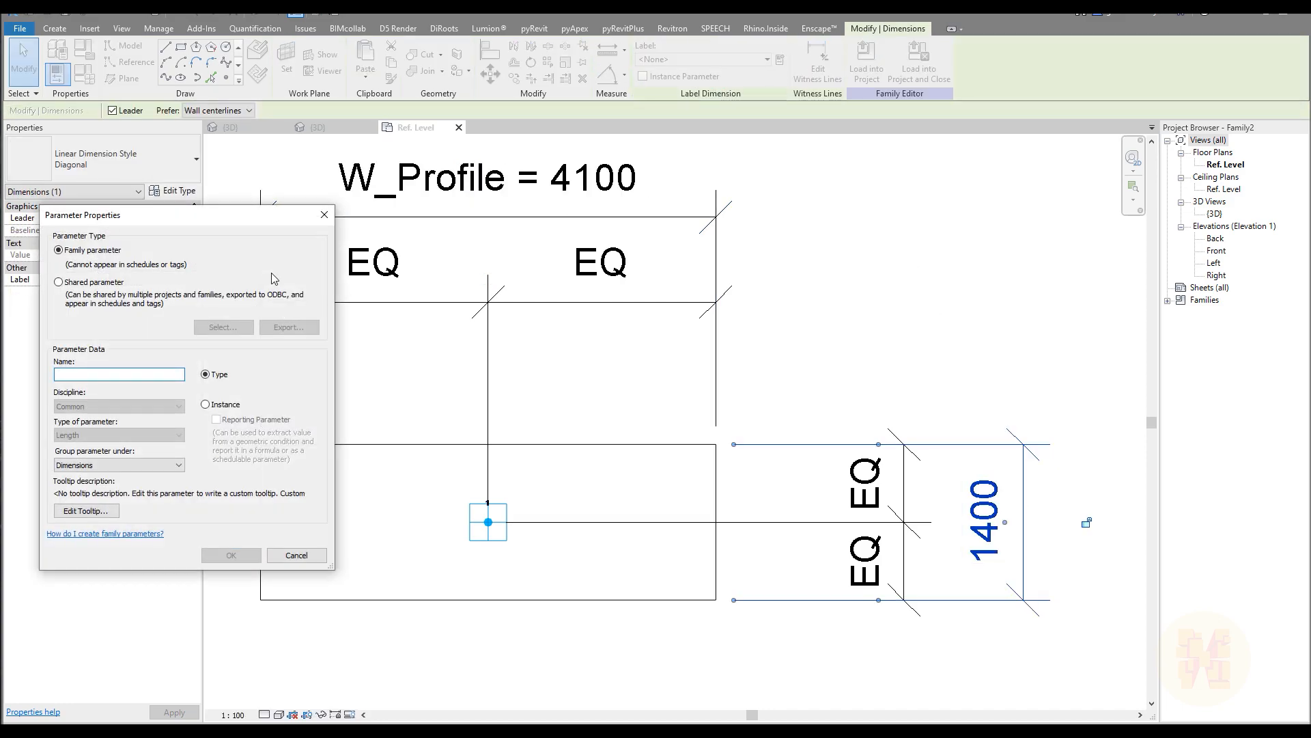
{"action": "type", "text": "H_profile"}
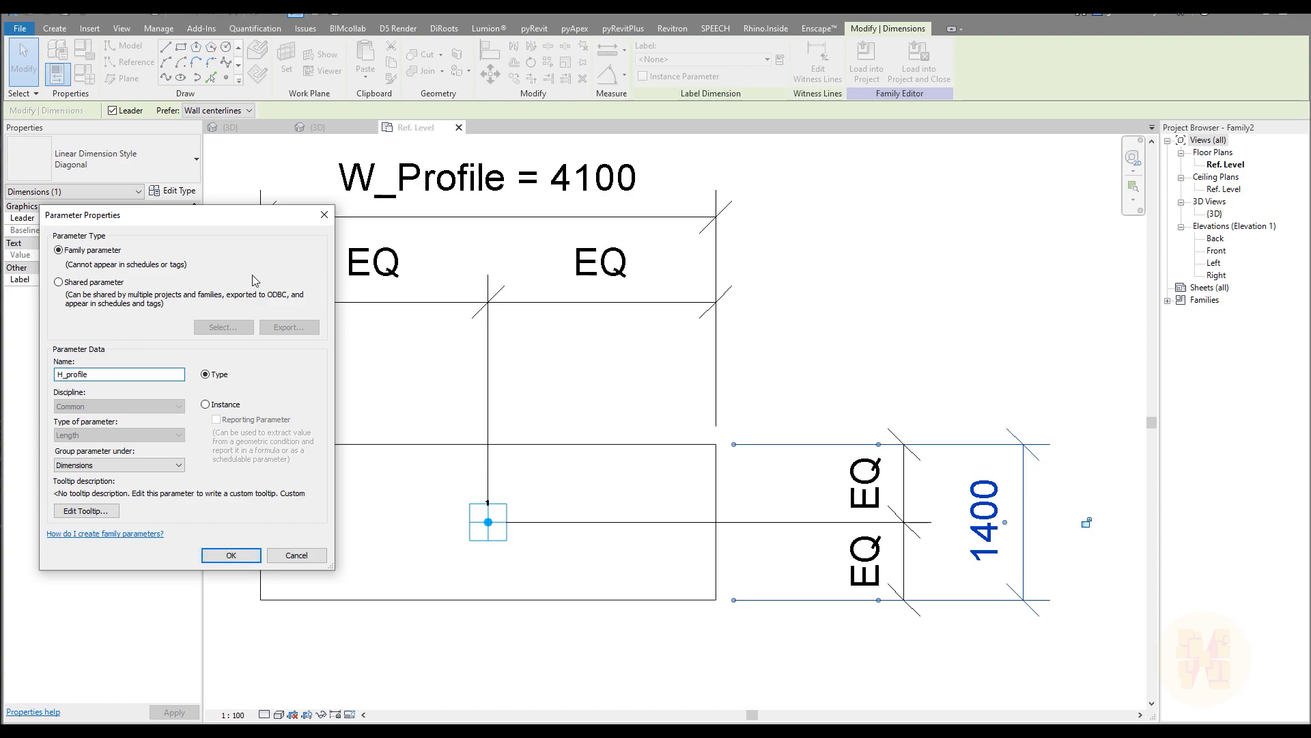
{"action": "left_click", "coordinate": [230, 405]}
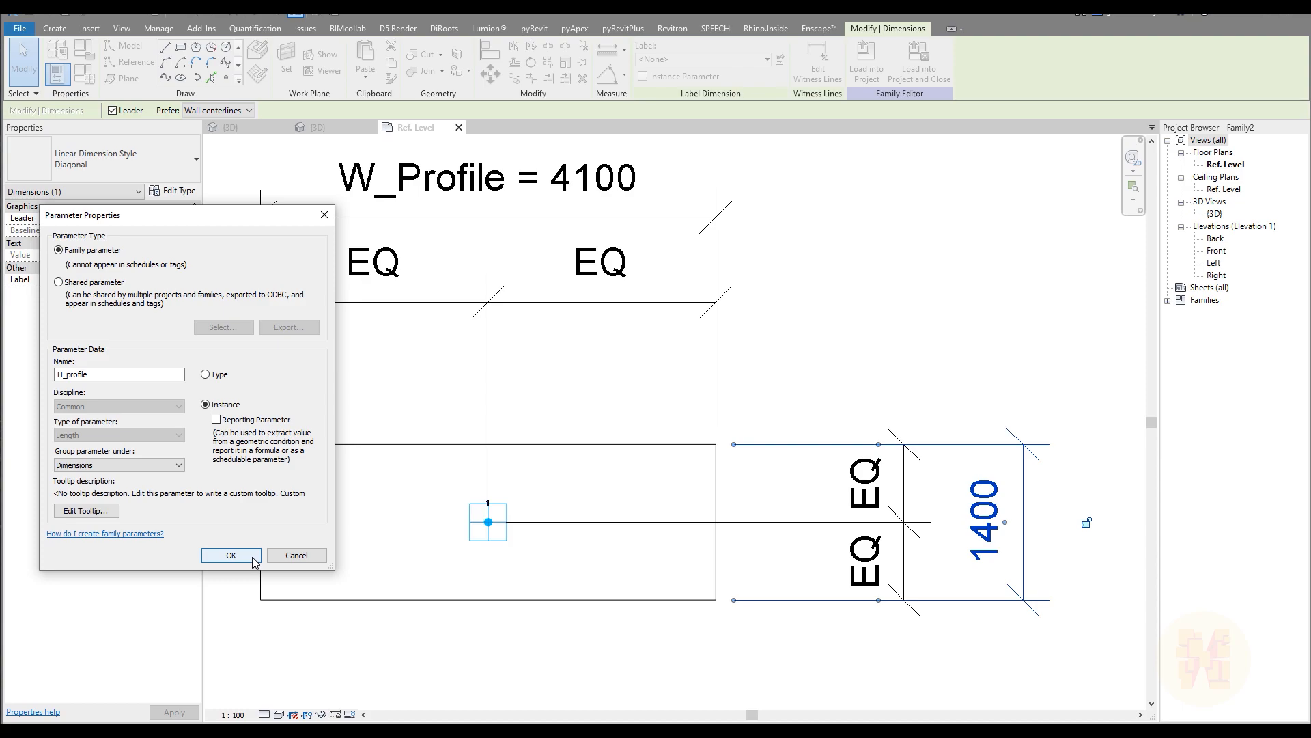
{"action": "left_click", "coordinate": [73, 375]}
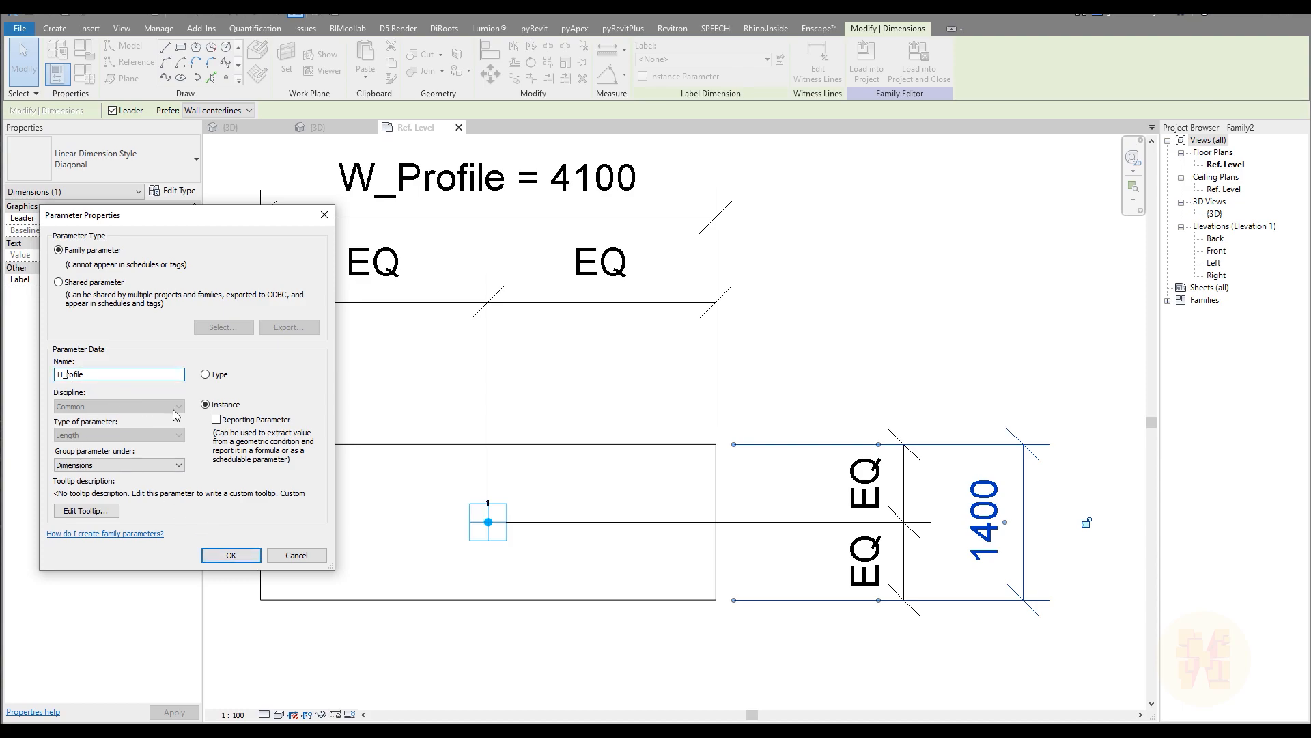
{"action": "left_click", "coordinate": [231, 555]}
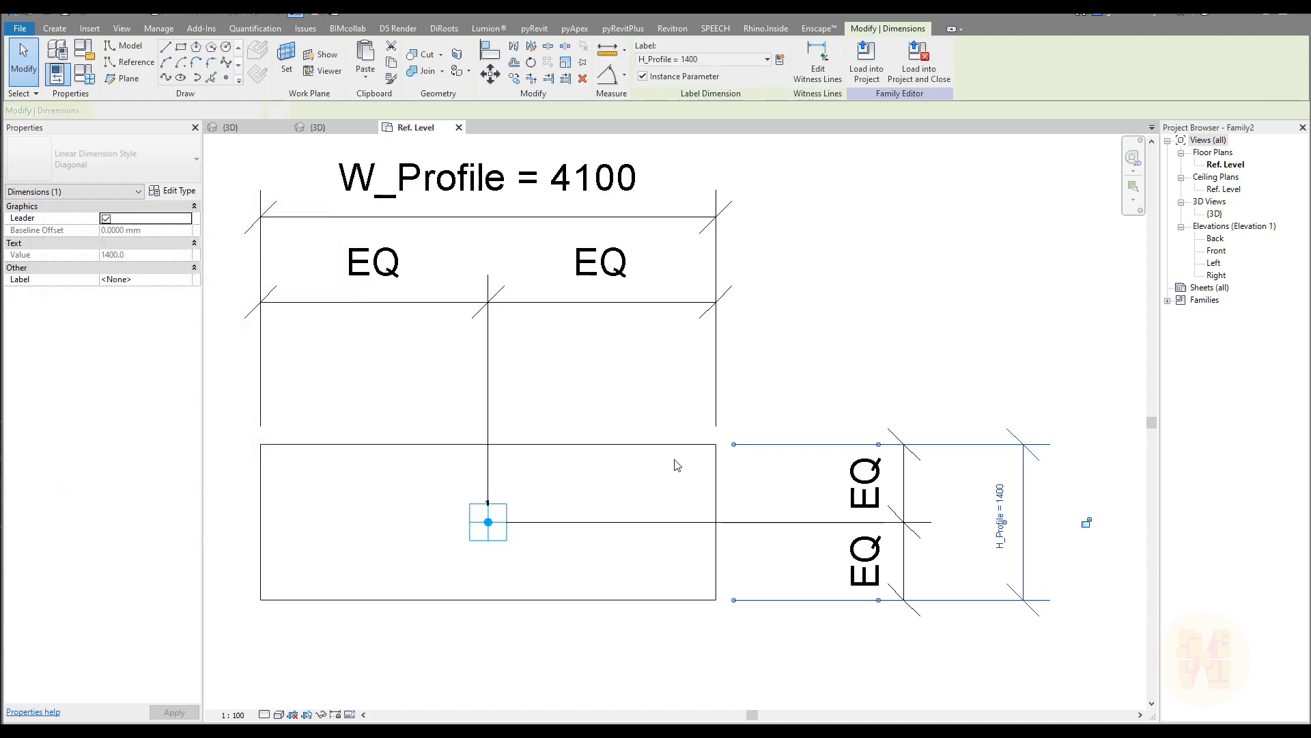
{"action": "left_click", "coordinate": [962, 374]}
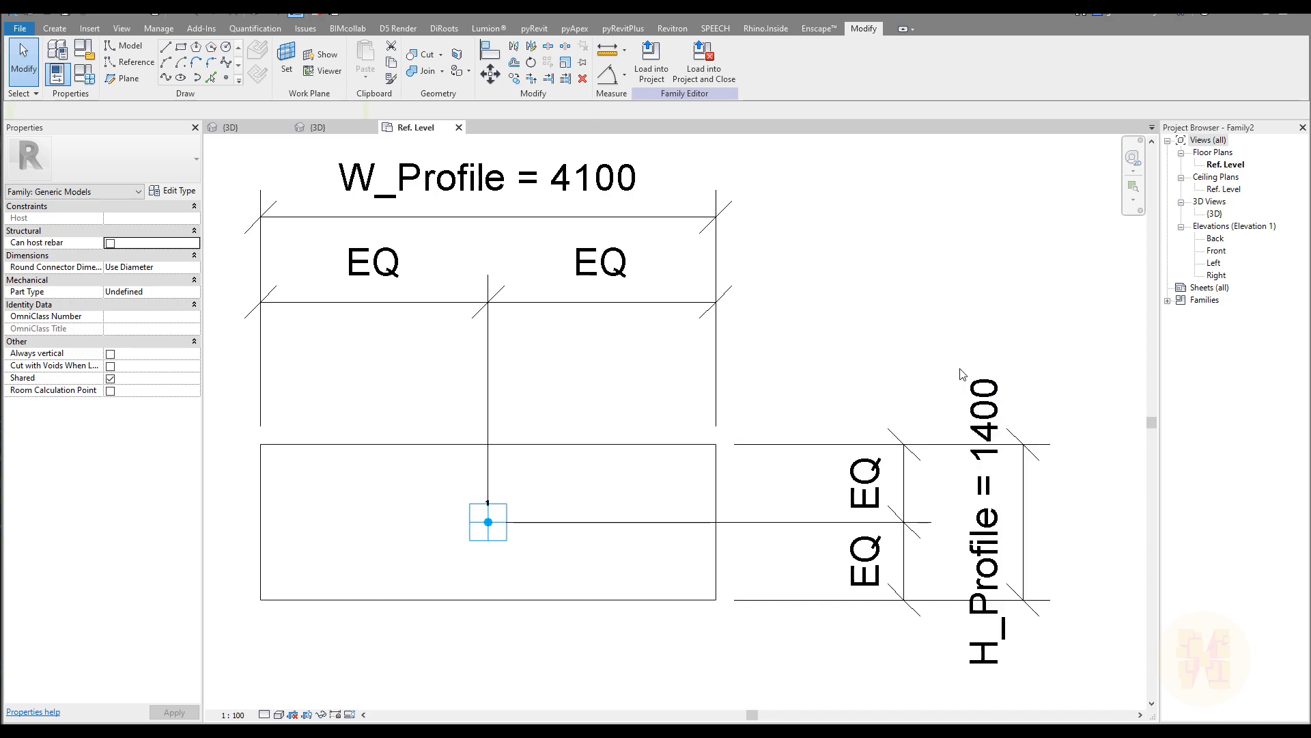
Set the family parameters H_Profile to 1200 and W_Profile to 3000
{"action": "left_click", "coordinate": [84, 74]}
{"action": "left_click", "coordinate": [893, 271]}
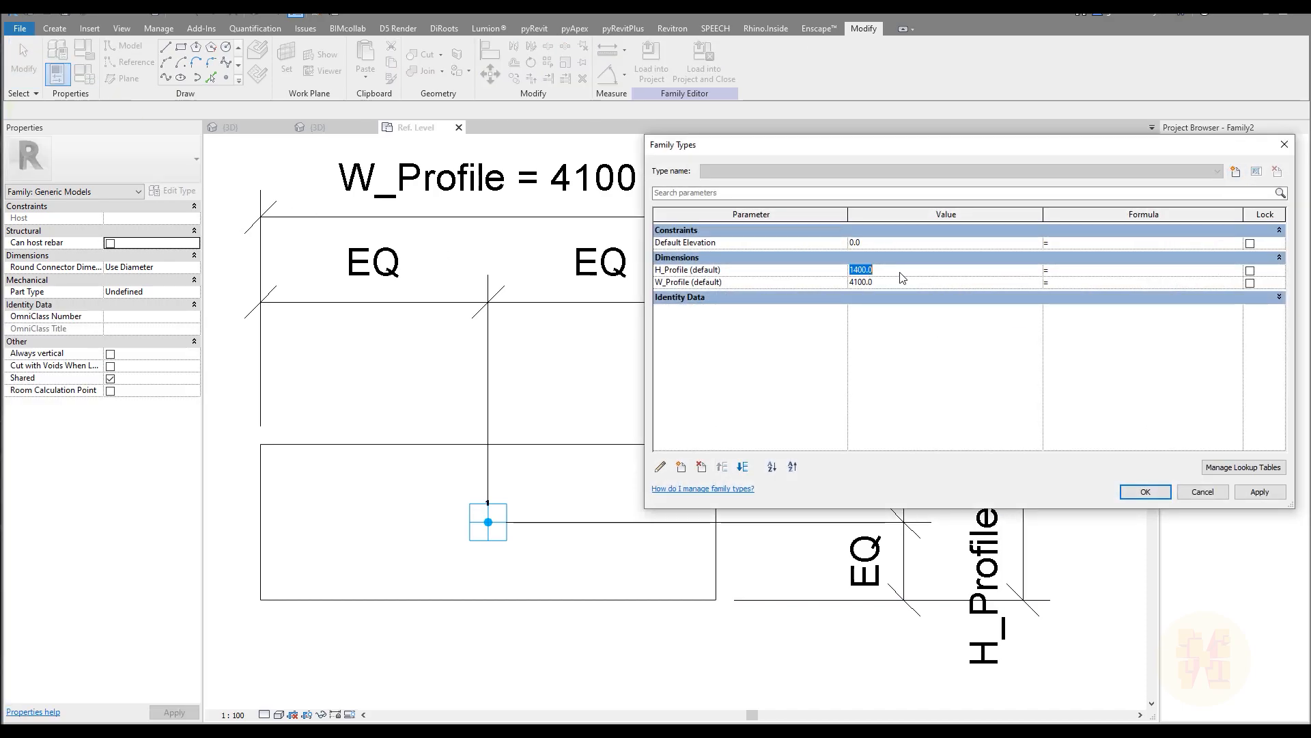
{"action": "type", "text": "1"}
{"action": "left_click", "coordinate": [911, 286]}
{"action": "type", "text": "300"}
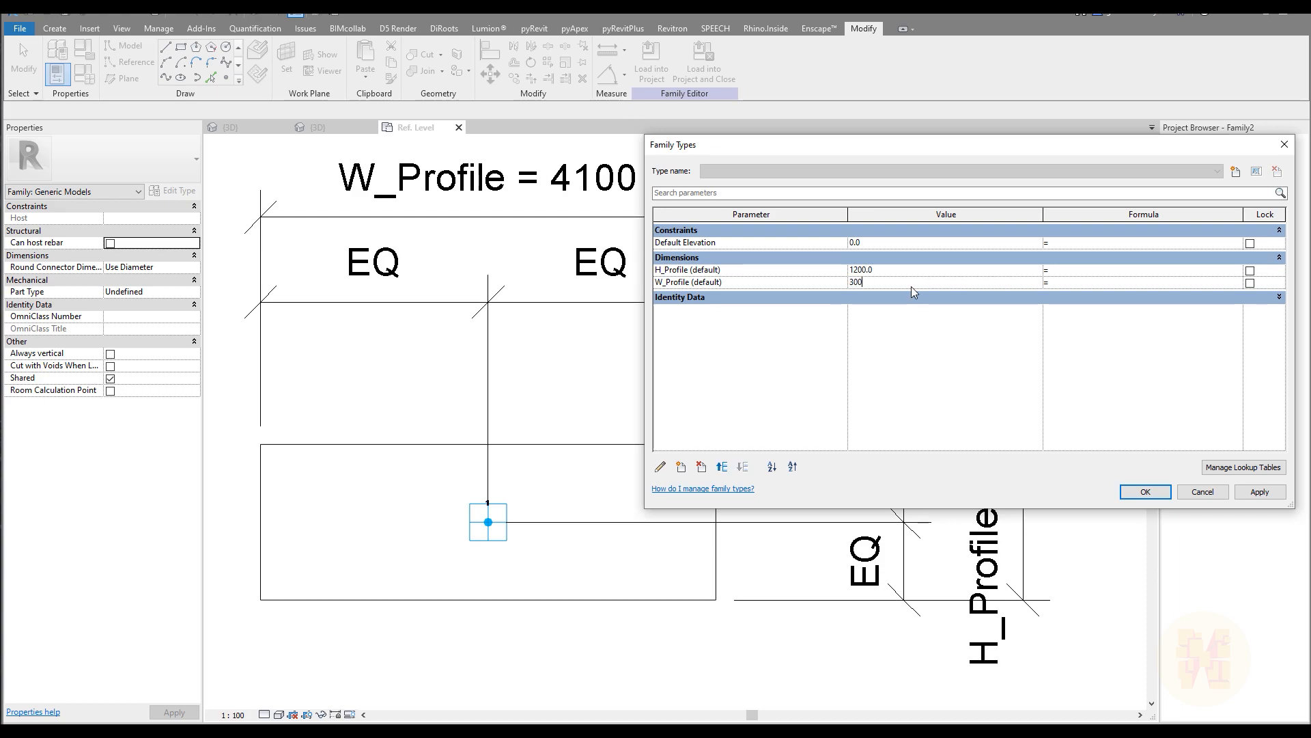
{"action": "type", "text": "0"}
{"action": "left_click", "coordinate": [1159, 490]}
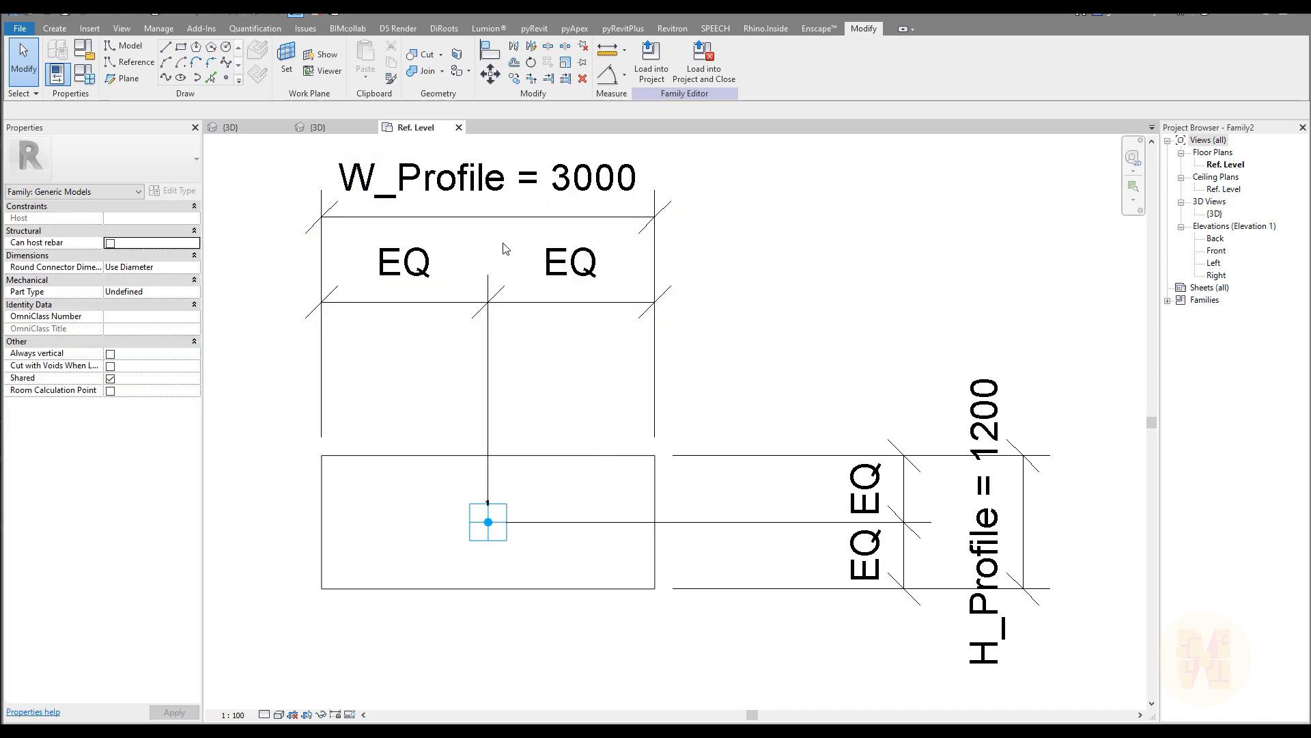
Save the rectangular profile family to the Documents folder under the file name profile
{"action": "left_click", "coordinate": [20, 30]}
{"action": "mouse_move", "coordinate": [55, 189]}
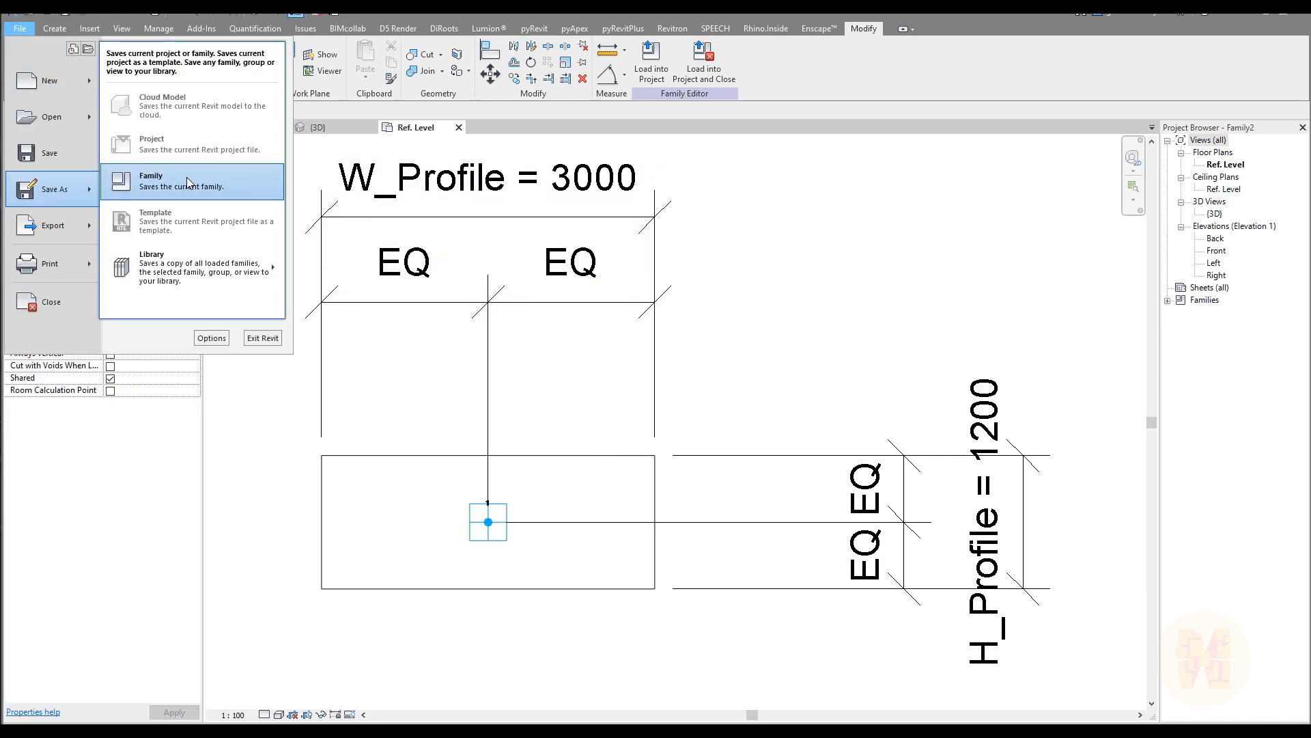
{"action": "left_click", "coordinate": [186, 178]}
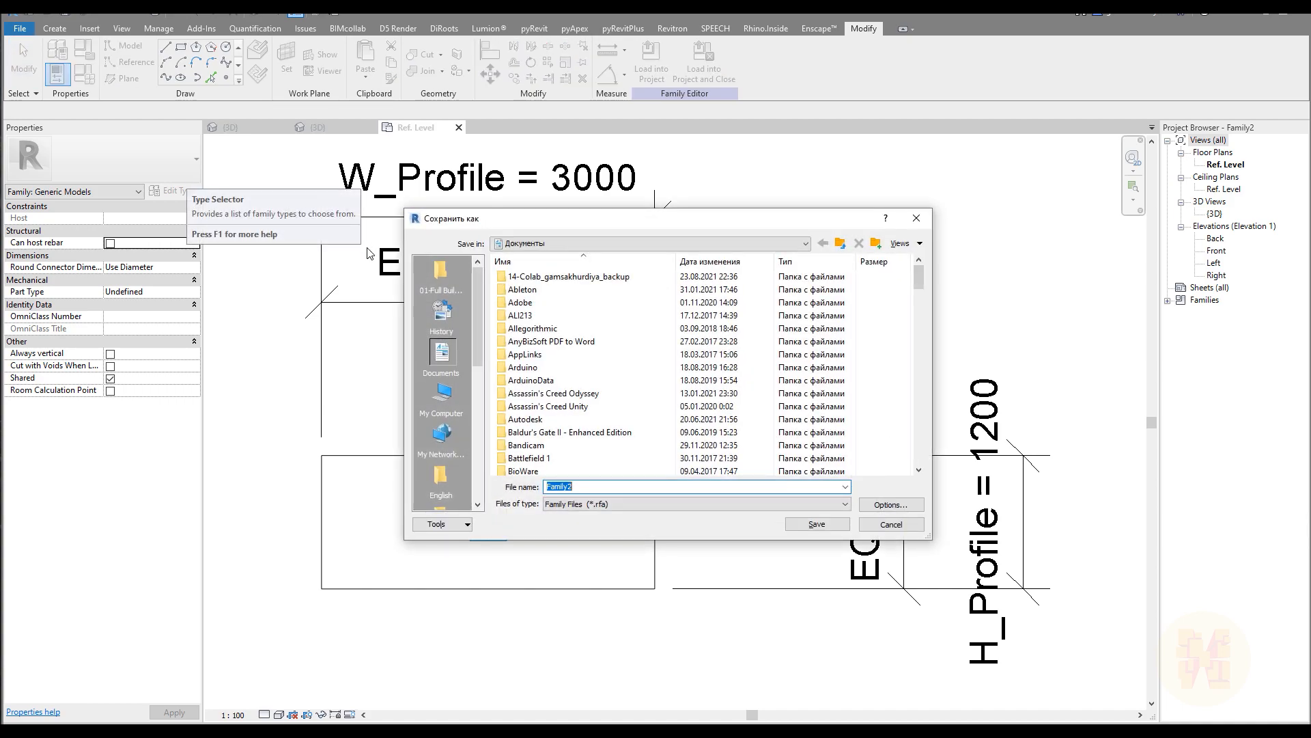
{"action": "type", "text": "Pa"}
{"action": "key", "text": "BackSpace"}
{"action": "key", "text": "BackSpace"}
{"action": "type", "text": "pro"}
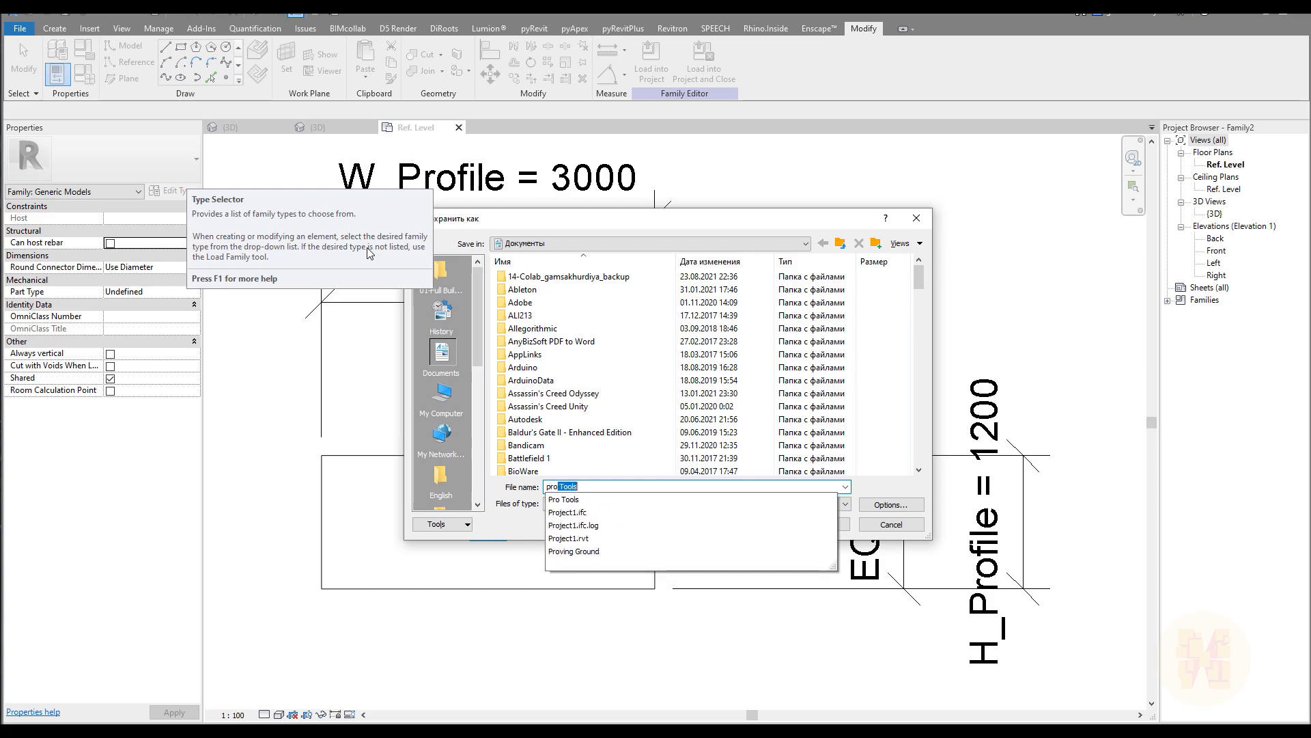
{"action": "type", "text": "file"}
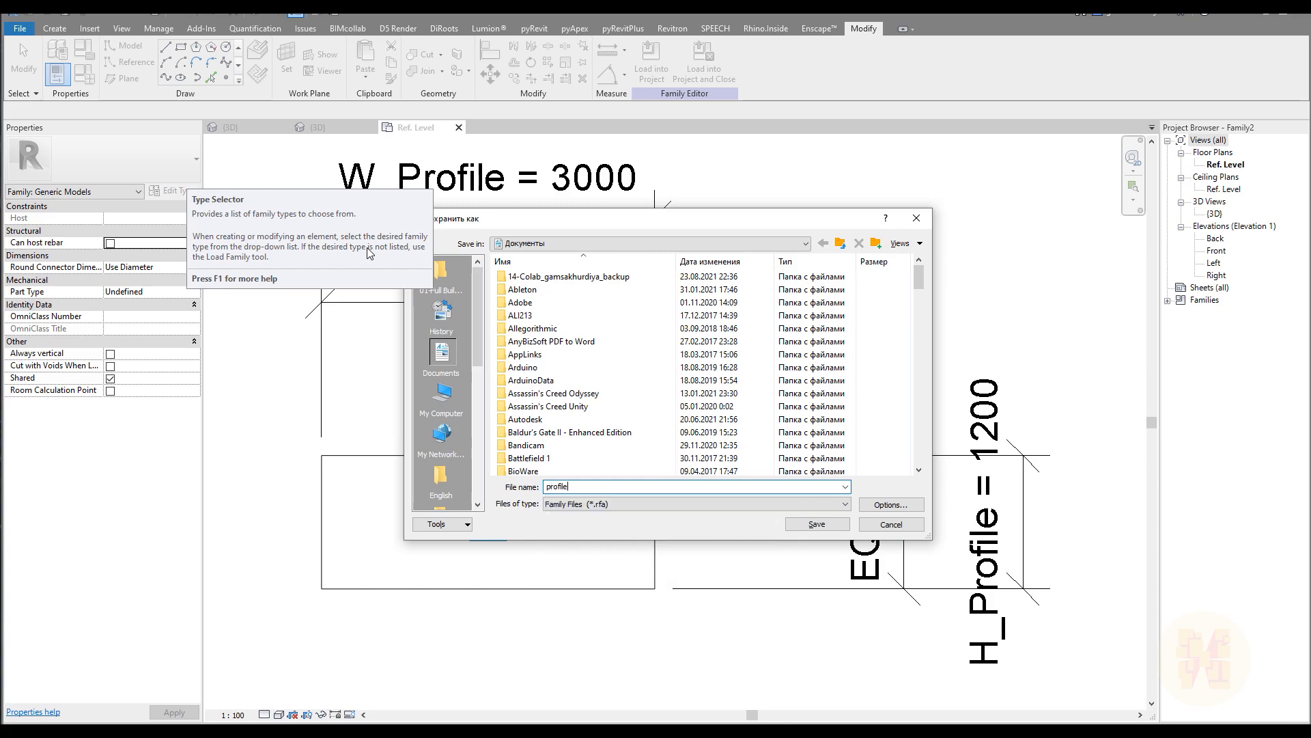
{"action": "key", "text": "Return"}
Load the profile family into the two-point family and place it on the hosted point nearer adaptive point 1
{"action": "left_click", "coordinate": [666, 76]}
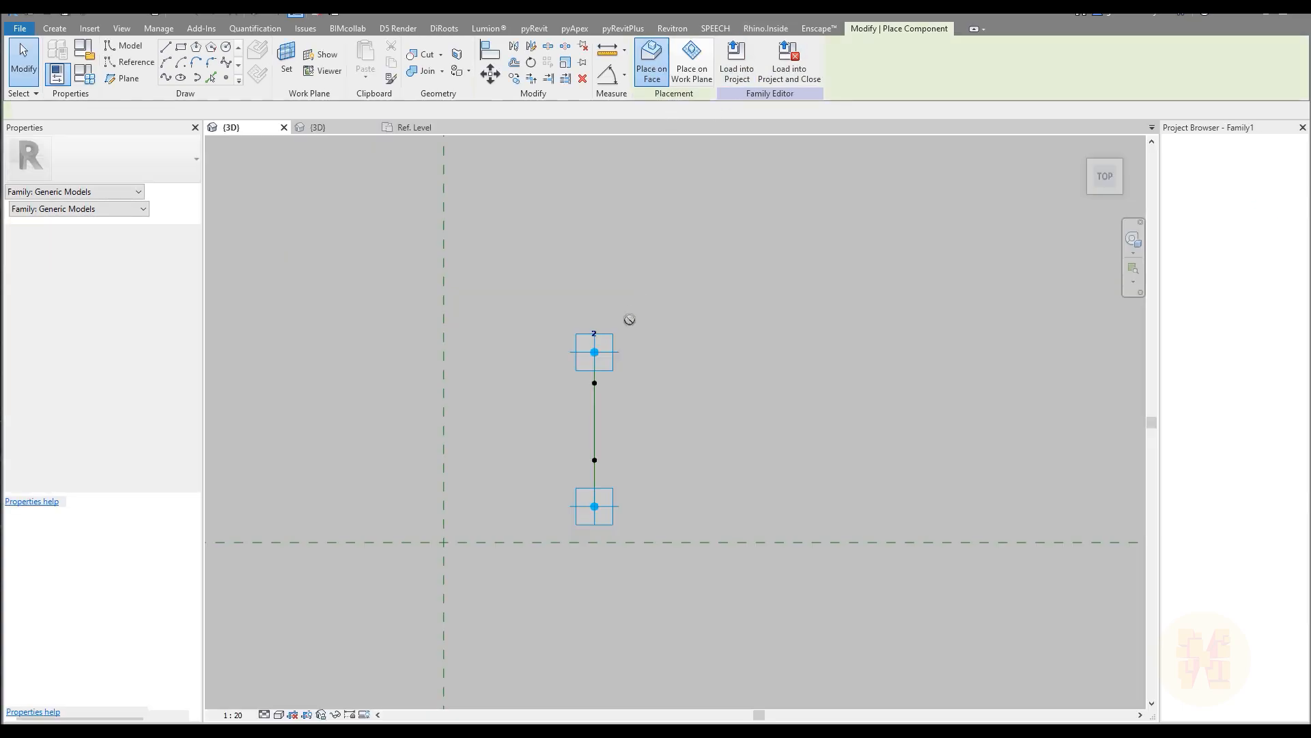
{"action": "middle_click_drag", "start_coordinate": [737, 392], "coordinate": [625, 307], "text": "shift"}
{"action": "middle_click_drag", "start_coordinate": [699, 448], "coordinate": [631, 192]}
{"action": "scroll", "coordinate": [639, 397], "scroll_direction": "up", "scroll_amount": 3}
{"action": "left_click", "coordinate": [509, 485]}
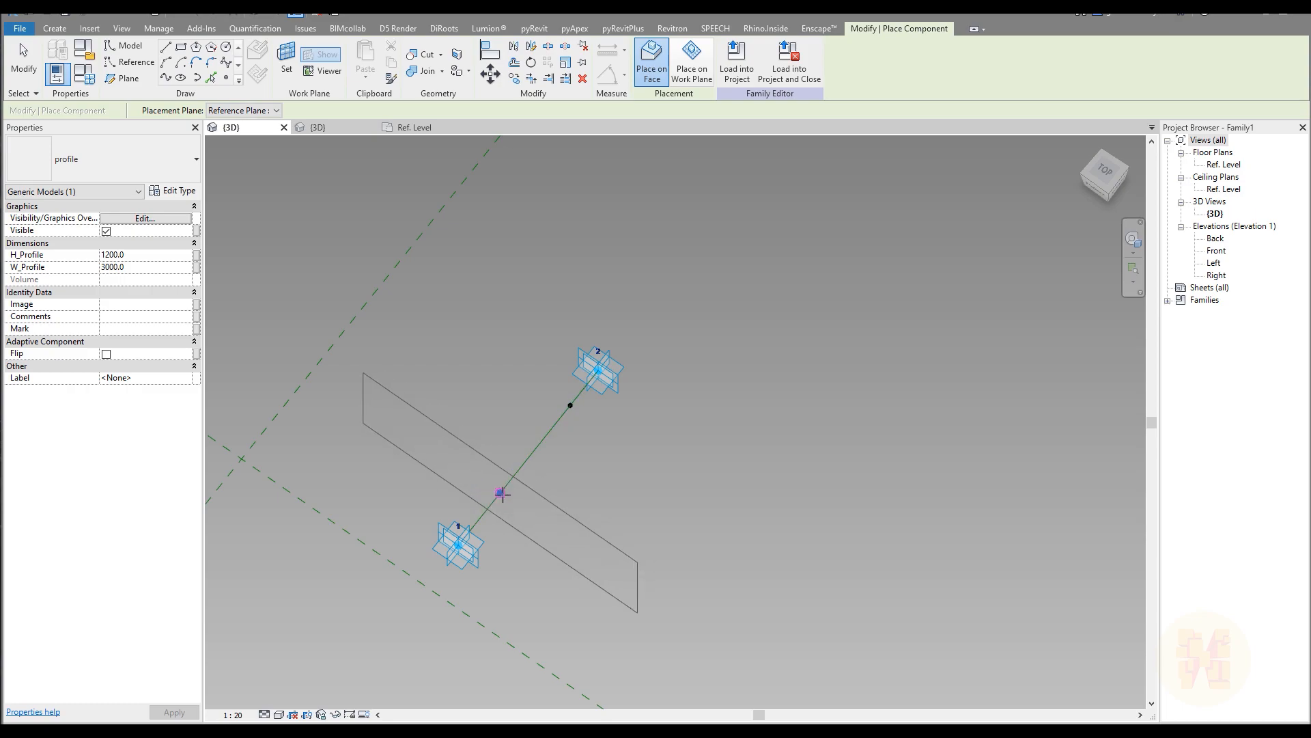
{"action": "left_click", "coordinate": [501, 493]}
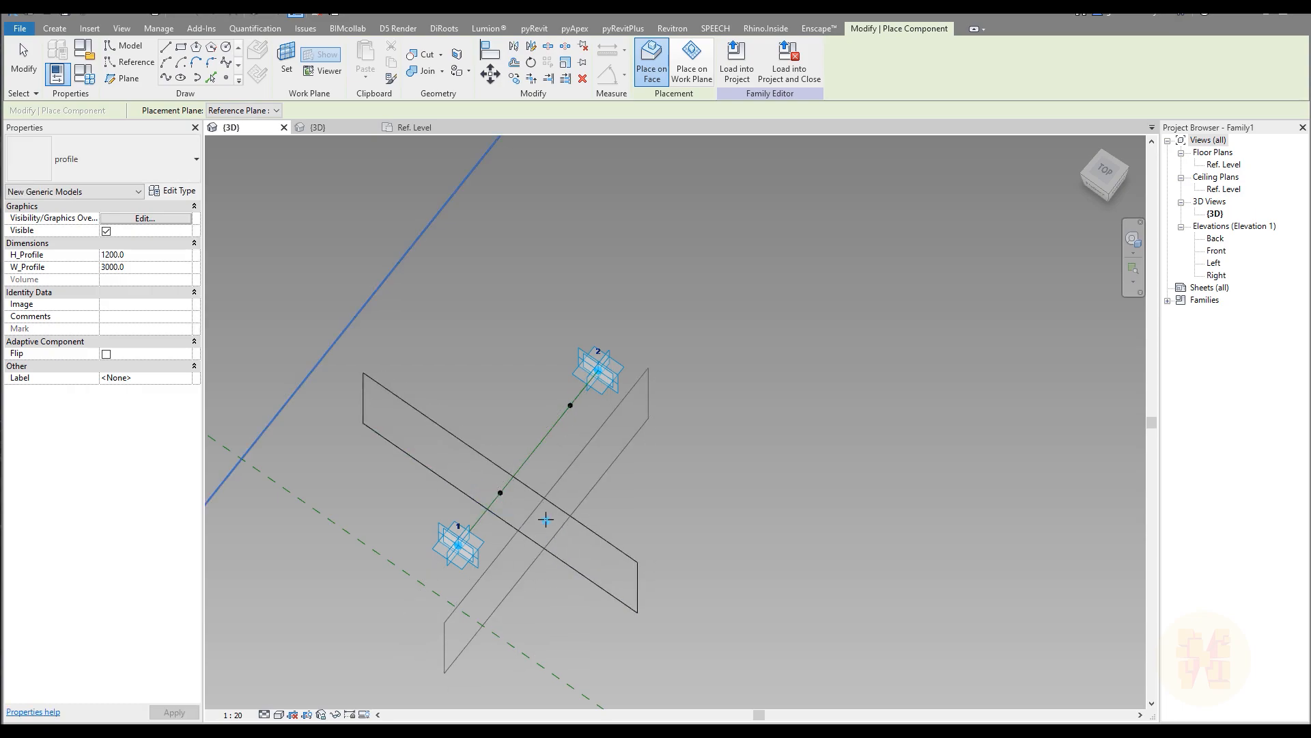
{"action": "key", "text": "Escape"}
{"action": "key", "text": "Escape"}
Try to rotate the placed profile by setting its adaptive point's rotation angle to 10°
{"action": "scroll", "coordinate": [511, 509], "scroll_direction": "up", "scroll_amount": 2}
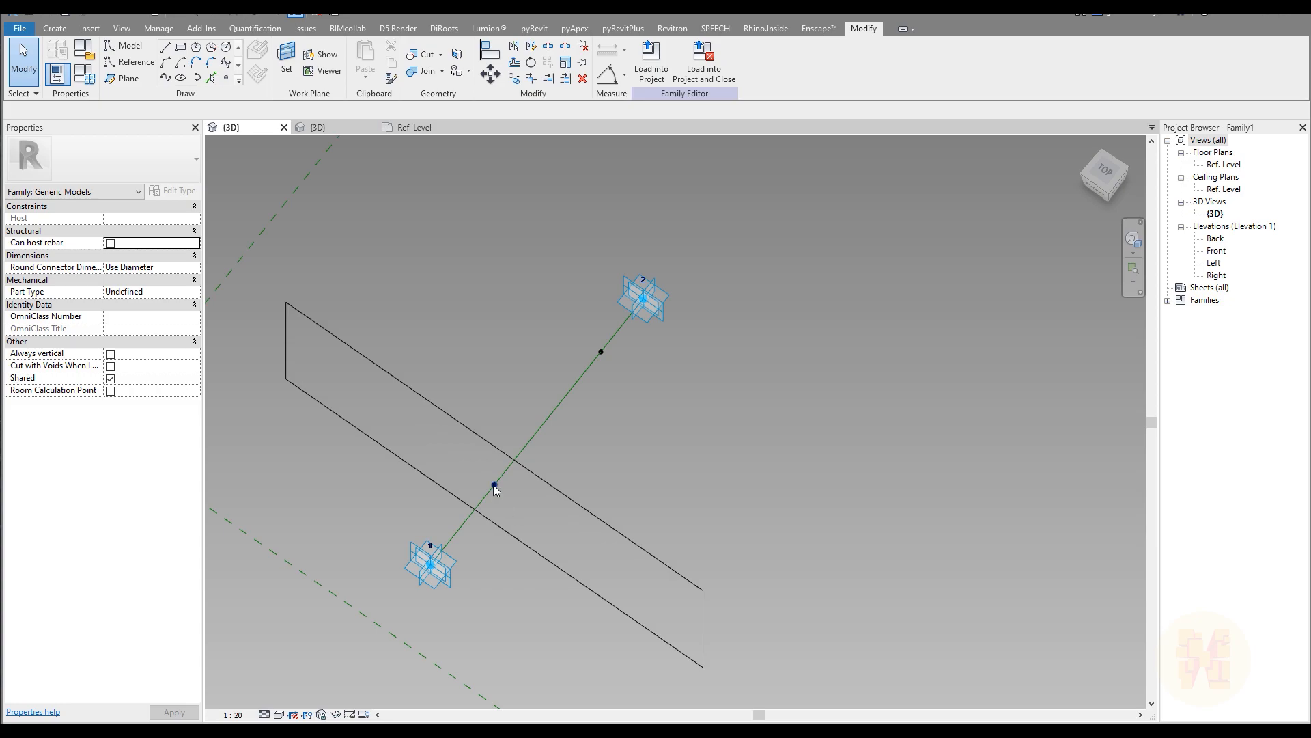
{"action": "left_click", "coordinate": [504, 544]}
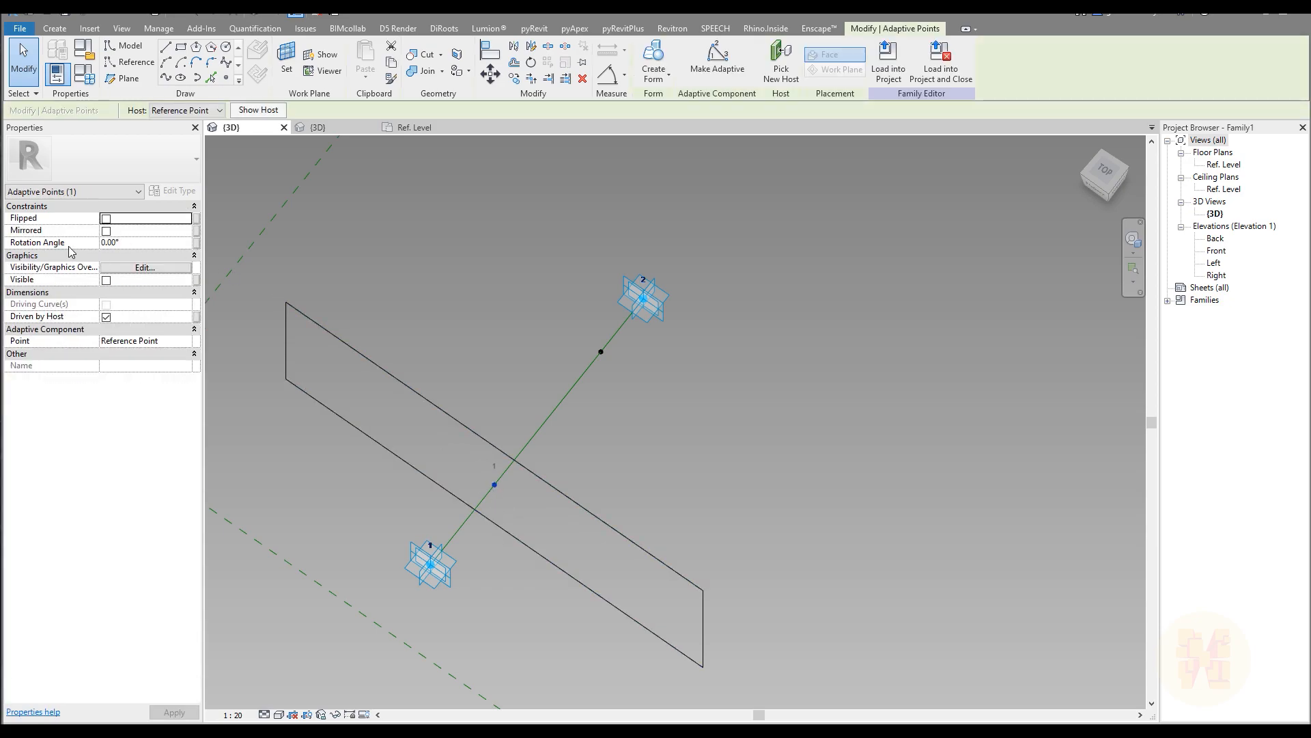
{"action": "left_click", "coordinate": [139, 243]}
{"action": "type", "text": "10"}
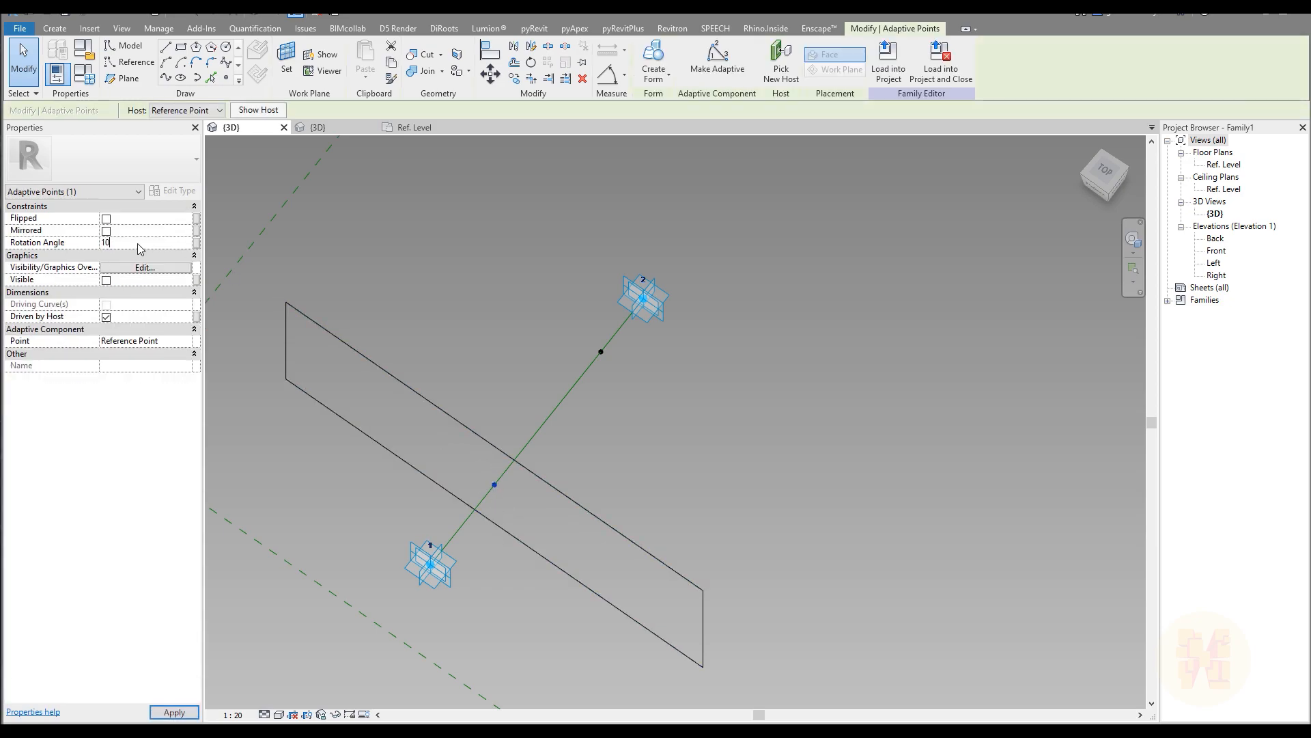
{"action": "left_click", "coordinate": [455, 323]}
{"action": "scroll", "coordinate": [460, 322], "scroll_direction": "down", "scroll_amount": 3}
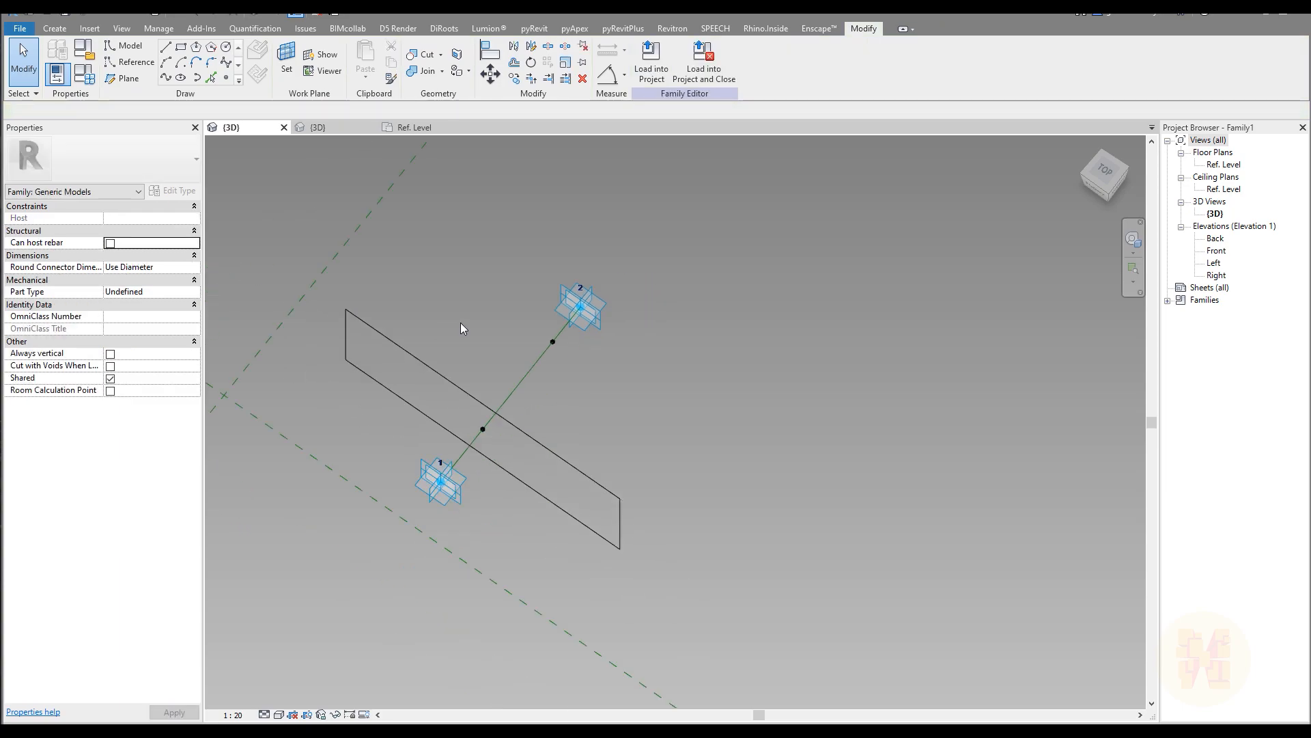
Inspect the placed profile from a corner view and reset its adaptive point's rotation angle to 0°
{"action": "middle_click_drag", "start_coordinate": [600, 372], "coordinate": [628, 370], "text": "shift"}
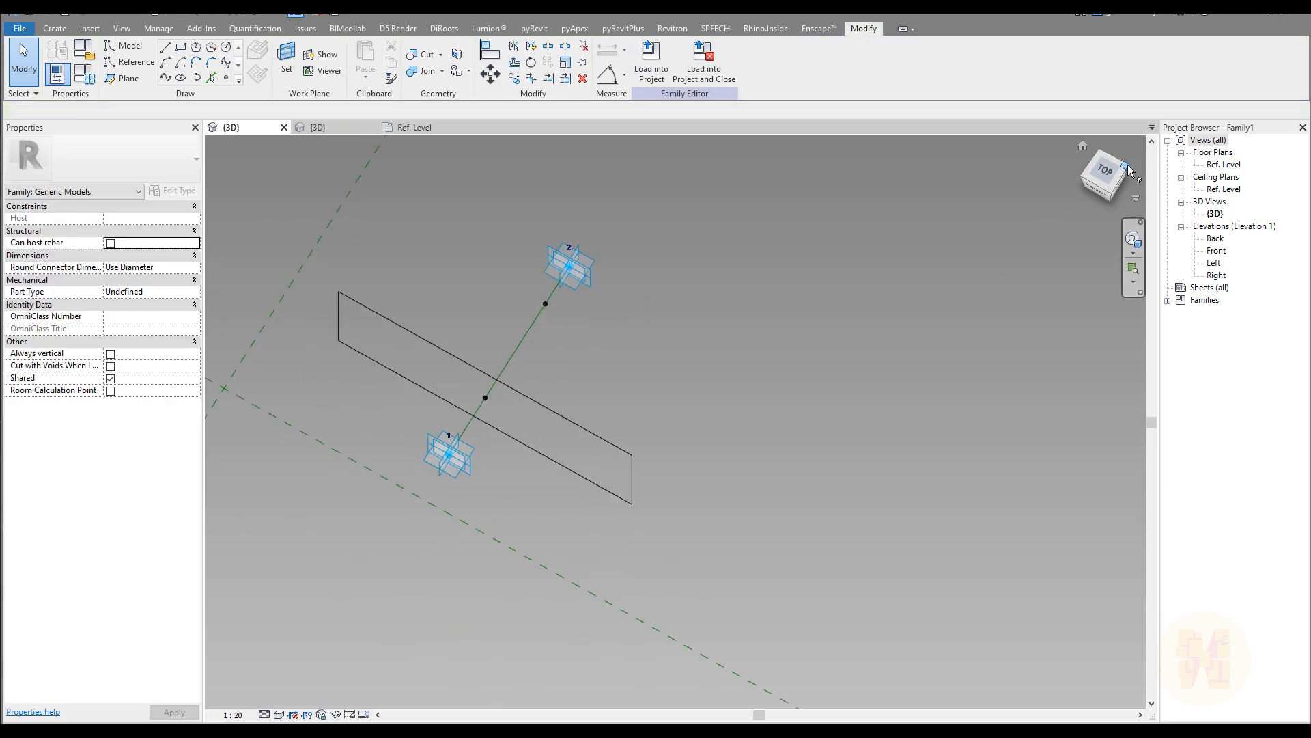
{"action": "left_click", "coordinate": [1126, 169]}
{"action": "scroll", "coordinate": [589, 539], "scroll_direction": "up", "scroll_amount": 10}
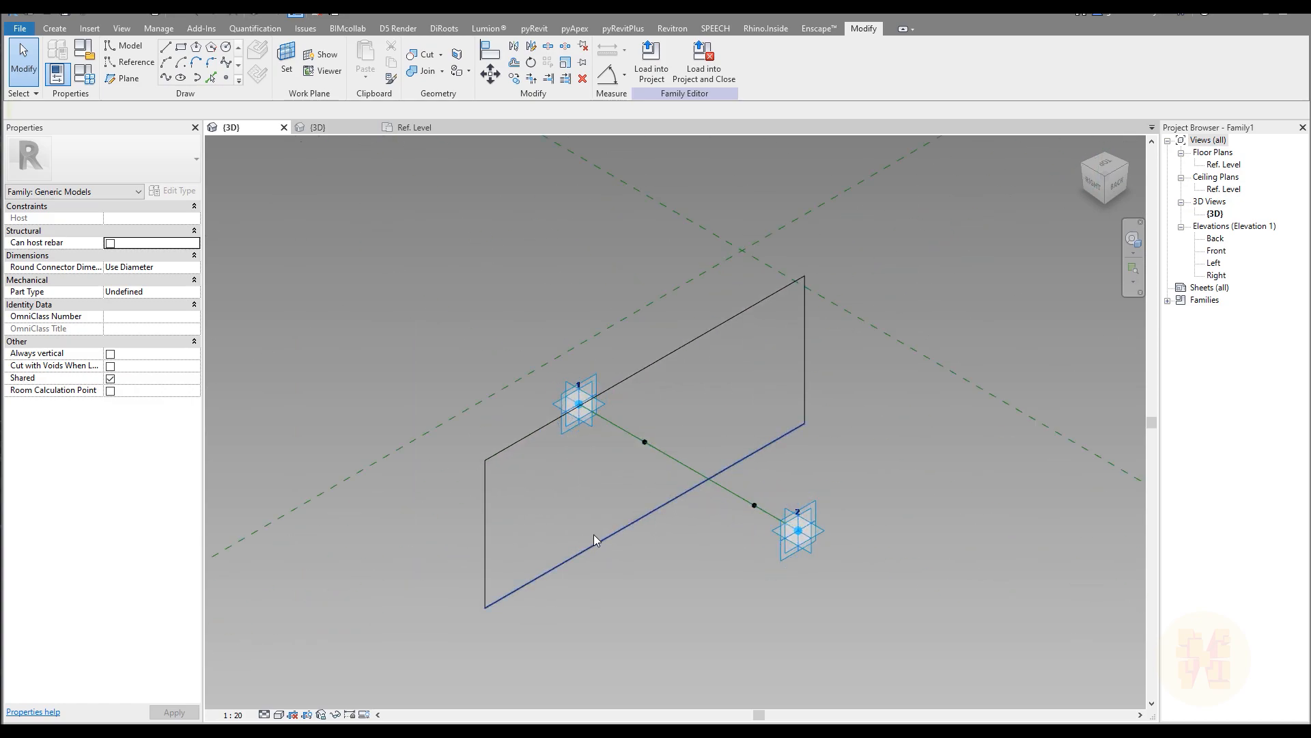
{"action": "left_click", "coordinate": [601, 542]}
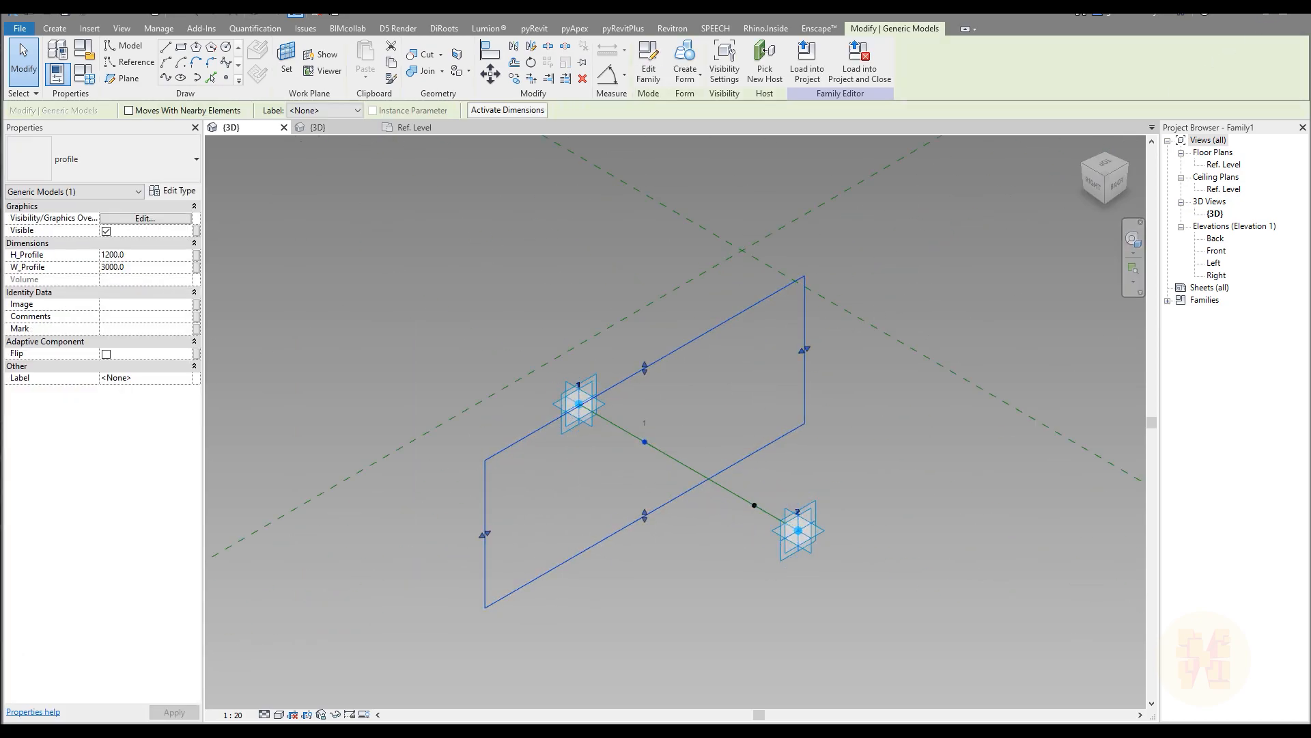
{"action": "key", "text": "Escape"}
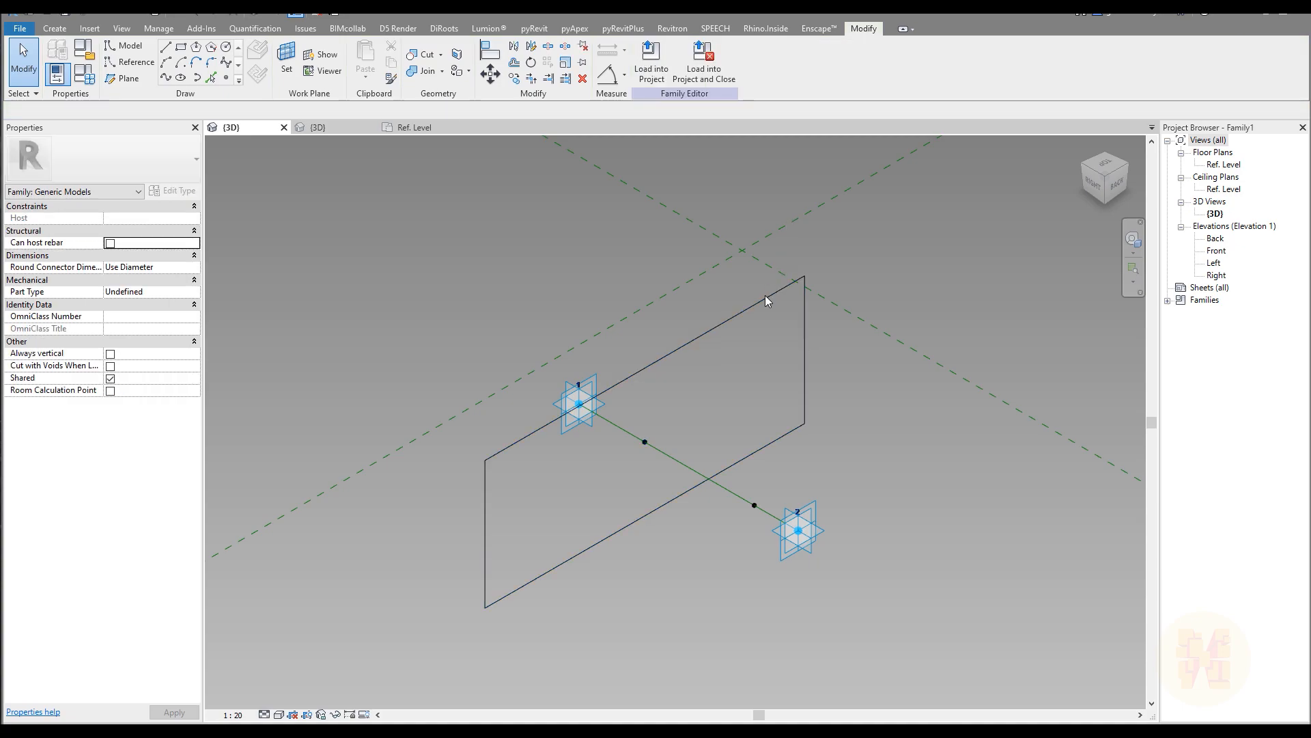
{"action": "left_click", "coordinate": [645, 442]}
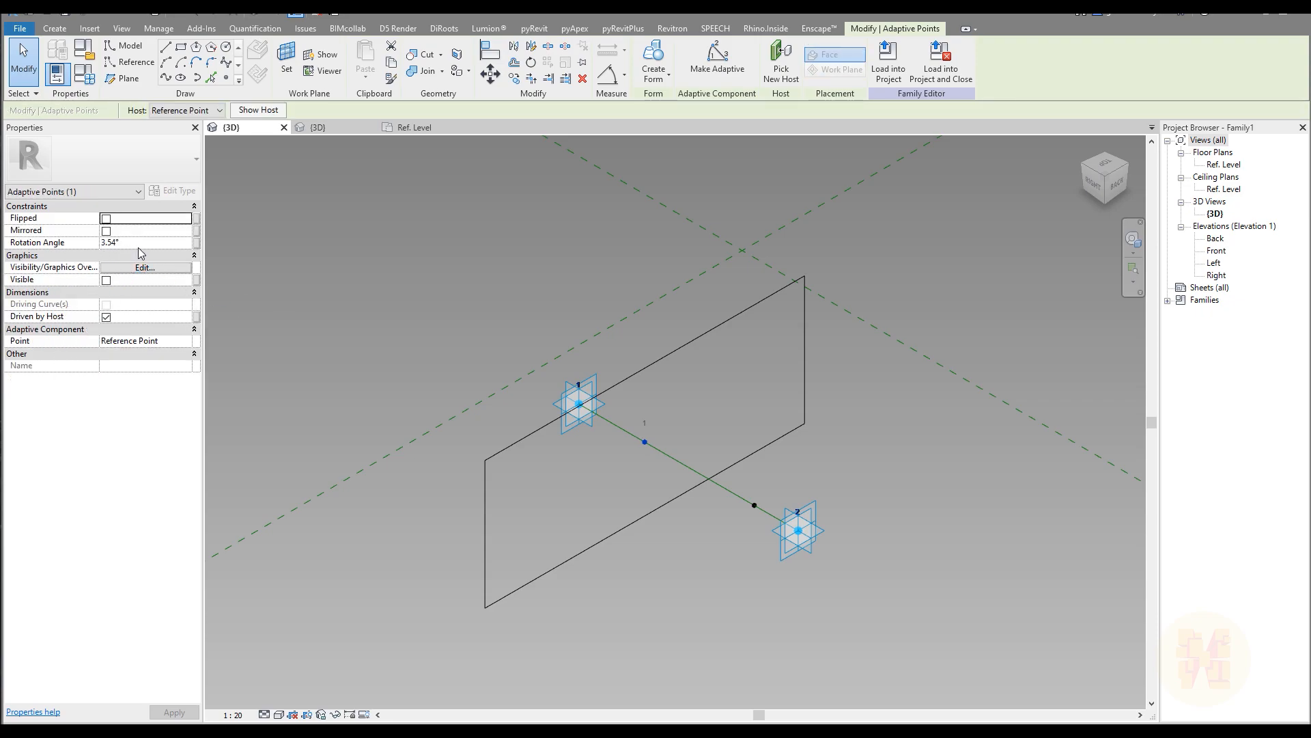
{"action": "left_click", "coordinate": [130, 243]}
{"action": "type", "text": "0"}
{"action": "left_click", "coordinate": [717, 408]}
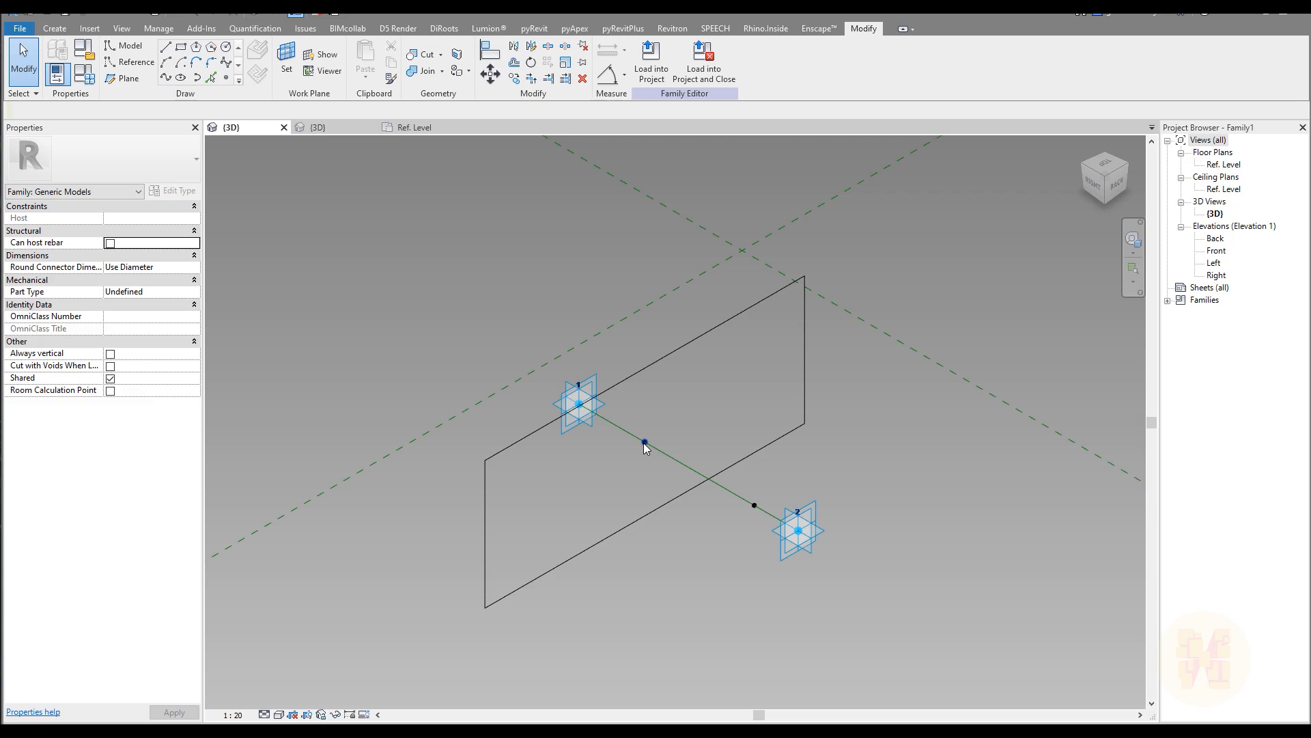
Test the rotation angle of the hosted reference point beneath the profile with 10° and 90°, and return it to 0°
{"action": "left_click", "coordinate": [645, 444]}
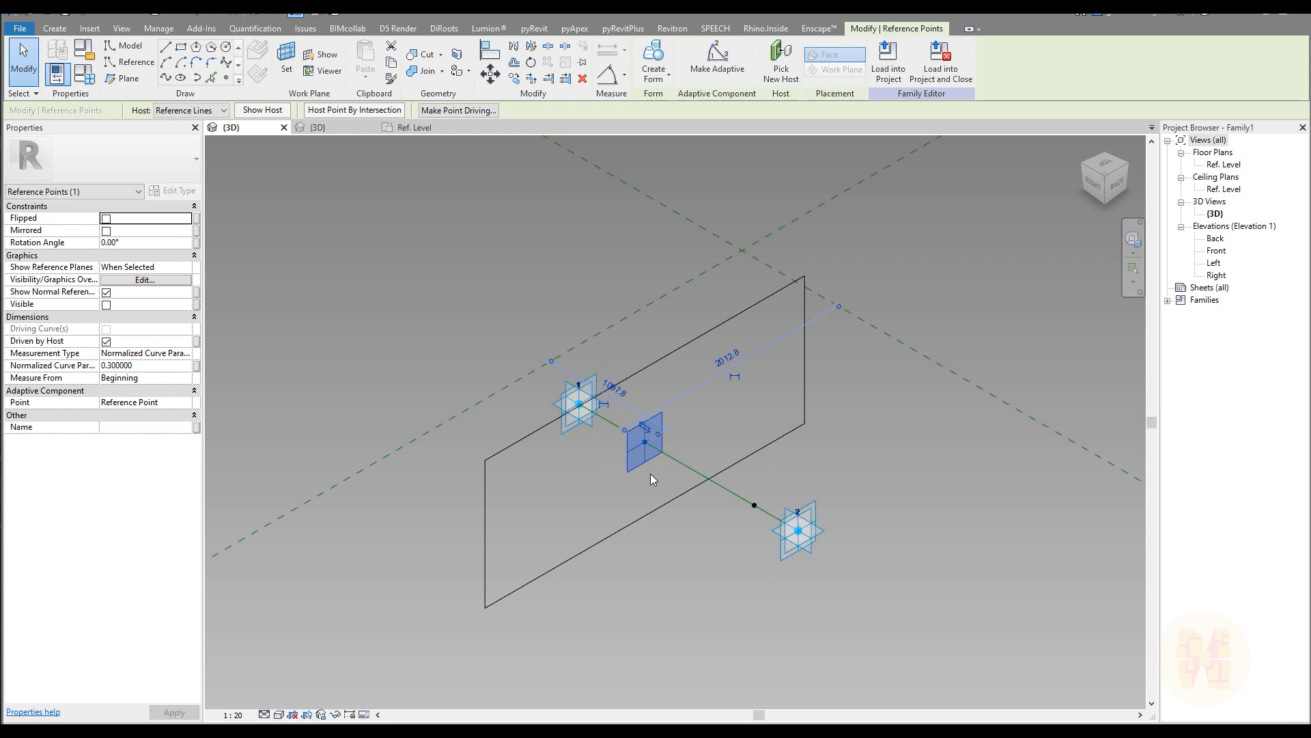
{"action": "left_click", "coordinate": [130, 243]}
{"action": "type", "text": "10"}
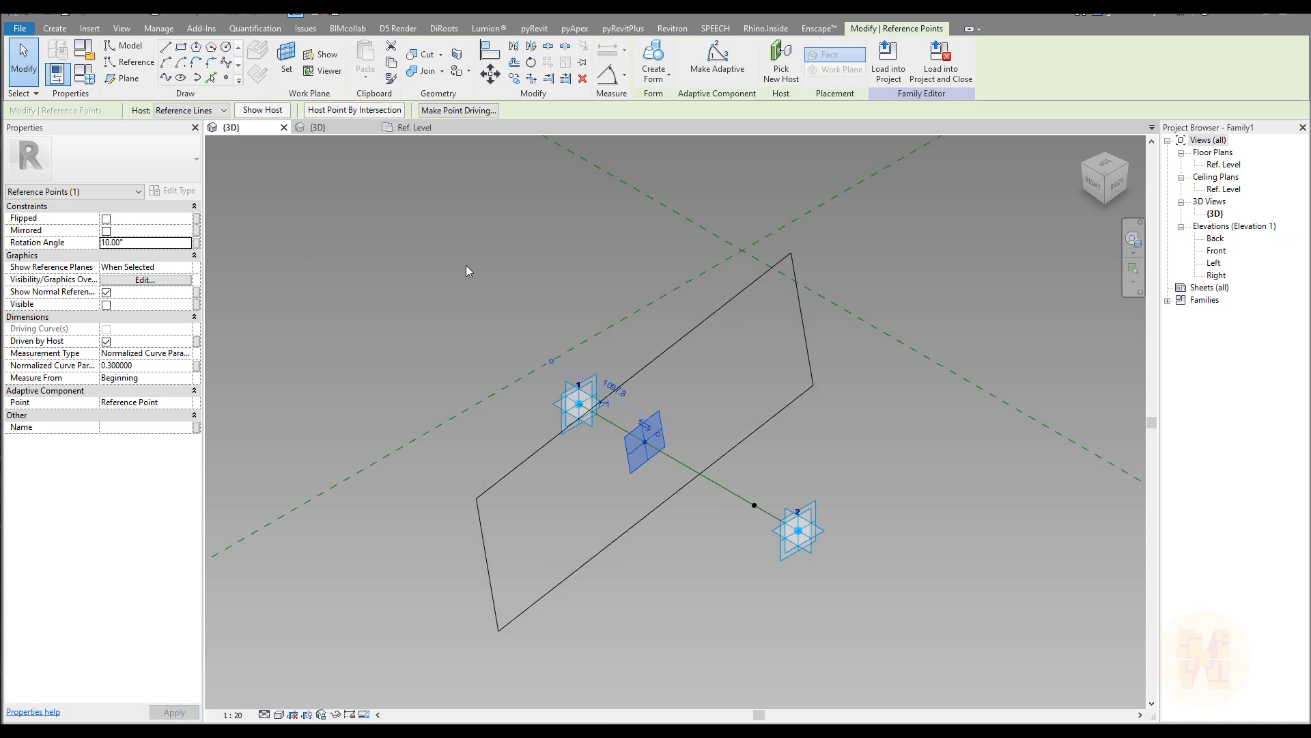
{"action": "left_click", "coordinate": [125, 243]}
{"action": "left_click_drag", "start_coordinate": [125, 245], "coordinate": [15, 244]}
{"action": "type", "text": "90"}
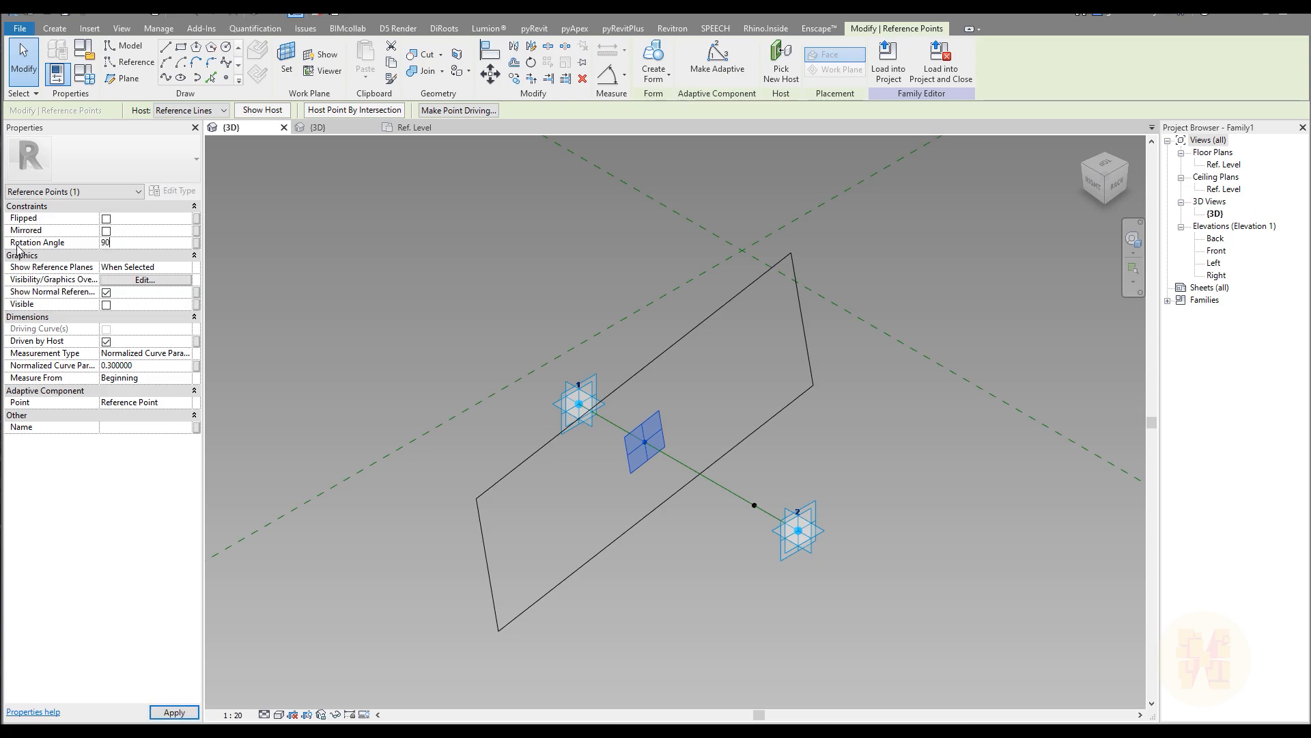
{"action": "double_click", "coordinate": [140, 243]}
{"action": "type", "text": "00"}
{"action": "key", "text": "Return"}
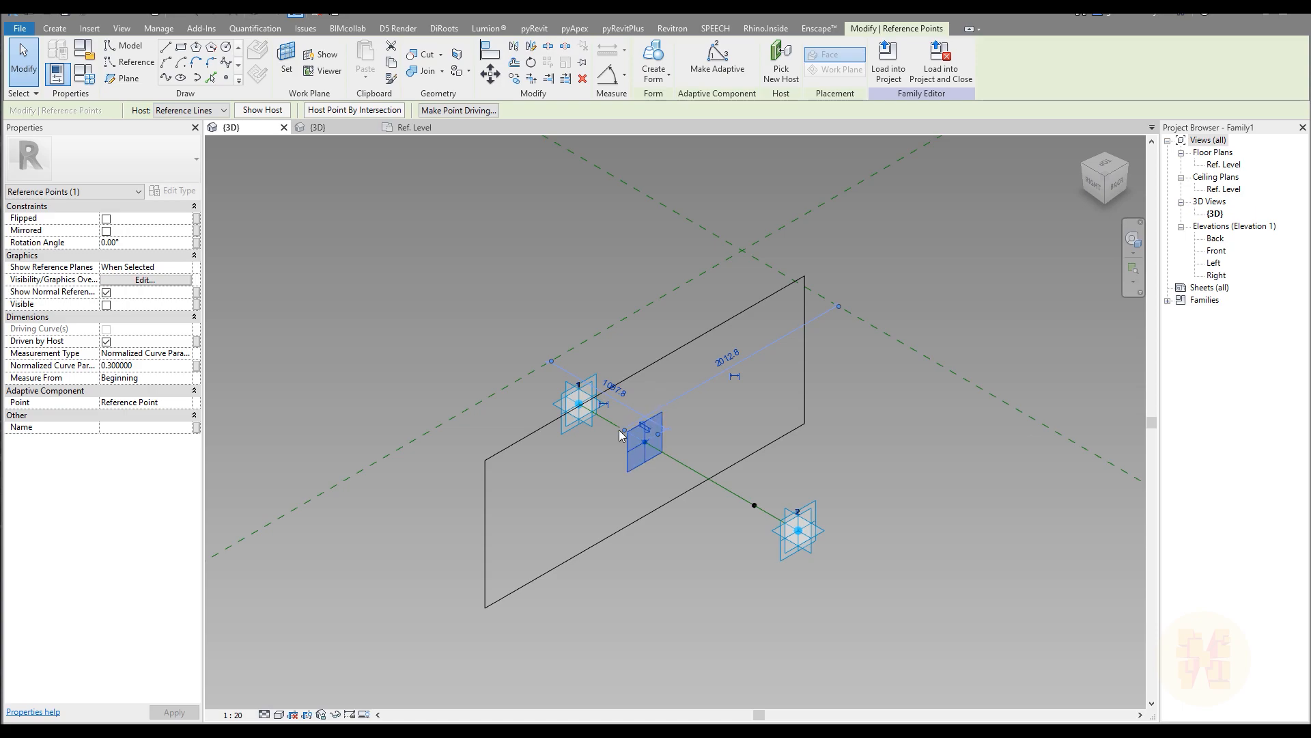
Associate the hosted reference point's rotation angle with a new family parameter named R_Profile_LowerPart
{"action": "left_click", "coordinate": [197, 244]}
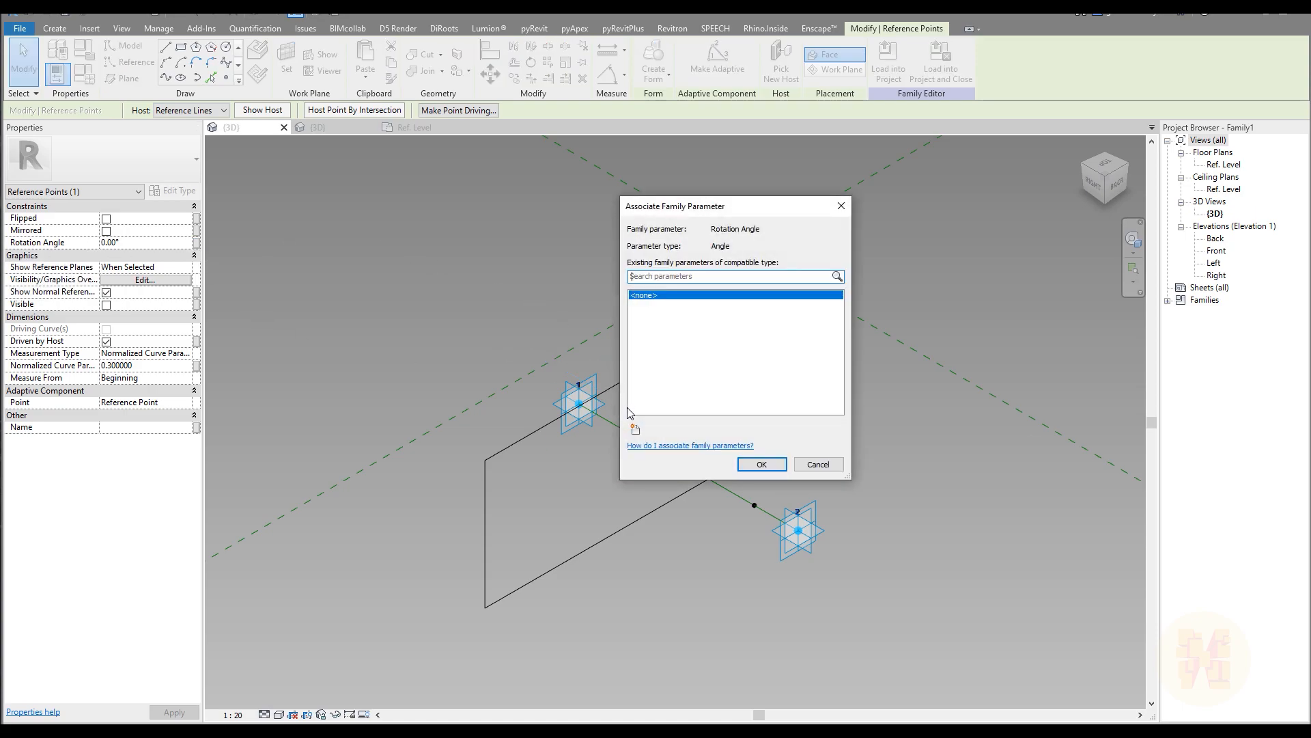
{"action": "left_click", "coordinate": [635, 429]}
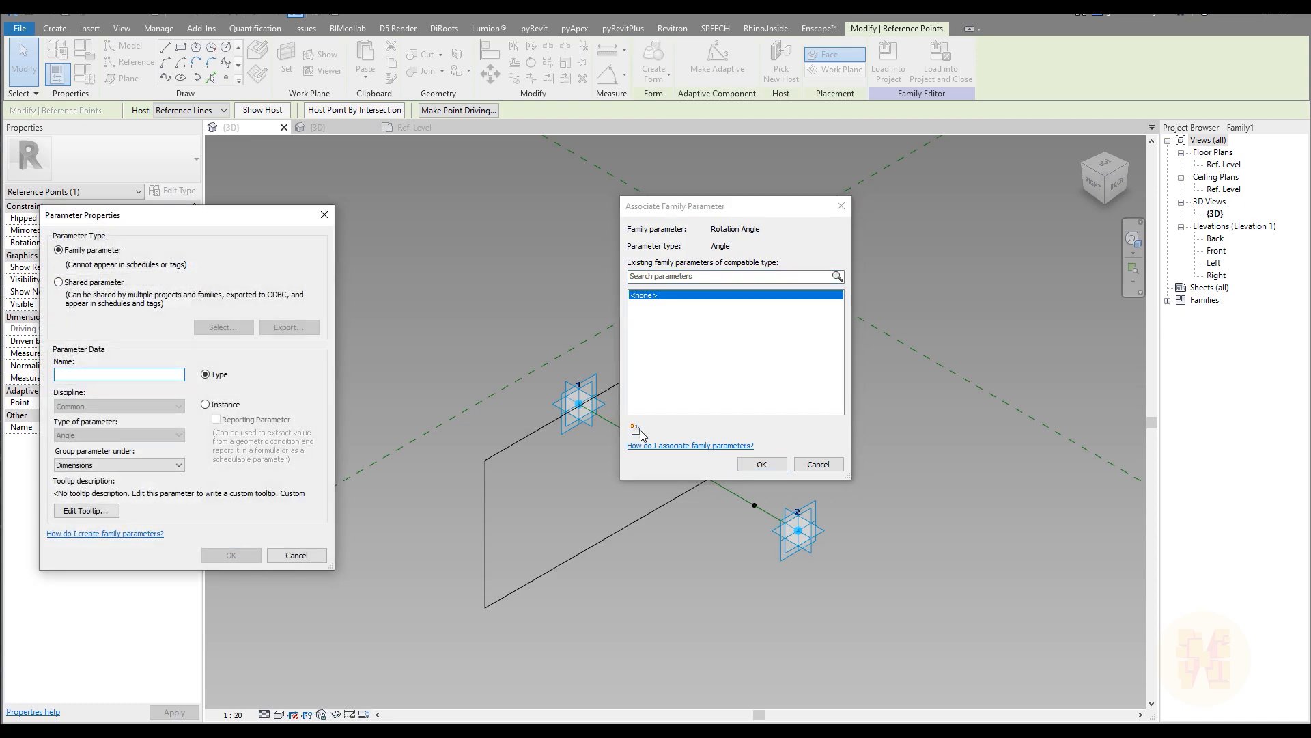
{"action": "type", "text": "R_Profile_LowerPart"}
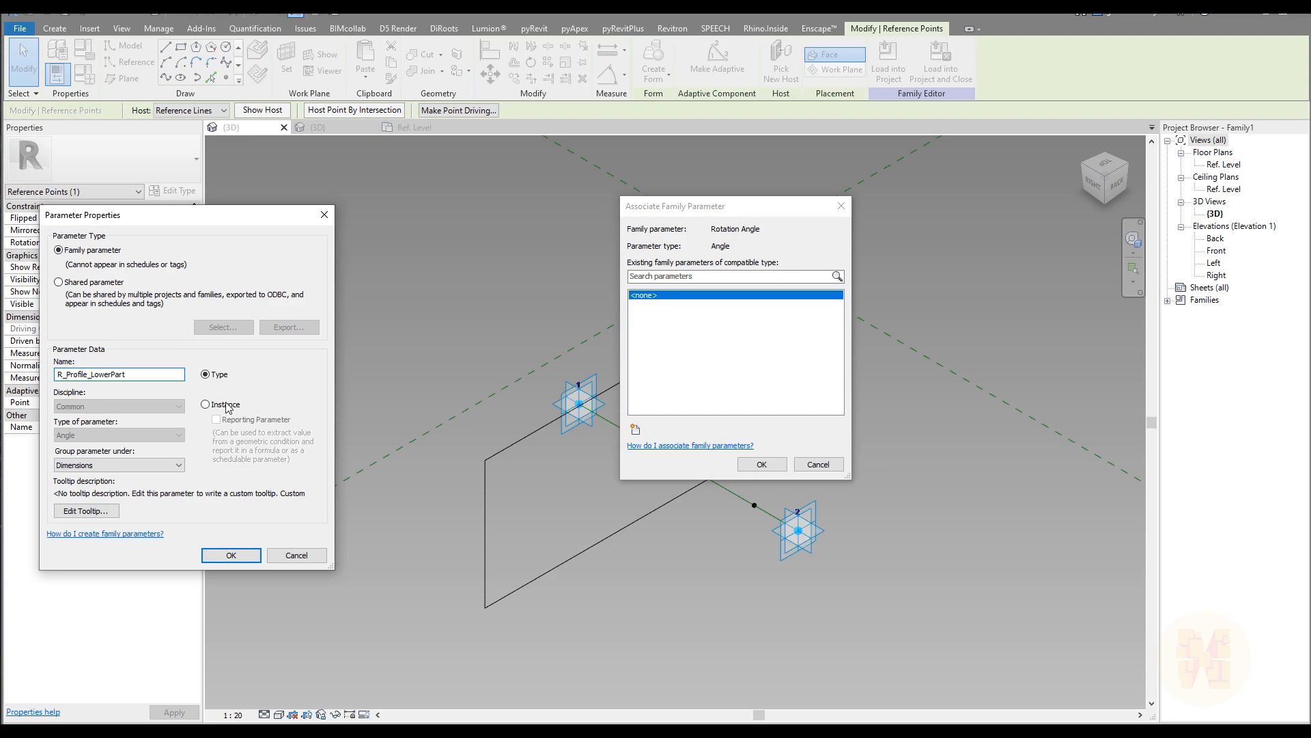
{"action": "left_click", "coordinate": [231, 555]}
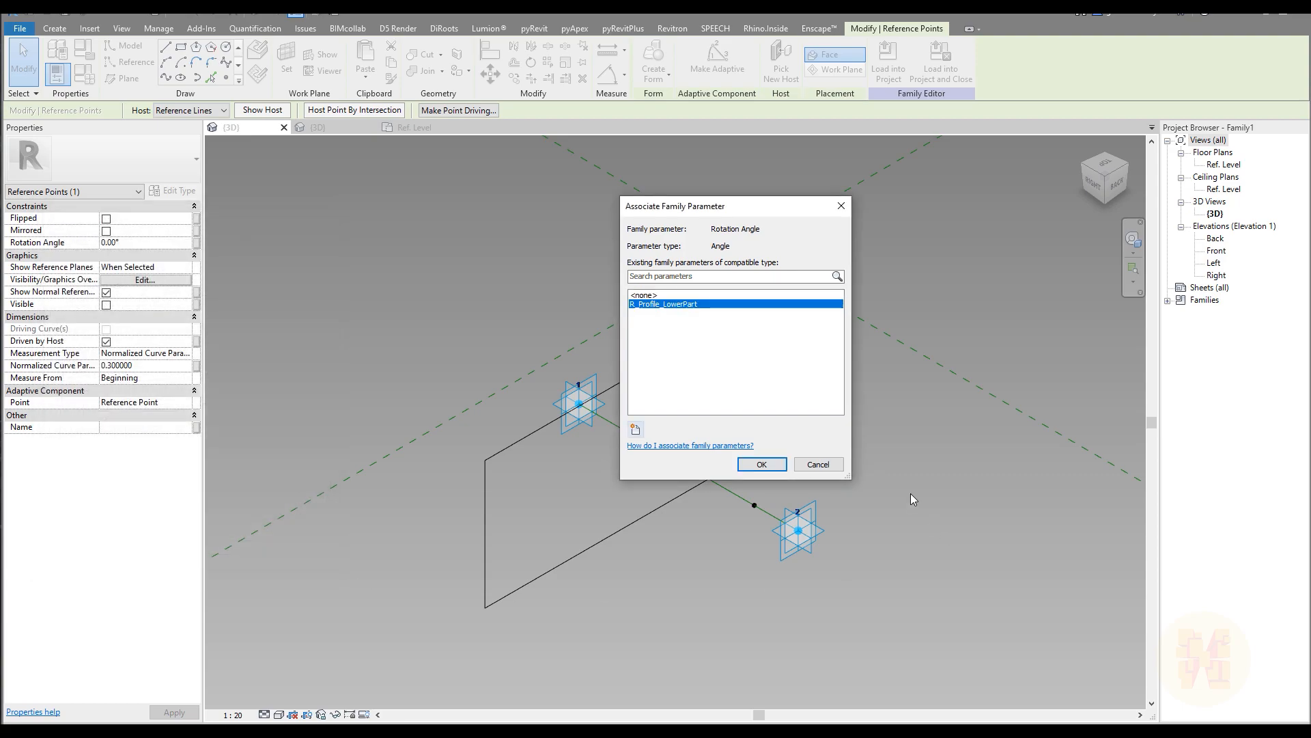
{"action": "left_click", "coordinate": [762, 464]}
{"action": "key", "text": "Escape"}
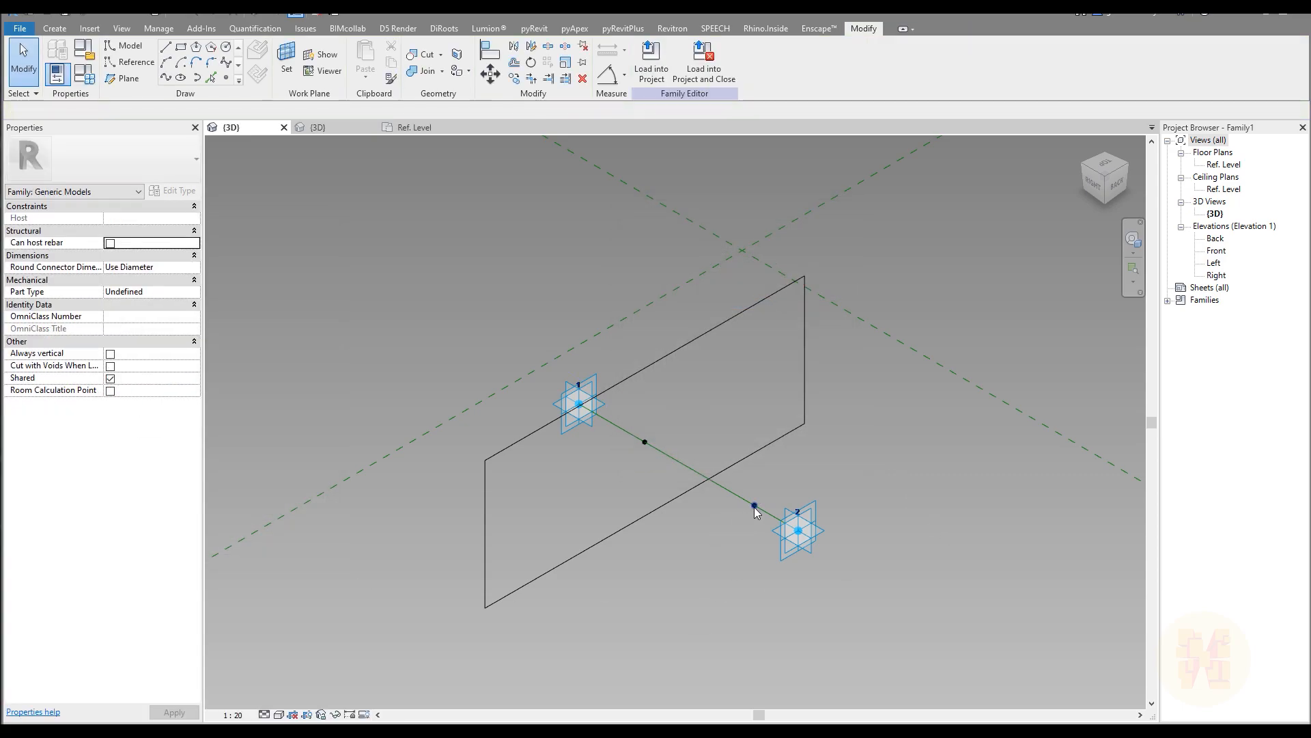
Associate the rotation angle of the hosted reference point near adaptive point 2 with a new instance family parameter named R_Profile_TopPart
{"action": "left_click", "coordinate": [755, 506]}
{"action": "left_click", "coordinate": [195, 243]}
{"action": "left_click", "coordinate": [196, 248]}
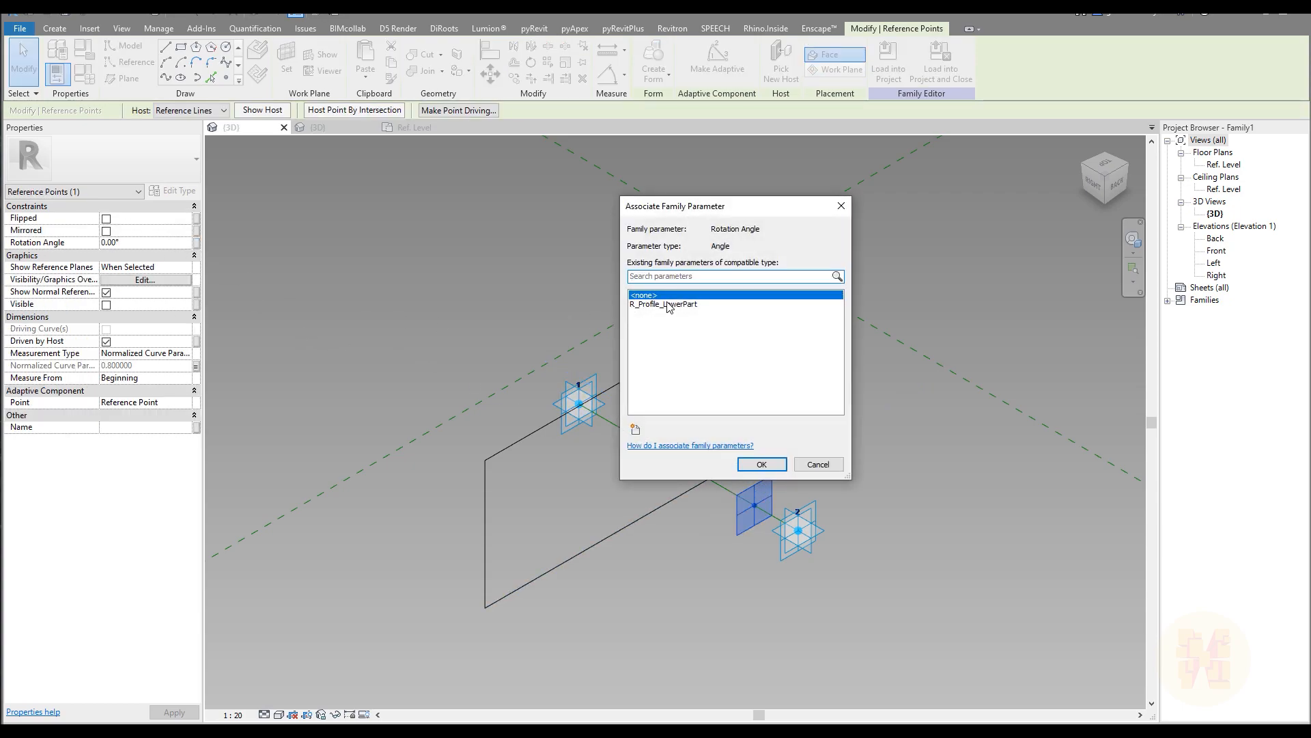
{"action": "left_click", "coordinate": [635, 429]}
{"action": "type", "text": "R_Profile_TopPart"}
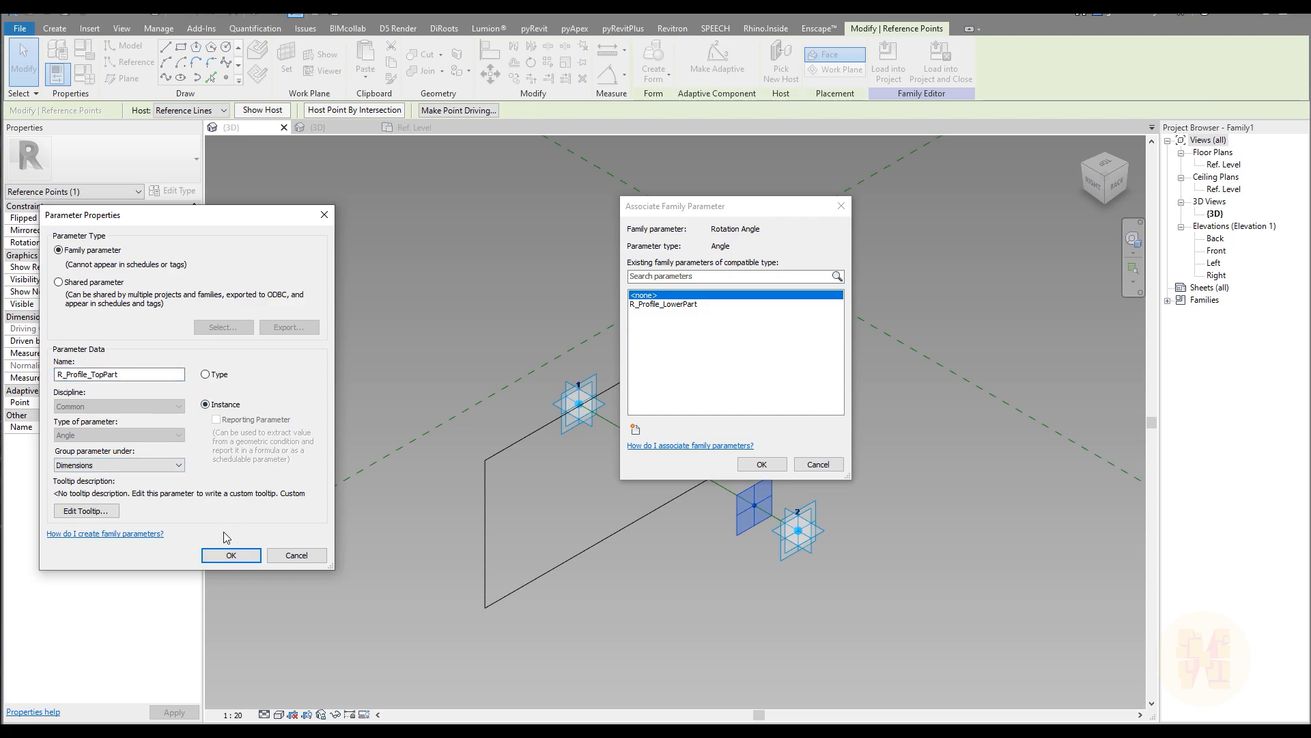
{"action": "left_click", "coordinate": [231, 555]}
{"action": "left_click", "coordinate": [779, 464]}
{"action": "left_click", "coordinate": [808, 470]}
Move adaptive point 2 much farther from adaptive point 1 to lengthen the reference line between them
{"action": "middle_click_drag", "start_coordinate": [808, 470], "coordinate": [702, 391]}
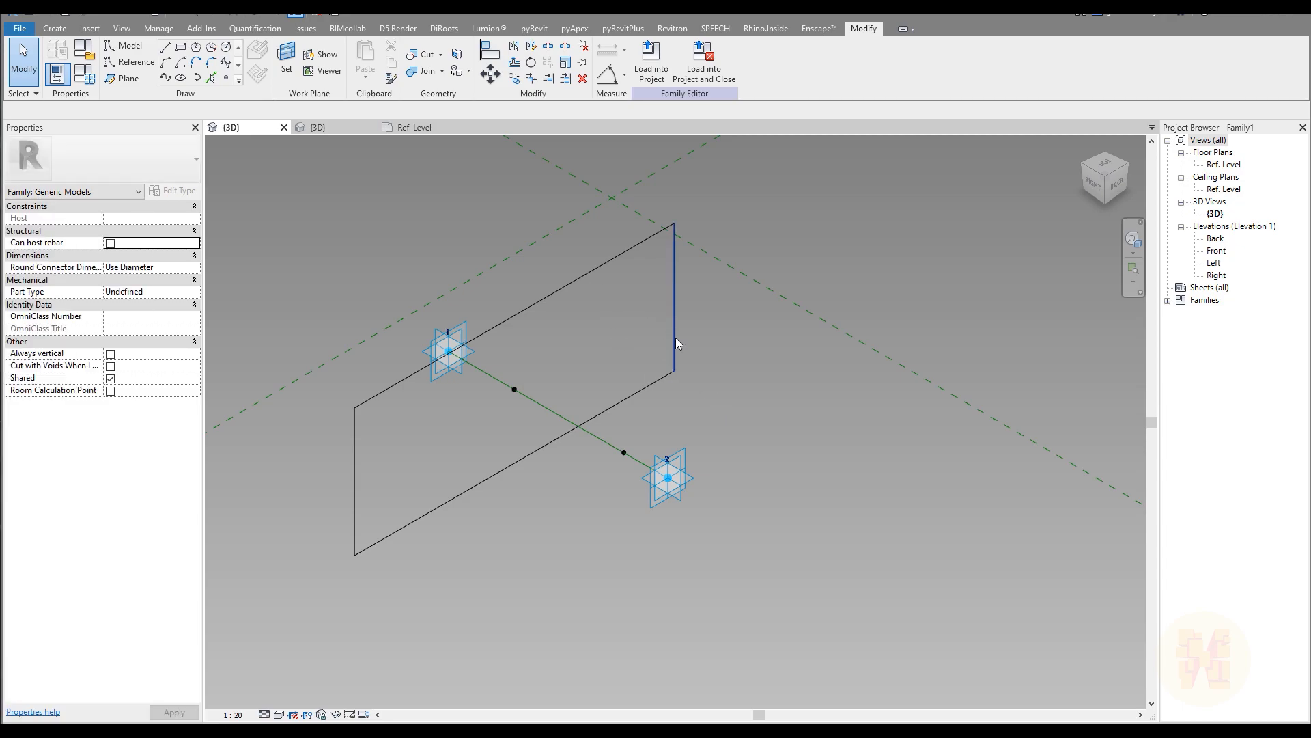
{"action": "scroll", "coordinate": [675, 337], "scroll_direction": "down", "scroll_amount": 3}
{"action": "middle_click_drag", "start_coordinate": [675, 337], "coordinate": [703, 400], "text": "shift"}
{"action": "scroll", "coordinate": [666, 368], "scroll_direction": "up", "scroll_amount": 3}
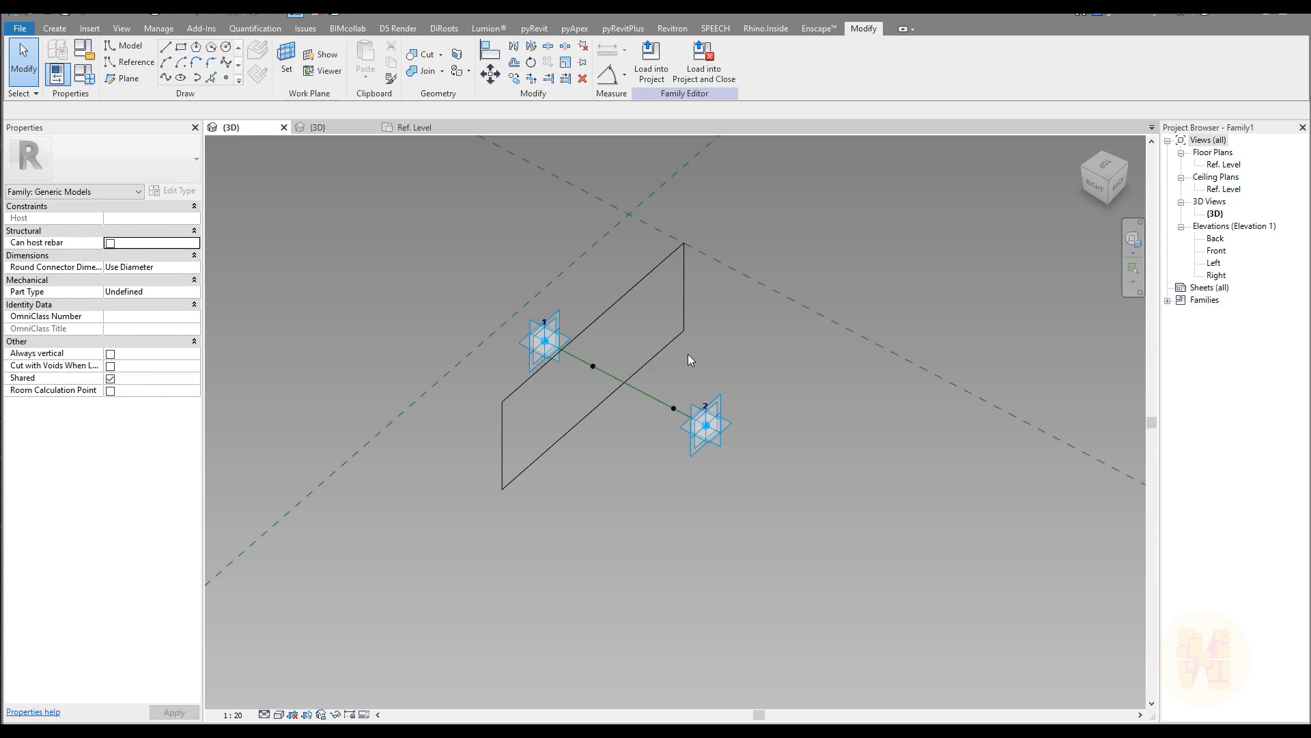
{"action": "scroll", "coordinate": [678, 406], "scroll_direction": "down", "scroll_amount": 2}
{"action": "middle_click_drag", "start_coordinate": [677, 405], "coordinate": [614, 495], "text": "shift"}
{"action": "left_click", "coordinate": [430, 431]}
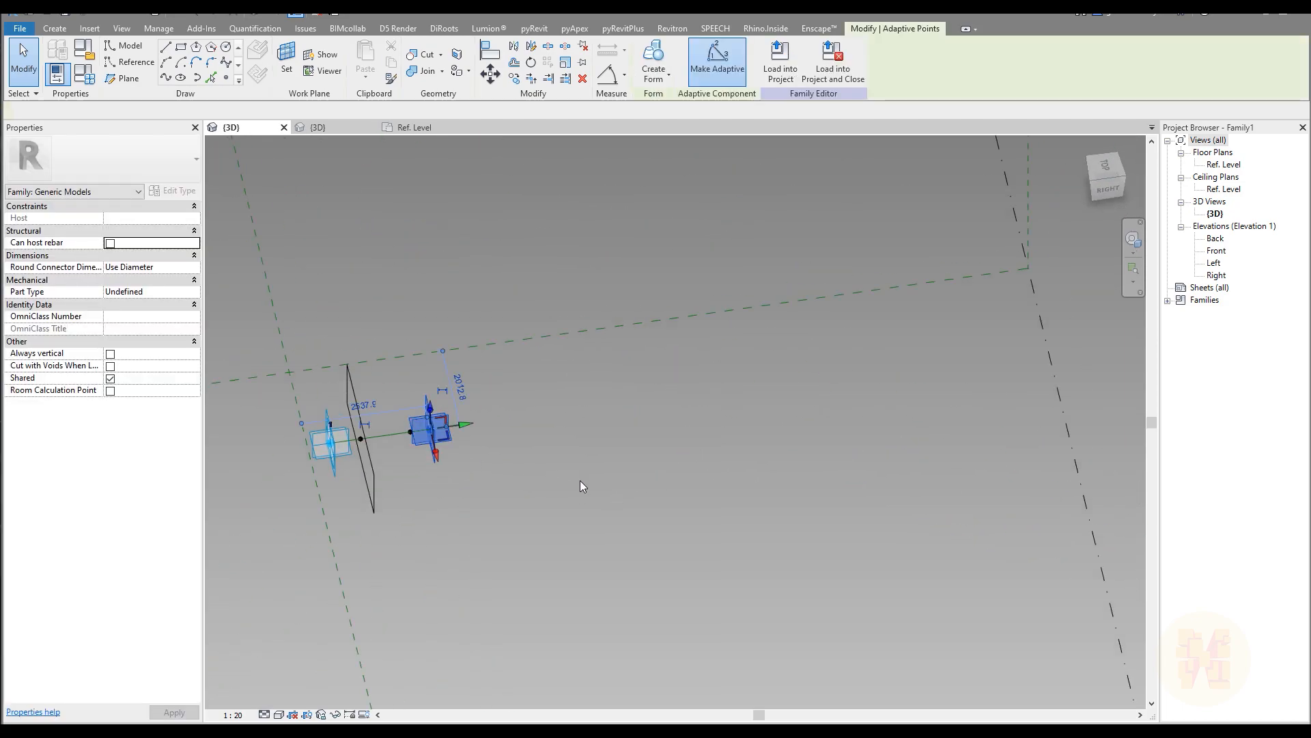
{"action": "left_click_drag", "start_coordinate": [467, 434], "coordinate": [1046, 349]}
{"action": "left_click", "coordinate": [866, 469]}
Place a profile component on the hosted reference point nearest adaptive point 2
{"action": "middle_click_drag", "start_coordinate": [867, 469], "coordinate": [736, 459], "text": "shift"}
{"action": "middle_click_drag", "start_coordinate": [736, 459], "coordinate": [634, 303]}
{"action": "middle_click_drag", "start_coordinate": [740, 504], "coordinate": [826, 482]}
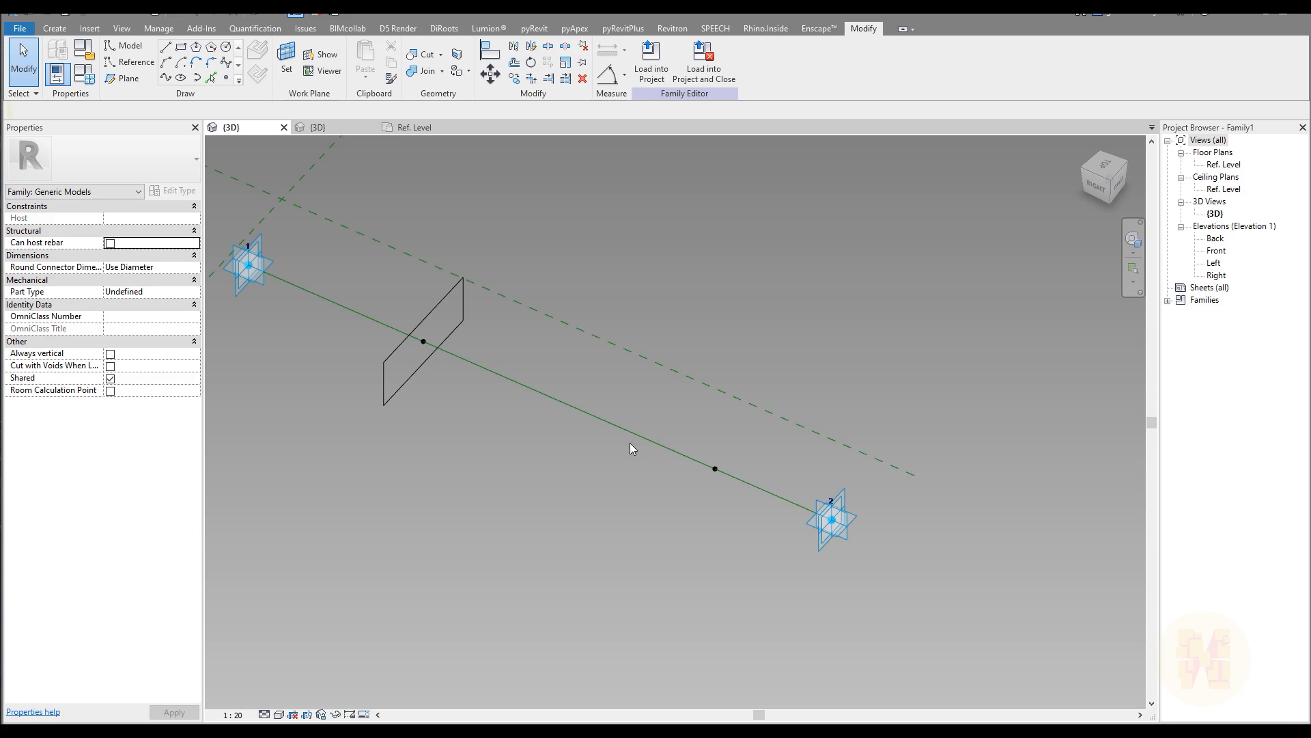
{"action": "scroll", "coordinate": [630, 442], "scroll_direction": "down", "scroll_amount": 2}
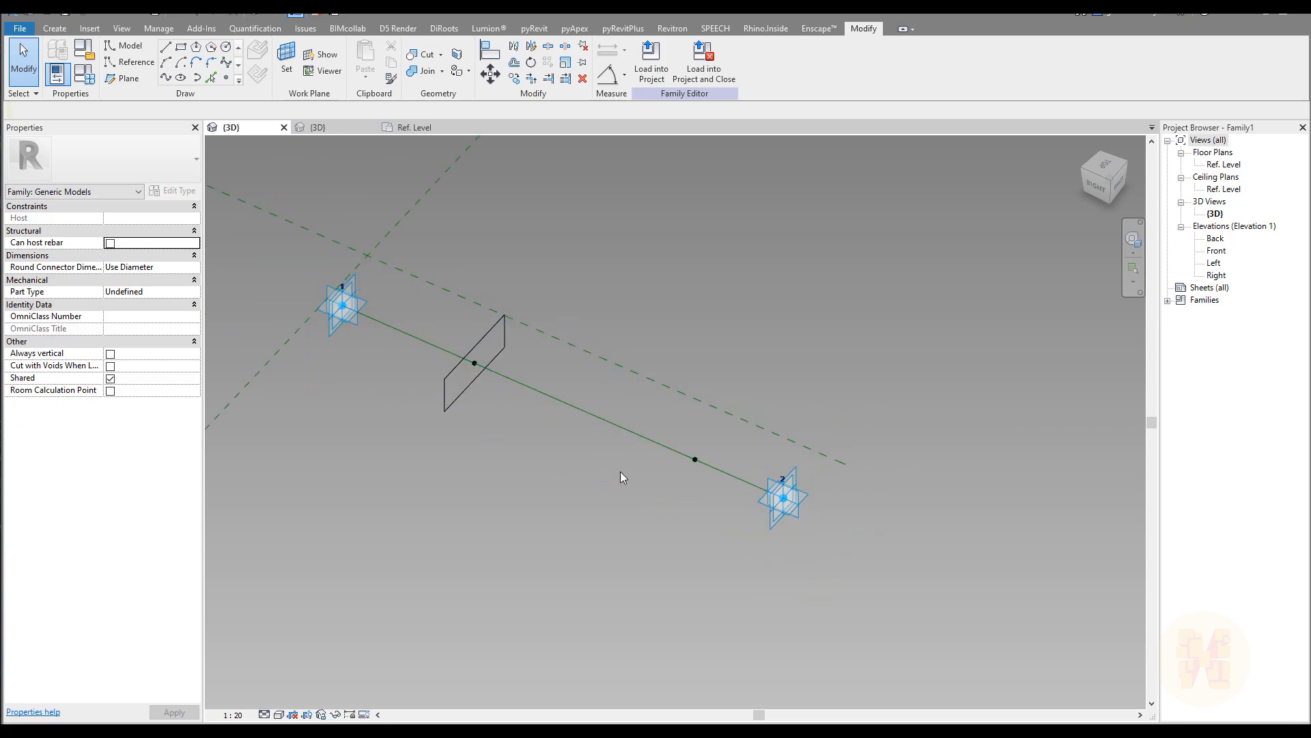
{"action": "scroll", "coordinate": [620, 471], "scroll_direction": "up", "scroll_amount": 2}
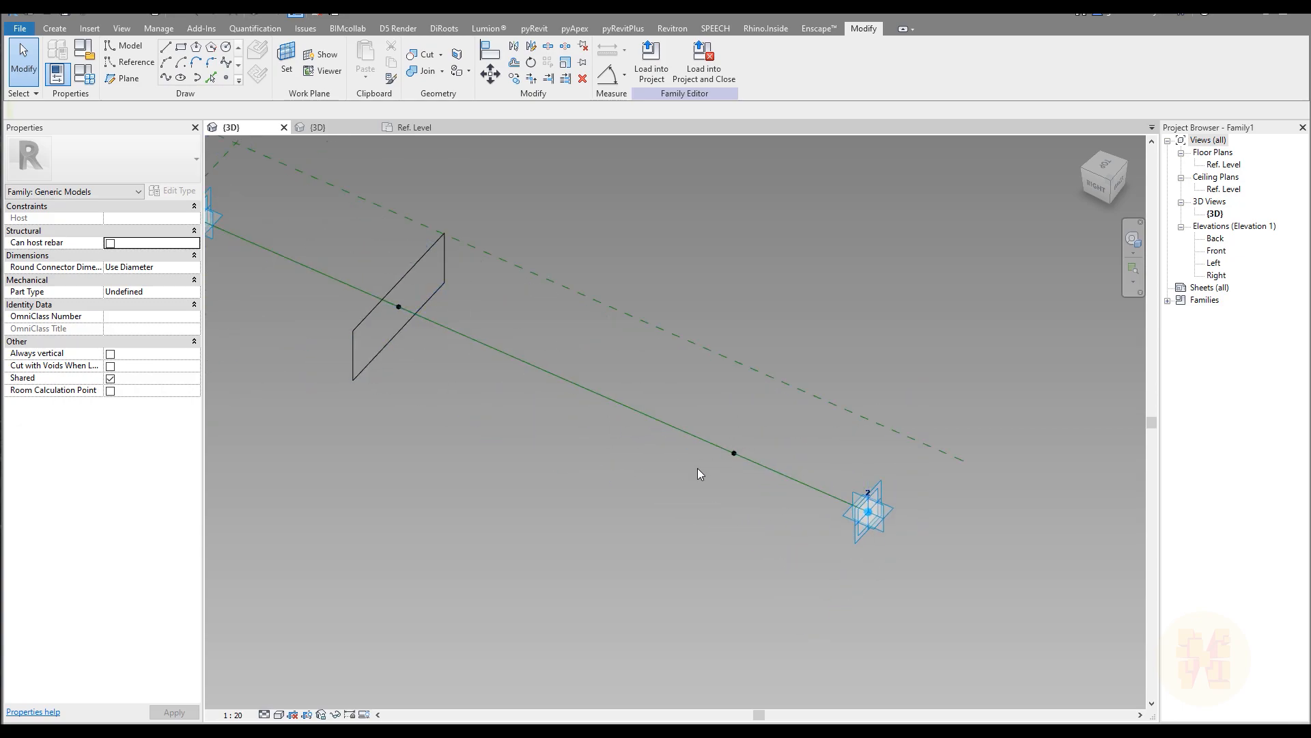
{"action": "left_click", "coordinate": [54, 28]}
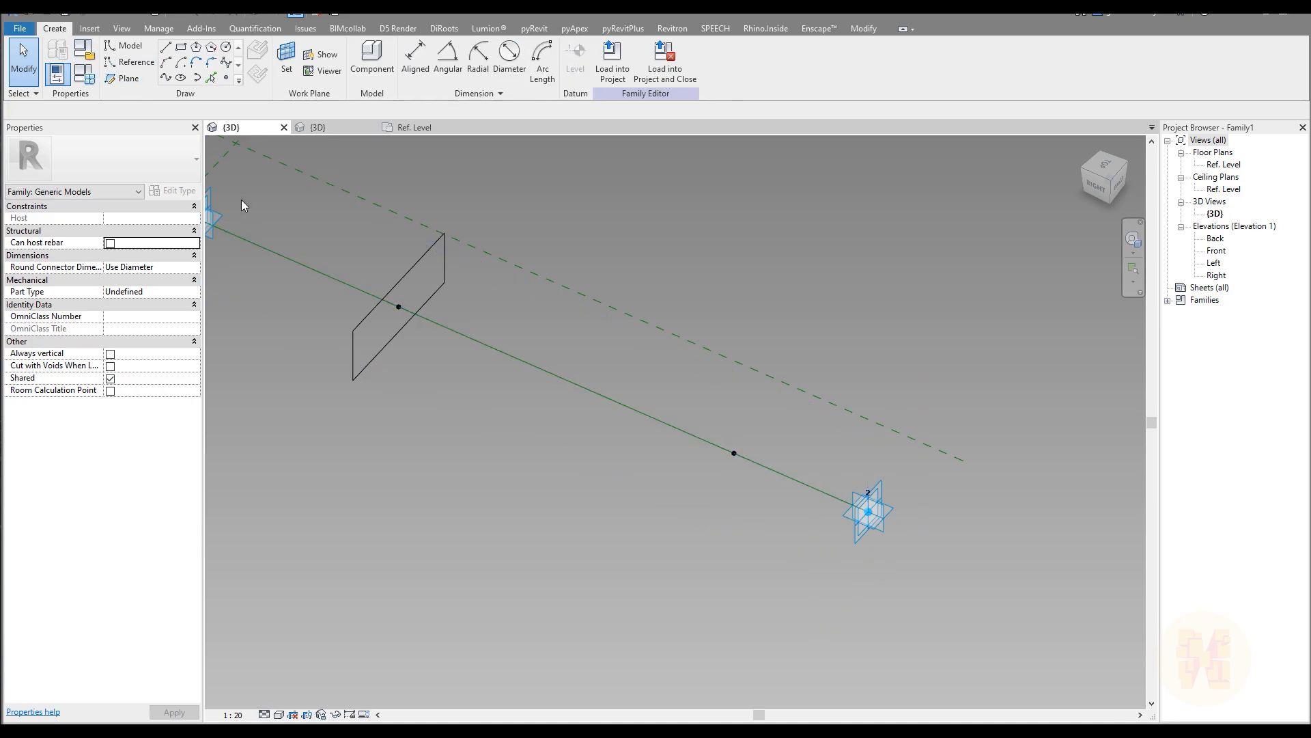
{"action": "left_click", "coordinate": [373, 56]}
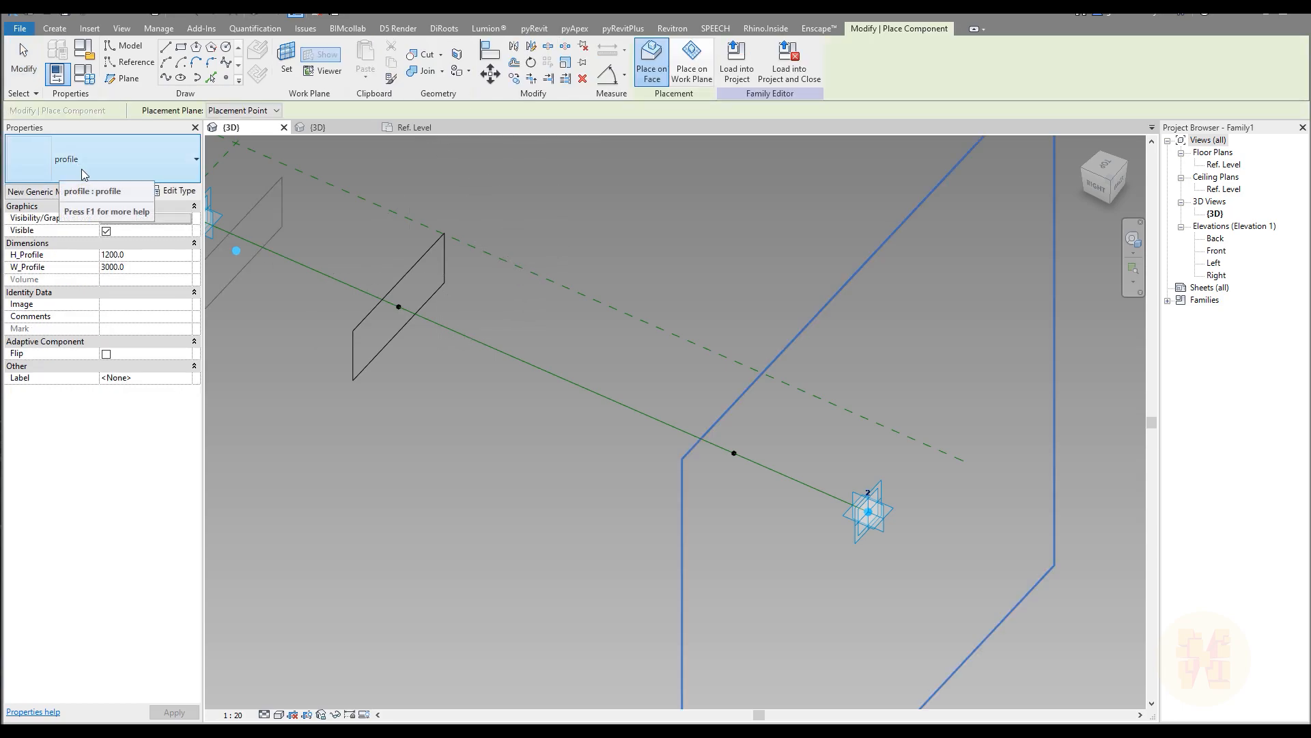
{"action": "left_click", "coordinate": [738, 453]}
Place two more profile components, one on adaptive point 1 and one on adaptive point 2
{"action": "middle_click_drag", "start_coordinate": [556, 294], "coordinate": [704, 347]}
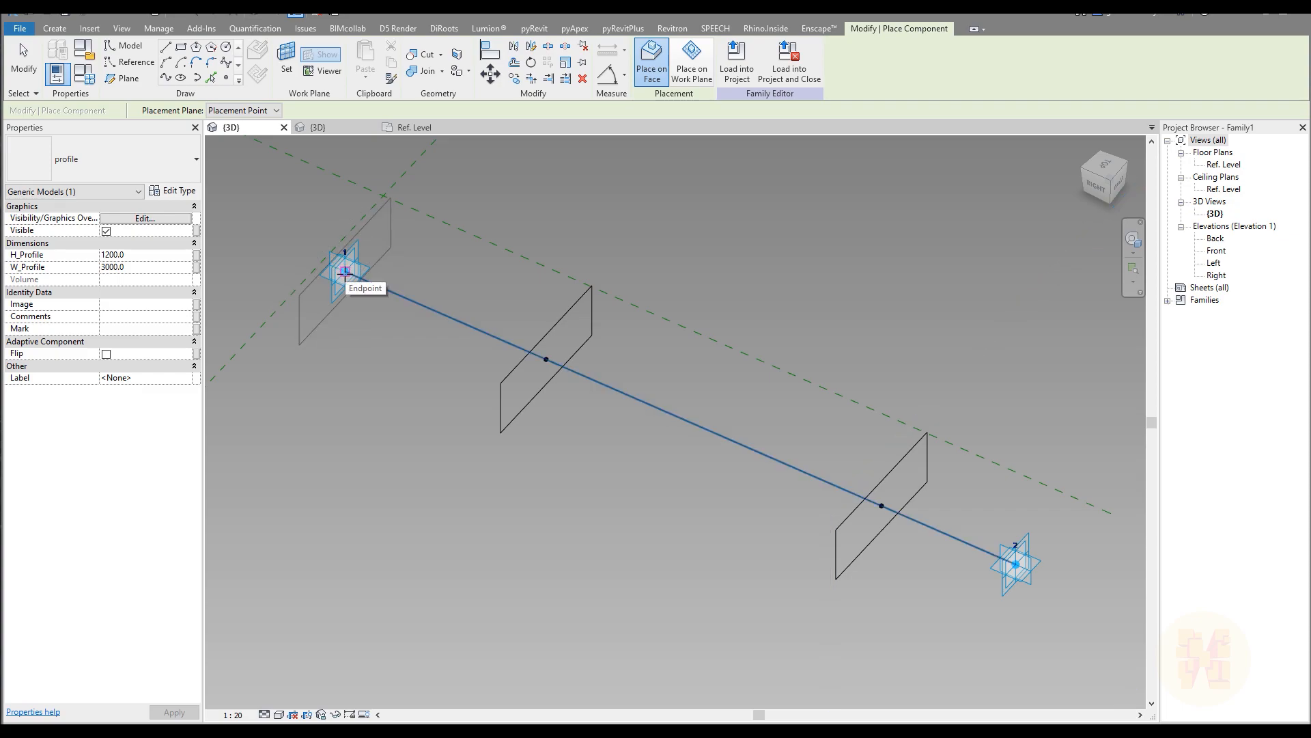
{"action": "left_click", "coordinate": [345, 272]}
{"action": "middle_click_drag", "start_coordinate": [763, 397], "coordinate": [577, 293]}
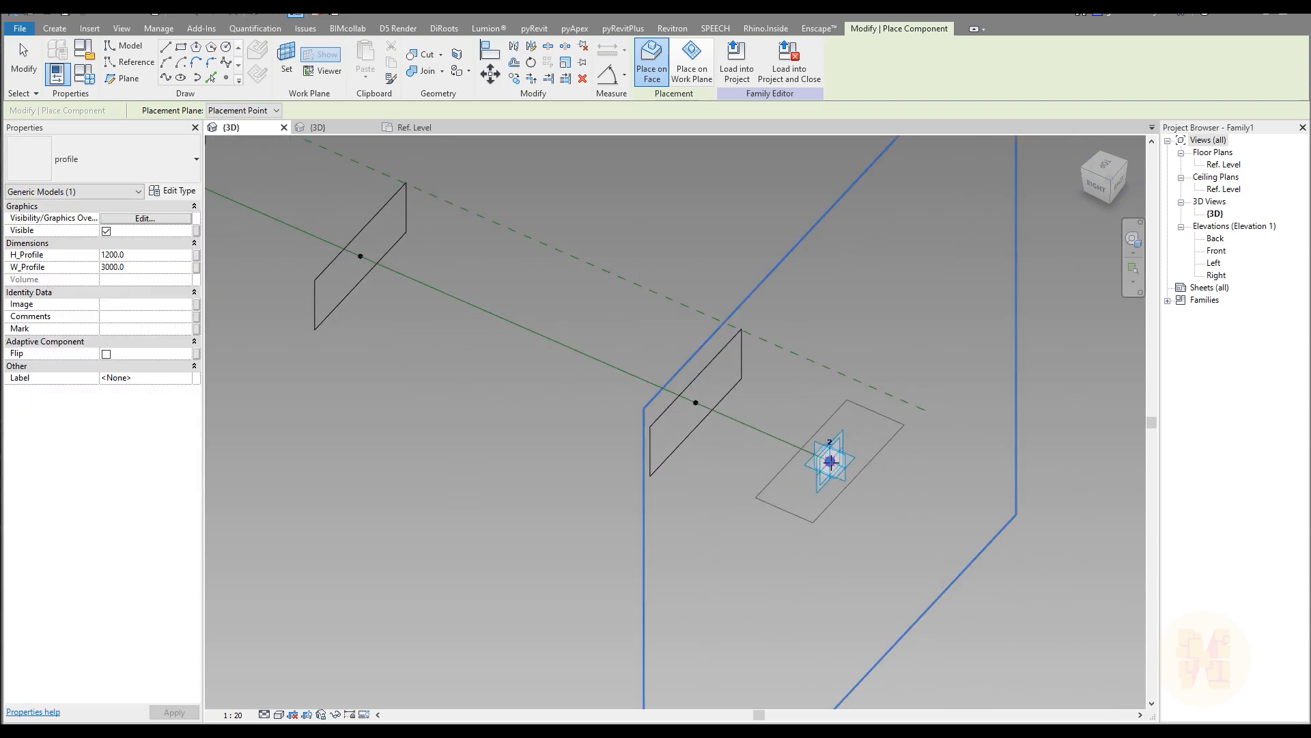
{"action": "left_click", "coordinate": [831, 461]}
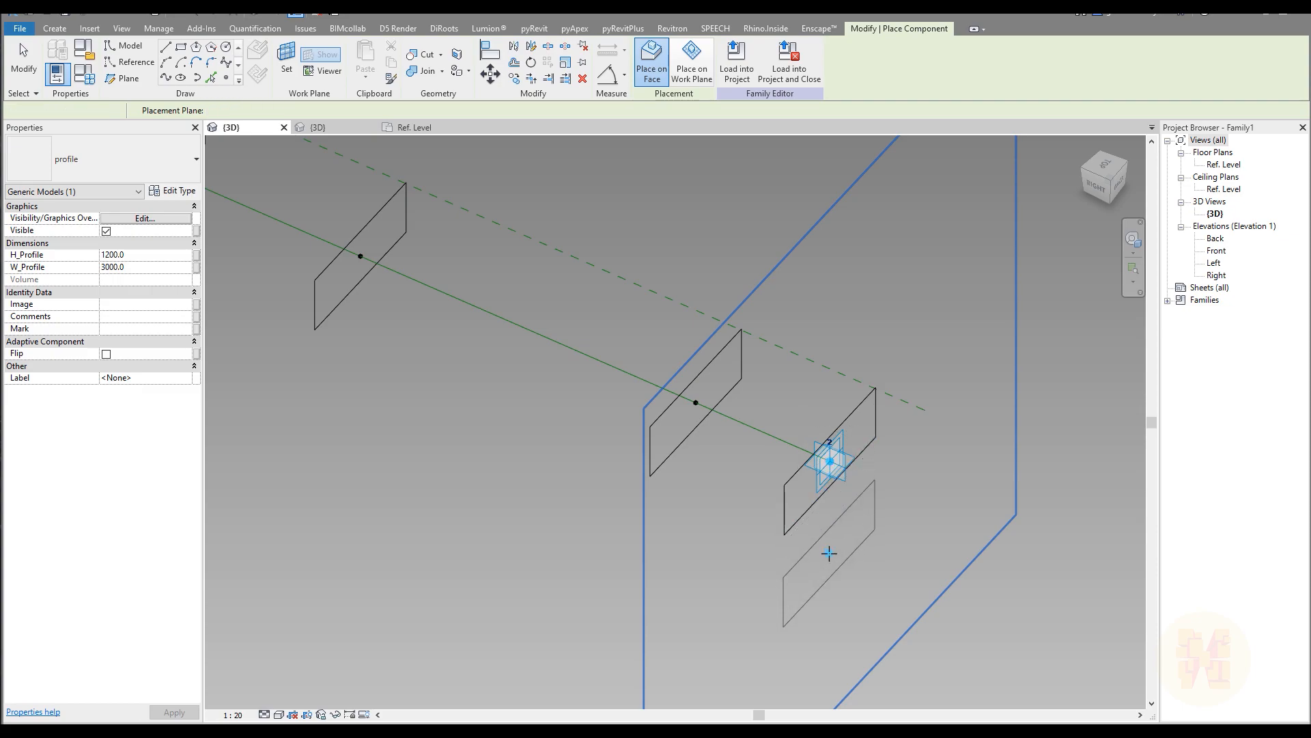
{"action": "key", "text": "Escape"}
{"action": "scroll", "coordinate": [456, 459], "scroll_direction": "down", "scroll_amount": 2}
{"action": "middle_click_drag", "start_coordinate": [456, 460], "coordinate": [572, 459]}
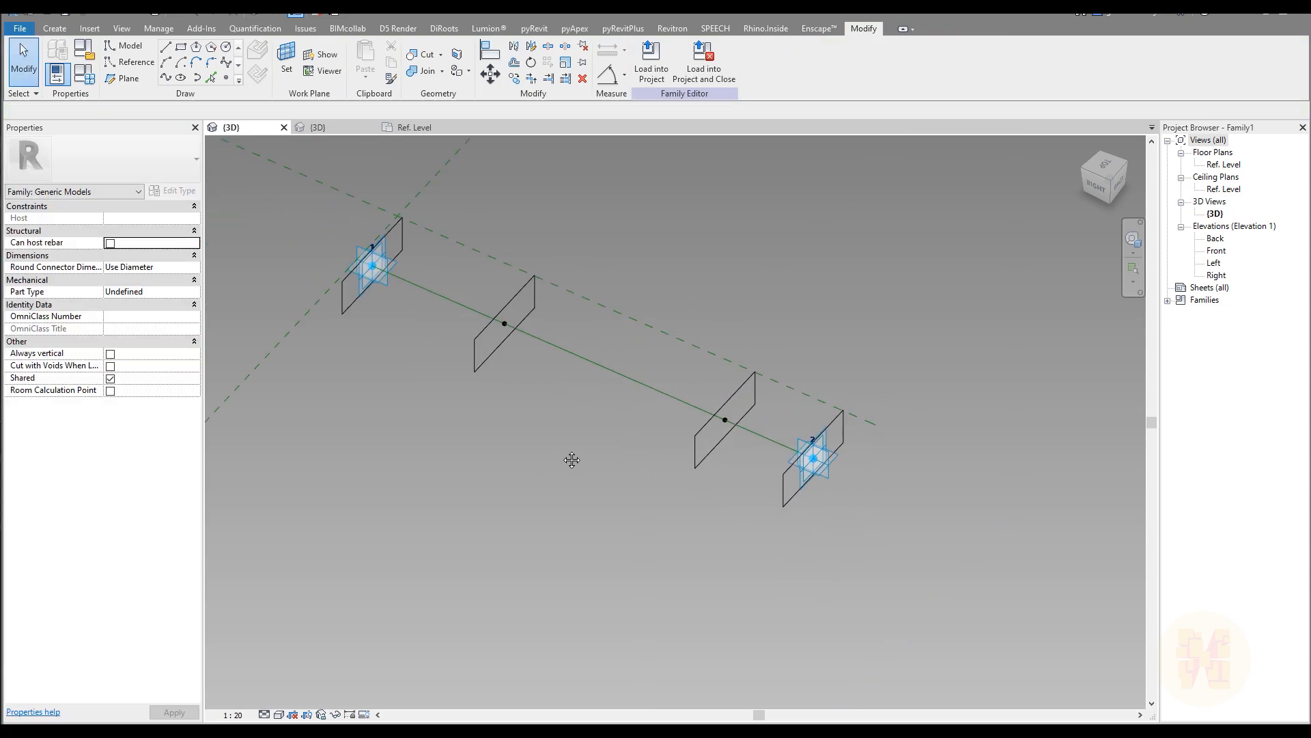
Try creating a solid form between the profile at adaptive point 1 and the adjacent hosted profile, and undo it
{"action": "scroll", "coordinate": [553, 369], "scroll_direction": "up", "scroll_amount": 2}
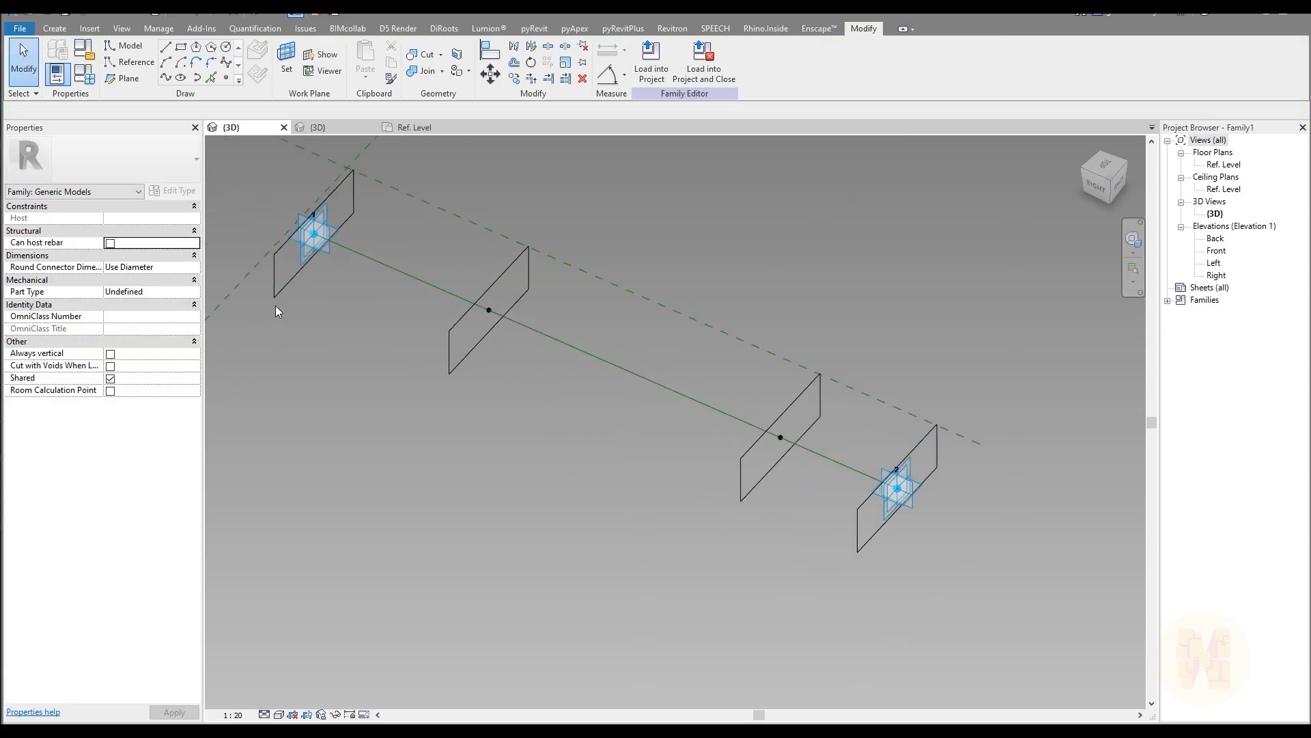
{"action": "left_click", "coordinate": [288, 286]}
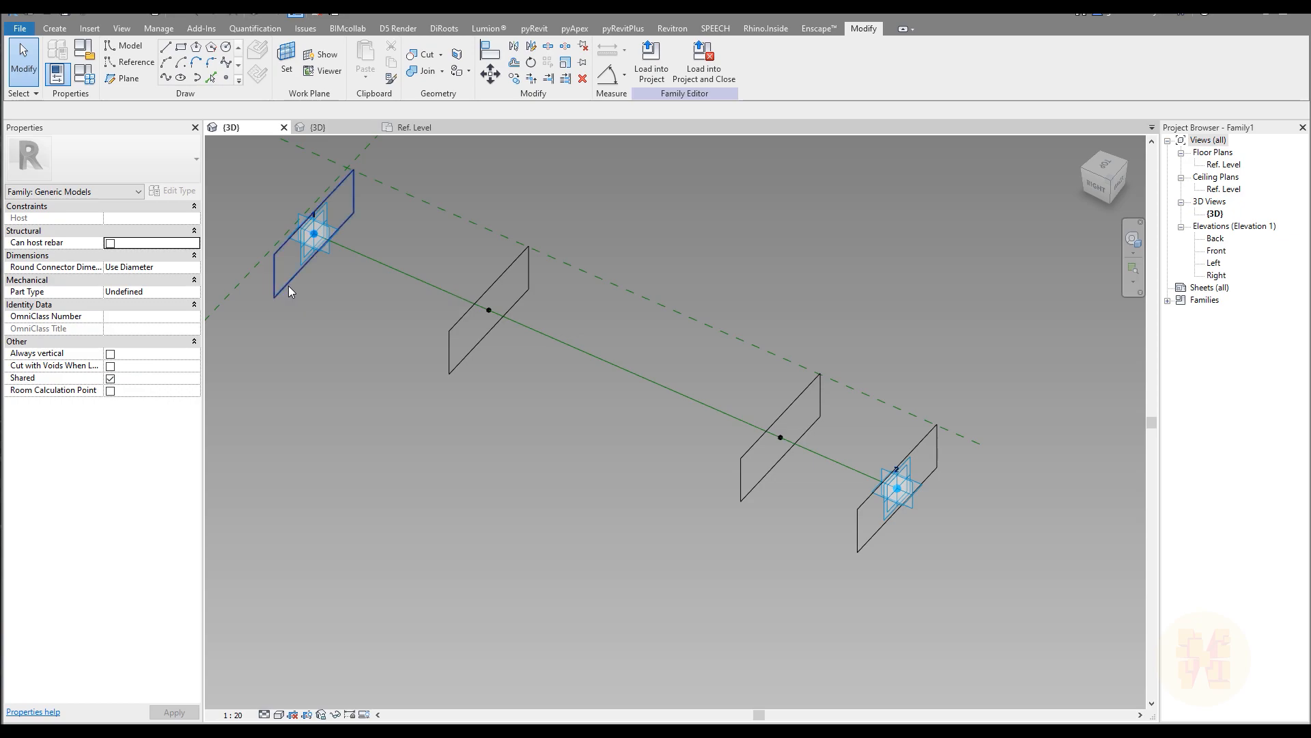
{"action": "left_click", "coordinate": [472, 354]}
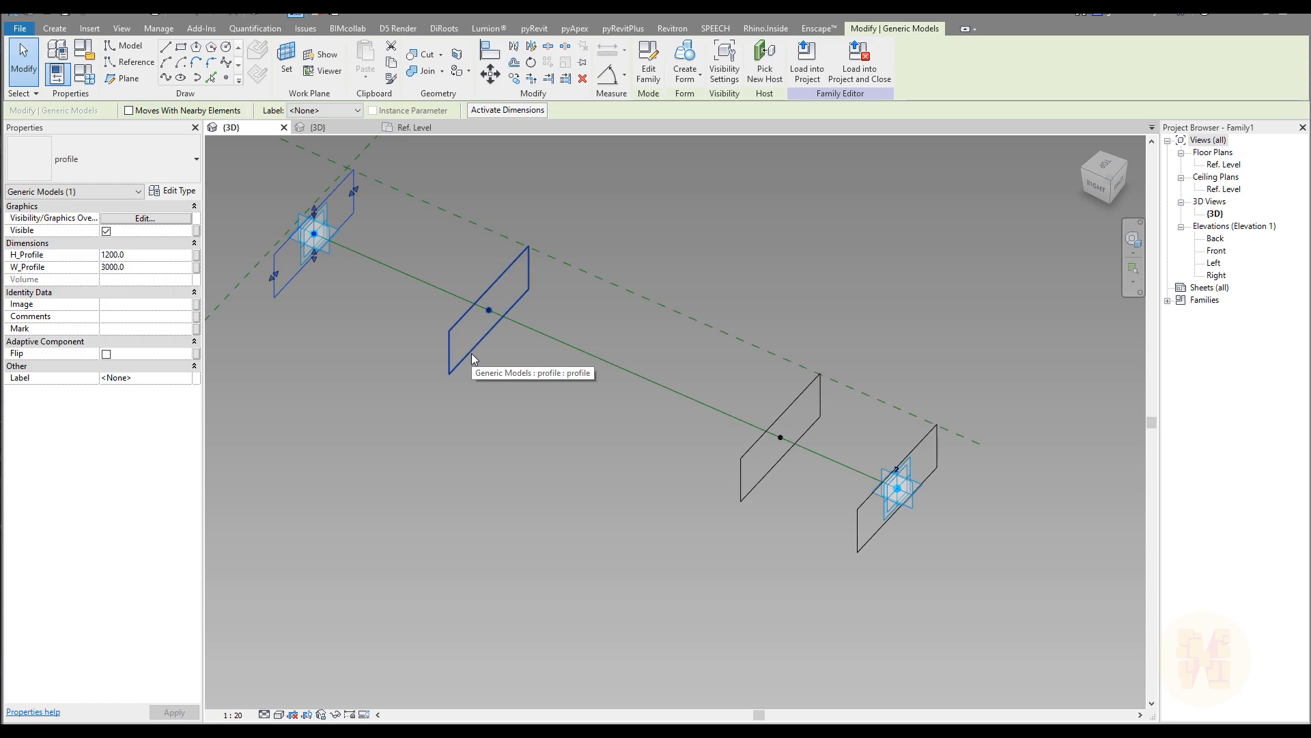
{"action": "left_click", "coordinate": [471, 354], "text": "ctrl"}
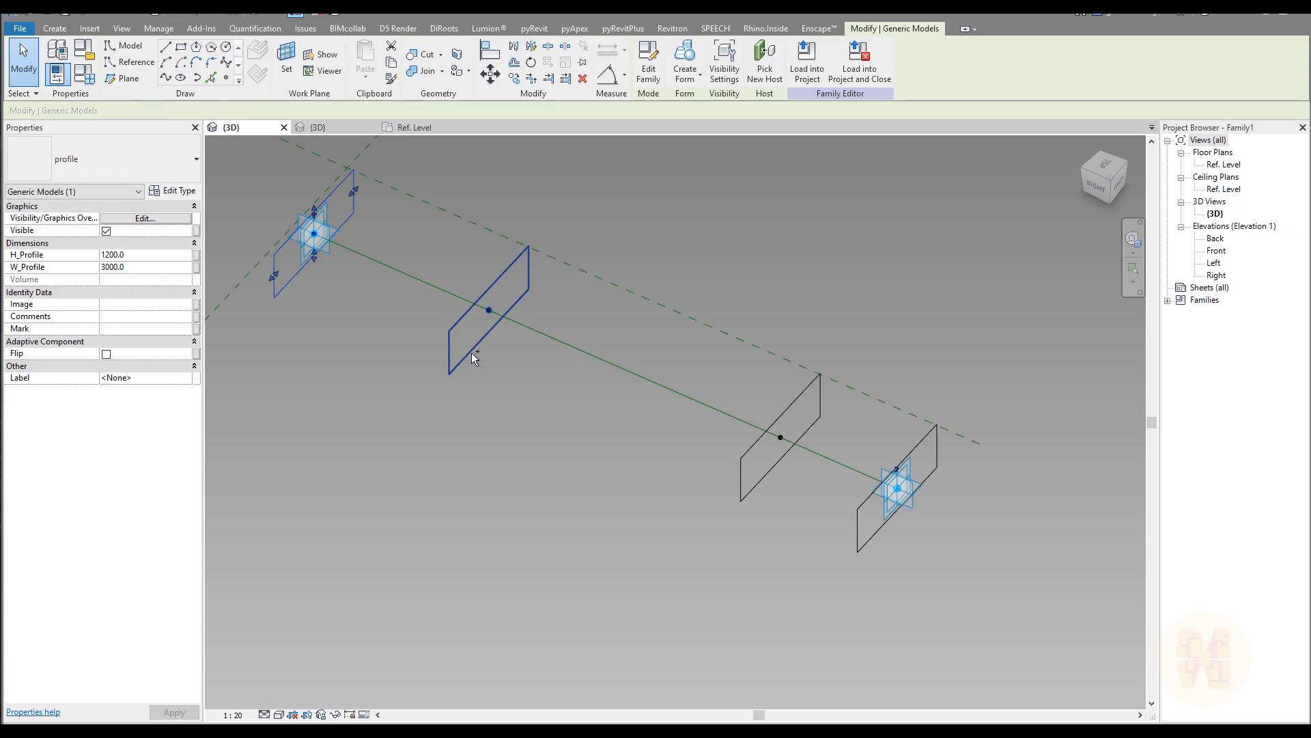
{"action": "left_click", "coordinate": [696, 56]}
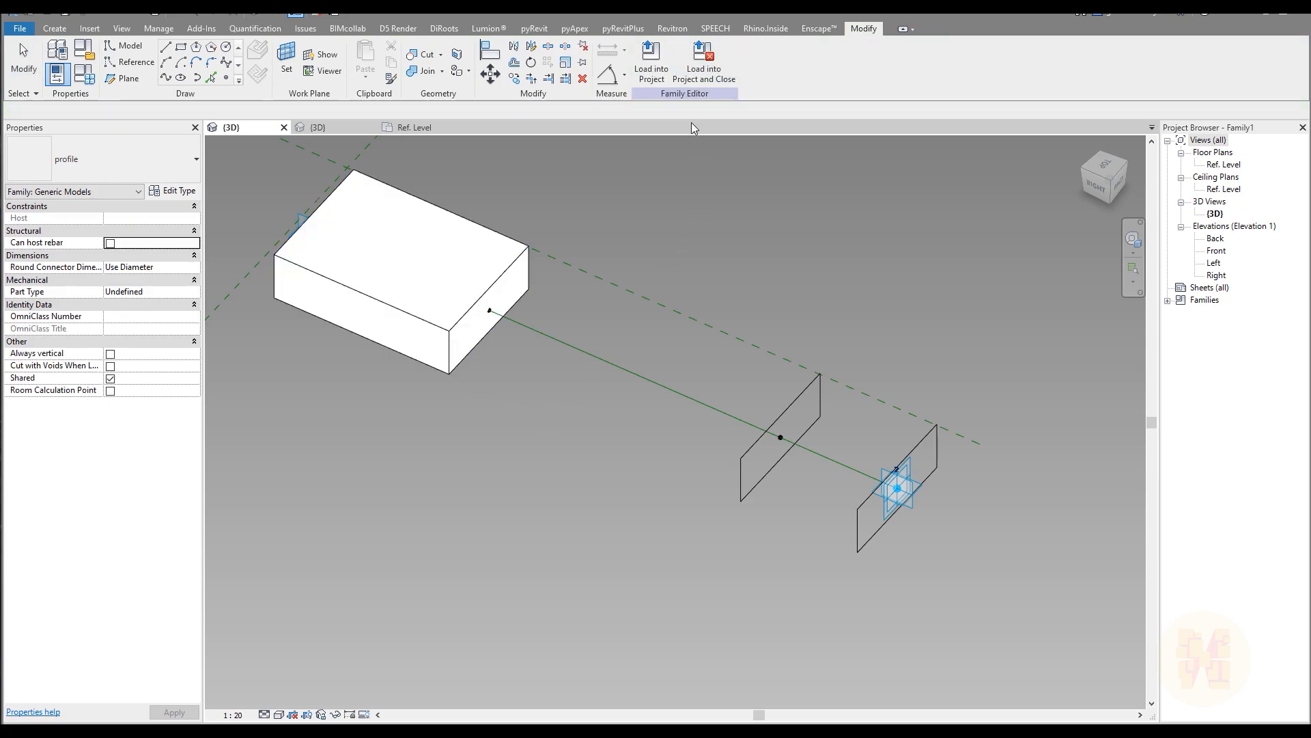
{"action": "key", "text": "ctrl+z"}
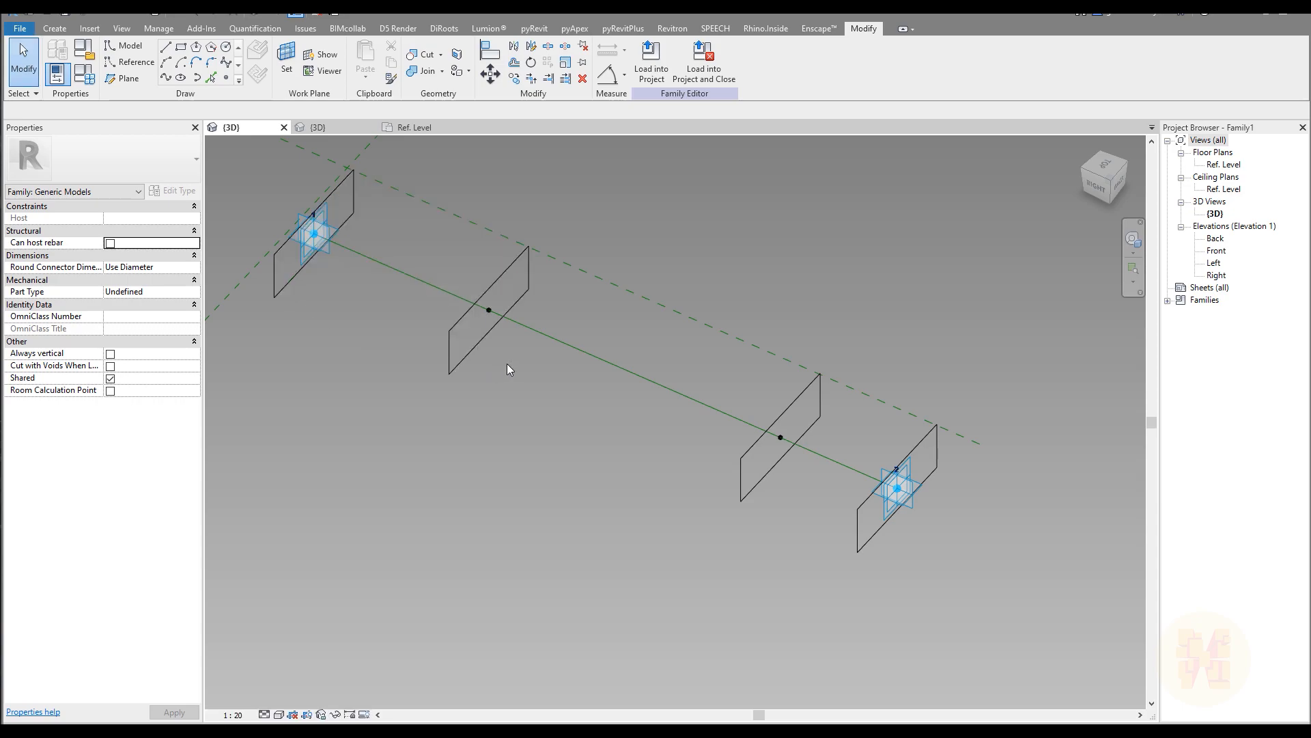
{"action": "left_click", "coordinate": [286, 286]}
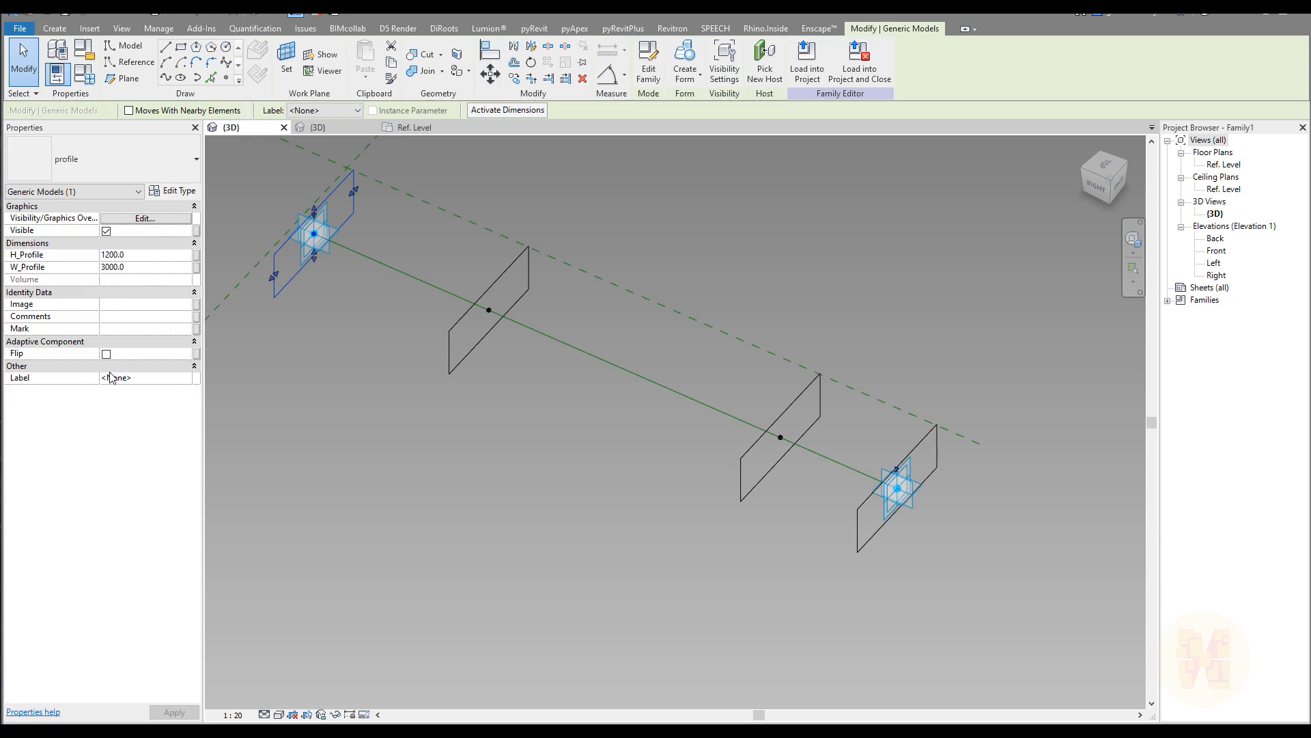
{"action": "middle_click_drag", "start_coordinate": [301, 328], "coordinate": [374, 369]}
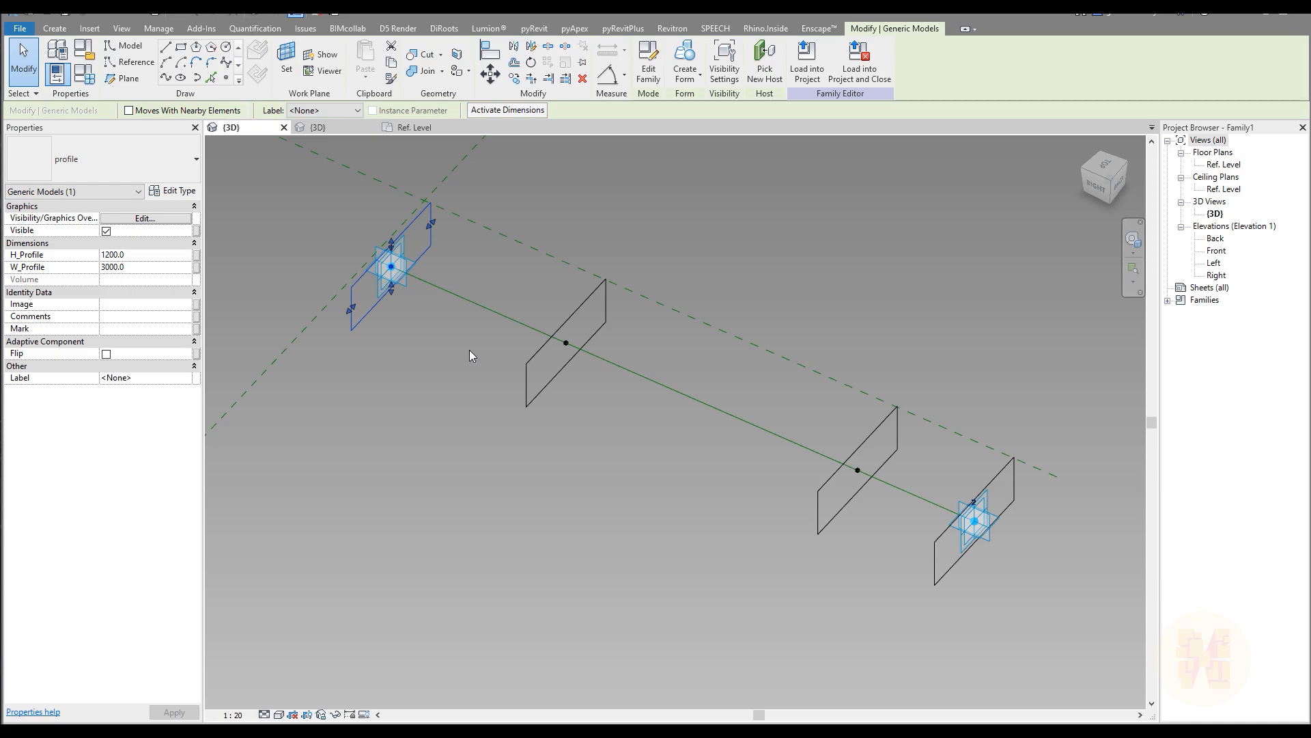
{"action": "left_click", "coordinate": [870, 250]}
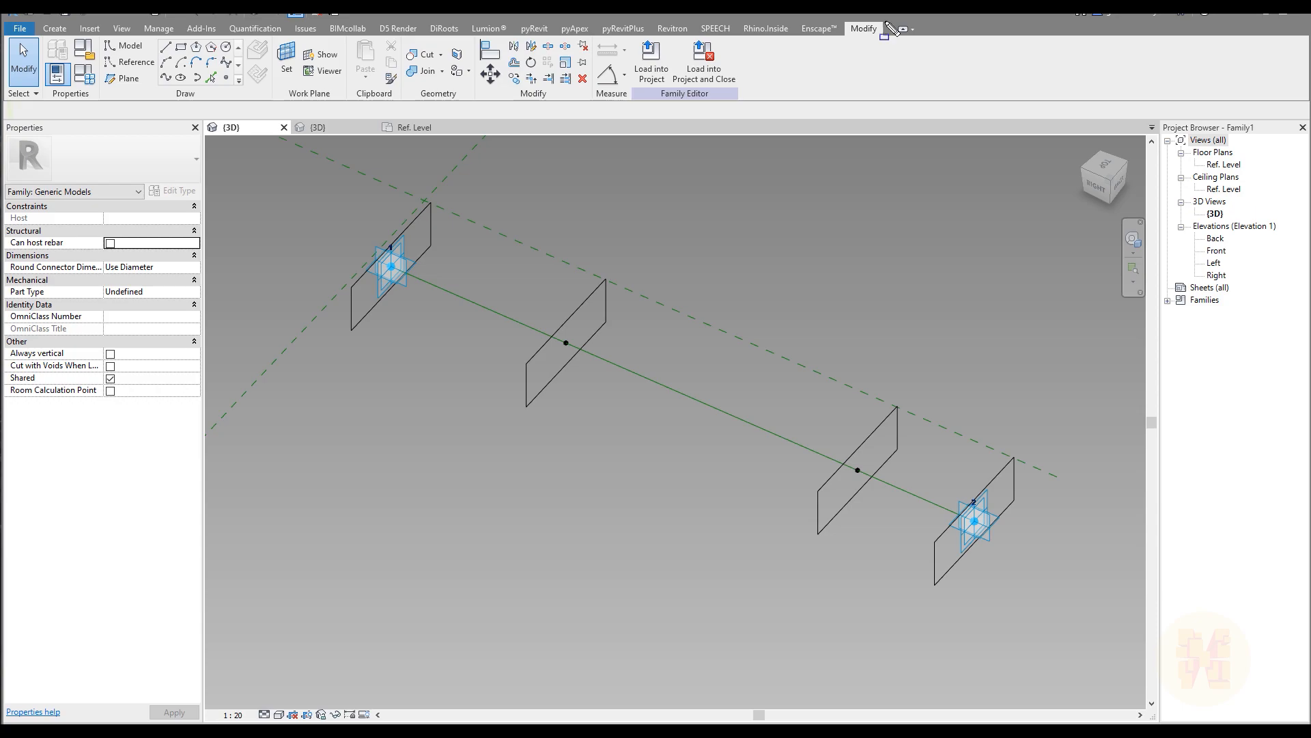
{"action": "mouse_move", "coordinate": [414, 201]}
{"action": "left_mouse_down"}
{"action": "mouse_move", "coordinate": [403, 297]}
{"action": "mouse_move", "coordinate": [456, 202]}
{"action": "left_mouse_up"}
{"action": "mouse_move", "coordinate": [532, 266]}
{"action": "left_mouse_down"}
{"action": "mouse_move", "coordinate": [502, 430]}
{"action": "mouse_move", "coordinate": [539, 269]}
{"action": "left_mouse_up"}
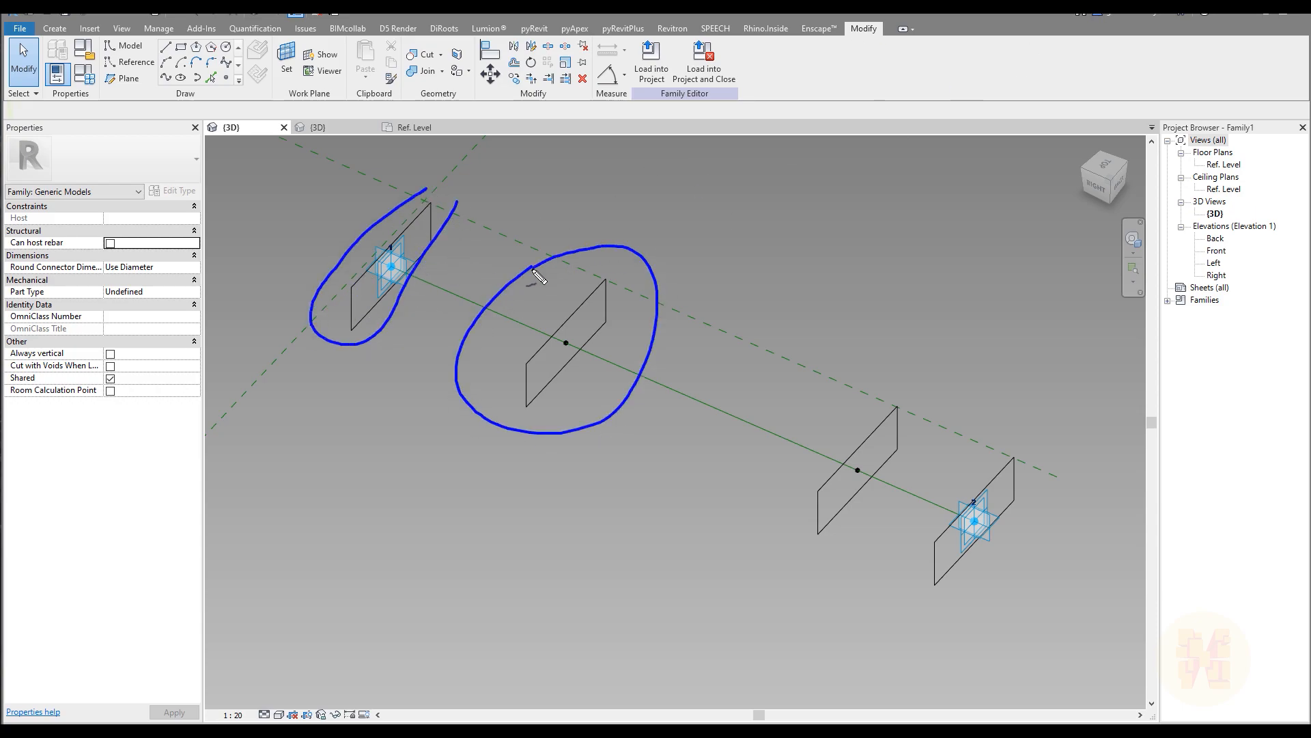
{"action": "mouse_move", "coordinate": [850, 380]}
{"action": "left_mouse_down"}
{"action": "mouse_move", "coordinate": [866, 558]}
{"action": "mouse_move", "coordinate": [893, 396]}
{"action": "left_mouse_up"}
{"action": "mouse_move", "coordinate": [1002, 435]}
{"action": "left_mouse_down"}
{"action": "mouse_move", "coordinate": [912, 574]}
{"action": "mouse_move", "coordinate": [1035, 472]}
{"action": "mouse_move", "coordinate": [1025, 436]}
{"action": "left_mouse_up"}
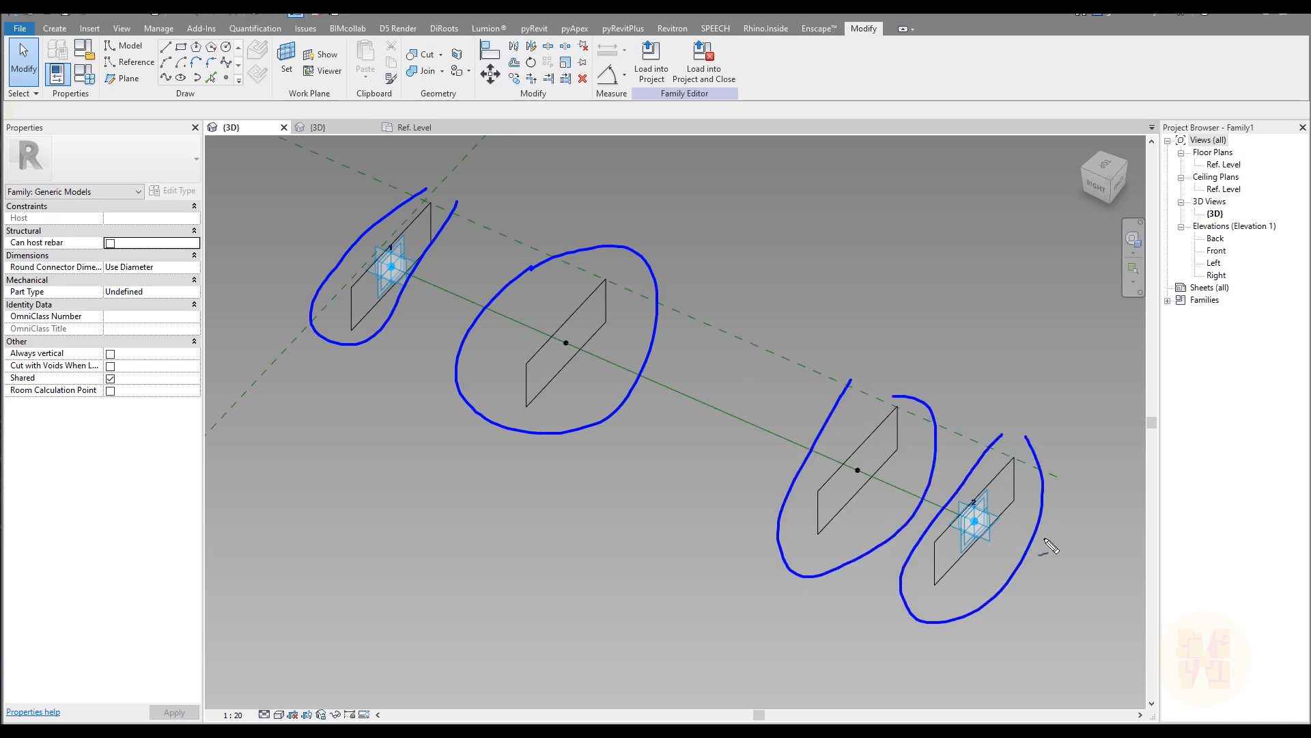
{"action": "left_click_drag", "start_coordinate": [350, 354], "coordinate": [374, 480]}
{"action": "left_click_drag", "start_coordinate": [510, 449], "coordinate": [400, 496]}
{"action": "left_click_drag", "start_coordinate": [788, 572], "coordinate": [733, 635]}
{"action": "left_click_drag", "start_coordinate": [919, 632], "coordinate": [737, 659]}
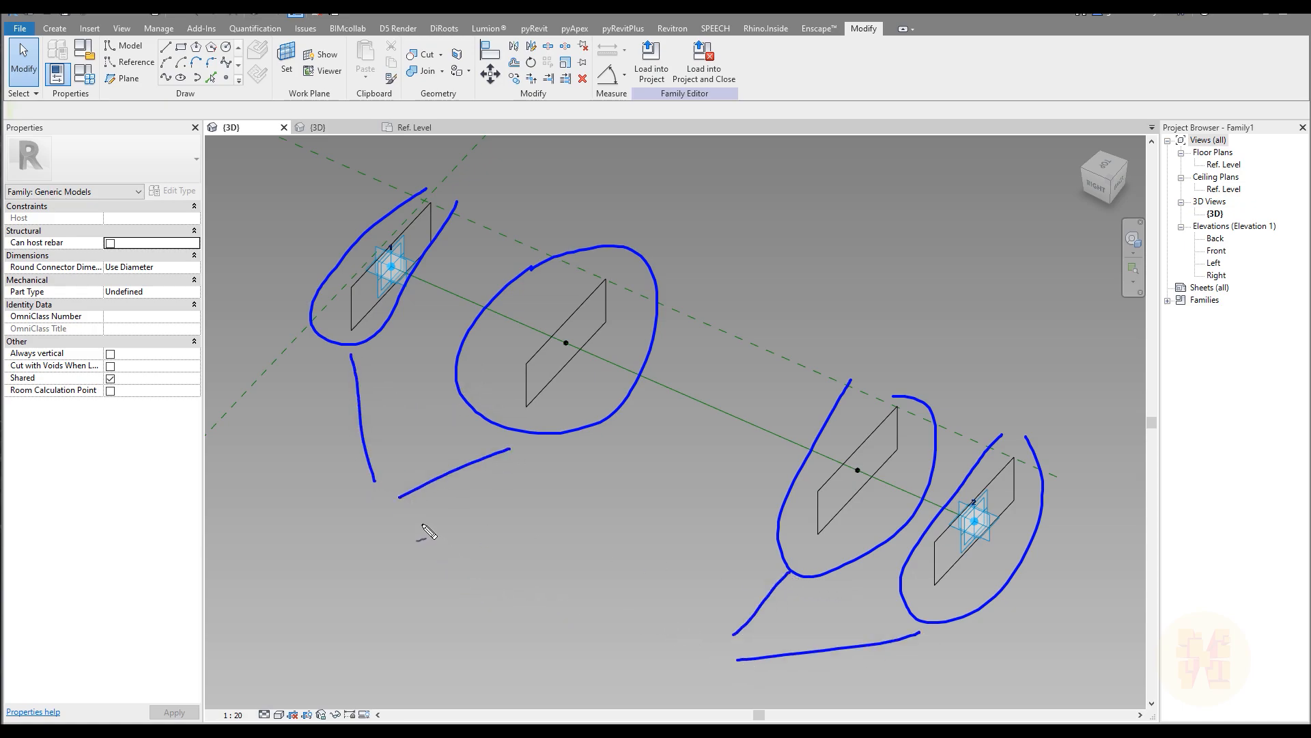
{"action": "mouse_move", "coordinate": [471, 535]}
{"action": "left_mouse_down"}
{"action": "mouse_move", "coordinate": [527, 561]}
{"action": "mouse_move", "coordinate": [586, 532]}
{"action": "left_mouse_up"}
{"action": "left_click_drag", "start_coordinate": [496, 631], "coordinate": [490, 676]}
{"action": "mouse_move", "coordinate": [493, 657]}
{"action": "left_mouse_down"}
{"action": "mouse_move", "coordinate": [527, 653]}
{"action": "mouse_move", "coordinate": [528, 673]}
{"action": "left_mouse_up"}
{"action": "key", "text": "Escape"}
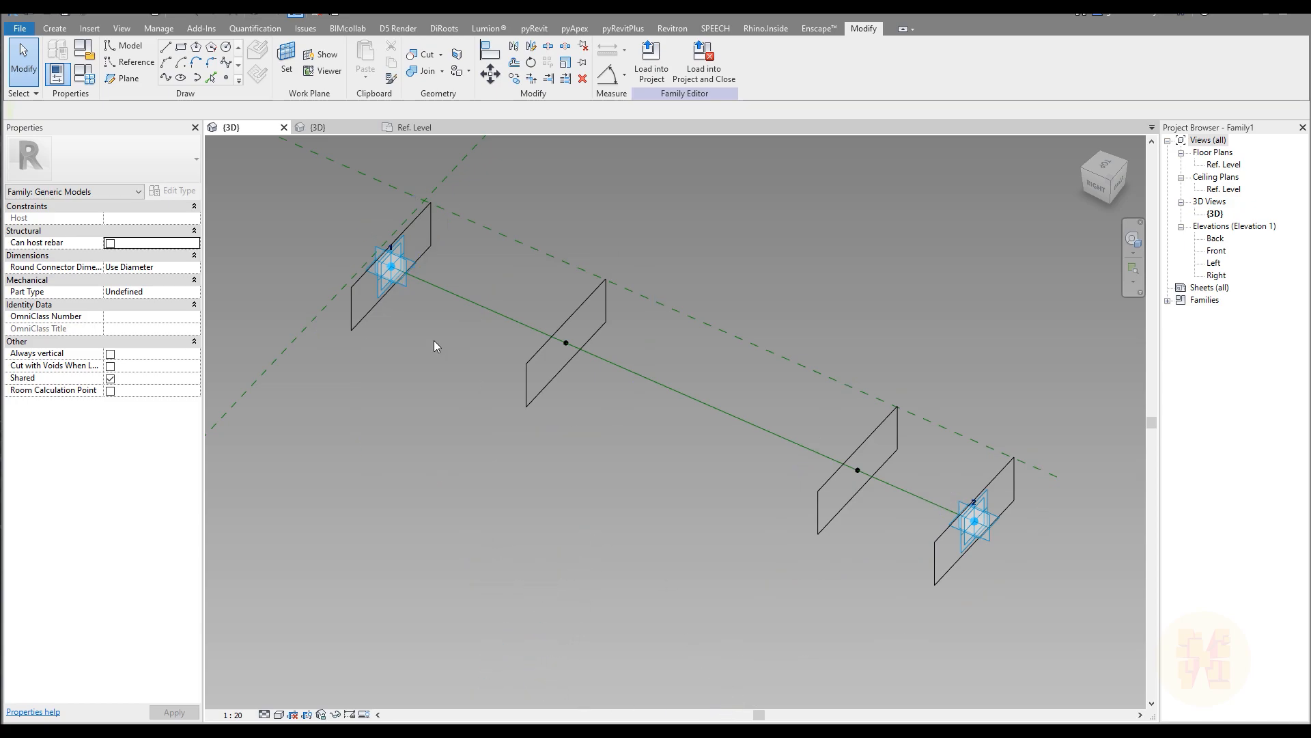
Associate the H_Profile dimension of the profile at adaptive point 1 with a new family parameter named H_Profile
{"action": "left_click", "coordinate": [376, 315]}
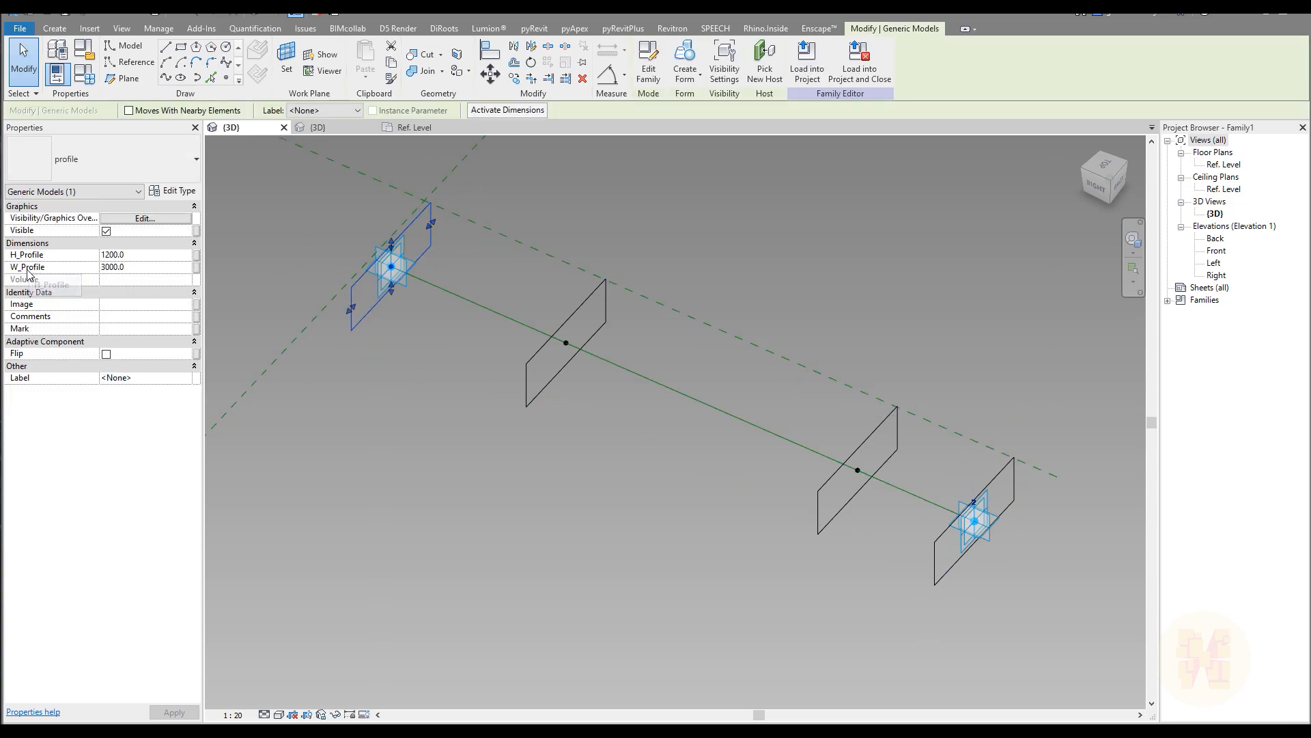
{"action": "left_click", "coordinate": [197, 254]}
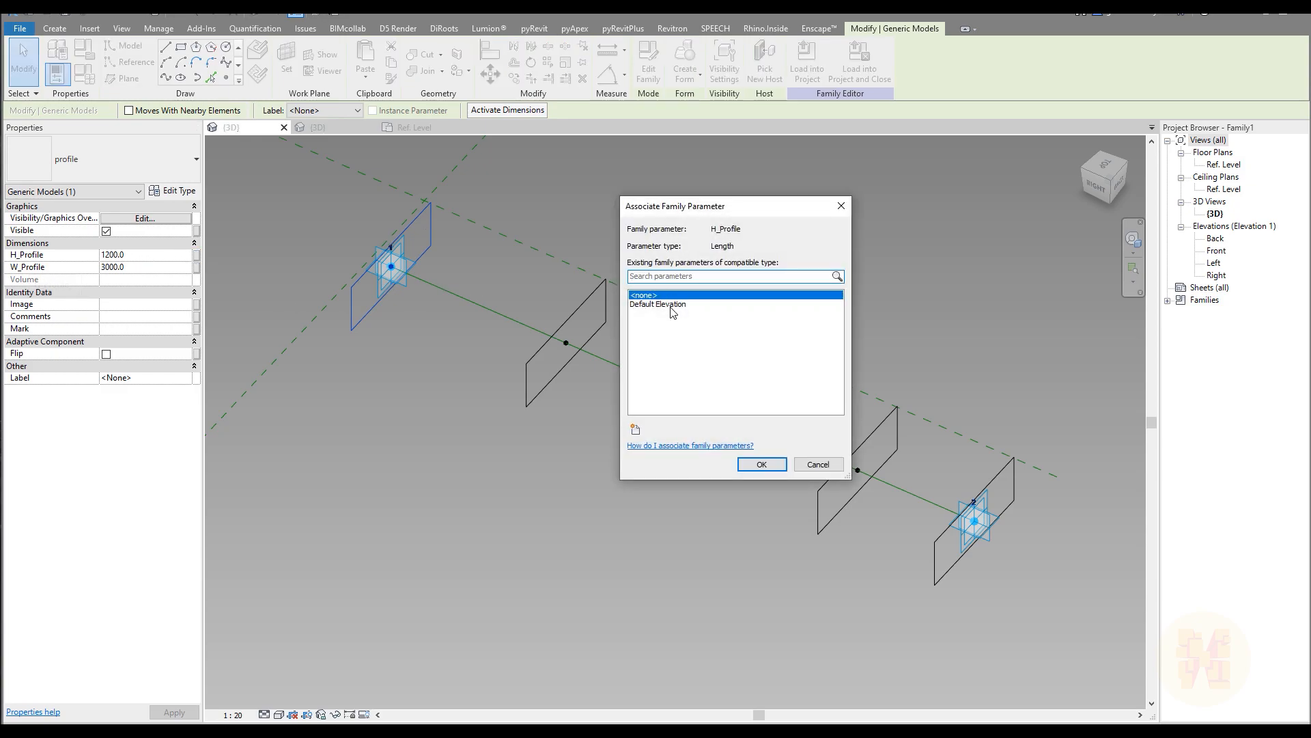
{"action": "left_click", "coordinate": [635, 429]}
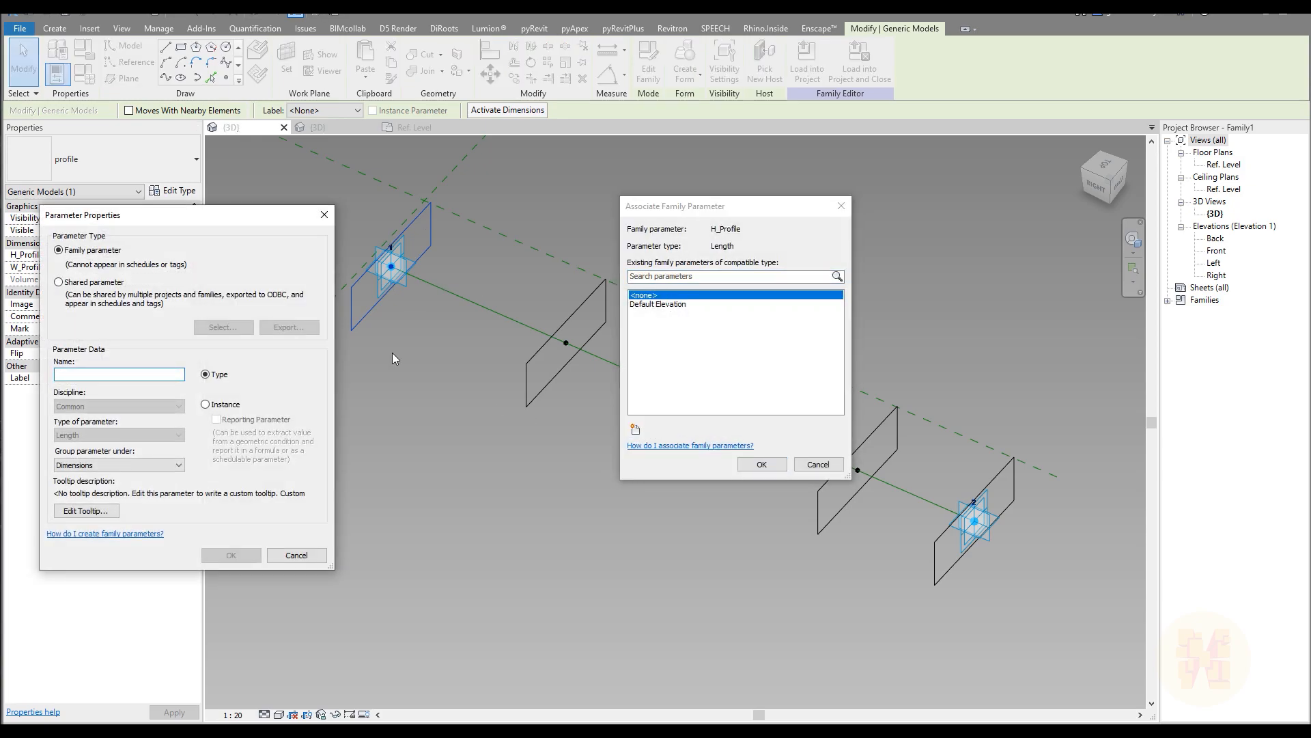
{"action": "left_click_drag", "start_coordinate": [153, 216], "coordinate": [366, 184]}
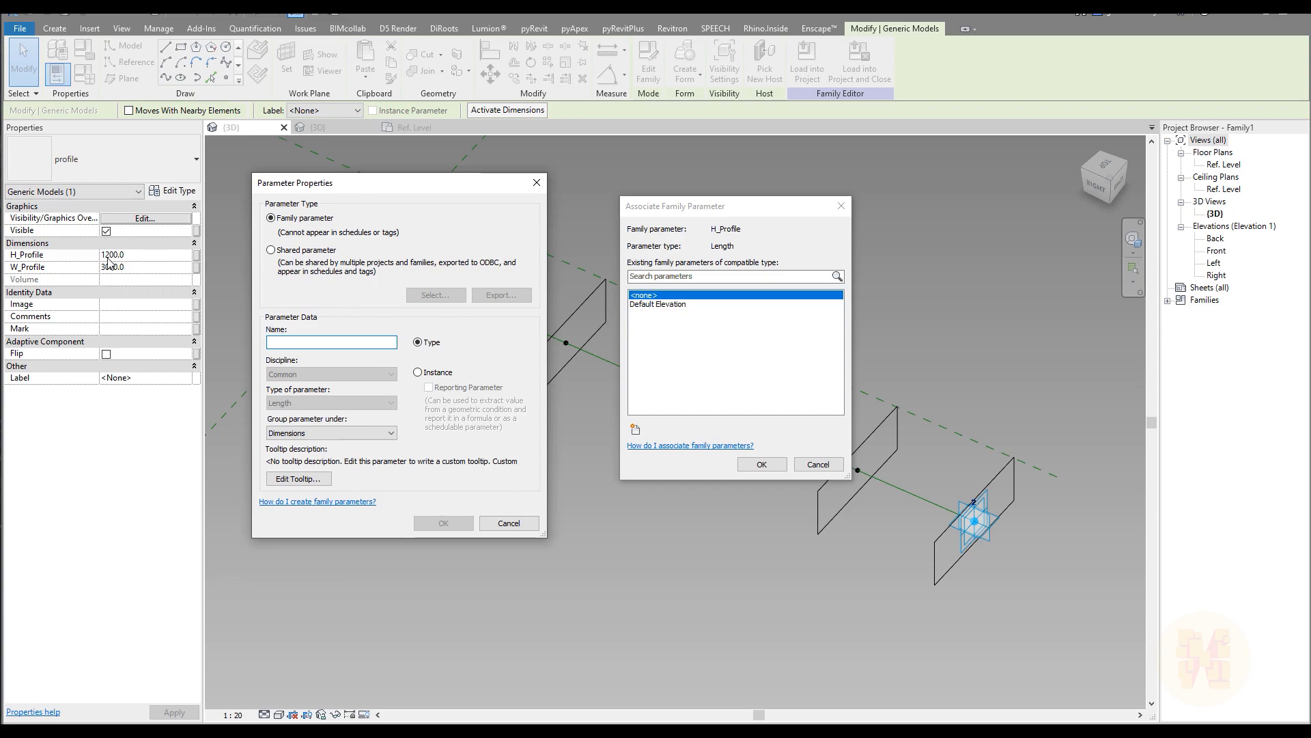
{"action": "type", "text": "H_Profile"}
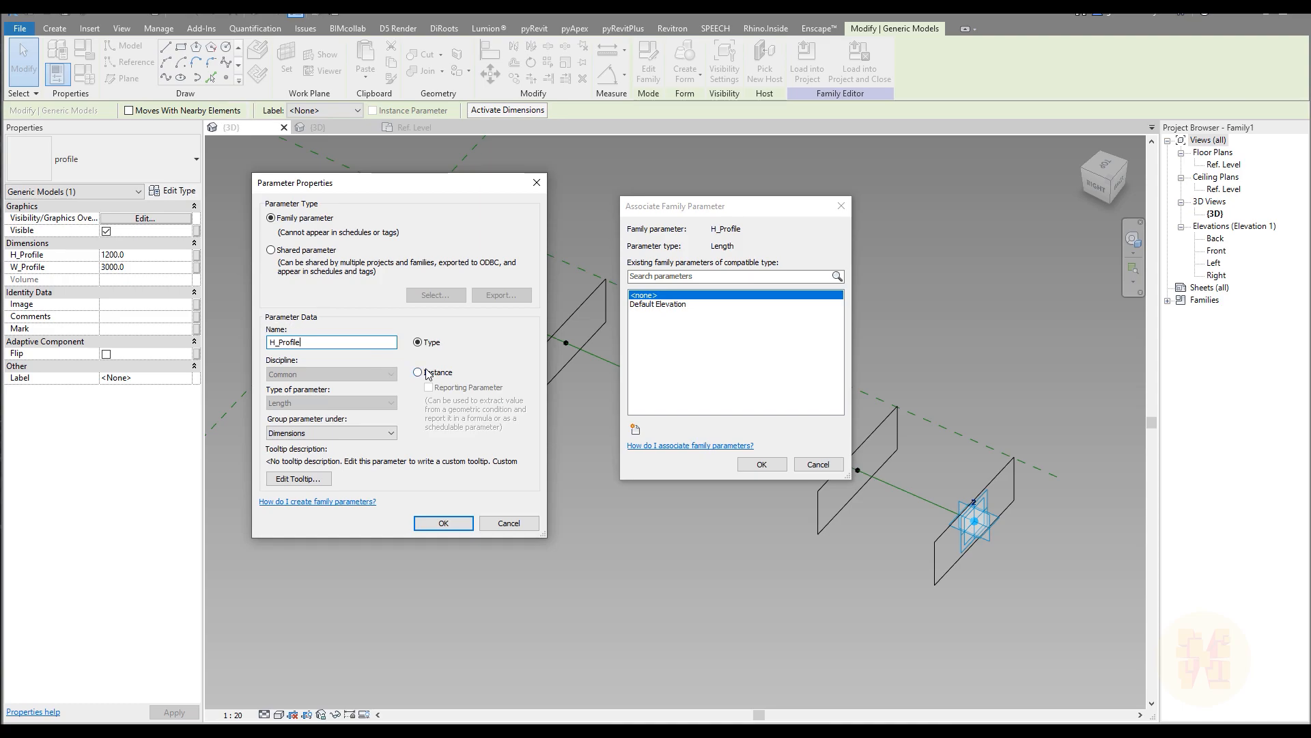
{"action": "left_click", "coordinate": [454, 523]}
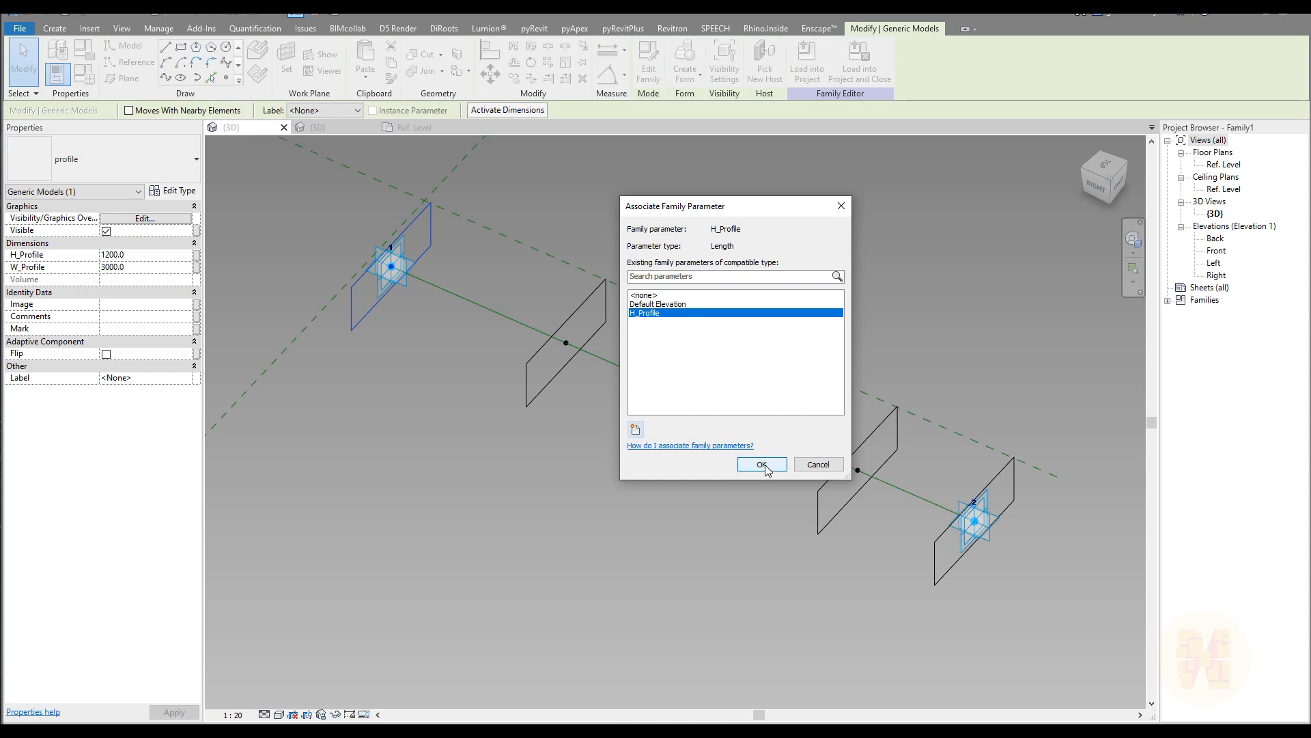
{"action": "left_click", "coordinate": [762, 464]}
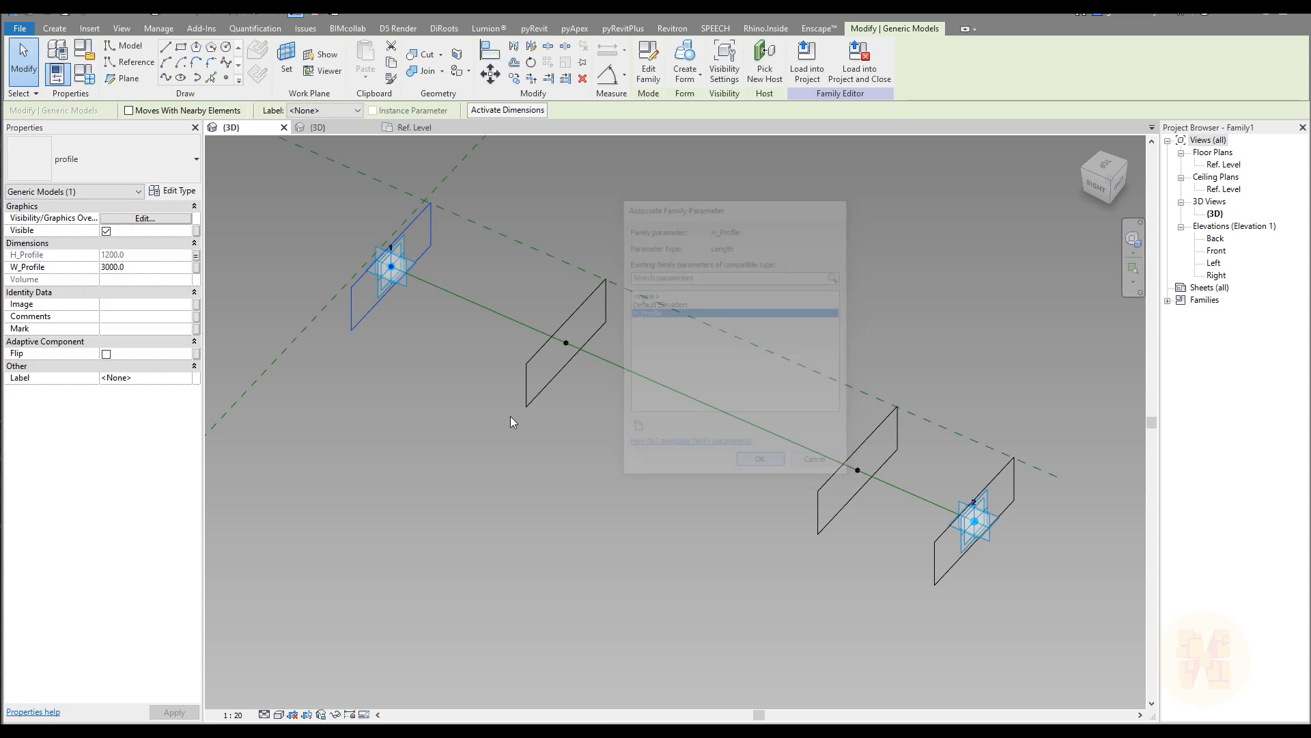
Associate the W_Profile dimension of the profile at adaptive point 1 with a new family parameter named W_Profile
{"action": "left_click", "coordinate": [196, 268]}
{"action": "left_click", "coordinate": [635, 429]}
{"action": "type", "text": "W_Profile"}
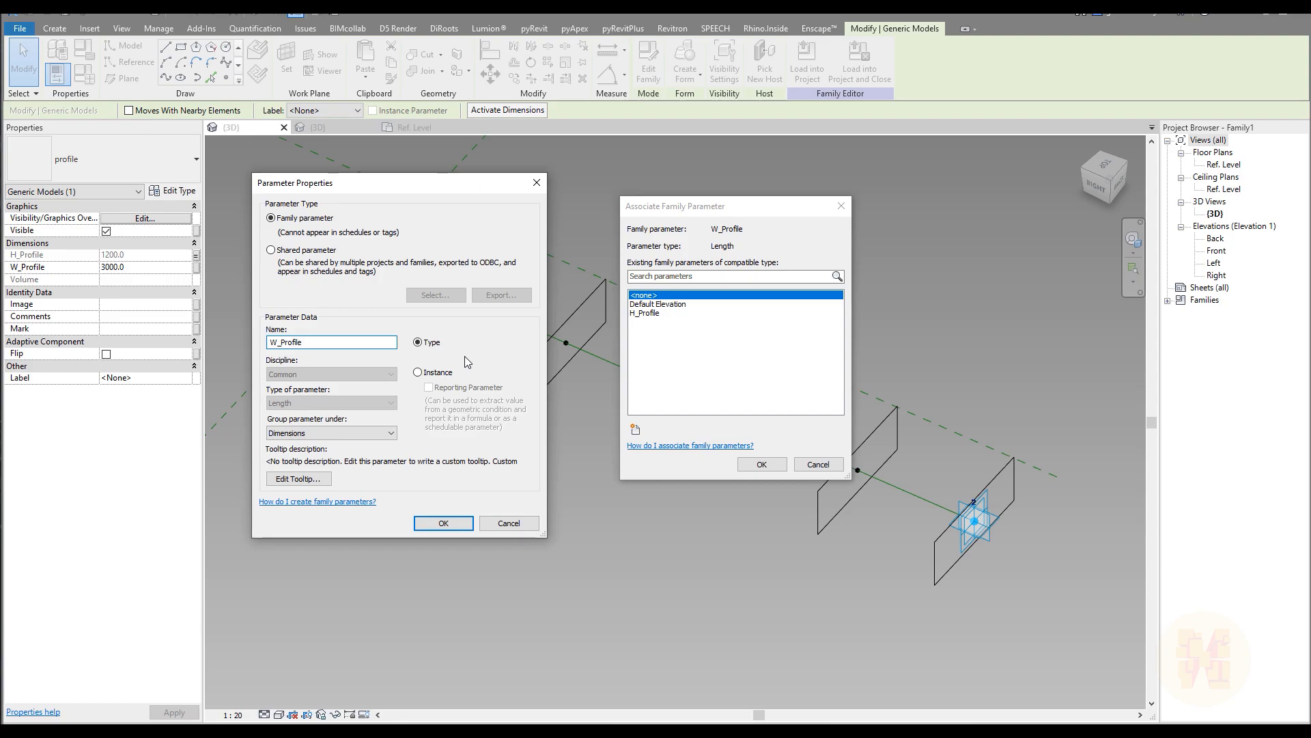
{"action": "left_click", "coordinate": [443, 522]}
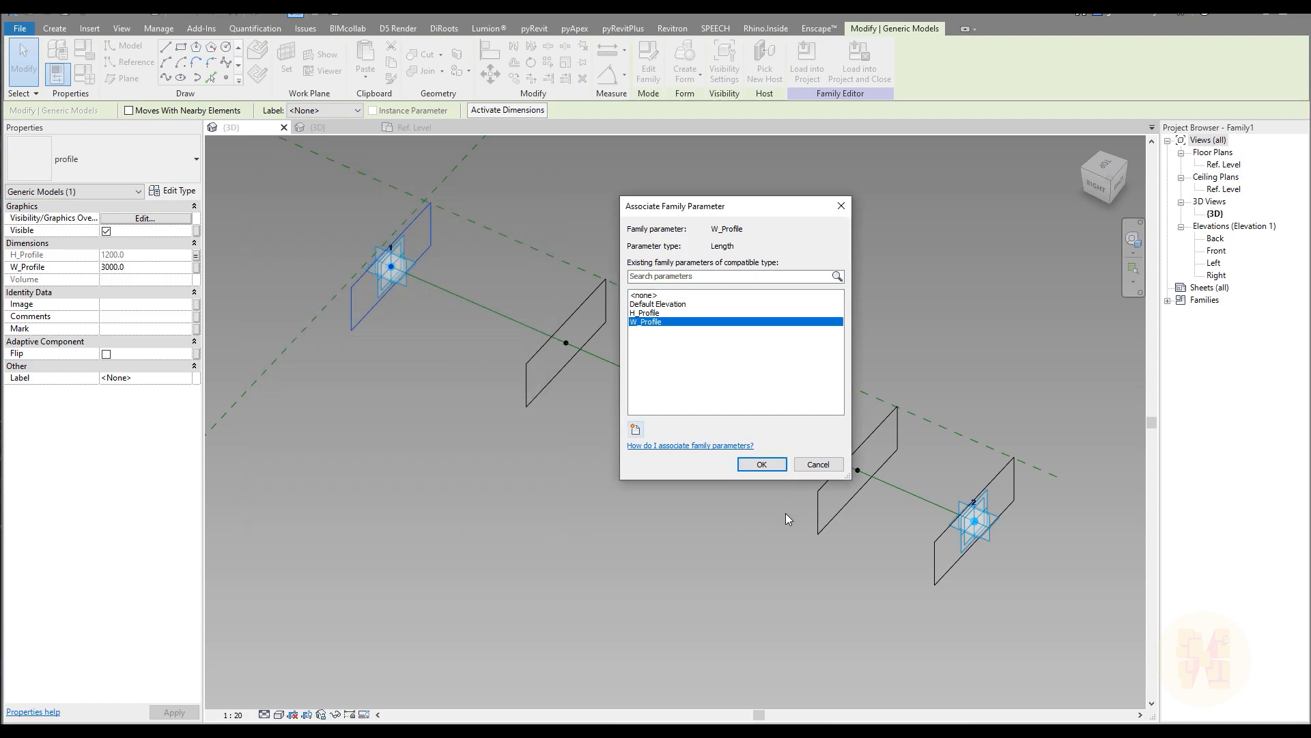
{"action": "left_click", "coordinate": [761, 464]}
{"action": "key", "text": "Escape"}
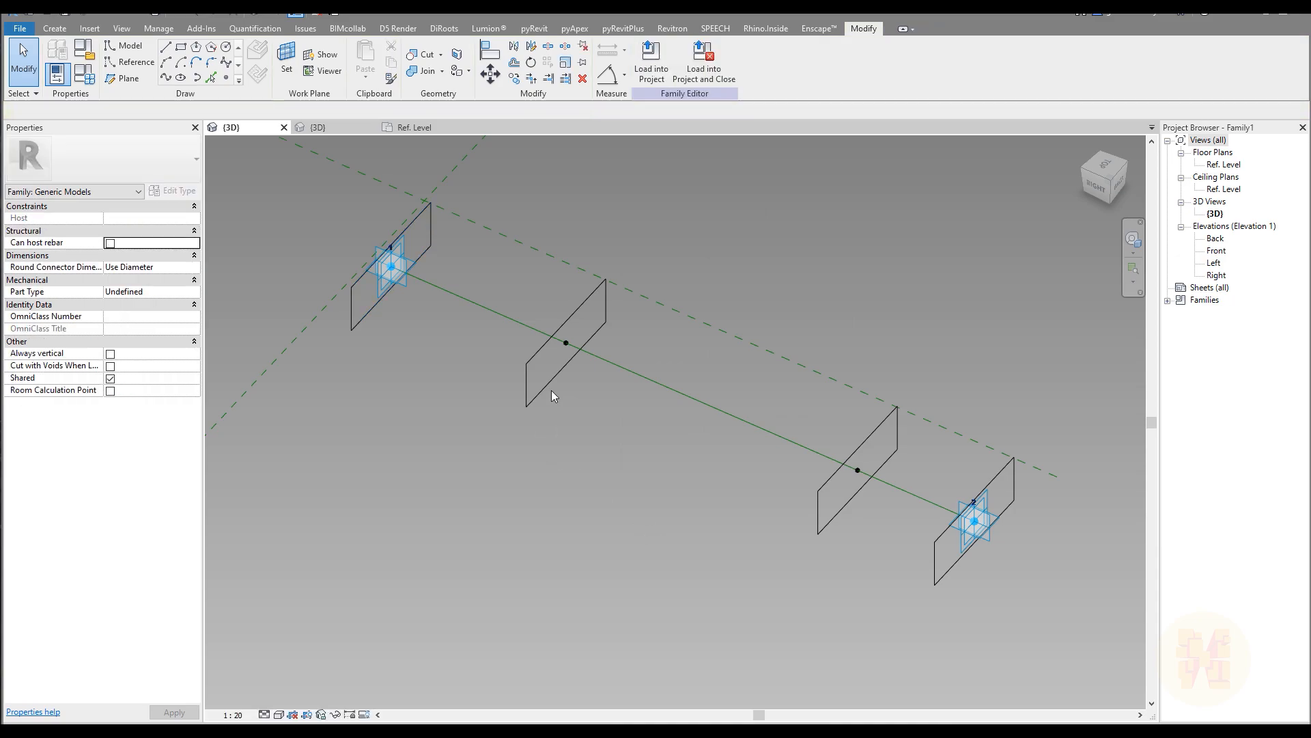
Associate the H_Profile dimension of the other three profiles with the existing H_Profile family parameter
{"action": "left_click", "coordinate": [548, 387]}
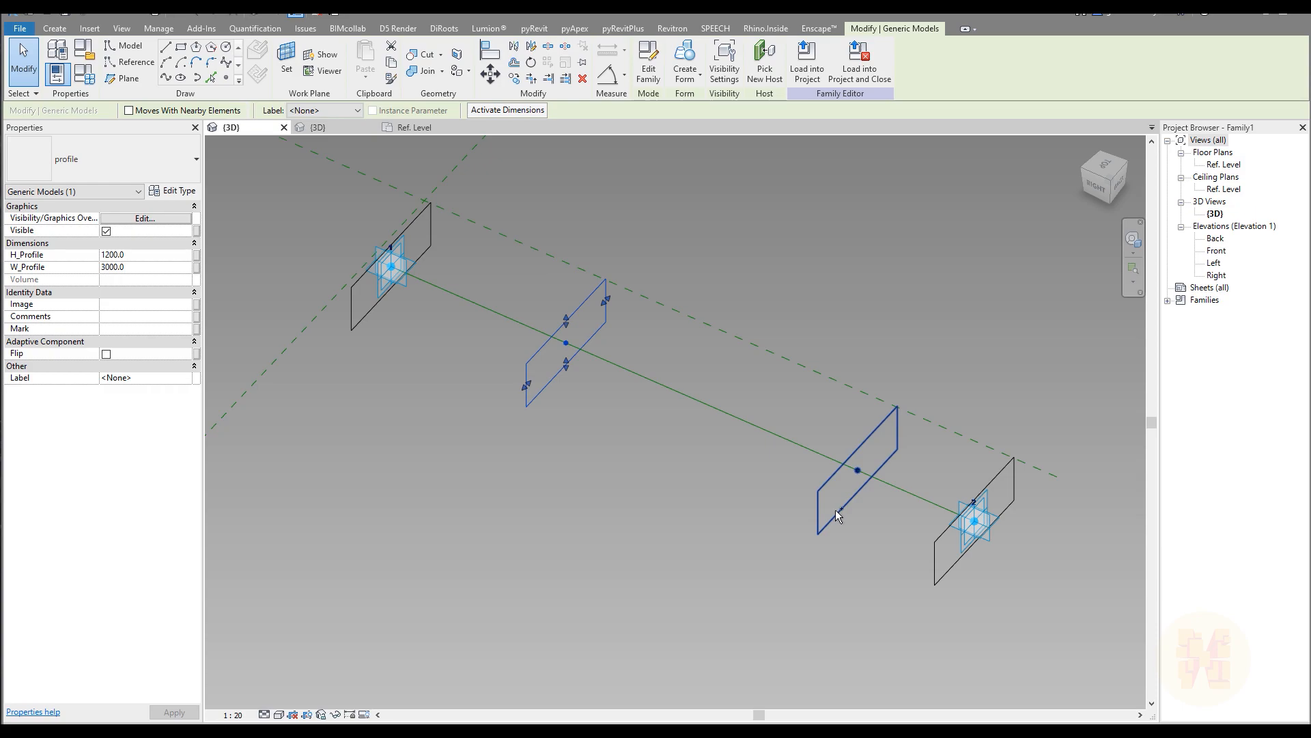
{"action": "left_click", "coordinate": [835, 510], "text": "ctrl"}
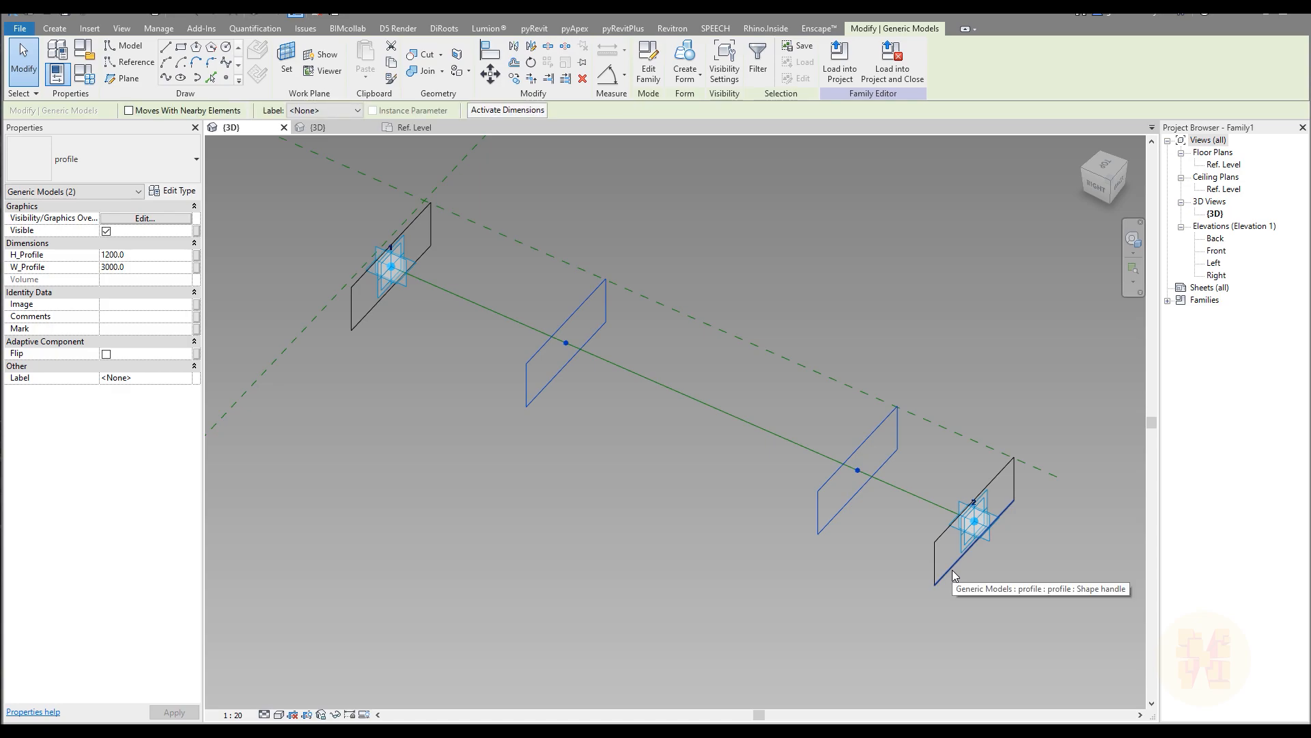
{"action": "key", "text": "Tab"}
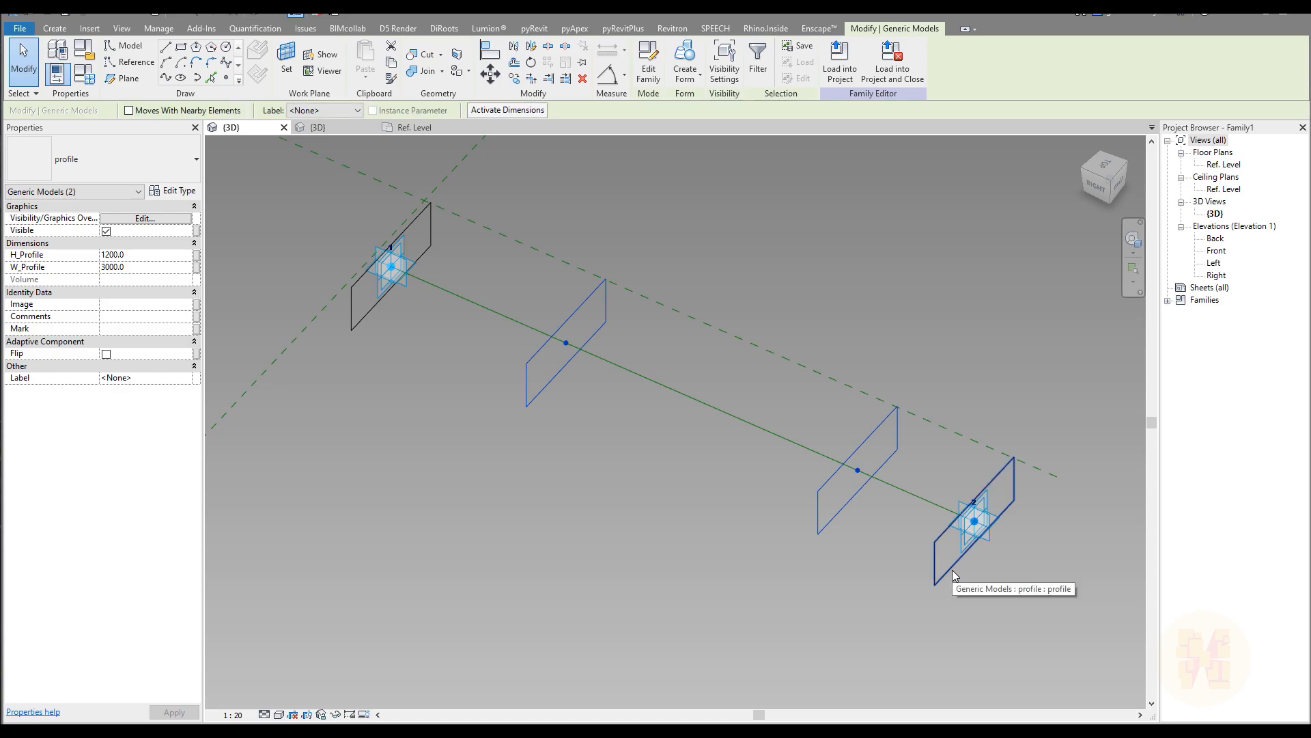
{"action": "left_click", "coordinate": [952, 570], "text": "ctrl"}
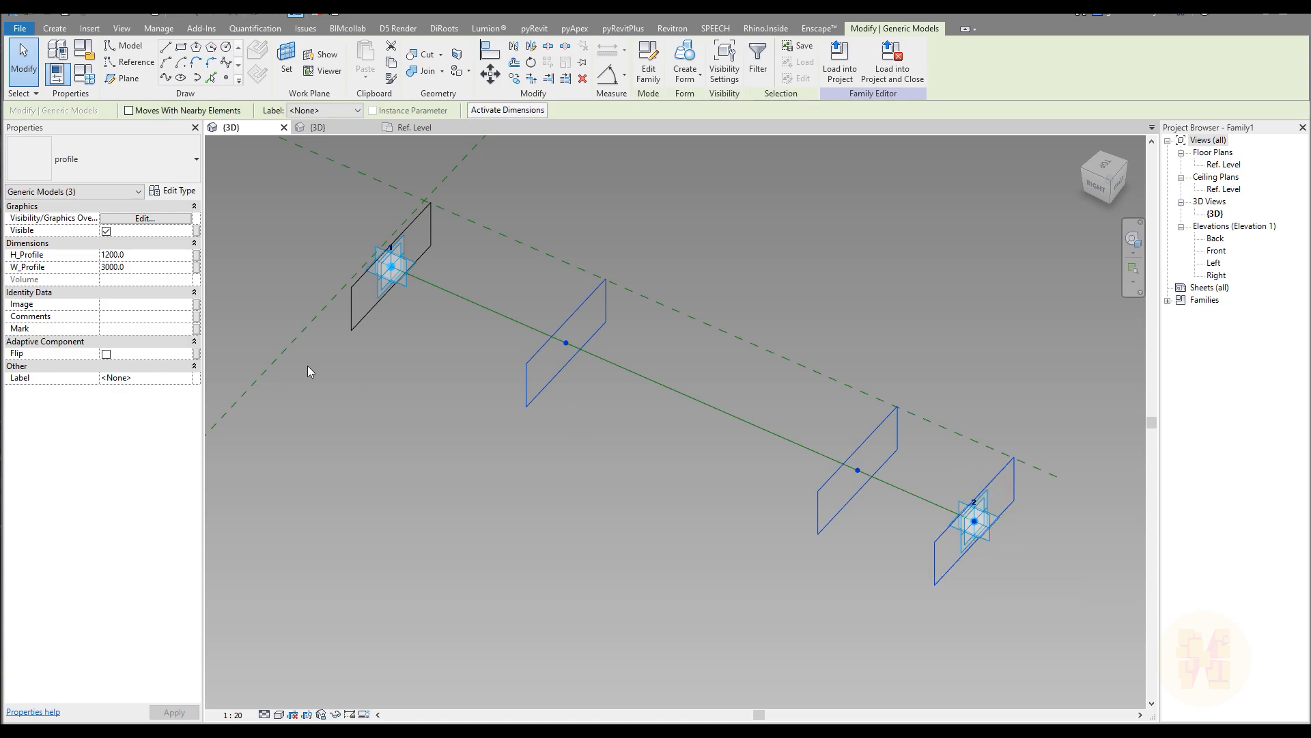
{"action": "left_click", "coordinate": [197, 255]}
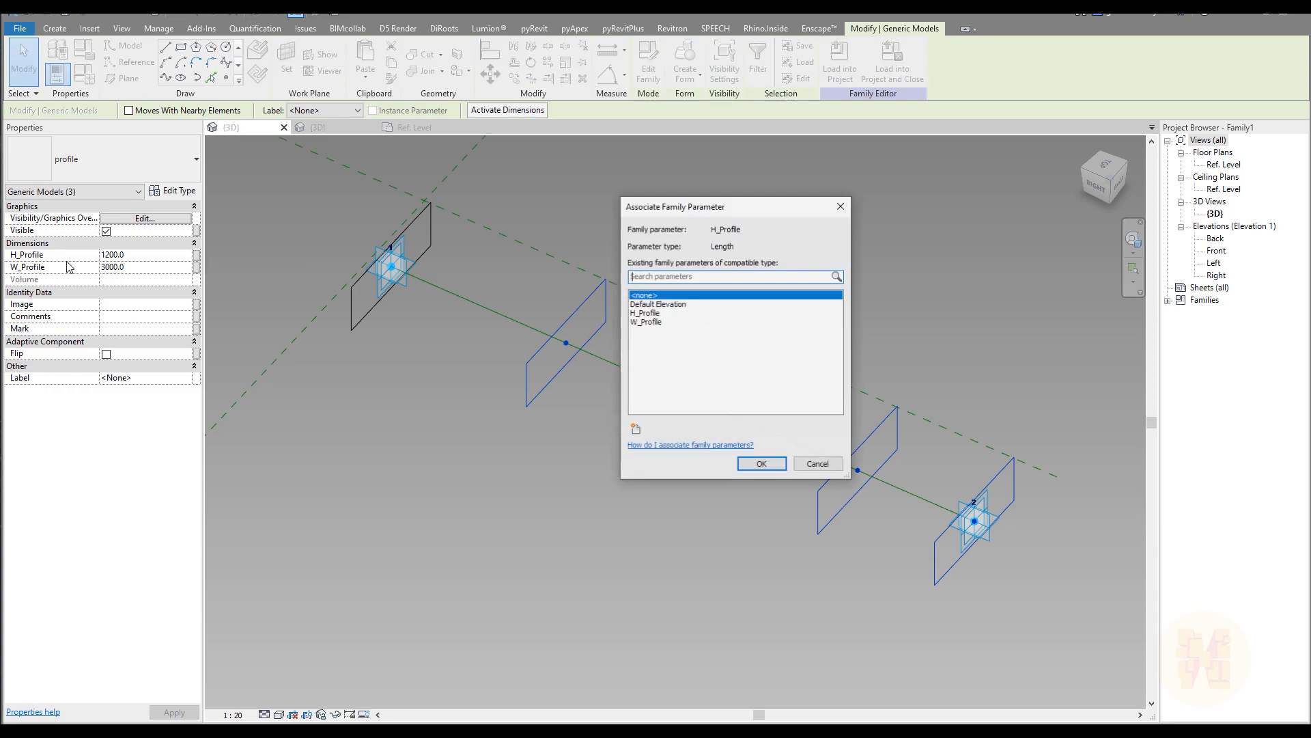
{"action": "left_click", "coordinate": [649, 313]}
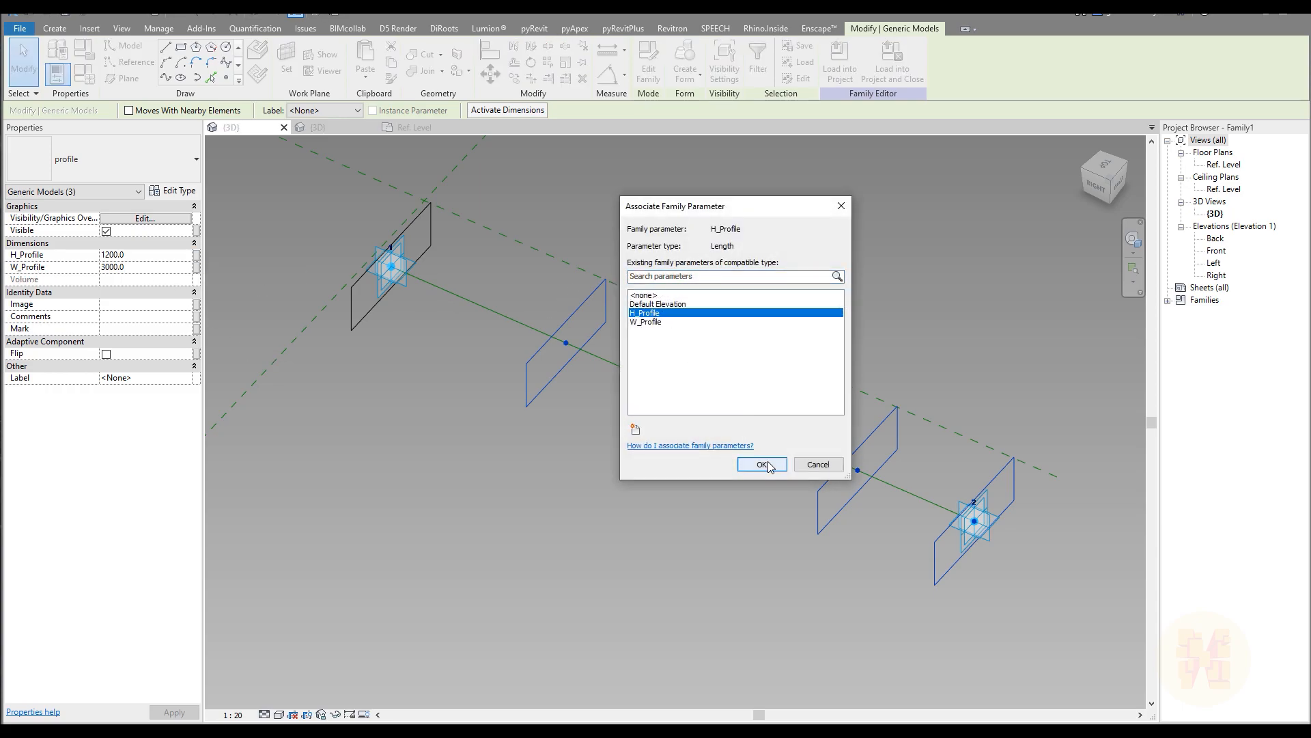
{"action": "left_click", "coordinate": [762, 465]}
Associate the W_Profile dimension of the same three profiles with the existing W_Profile family parameter
{"action": "left_click", "coordinate": [196, 268]}
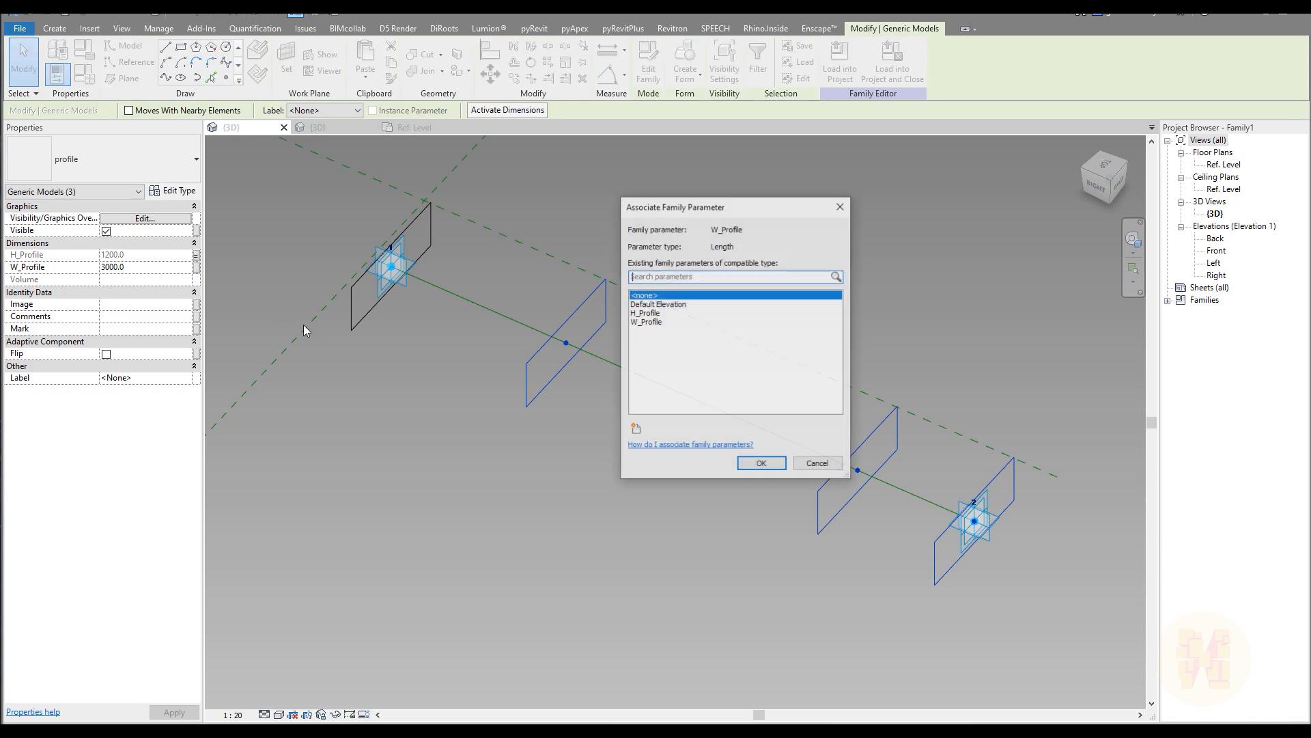
{"action": "left_click", "coordinate": [649, 321]}
{"action": "left_click", "coordinate": [760, 458]}
{"action": "left_click", "coordinate": [688, 538]}
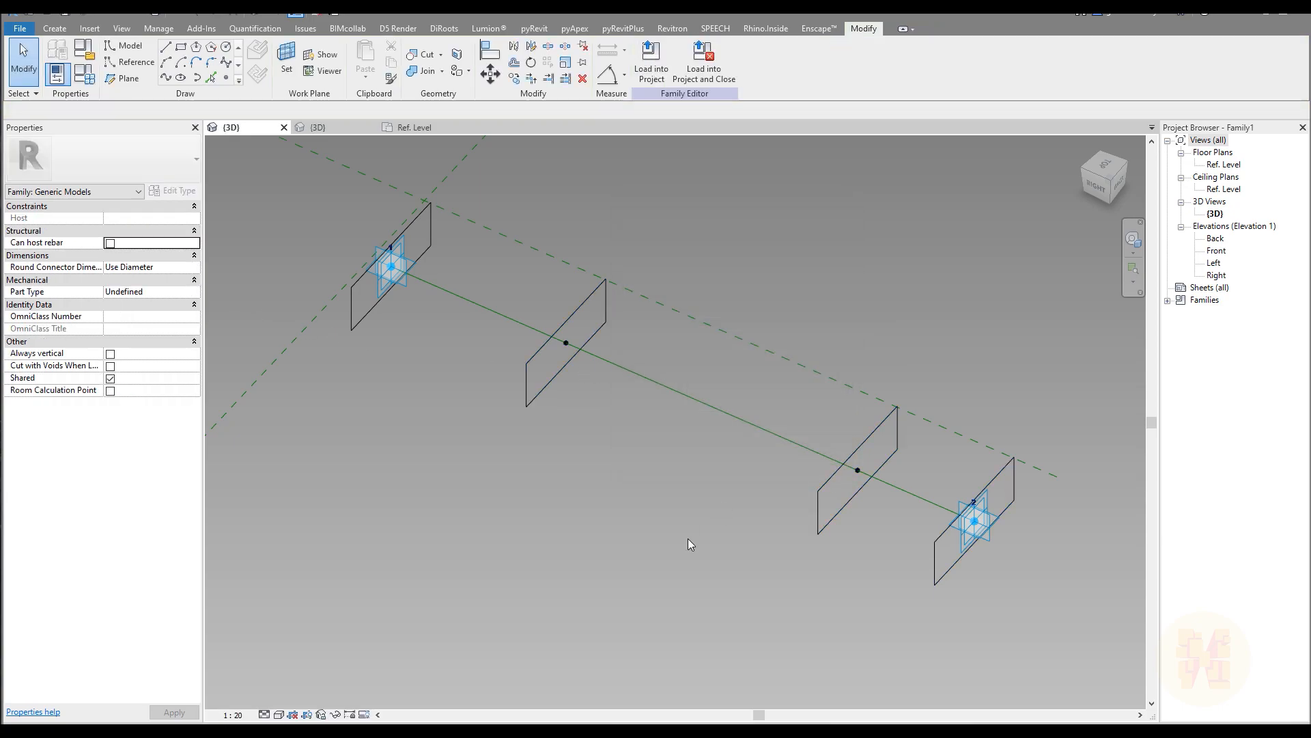
Reorder the family's dimension parameters so that H_Profile and W_Profile follow the two R_Profile rotation parameters
{"action": "left_click", "coordinate": [84, 75]}
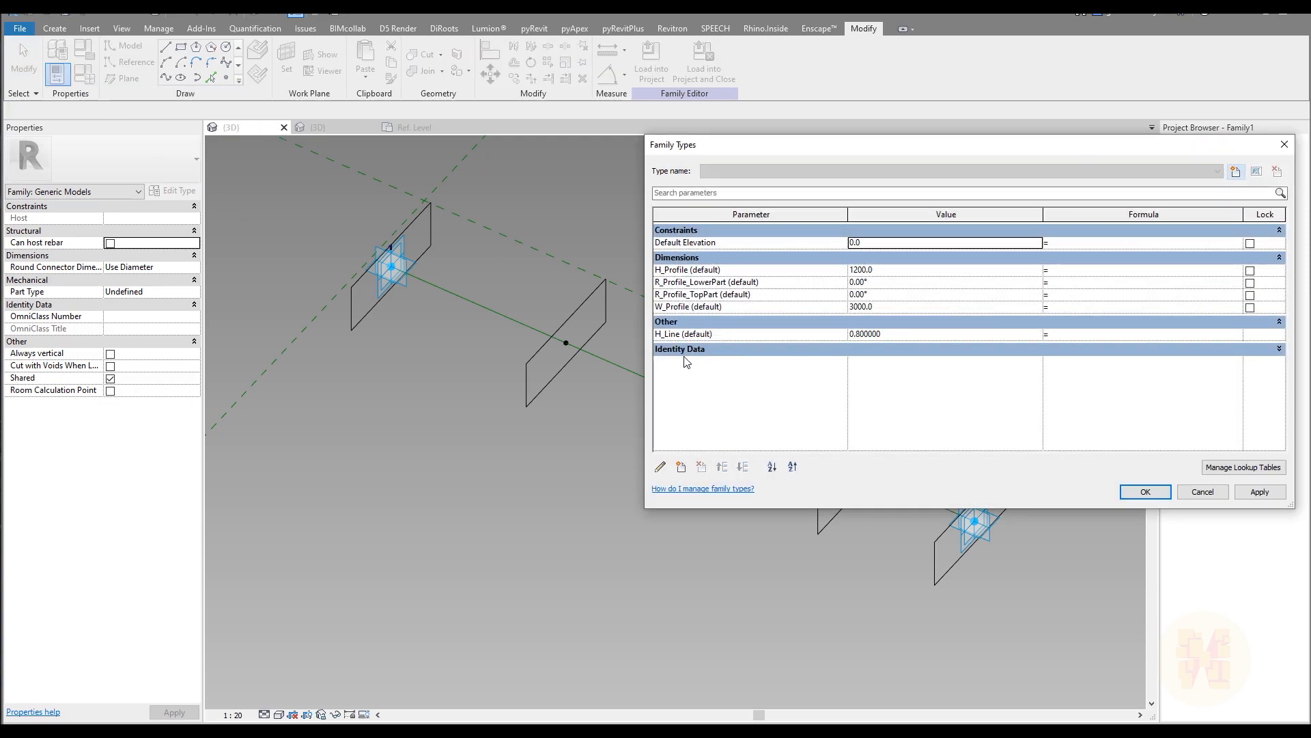
{"action": "left_click", "coordinate": [688, 272]}
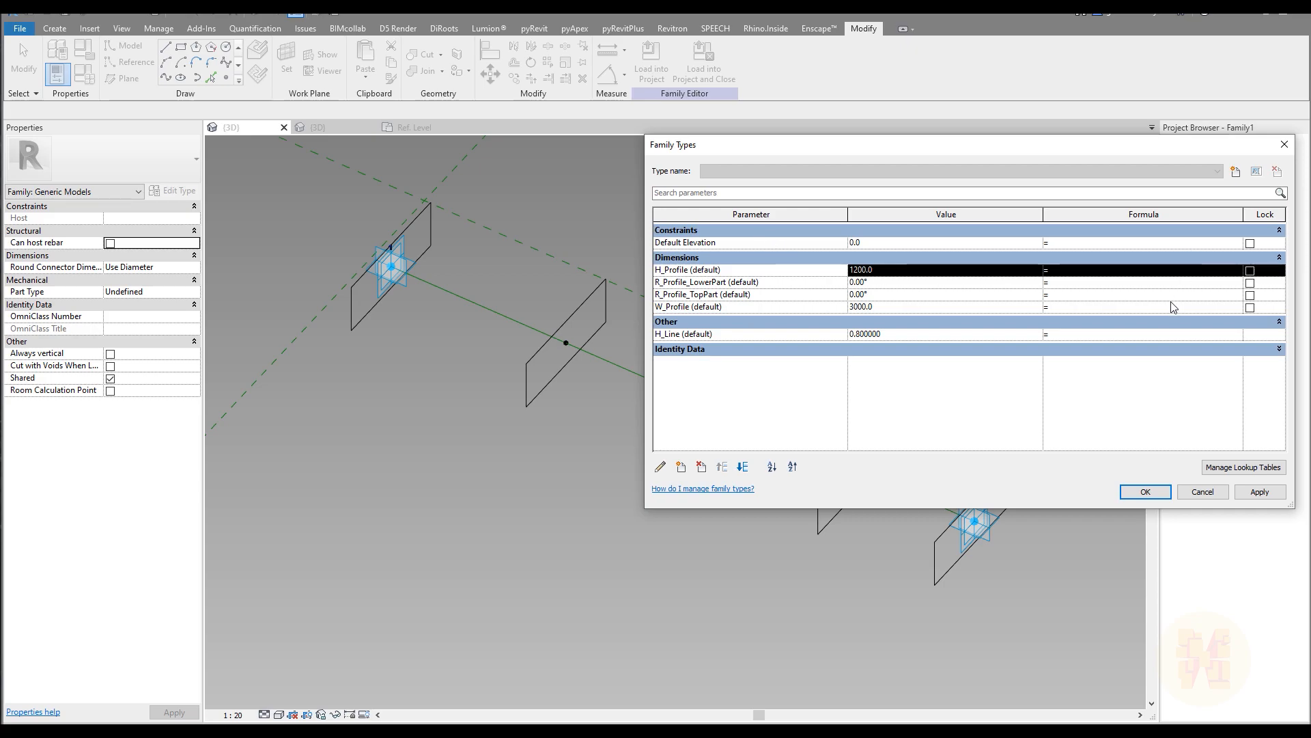
{"action": "left_click", "coordinate": [742, 466]}
{"action": "left_click", "coordinate": [743, 466]}
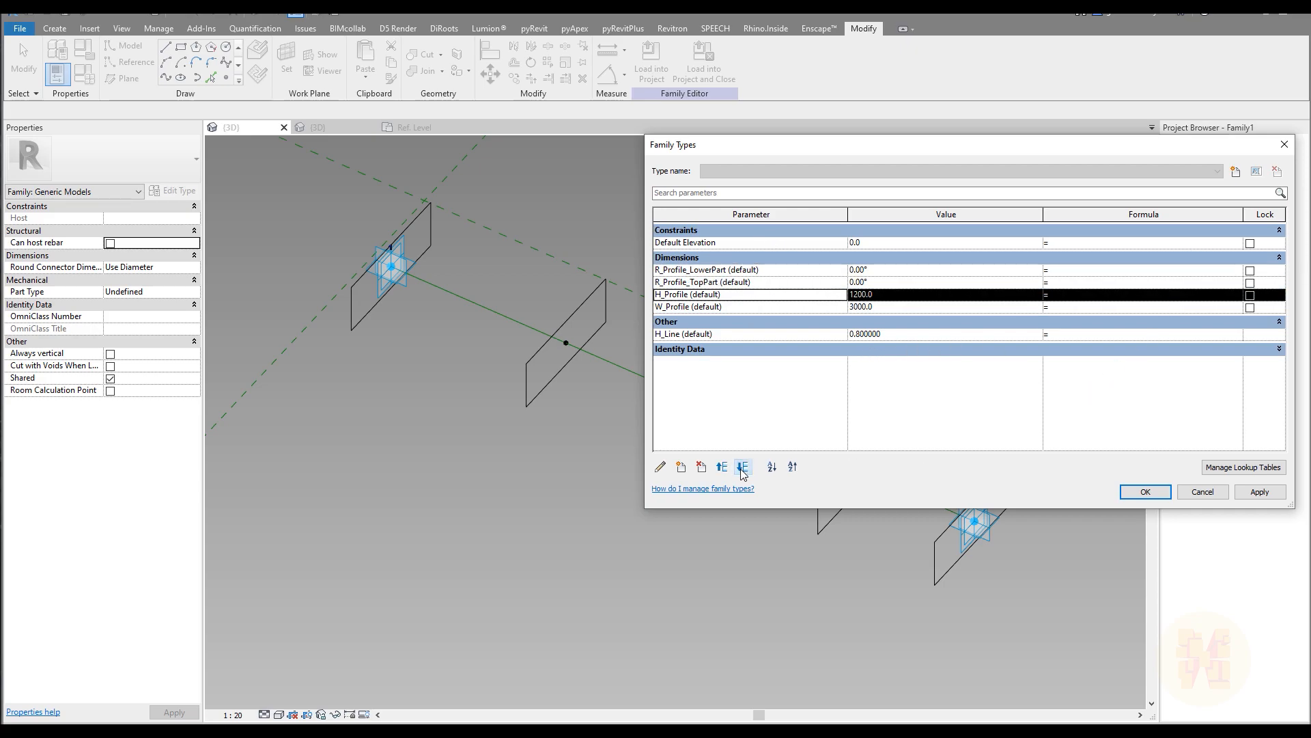
{"action": "left_click", "coordinate": [743, 466]}
{"action": "key", "text": "Up"}
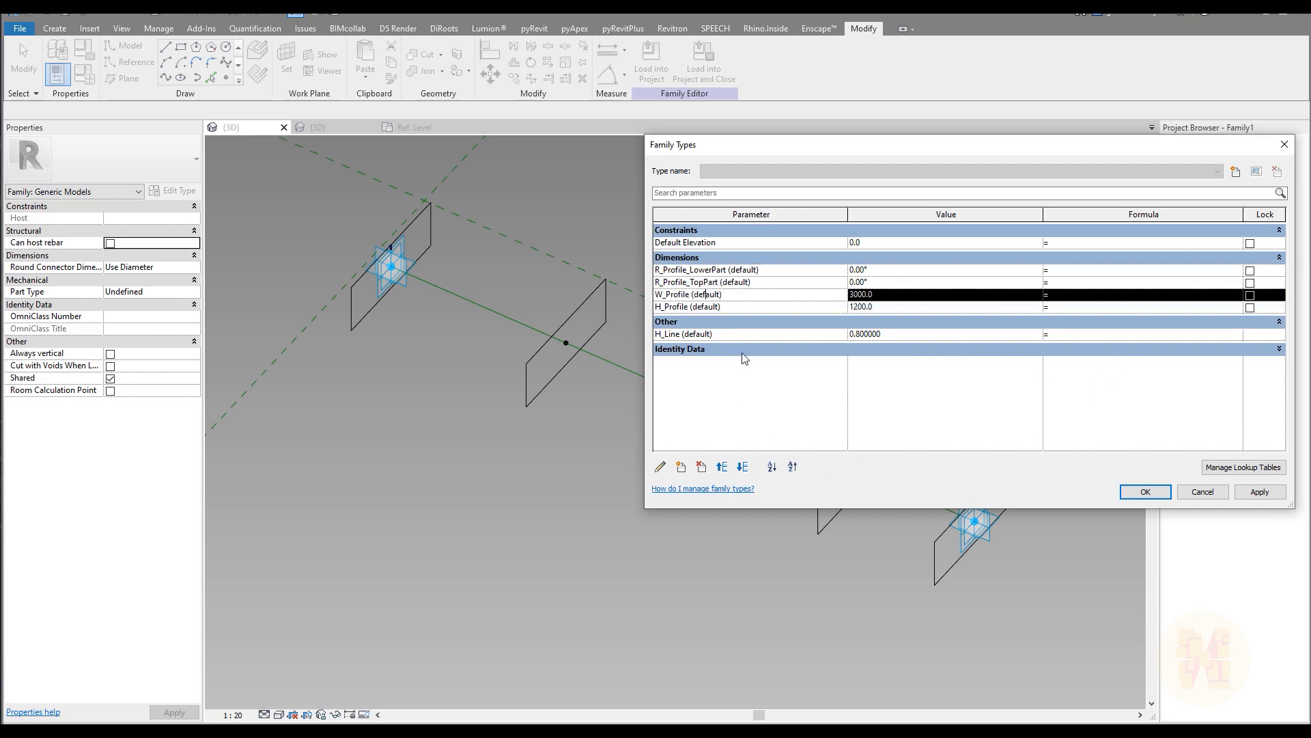
{"action": "left_click", "coordinate": [742, 466]}
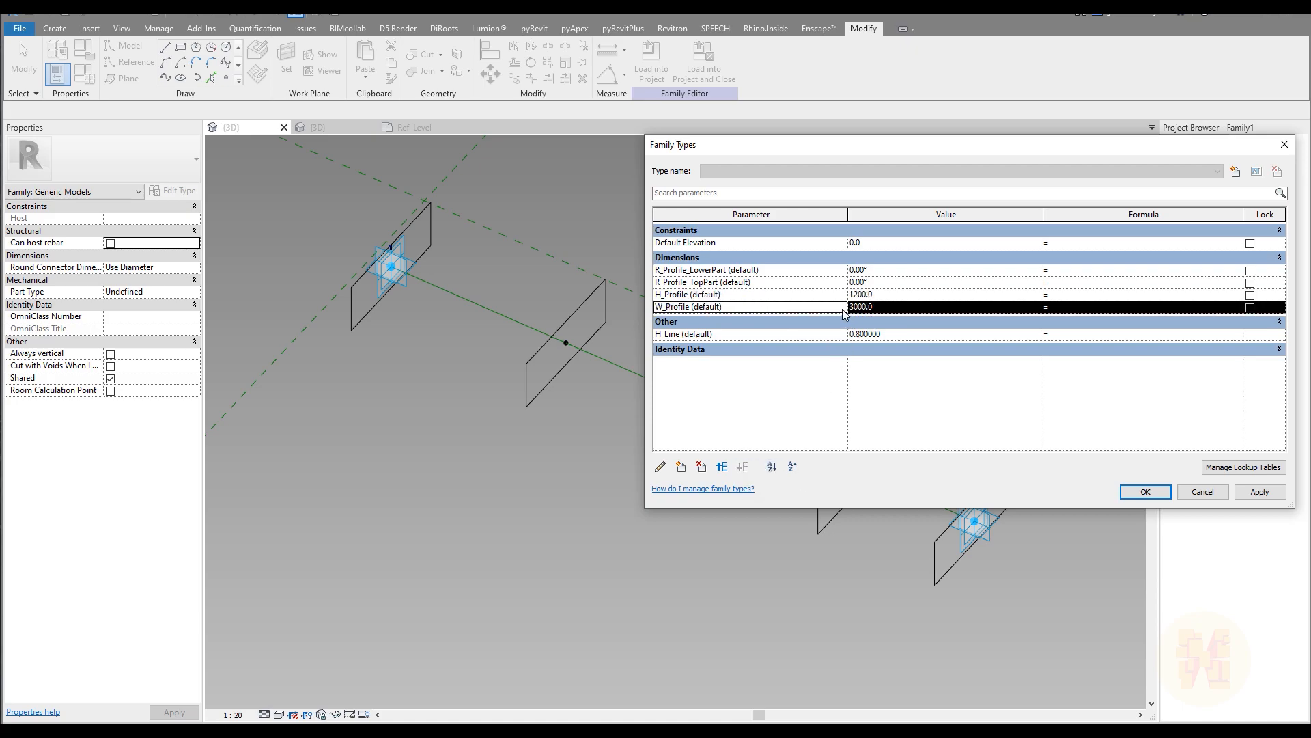
Set the family's W_Profile parameter to 4500 and apply it to the four profiles
{"action": "left_click", "coordinate": [905, 308]}
{"action": "type", "text": "45"}
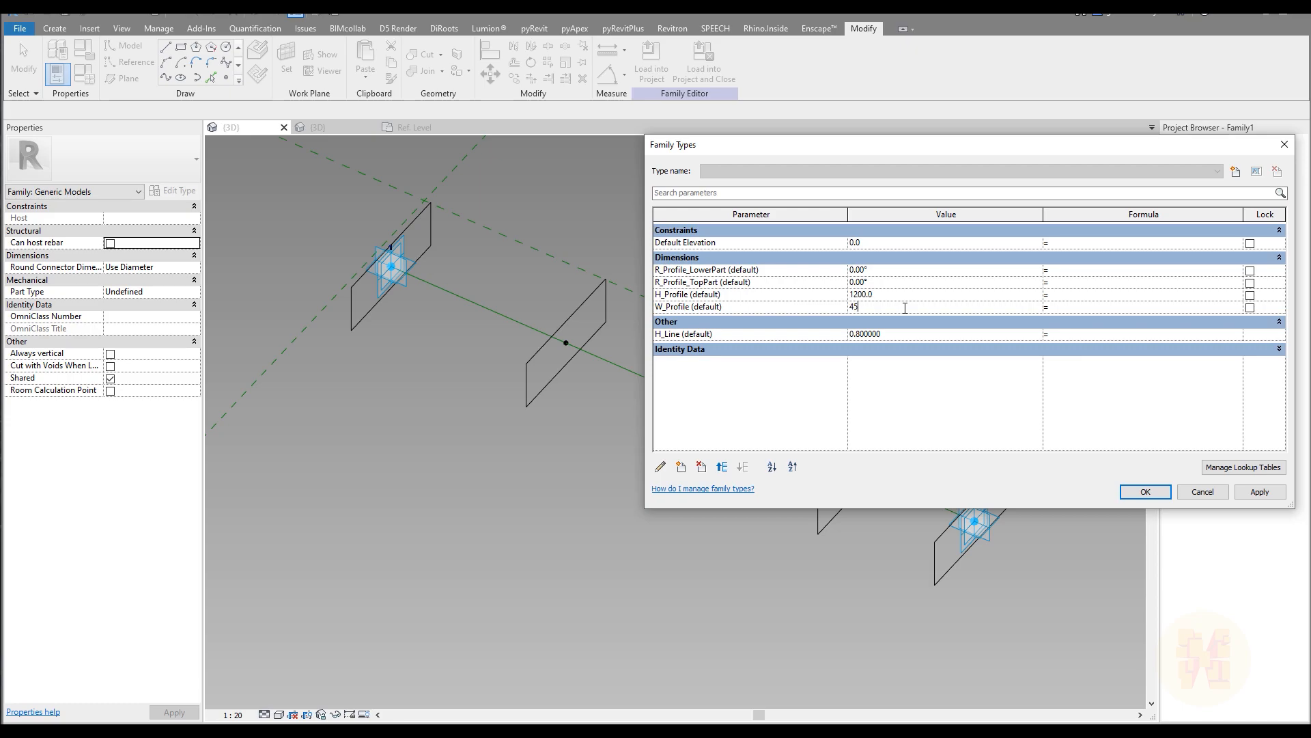
{"action": "type", "text": "00"}
{"action": "key", "text": "Return"}
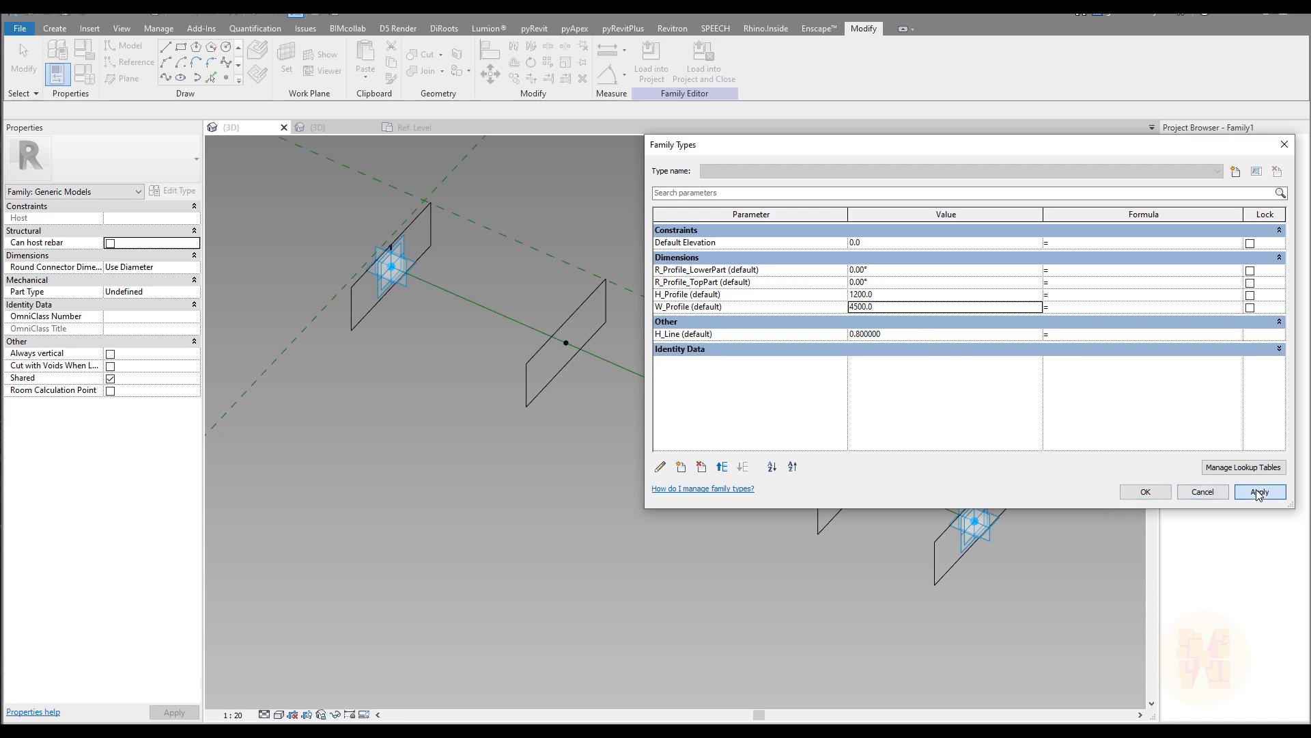
{"action": "left_click", "coordinate": [1126, 496]}
{"action": "middle_click_drag", "start_coordinate": [899, 432], "coordinate": [743, 500]}
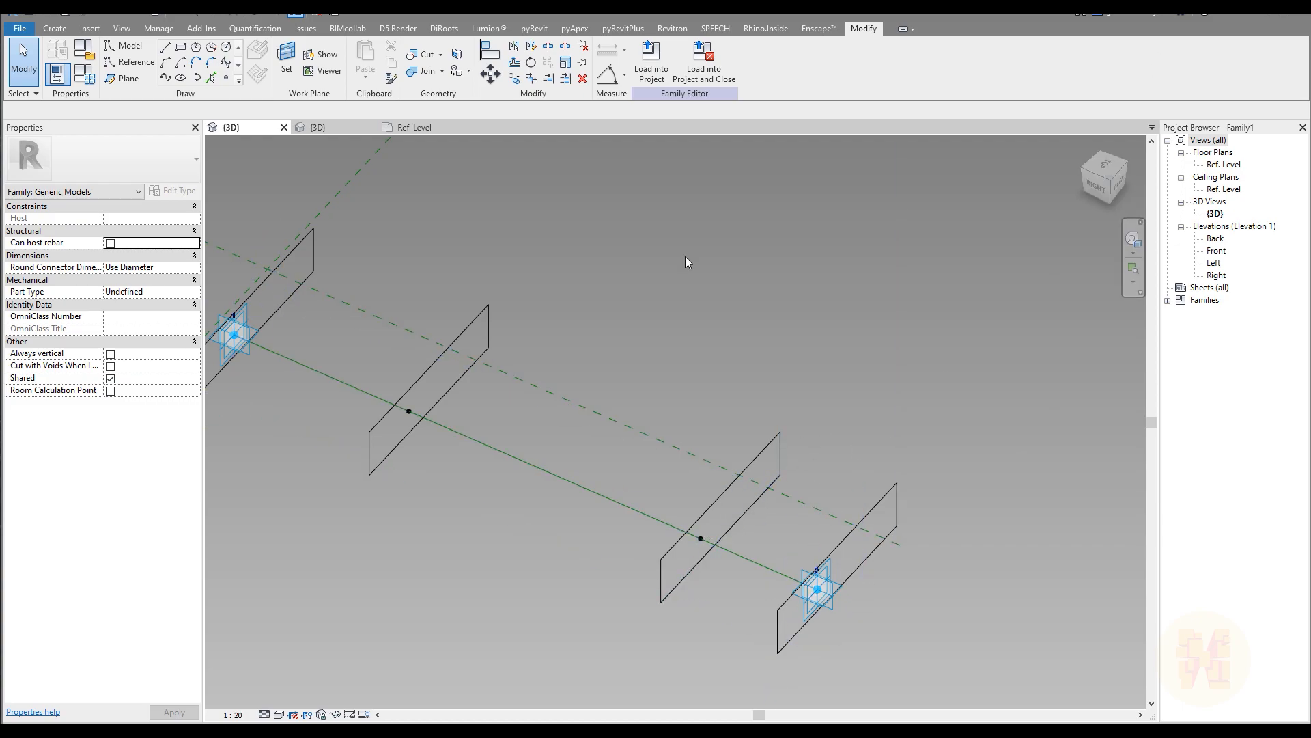
Check the W_Profile and H_Profile dimensions in the profile family and reload it into the adaptive family, overwriting its version and parameter values
{"action": "left_click", "coordinate": [414, 127]}
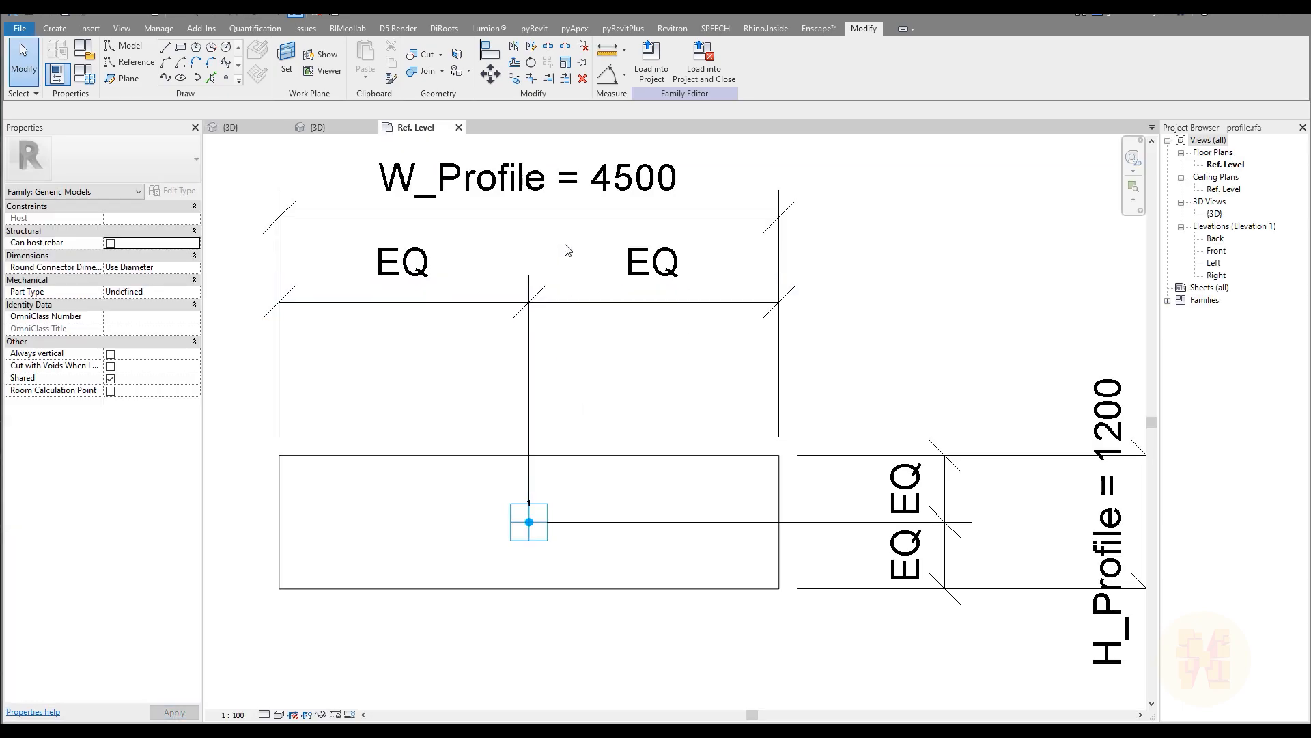
{"action": "middle_click_drag", "start_coordinate": [677, 441], "coordinate": [606, 409]}
{"action": "scroll", "coordinate": [601, 384], "scroll_direction": "down", "scroll_amount": 1}
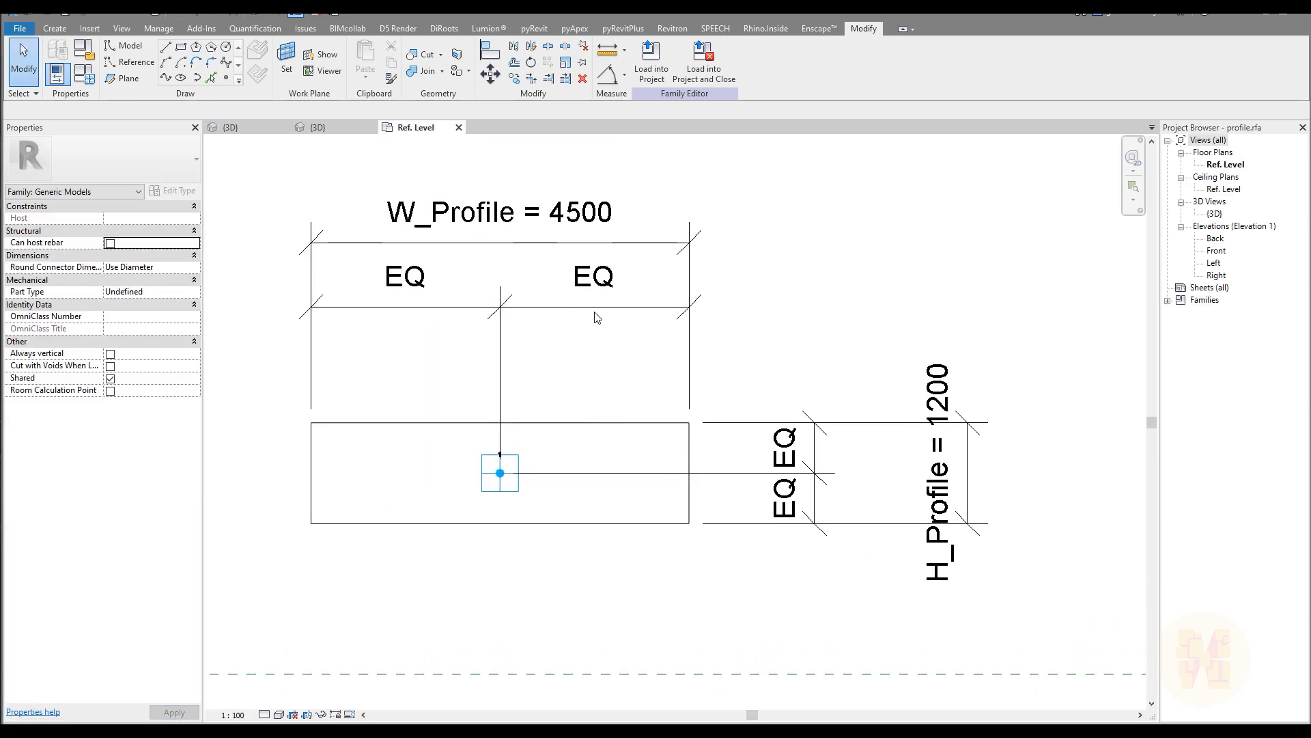
{"action": "left_click", "coordinate": [585, 243]}
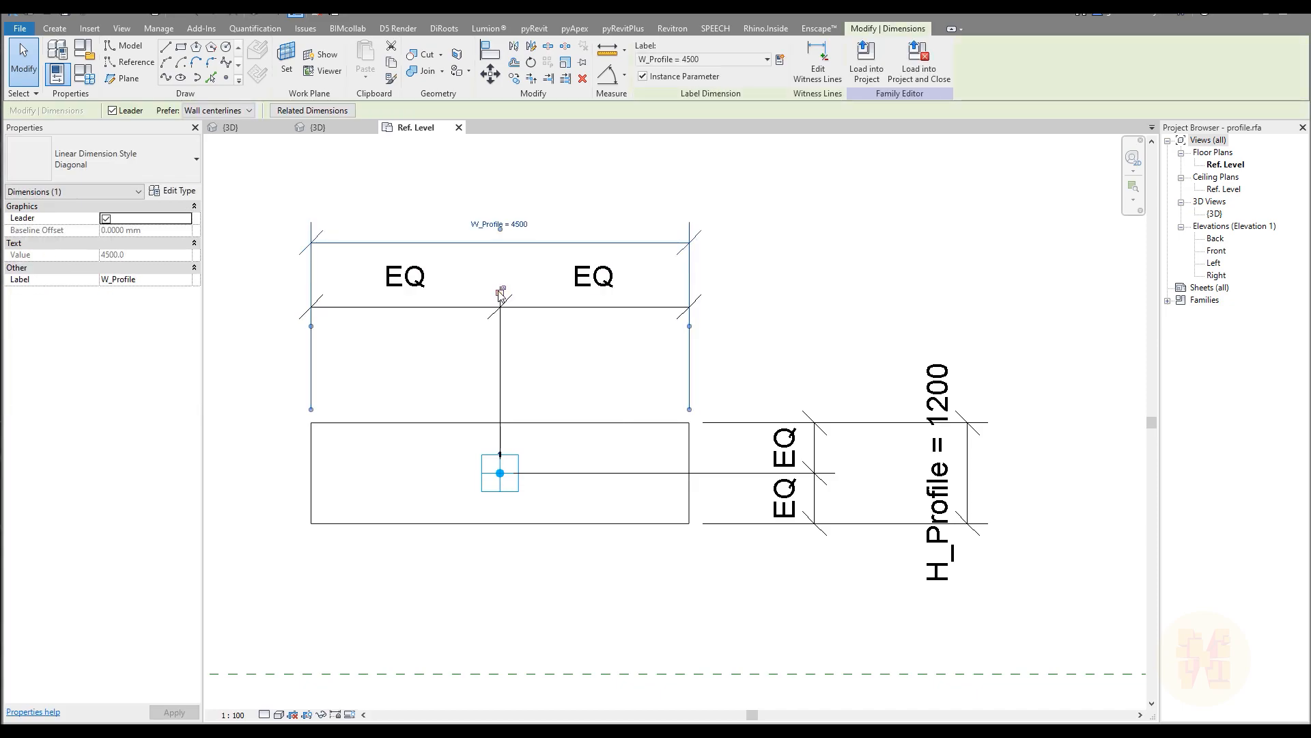
{"action": "left_click", "coordinate": [970, 439]}
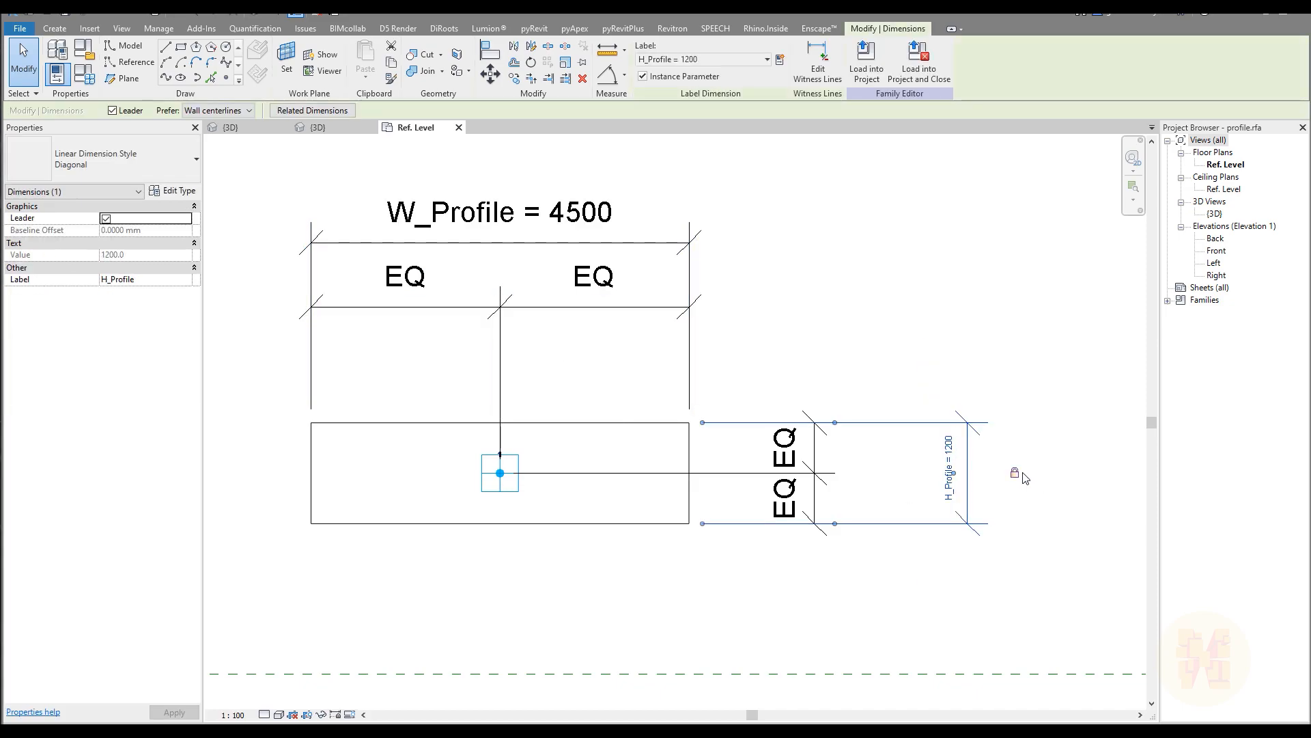
{"action": "left_click", "coordinate": [866, 63]}
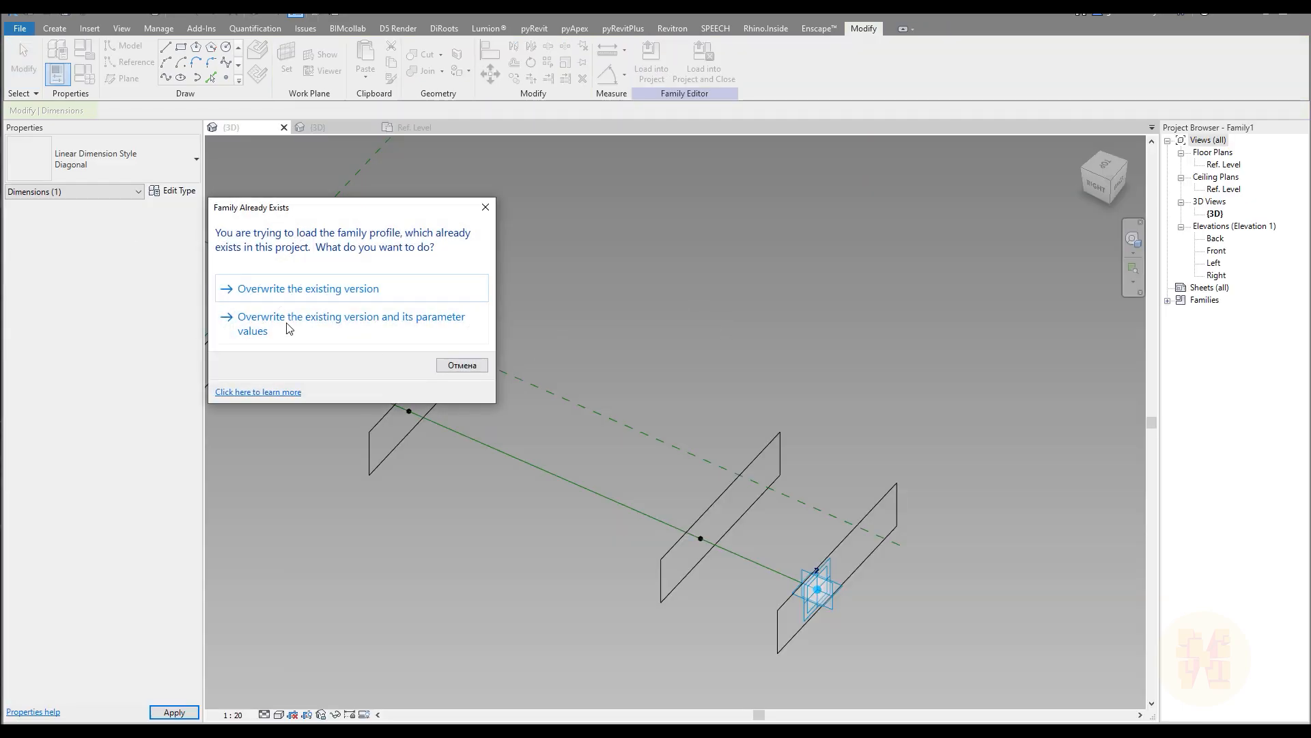
{"action": "left_click", "coordinate": [418, 323]}
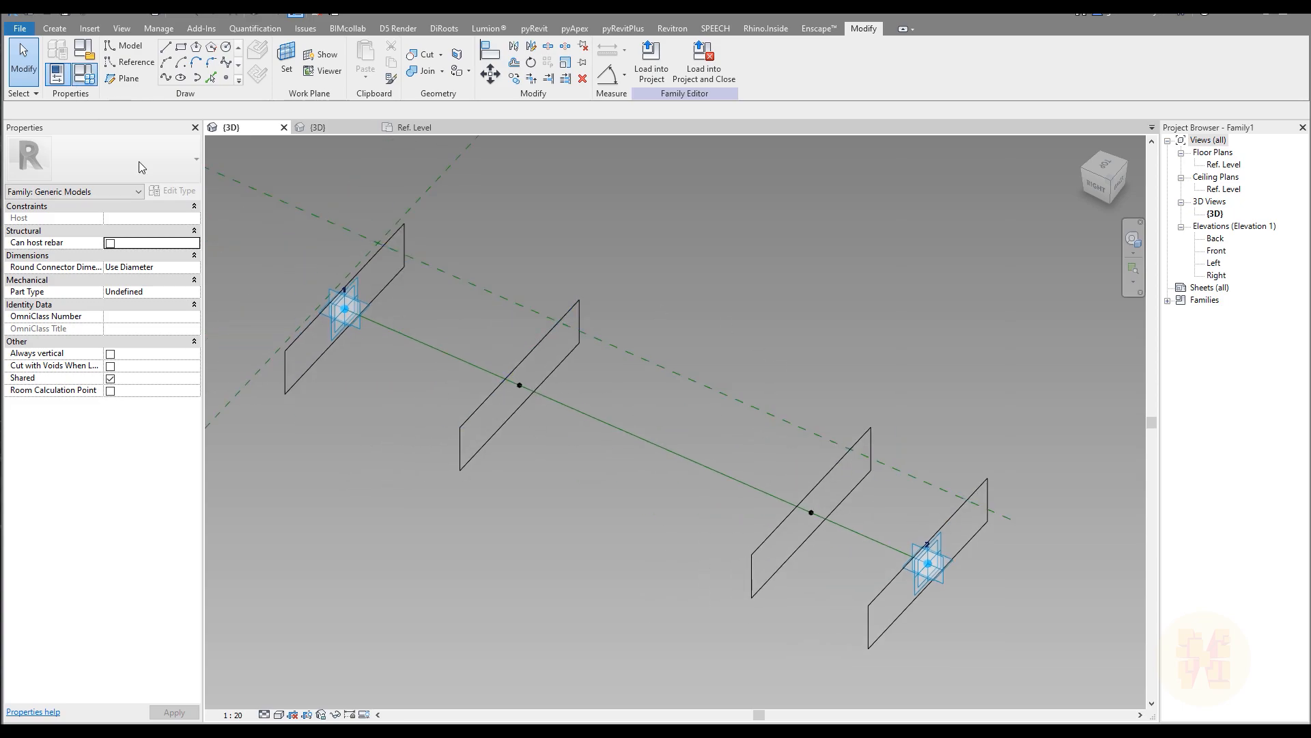
Test the profile width by setting the family's W_Profile parameter to 4000
{"action": "left_click", "coordinate": [58, 74]}
{"action": "left_click", "coordinate": [904, 306]}
{"action": "type", "text": "4000"}
{"action": "left_click", "coordinate": [1265, 490]}
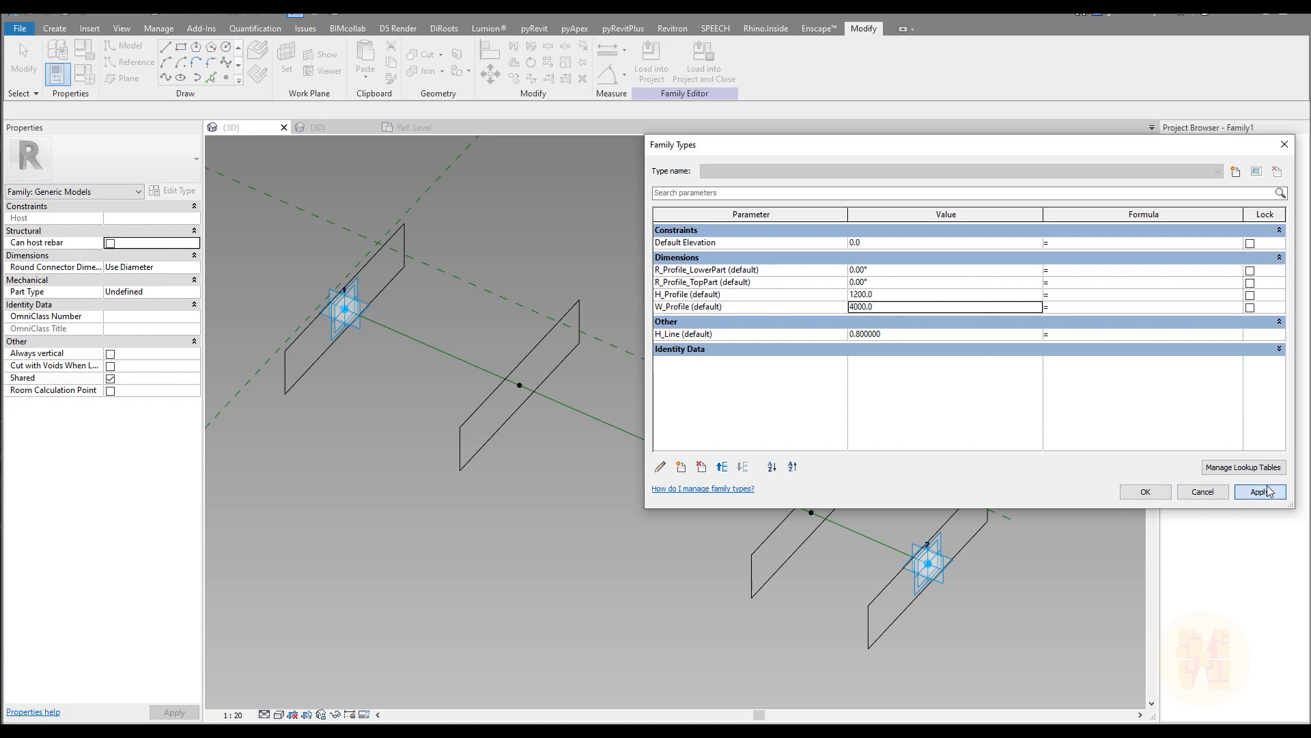
{"action": "left_click", "coordinate": [1145, 491]}
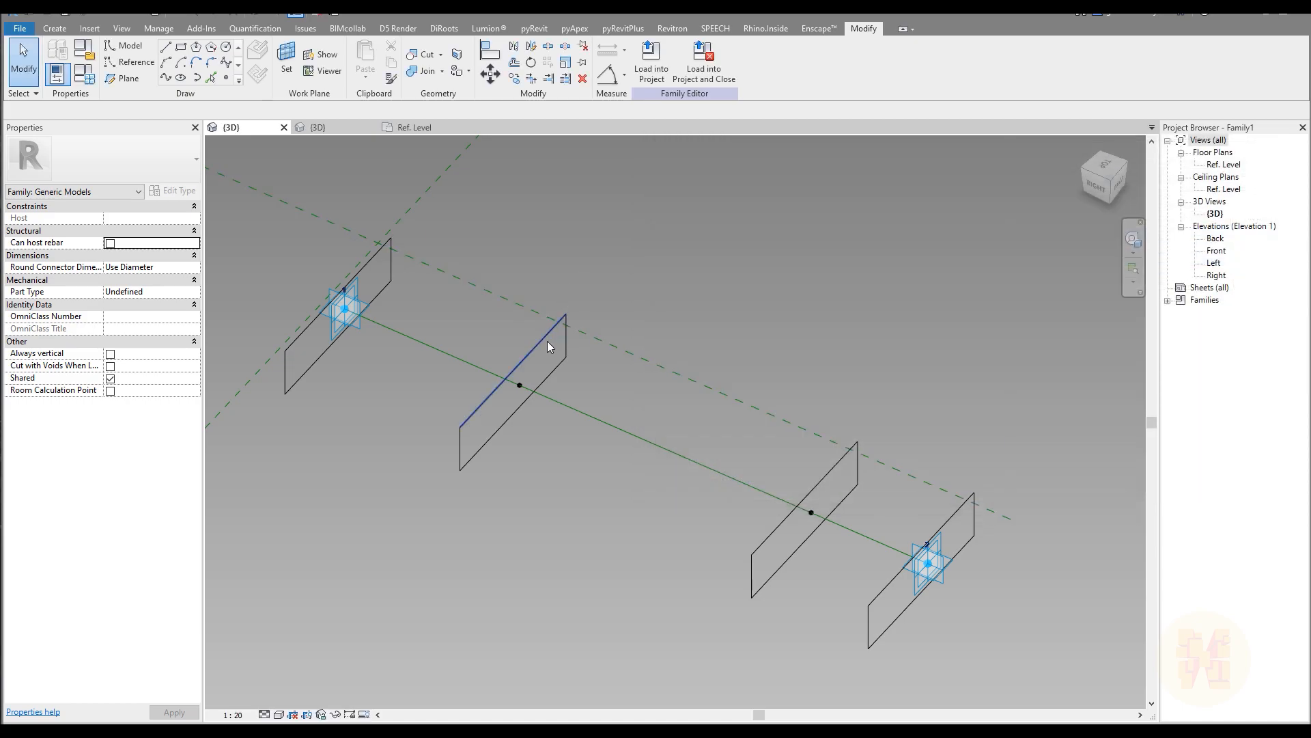
Set the W_Profile parameter back to 4500
{"action": "left_click", "coordinate": [57, 74]}
{"action": "left_click", "coordinate": [941, 305]}
{"action": "type", "text": "4500"}
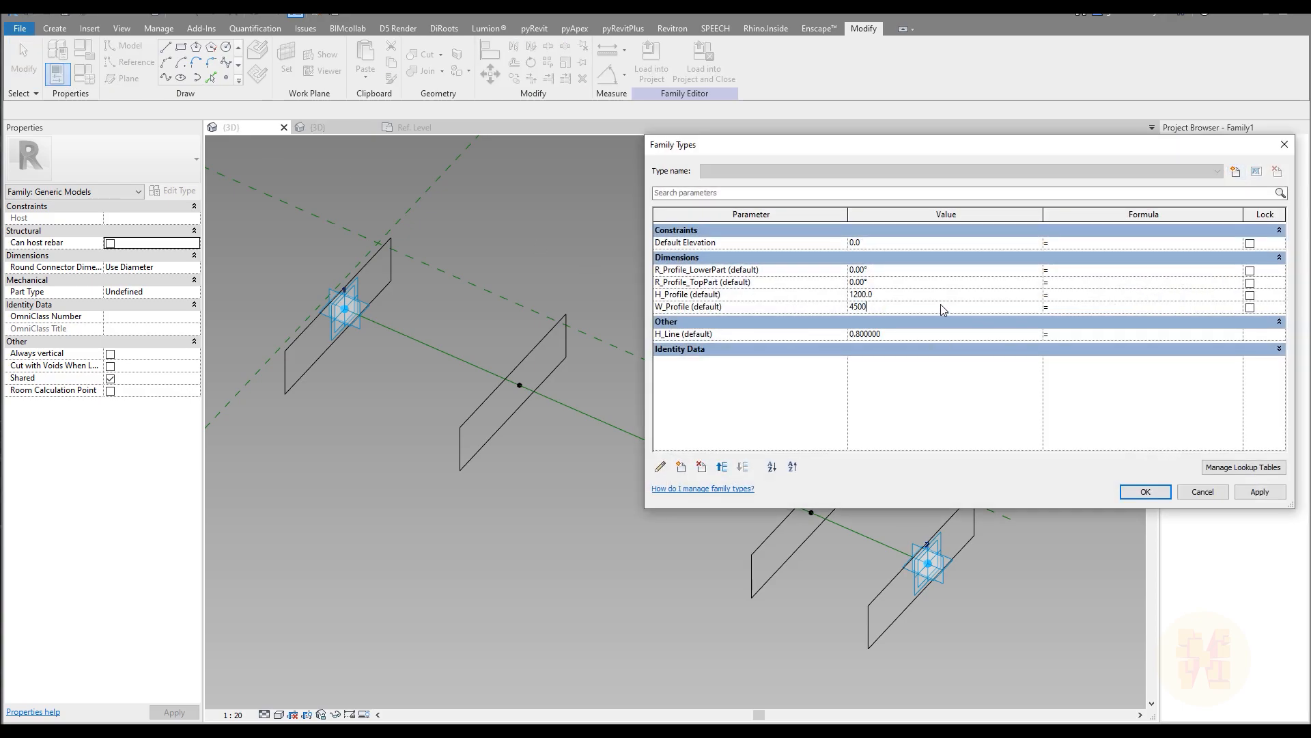
{"action": "left_click", "coordinate": [1131, 491]}
Select all four profiles along the reference line and create a solid form lofted through them
{"action": "middle_click_drag", "start_coordinate": [669, 335], "coordinate": [683, 247], "text": "shift"}
{"action": "middle_click_drag", "start_coordinate": [536, 277], "coordinate": [641, 355], "text": "shift"}
{"action": "scroll", "coordinate": [641, 355], "scroll_direction": "down", "scroll_amount": 2}
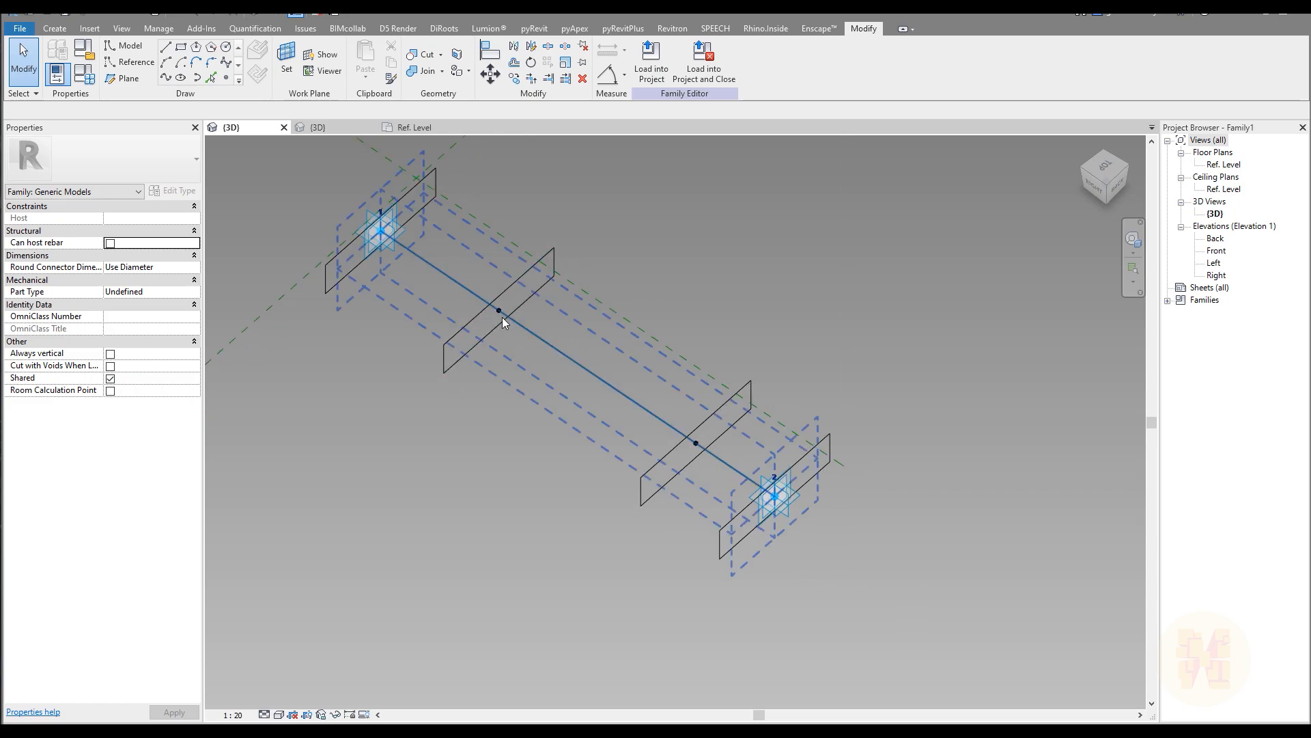
{"action": "left_click", "coordinate": [343, 281]}
{"action": "left_click", "coordinate": [473, 351], "text": "ctrl"}
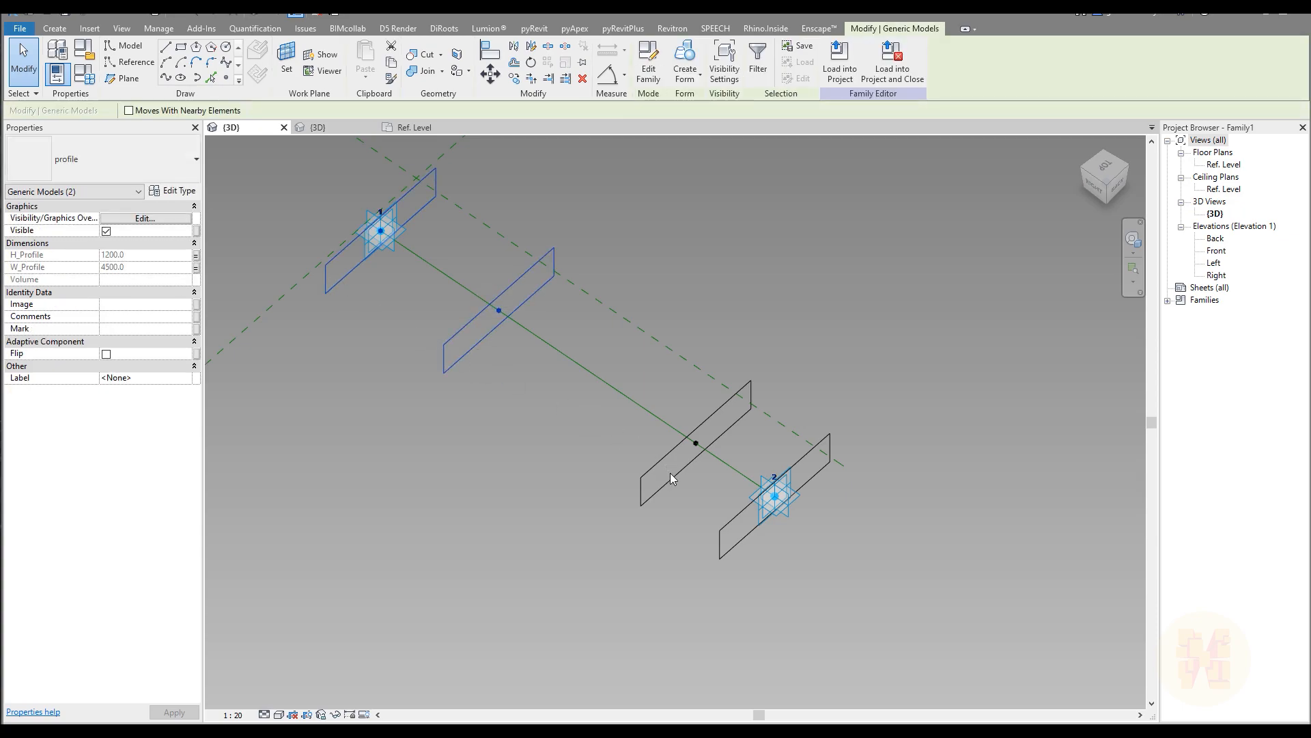
{"action": "left_click", "coordinate": [674, 474], "text": "ctrl"}
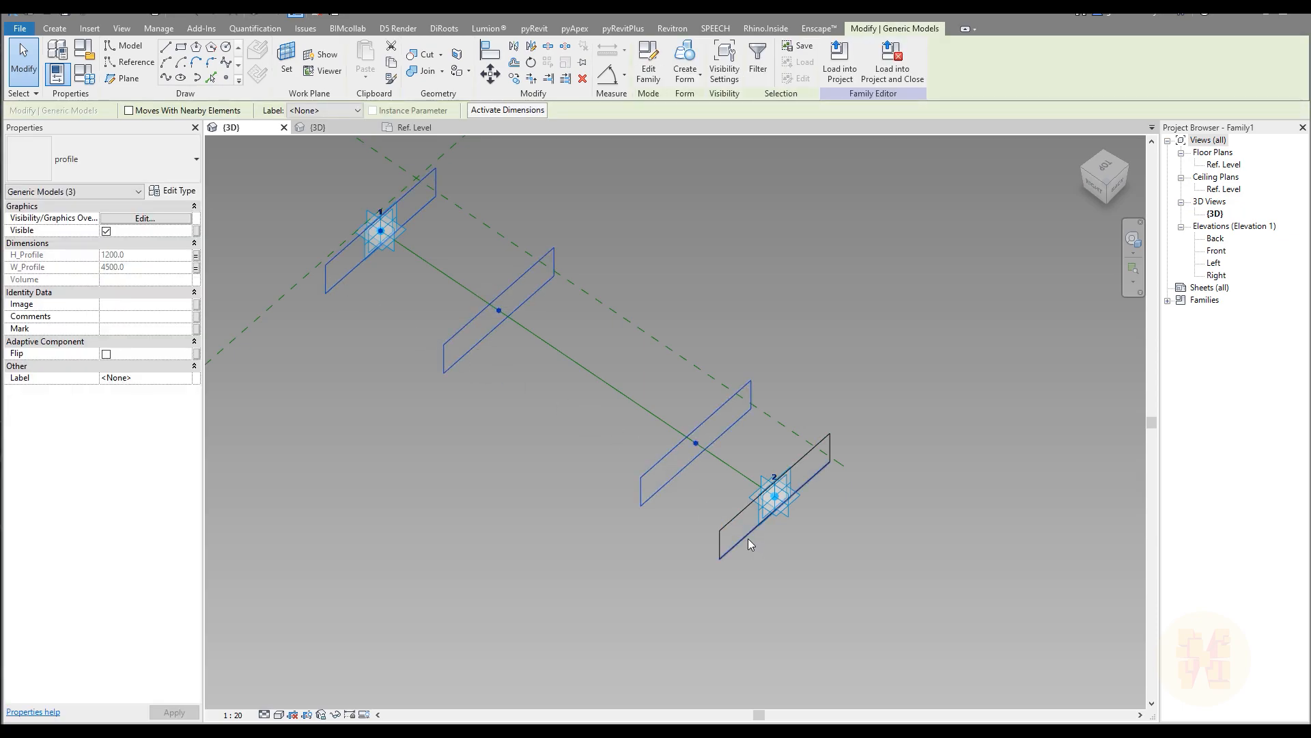
{"action": "left_click", "coordinate": [748, 538], "text": "ctrl"}
{"action": "left_click", "coordinate": [685, 62]}
Examine the lofted form from several sides, including its end at adaptive point 2
{"action": "middle_click_drag", "start_coordinate": [556, 559], "coordinate": [831, 228], "text": "shift"}
{"action": "scroll", "coordinate": [802, 515], "scroll_direction": "up", "scroll_amount": 3}
{"action": "middle_click_drag", "start_coordinate": [801, 515], "coordinate": [484, 489]}
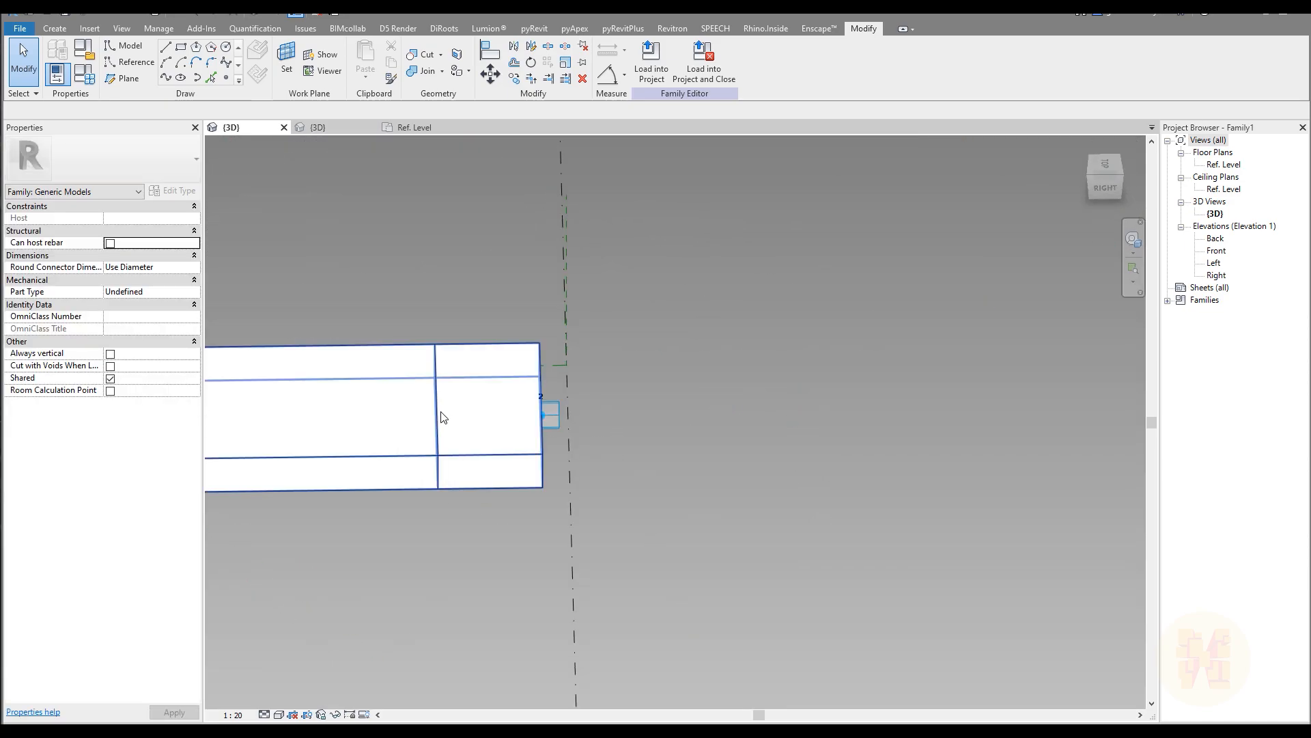
{"action": "left_click", "coordinate": [471, 390]}
{"action": "type", "text": "2"}
{"action": "key", "text": "Return"}
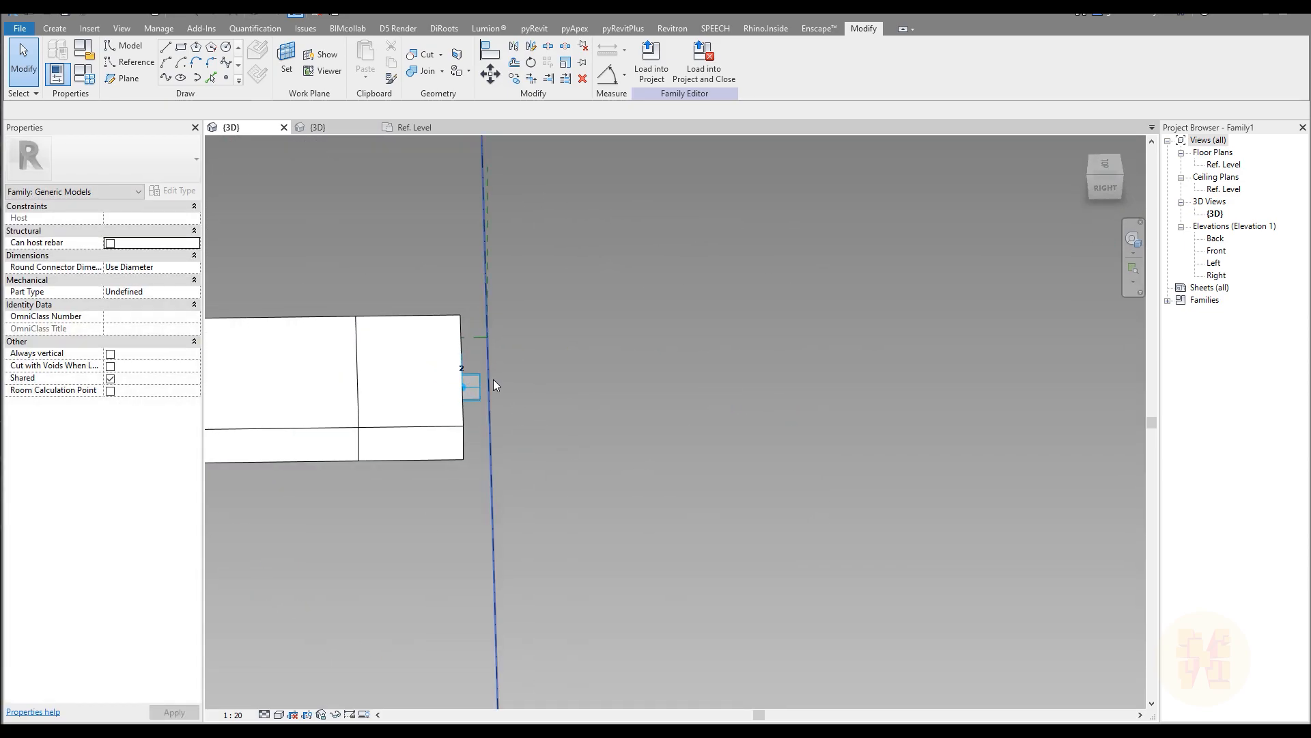
{"action": "left_click", "coordinate": [480, 379]}
{"action": "left_click_drag", "start_coordinate": [498, 388], "coordinate": [794, 427]}
{"action": "left_click", "coordinate": [818, 532]}
{"action": "middle_click_drag", "start_coordinate": [772, 521], "coordinate": [865, 398], "text": "shift"}
{"action": "middle_click_drag", "start_coordinate": [536, 430], "coordinate": [722, 435]}
{"action": "scroll", "coordinate": [723, 435], "scroll_direction": "up", "scroll_amount": 2}
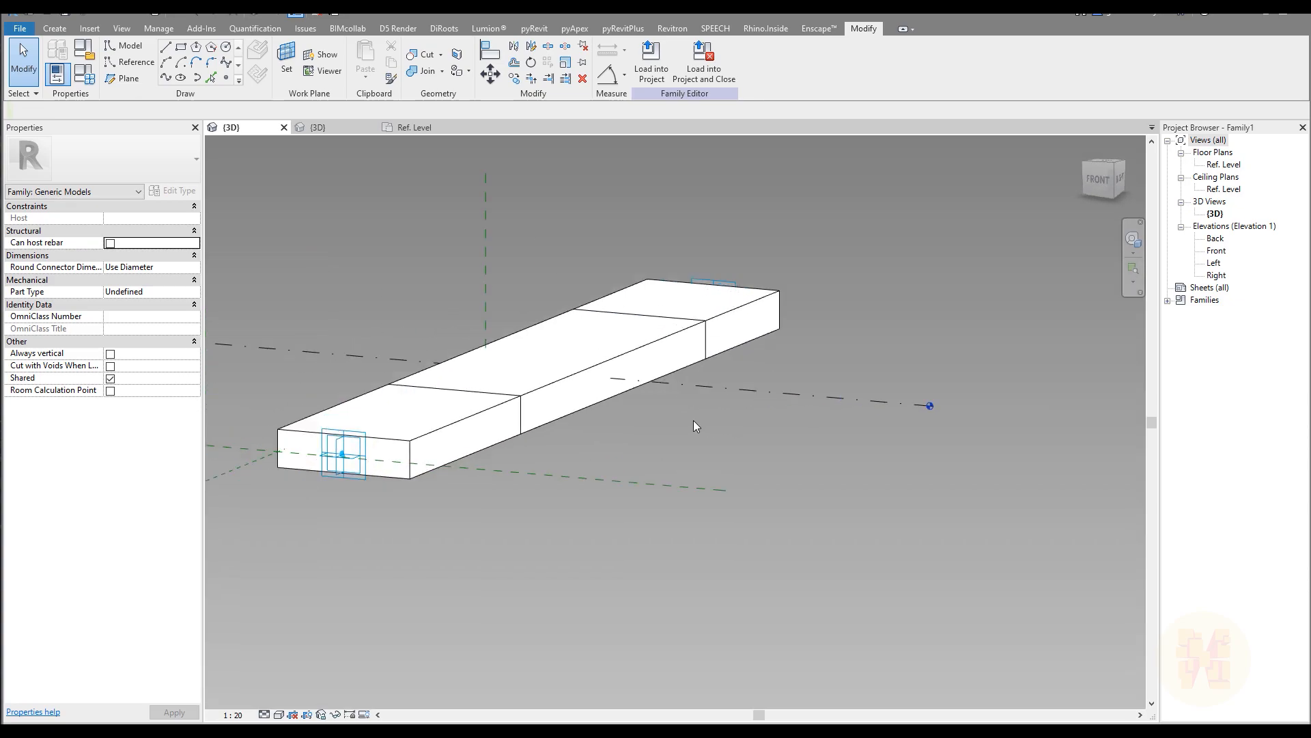
Set the adaptive family's H_Profile parameter to 500 to thin the lofted form
{"action": "left_click", "coordinate": [83, 77]}
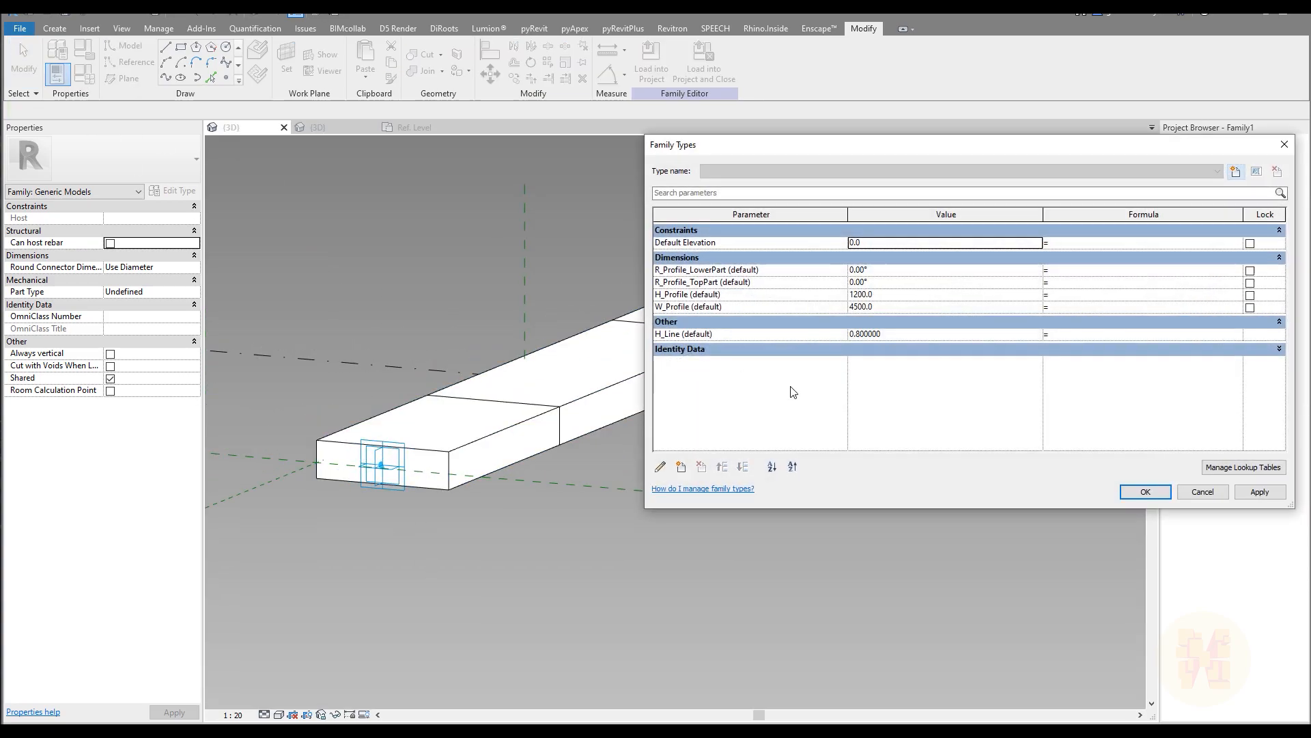
{"action": "left_click", "coordinate": [890, 295]}
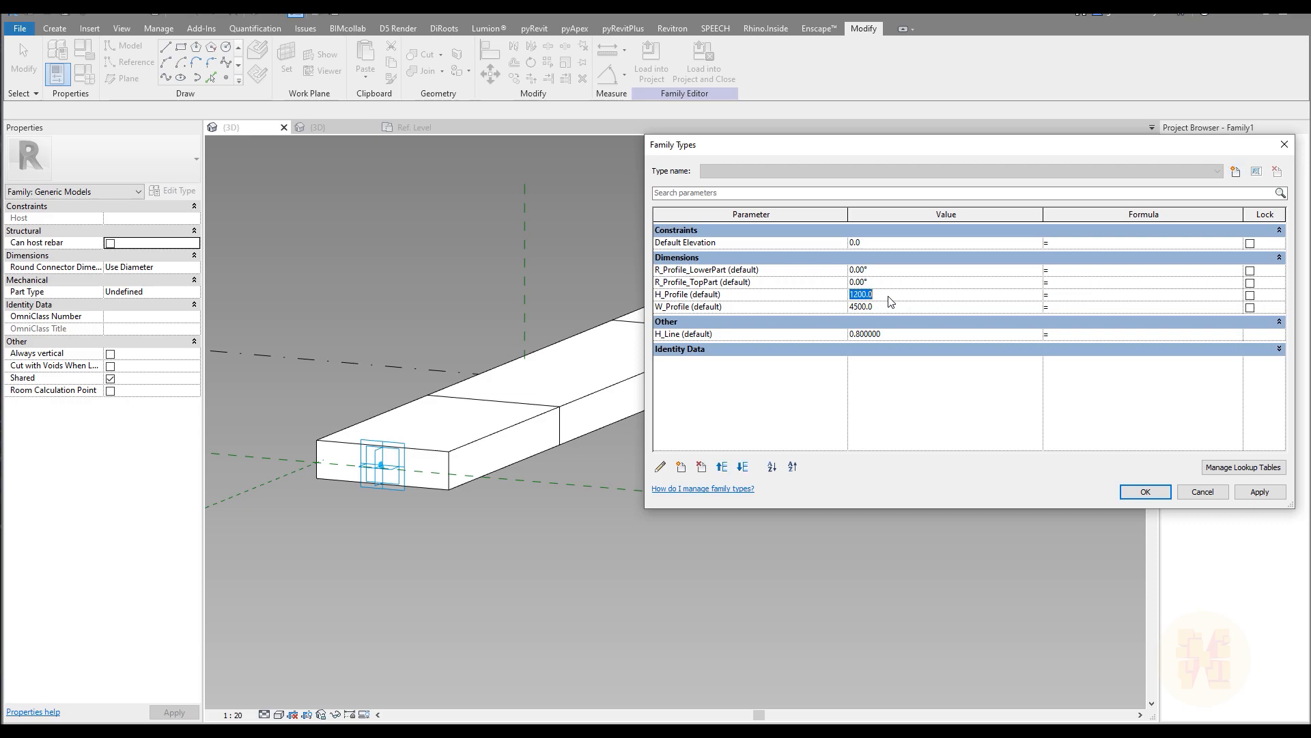
{"action": "left_click", "coordinate": [1258, 496]}
{"action": "left_click", "coordinate": [1153, 493]}
{"action": "middle_click_drag", "start_coordinate": [468, 497], "coordinate": [396, 495], "text": "shift"}
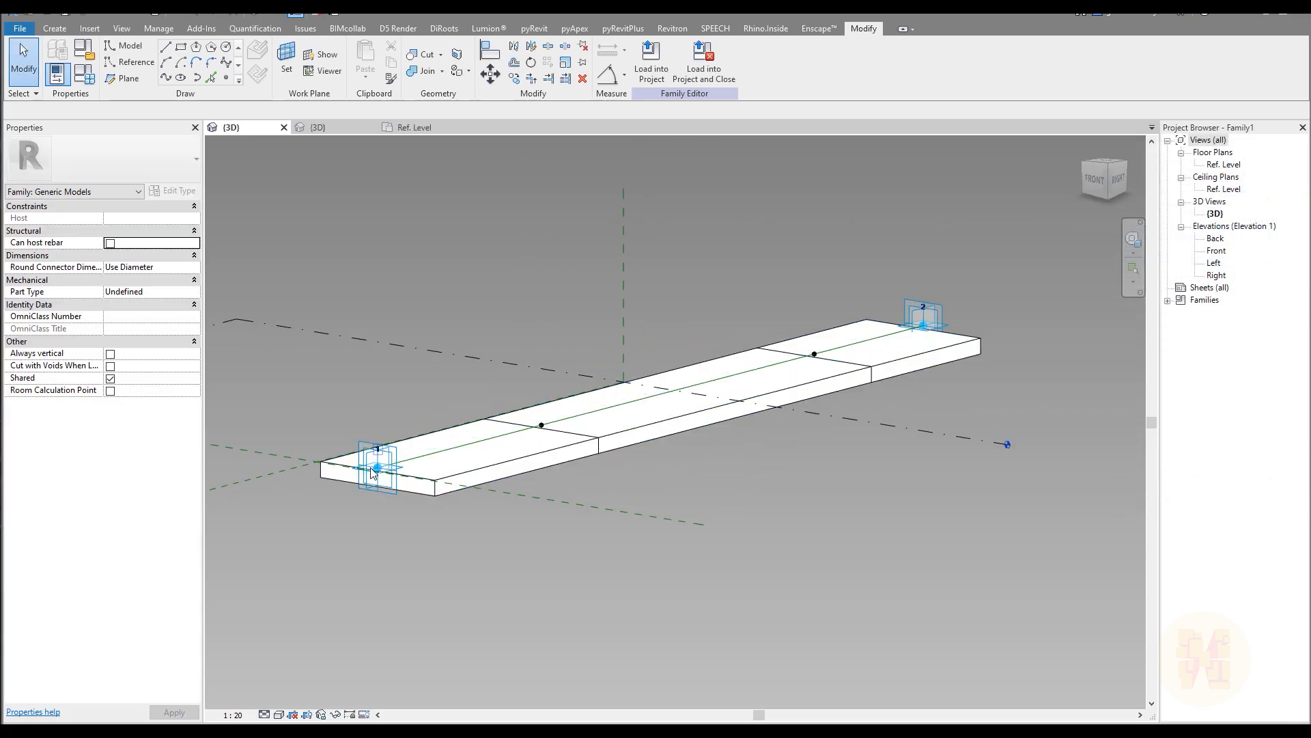
Set the H_Profile parameter to 500 in the rectangular profile family
{"action": "left_click", "coordinate": [412, 127]}
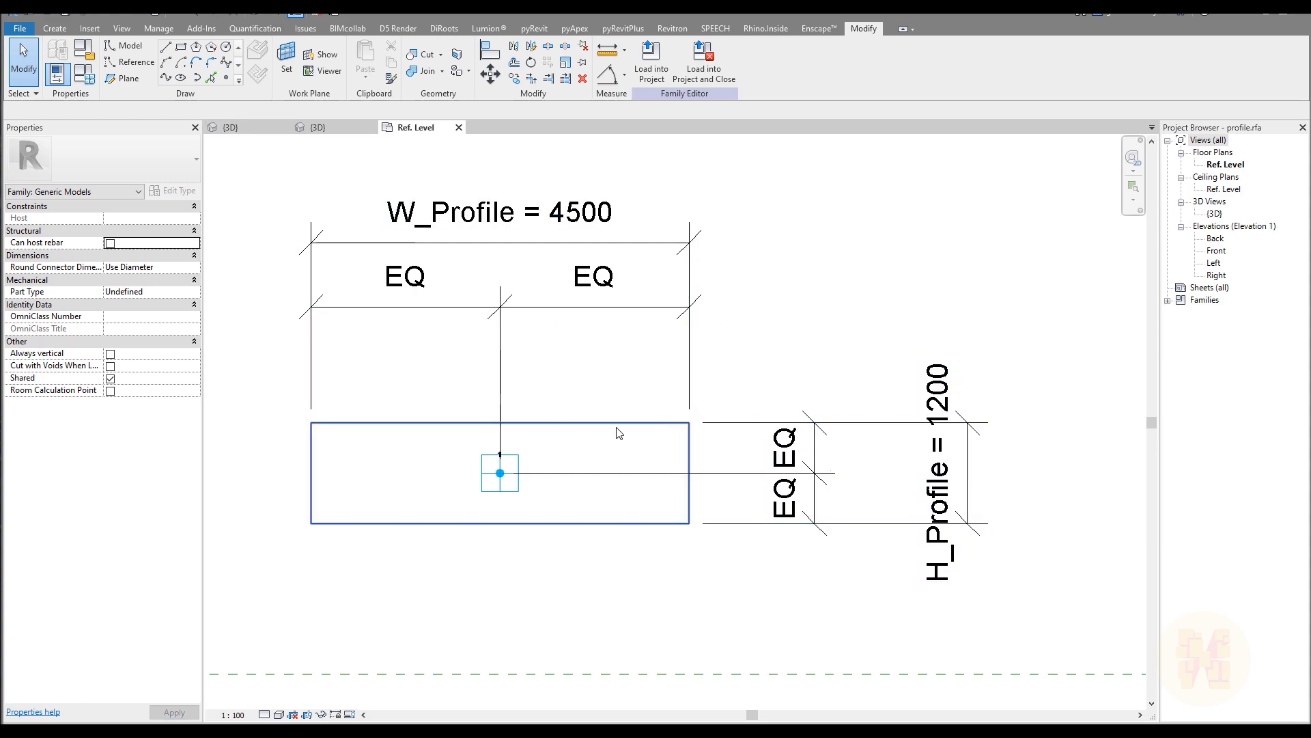
{"action": "left_click", "coordinate": [965, 420]}
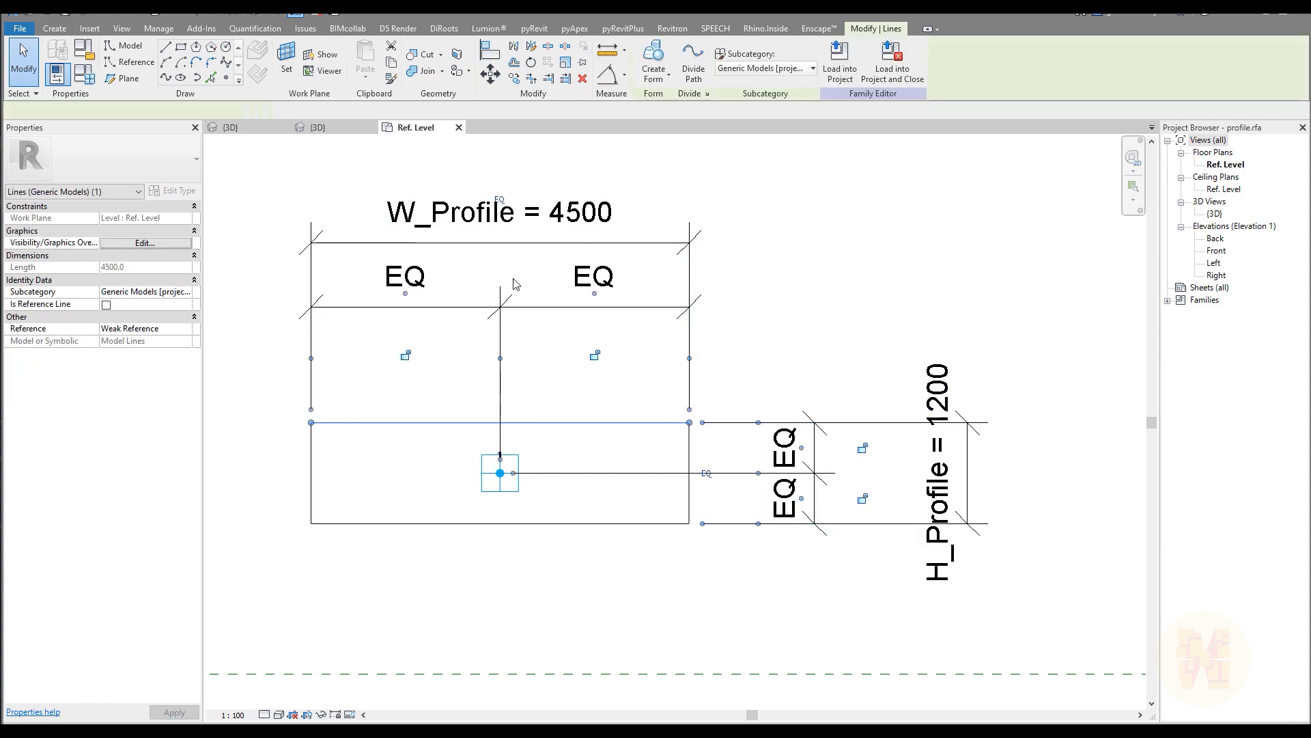
{"action": "left_click", "coordinate": [84, 74]}
{"action": "left_click", "coordinate": [892, 272]}
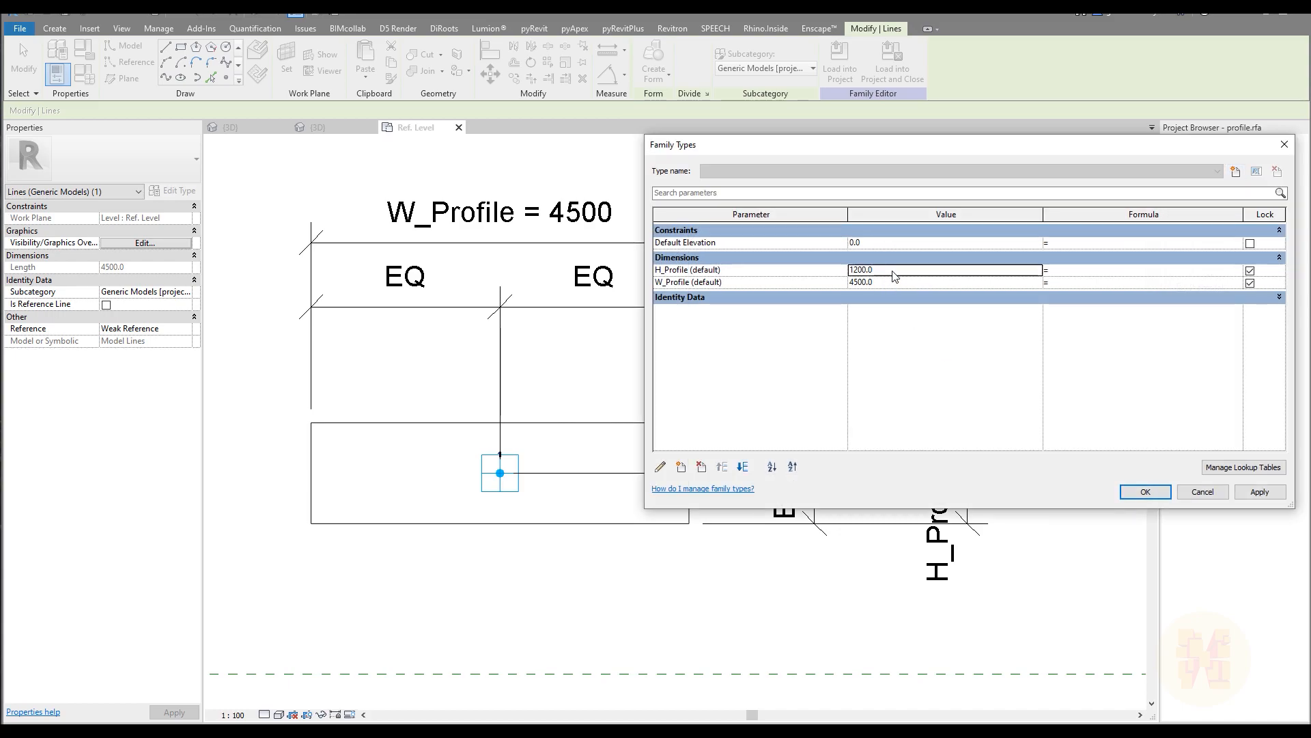
{"action": "left_click", "coordinate": [1161, 493]}
{"action": "left_click", "coordinate": [356, 428]}
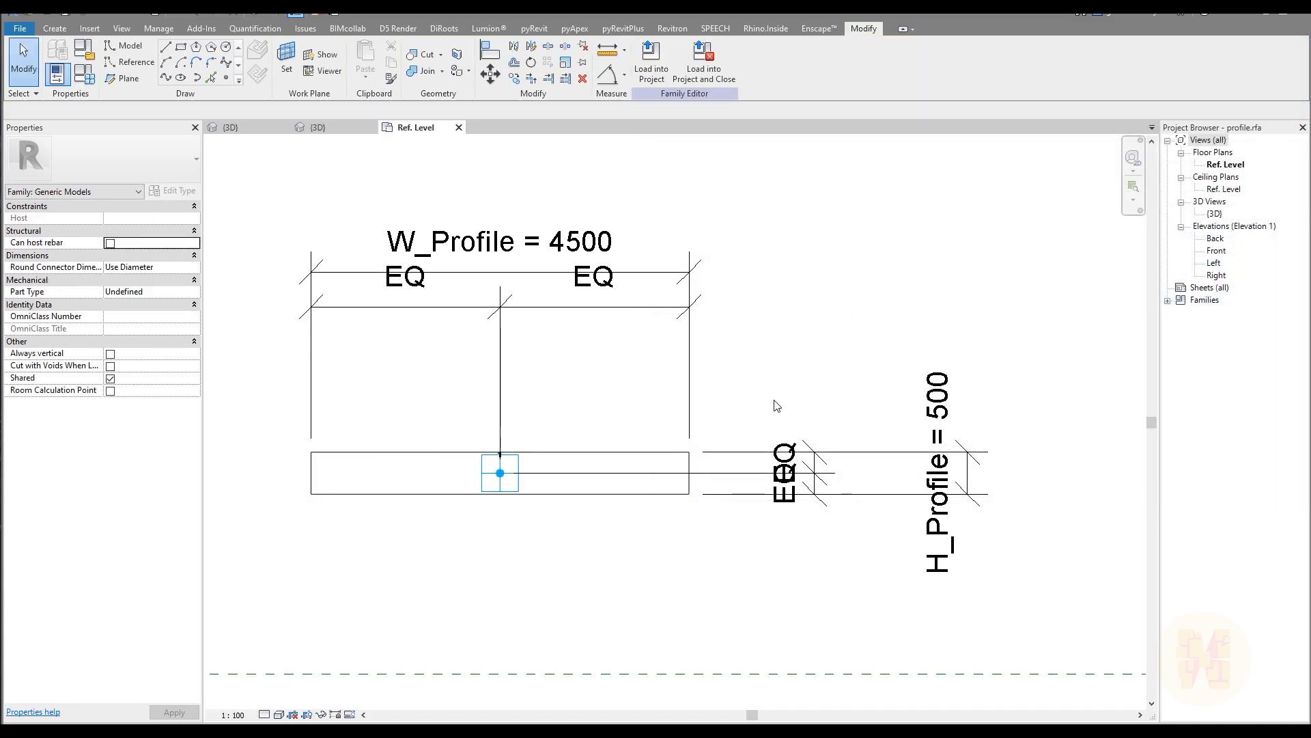
Load the modified profile into the adaptive family, overwriting the existing version and its parameter values
{"action": "left_click", "coordinate": [651, 63]}
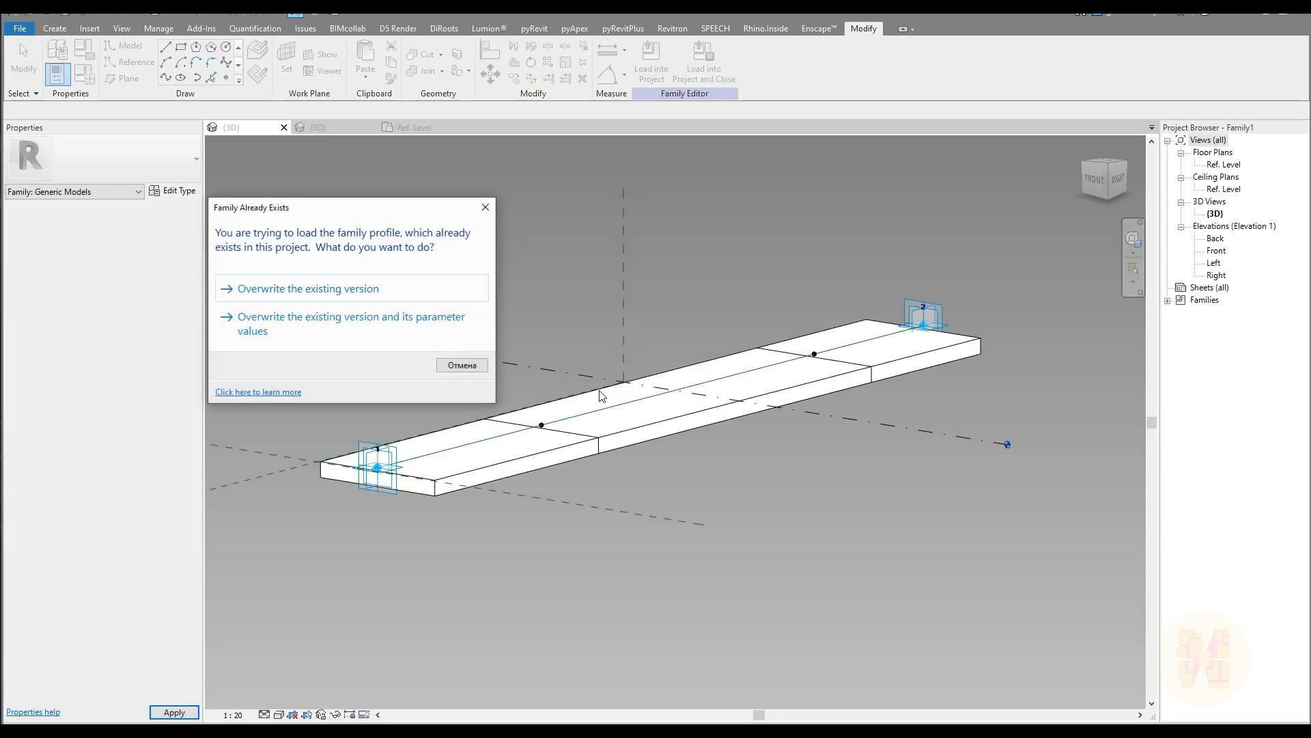
{"action": "left_click", "coordinate": [313, 320]}
{"action": "middle_click_drag", "start_coordinate": [544, 600], "coordinate": [600, 523], "text": "shift"}
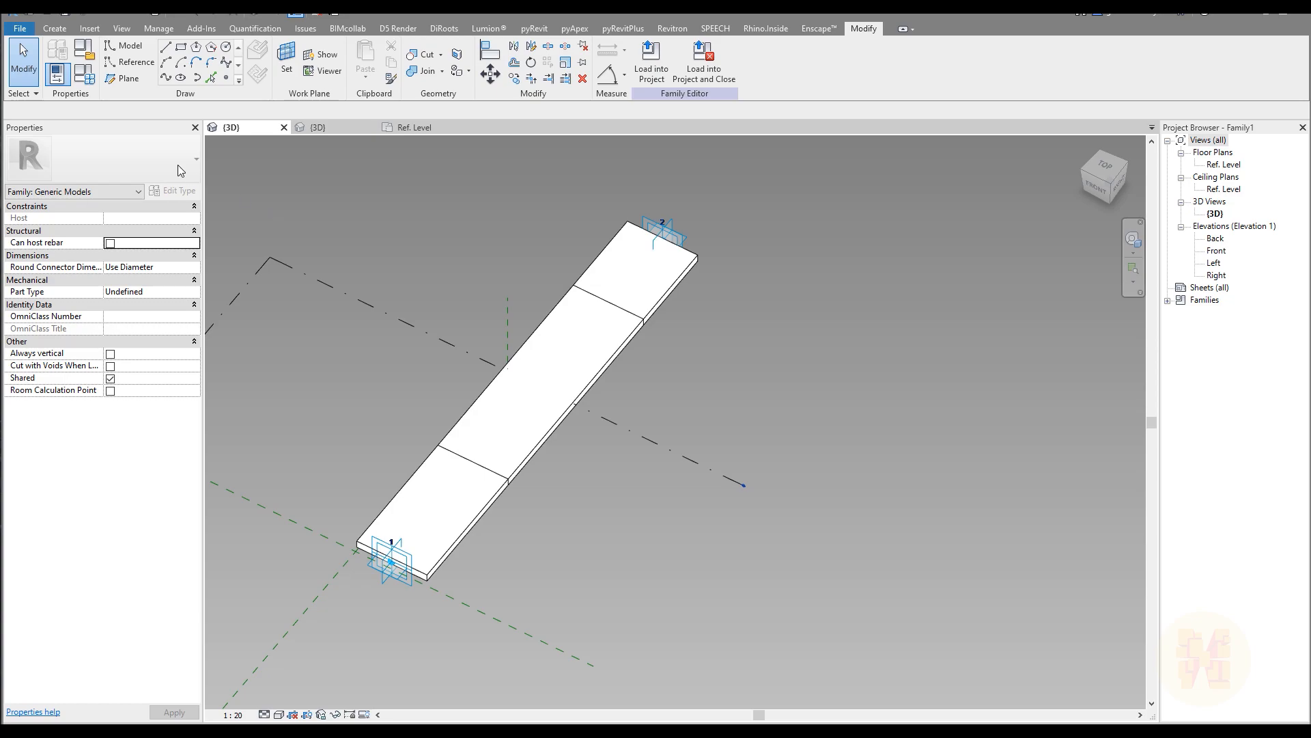
Set R_Profile_LowerPart to 10° and change the R_Profile_TopPart angle to twist the lofted form
{"action": "left_click", "coordinate": [58, 73]}
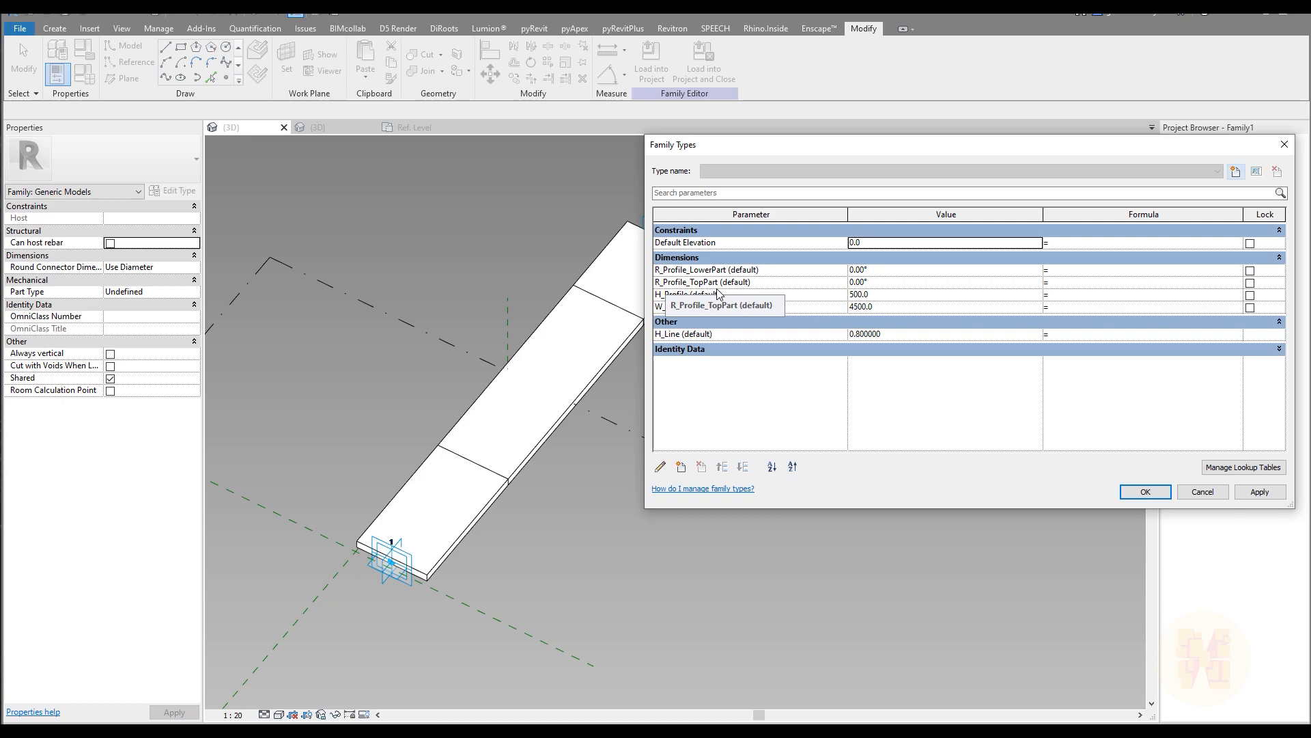
{"action": "left_click", "coordinate": [961, 270]}
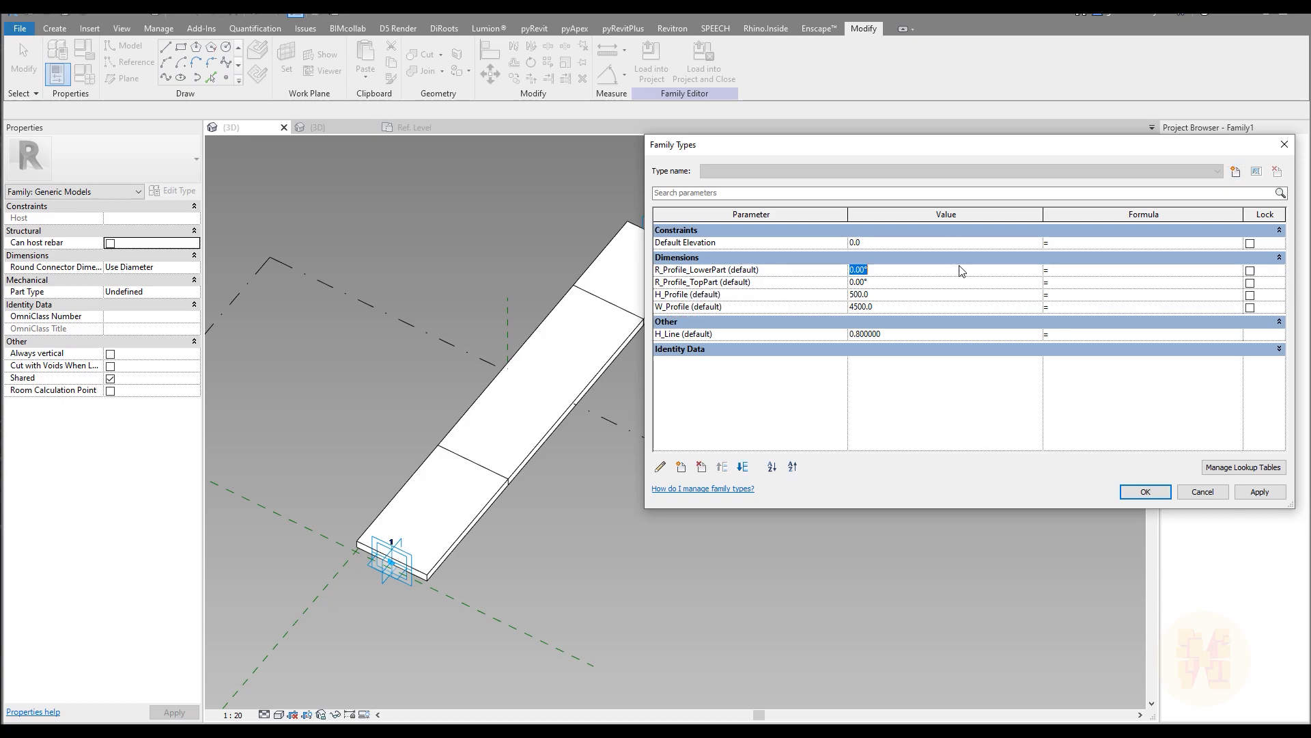
{"action": "type", "text": "10"}
{"action": "left_click", "coordinate": [937, 283]}
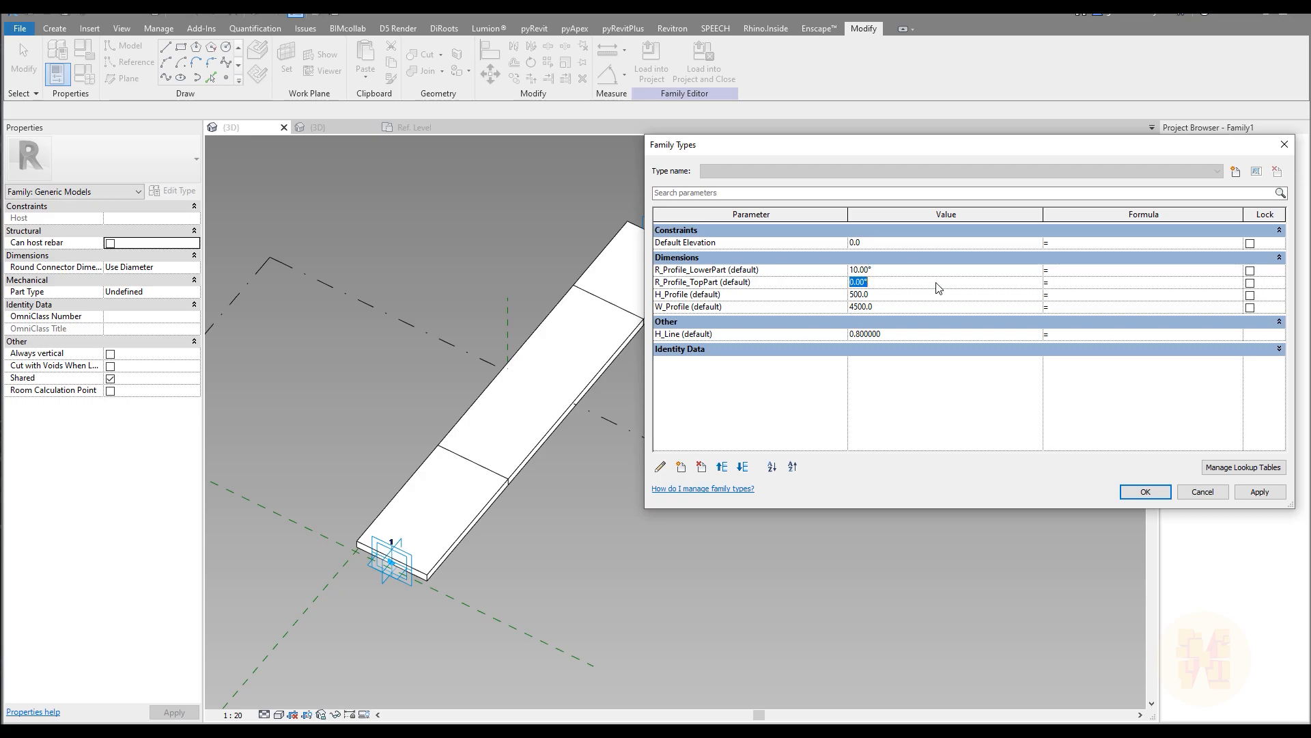
{"action": "left_click", "coordinate": [1145, 492]}
{"action": "middle_click_drag", "start_coordinate": [791, 409], "coordinate": [761, 471], "text": "shift"}
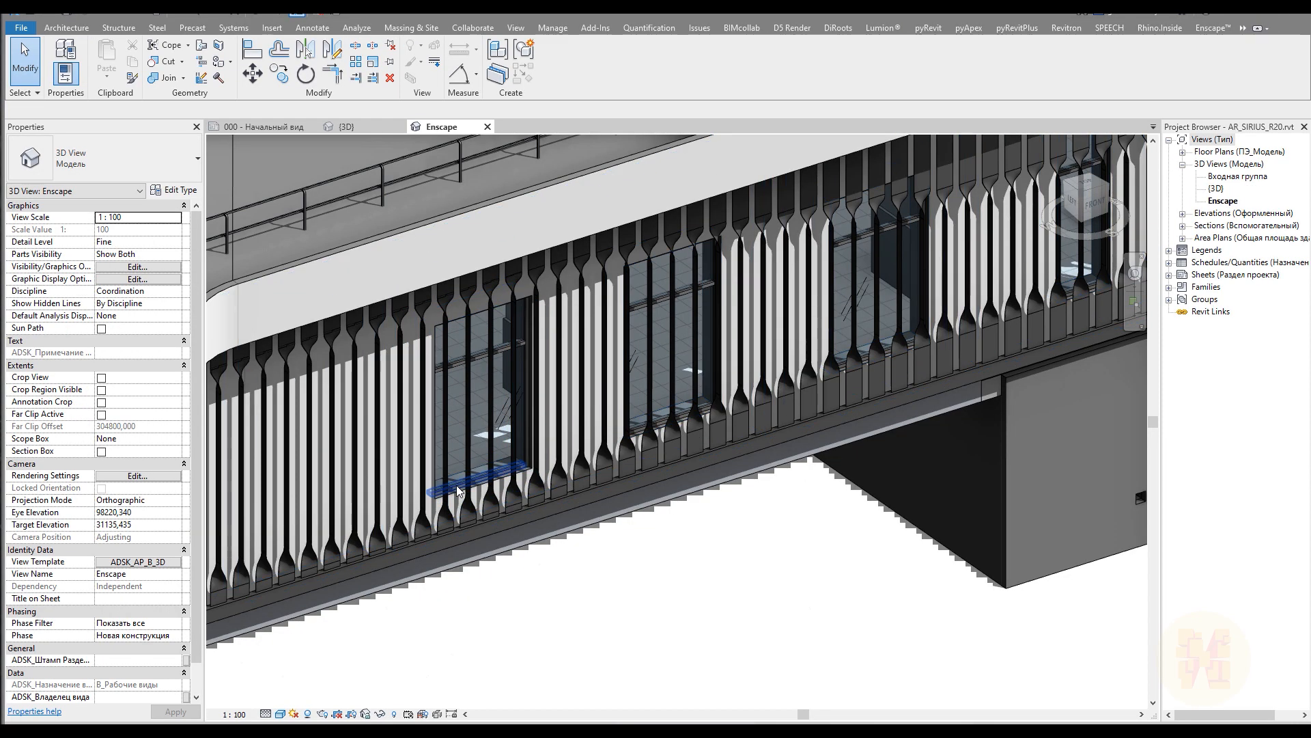
Examine the lower ends of the twisted facade slats in the building project's Enscape 3D view
{"action": "scroll", "coordinate": [477, 514], "scroll_direction": "up", "scroll_amount": 4}
{"action": "scroll", "coordinate": [492, 557], "scroll_direction": "up", "scroll_amount": 5}
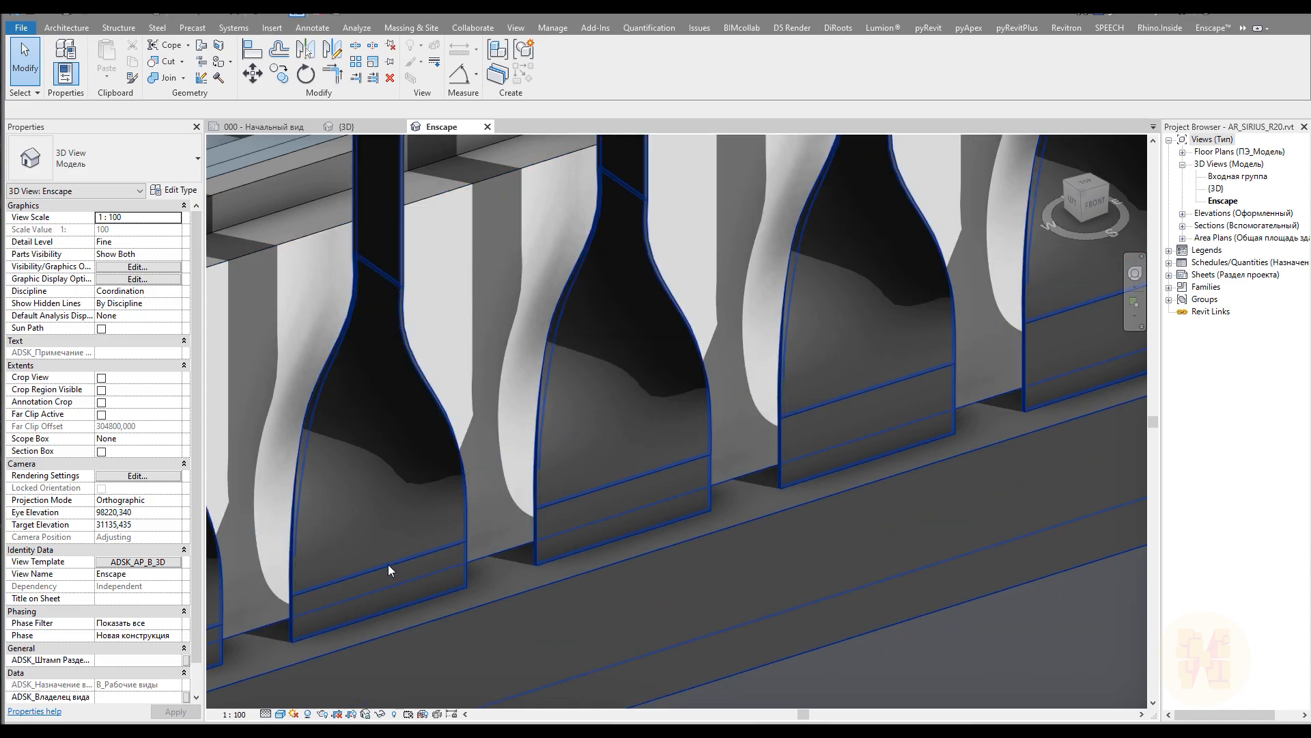
{"action": "scroll", "coordinate": [388, 564], "scroll_direction": "down", "scroll_amount": 5}
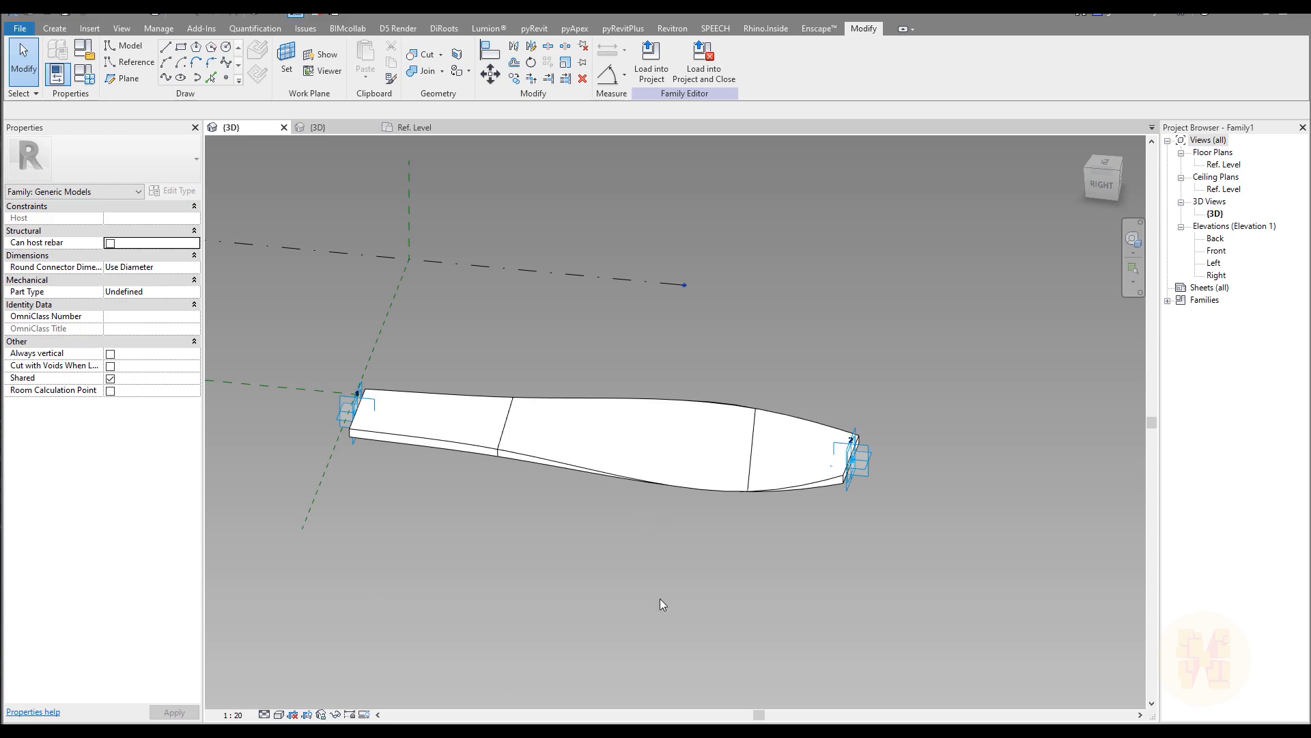
Undo the rotation, height and loft changes in the adaptive family, back to the four unlofted profiles
{"action": "key", "text": "ctrl+z"}
{"action": "middle_click_drag", "start_coordinate": [621, 545], "coordinate": [595, 431]}
{"action": "scroll", "coordinate": [595, 430], "scroll_direction": "up", "scroll_amount": 6}
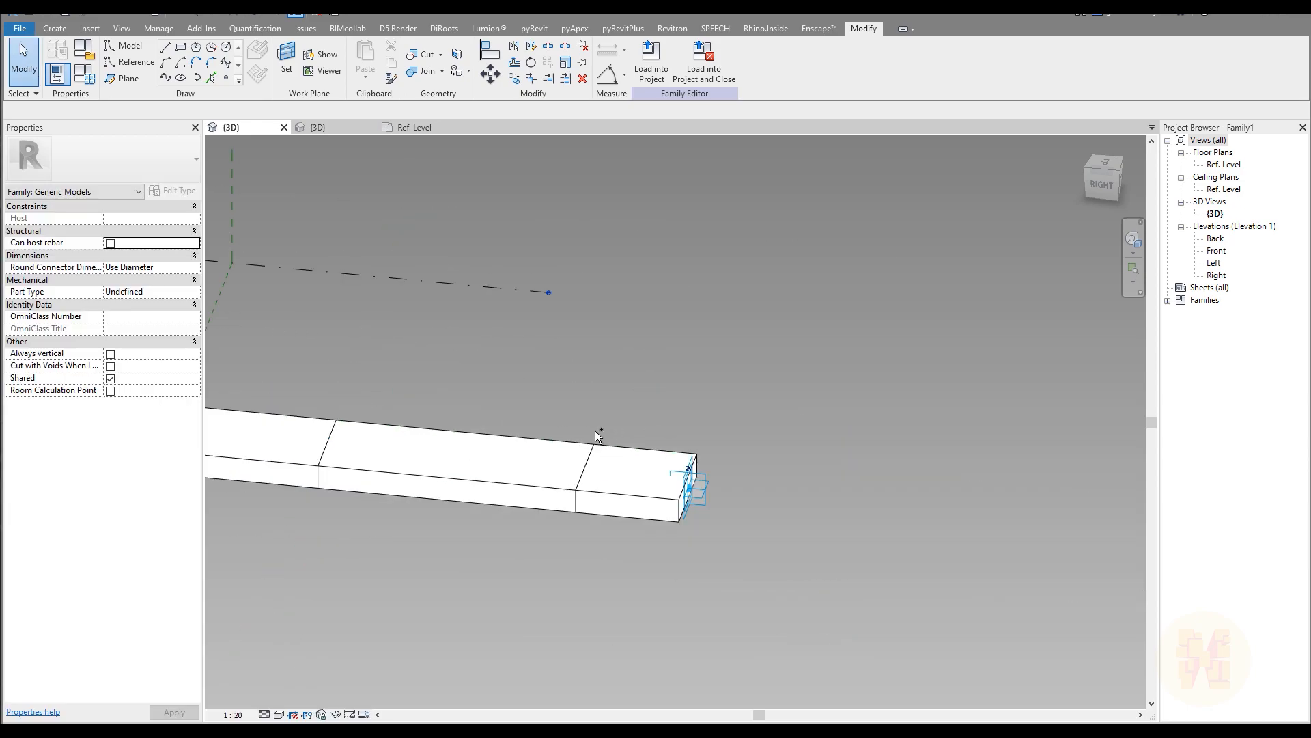
{"action": "key", "text": "ctrl+z"}
{"action": "scroll", "coordinate": [596, 433], "scroll_direction": "down", "scroll_amount": 3}
{"action": "middle_click_drag", "start_coordinate": [596, 433], "coordinate": [504, 534]}
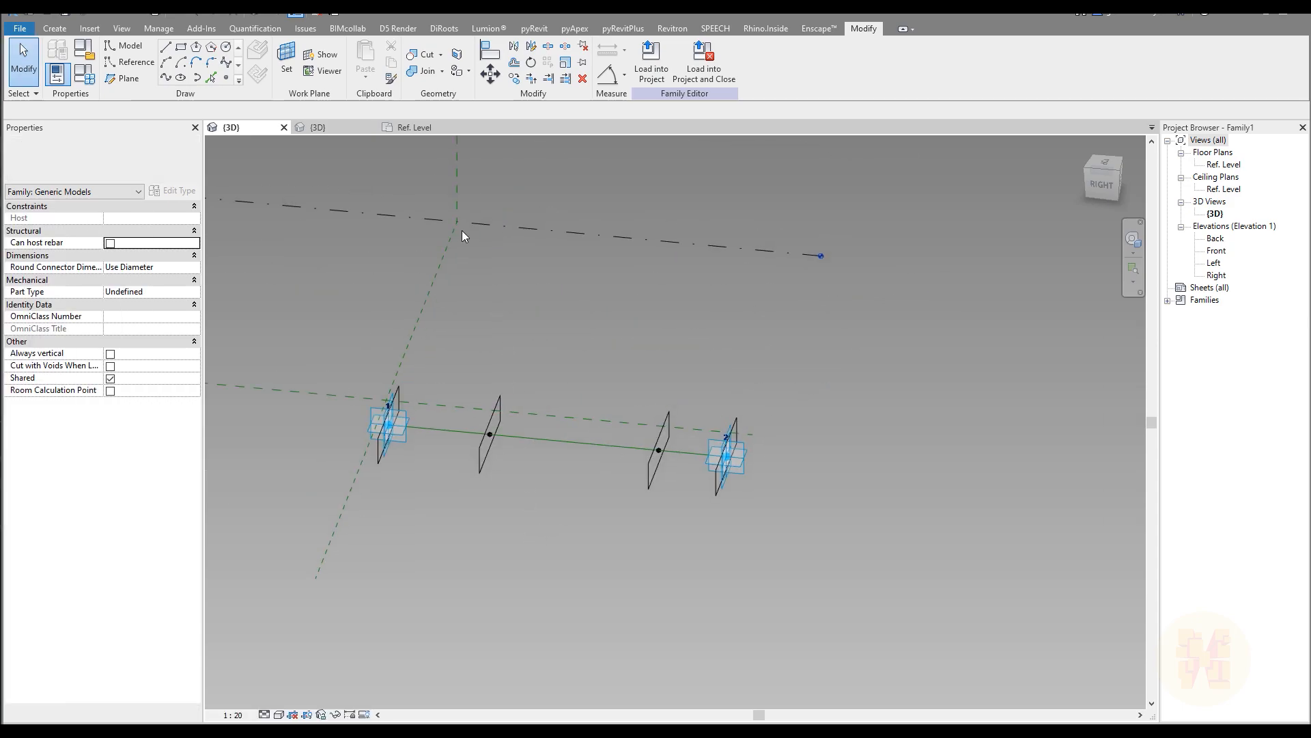
Load the profile family into the adaptive family again, overwriting the existing version and its parameter values
{"action": "left_click", "coordinate": [411, 125]}
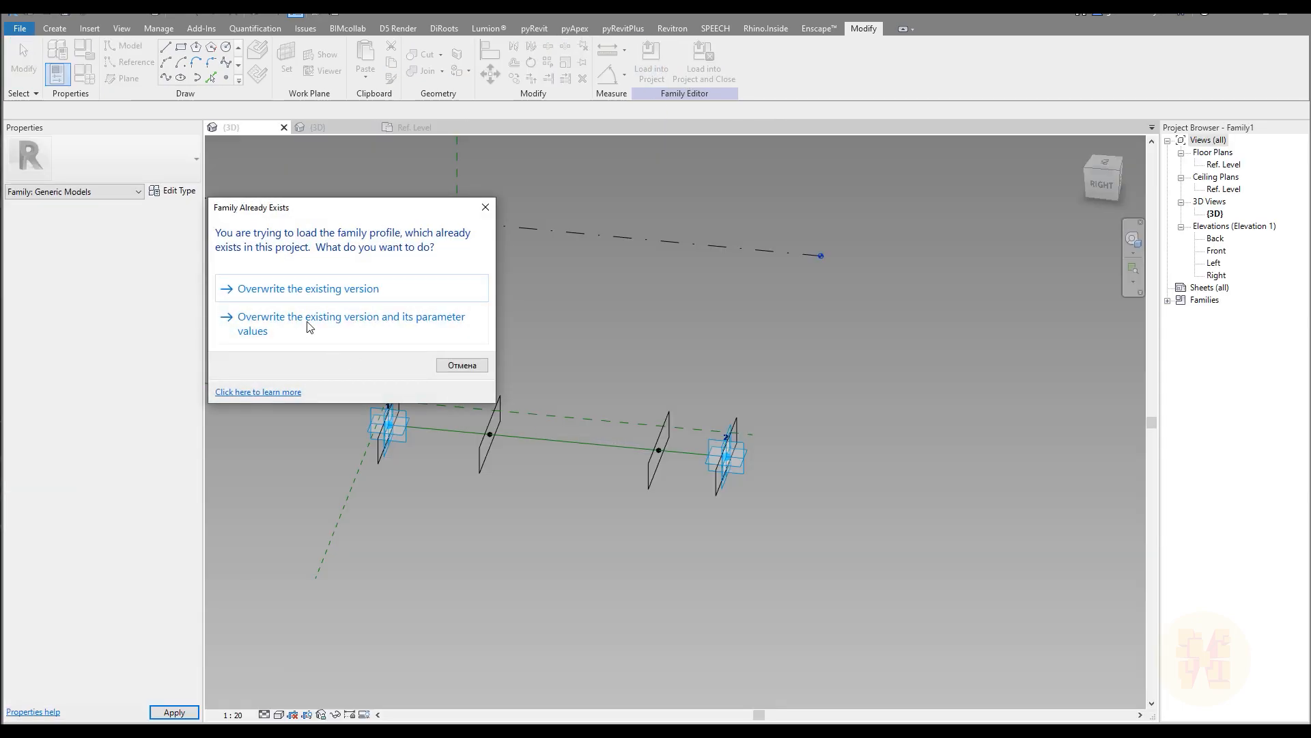
{"action": "left_click", "coordinate": [307, 323]}
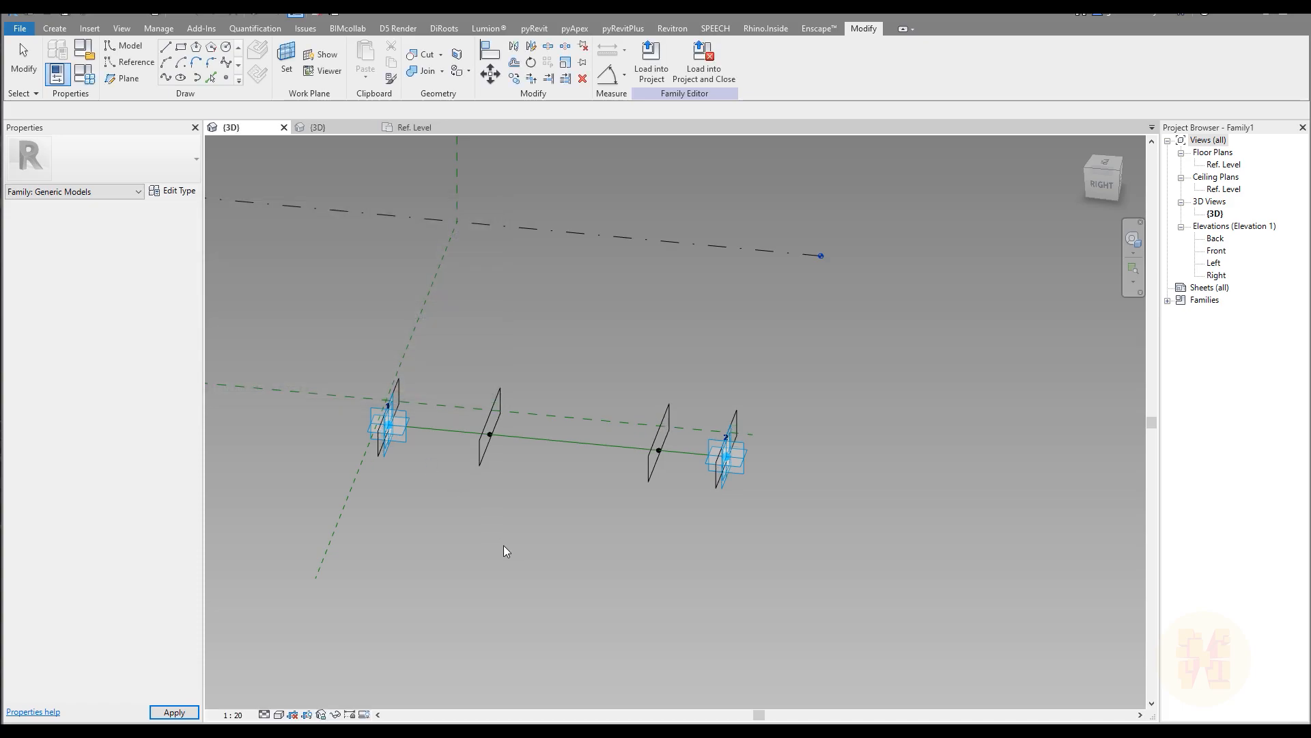
{"action": "middle_click_drag", "start_coordinate": [461, 517], "coordinate": [676, 421], "text": "shift"}
{"action": "middle_click_drag", "start_coordinate": [580, 426], "coordinate": [597, 518]}
{"action": "scroll", "coordinate": [553, 465], "scroll_direction": "up", "scroll_amount": 2}
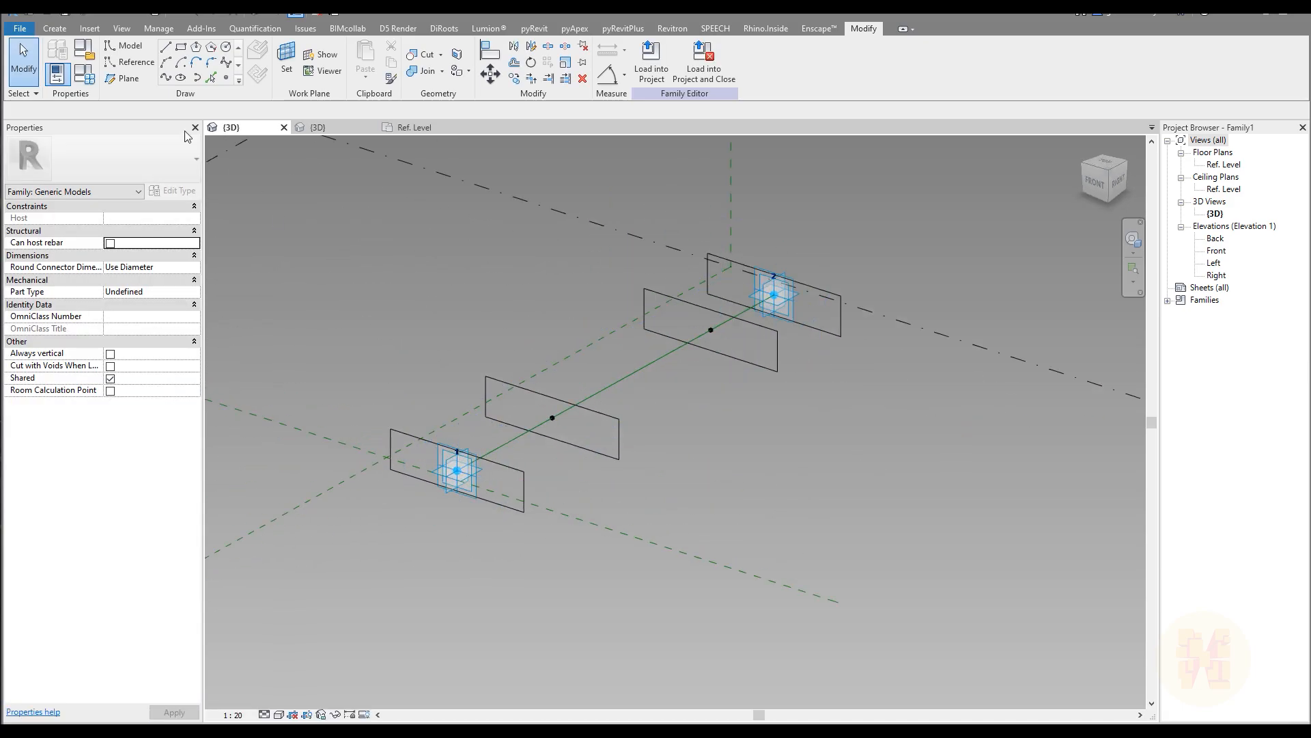
Set the adaptive family's H_Profile to 500 and reload the profile family, overwriting its version and parameter values
{"action": "left_click", "coordinate": [82, 76]}
{"action": "left_click", "coordinate": [914, 299]}
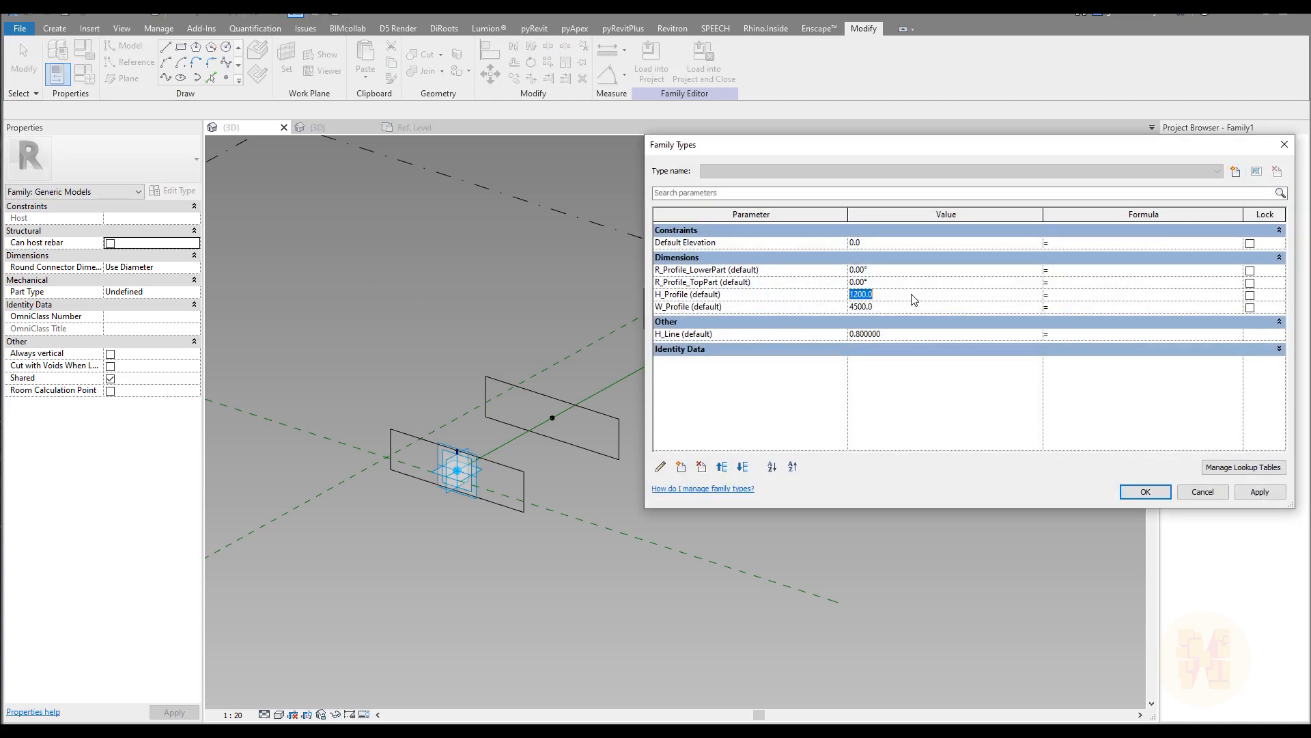
{"action": "key", "text": "Tab"}
{"action": "left_click", "coordinate": [1145, 492]}
{"action": "left_click", "coordinate": [419, 128]}
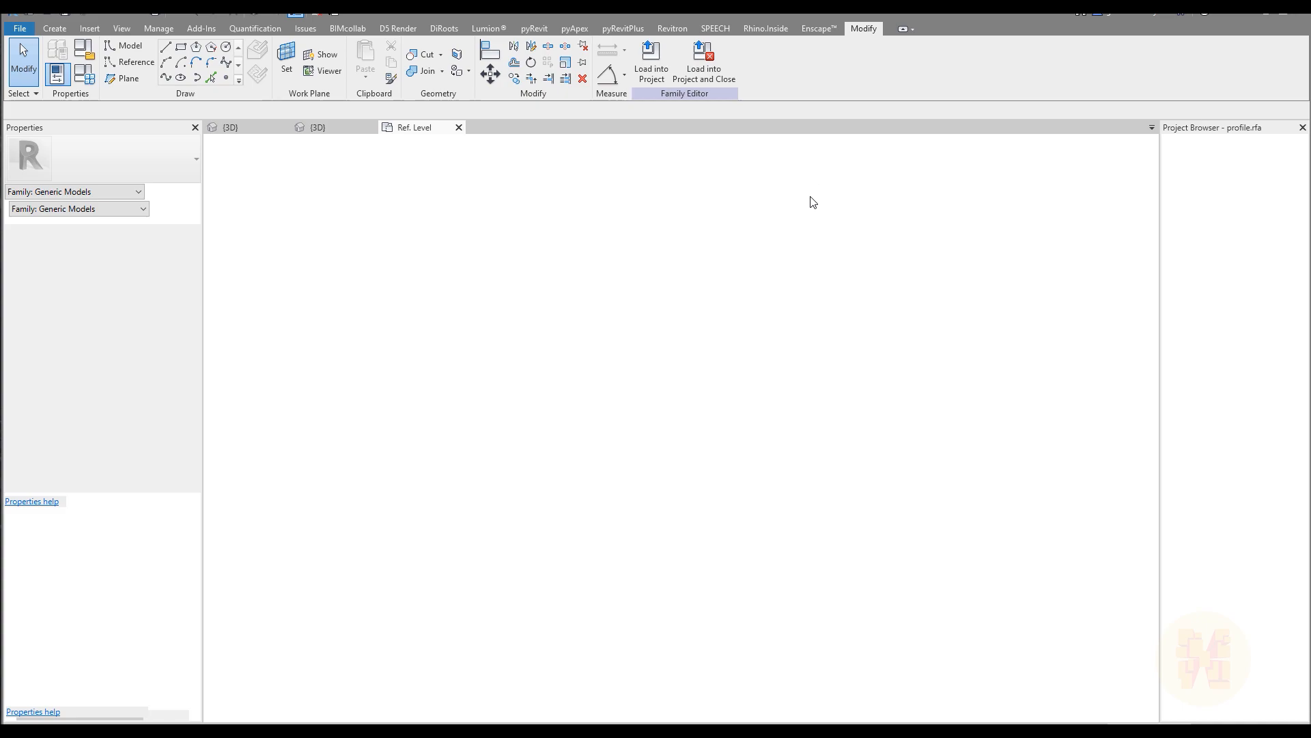
{"action": "left_click", "coordinate": [651, 62]}
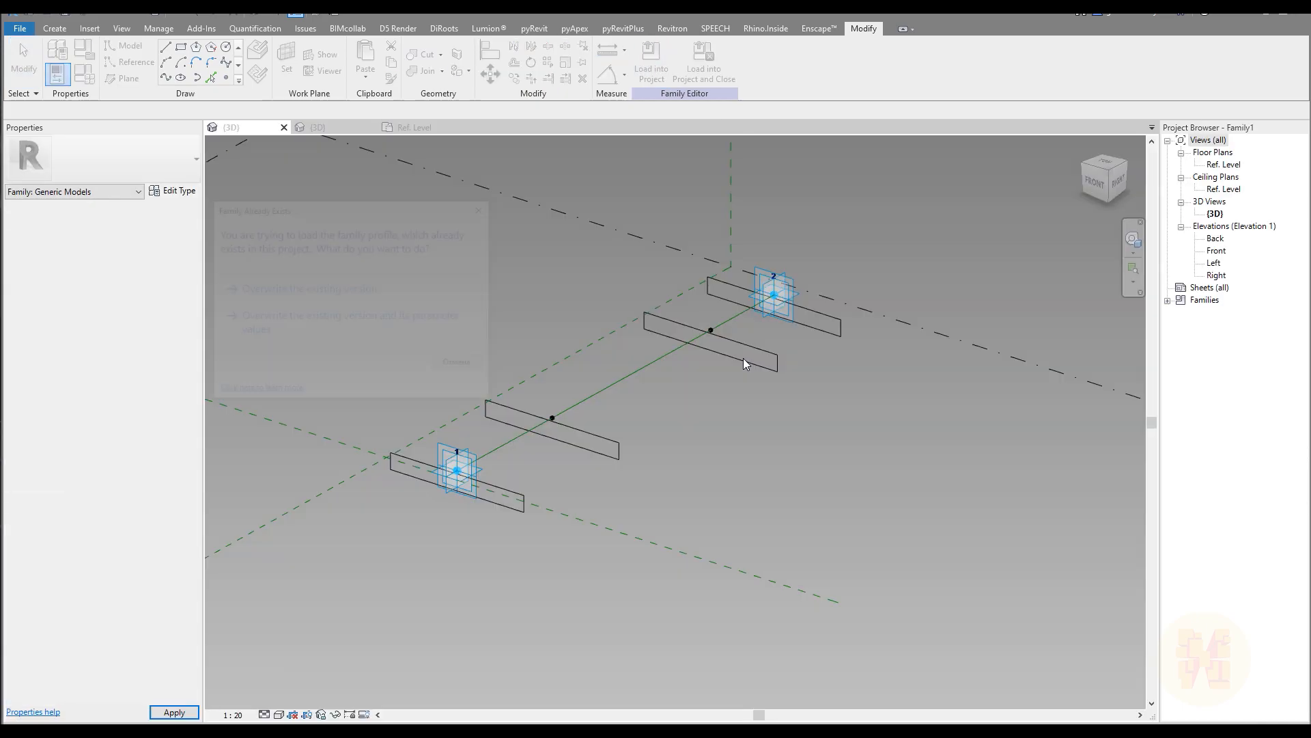
{"action": "left_click", "coordinate": [362, 322]}
{"action": "middle_click_drag", "start_coordinate": [797, 482], "coordinate": [615, 494], "text": "shift"}
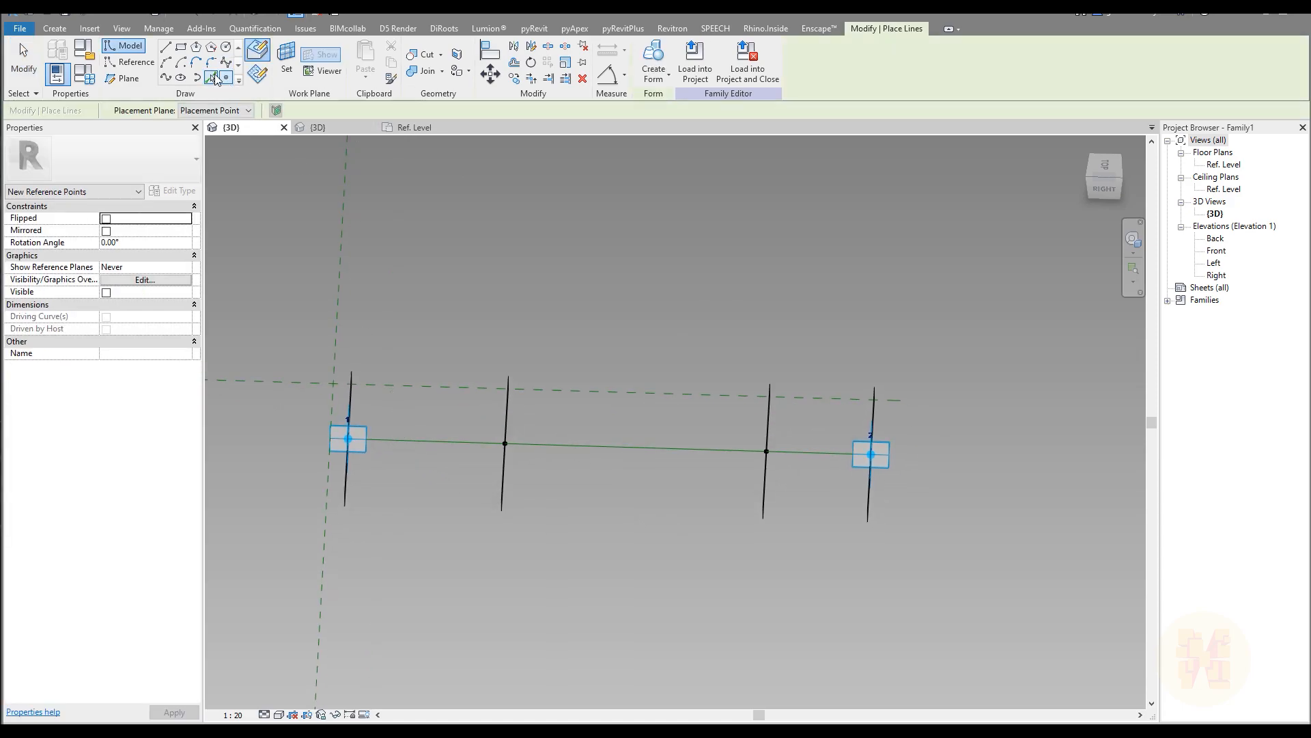
{"action": "left_click", "coordinate": [129, 63]}
{"action": "middle_click_drag", "start_coordinate": [595, 470], "coordinate": [472, 409], "text": "shift"}
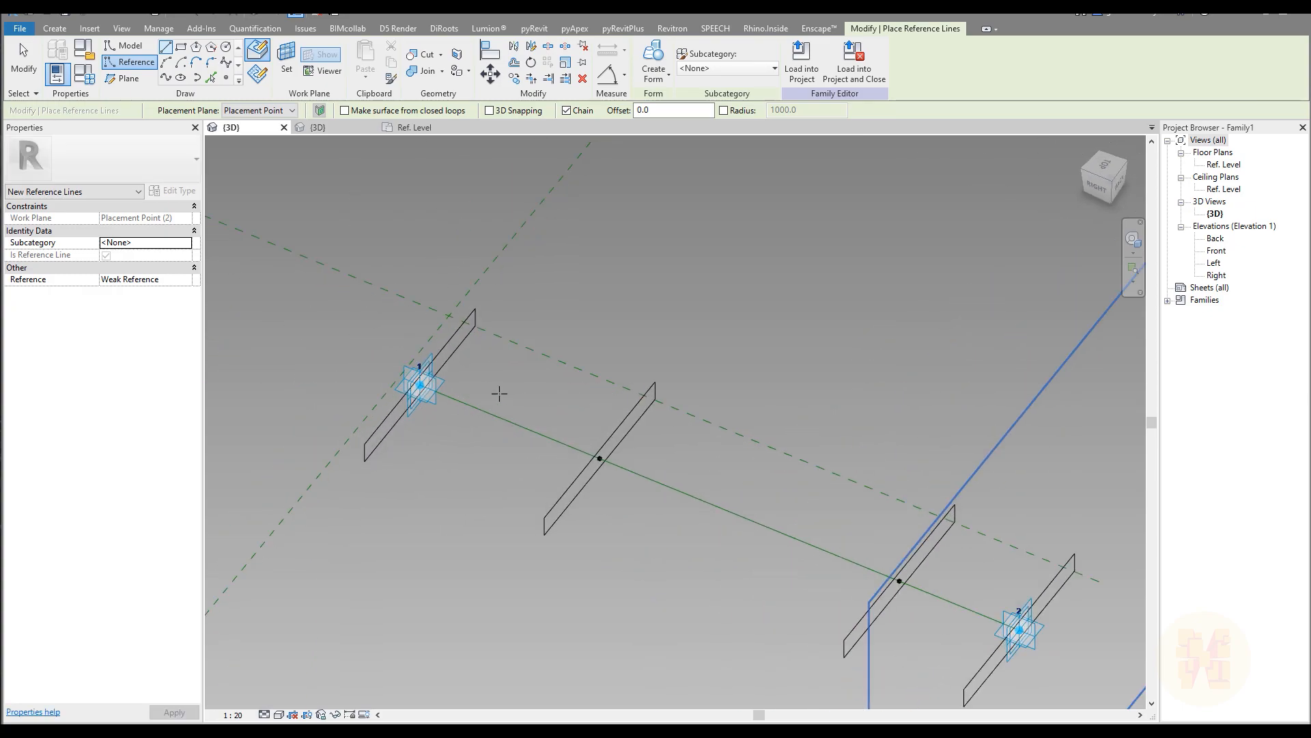
{"action": "left_click", "coordinate": [257, 74]}
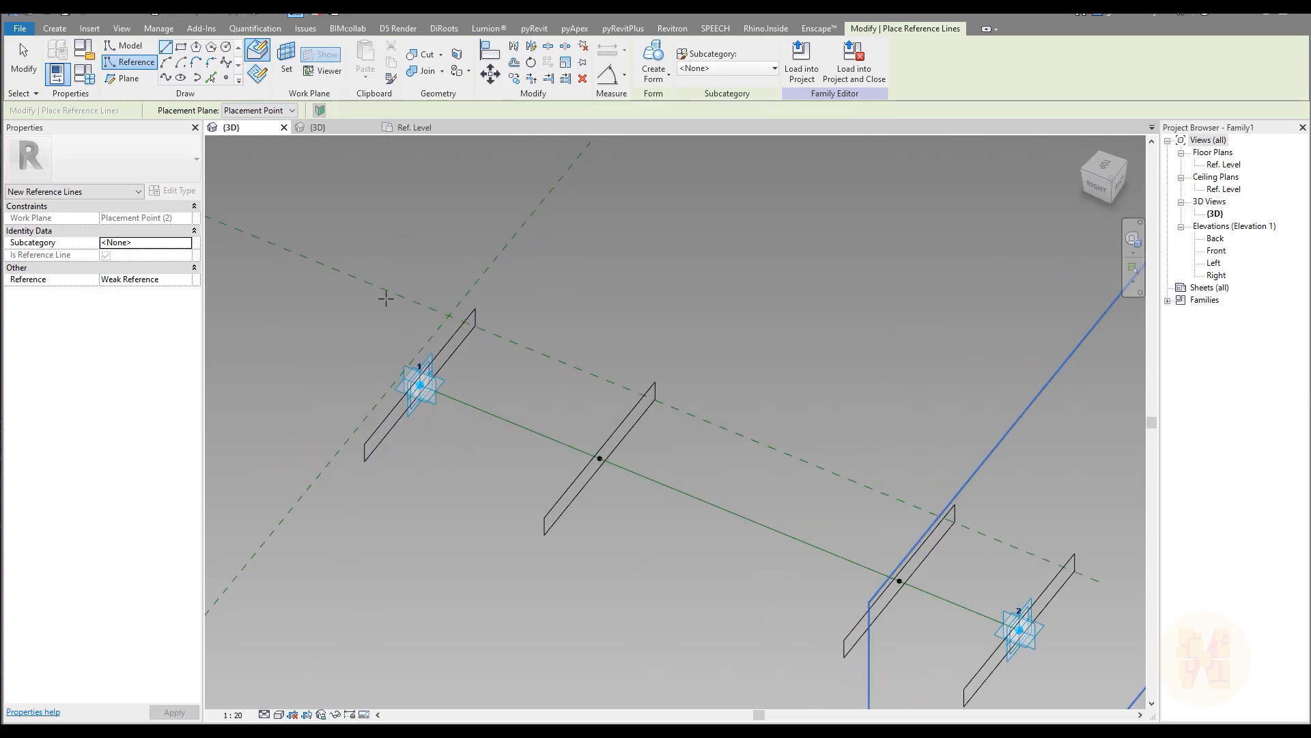
{"action": "scroll", "coordinate": [498, 420], "scroll_direction": "down", "scroll_amount": 3}
{"action": "key", "text": "Escape"}
{"action": "key", "text": "Escape"}
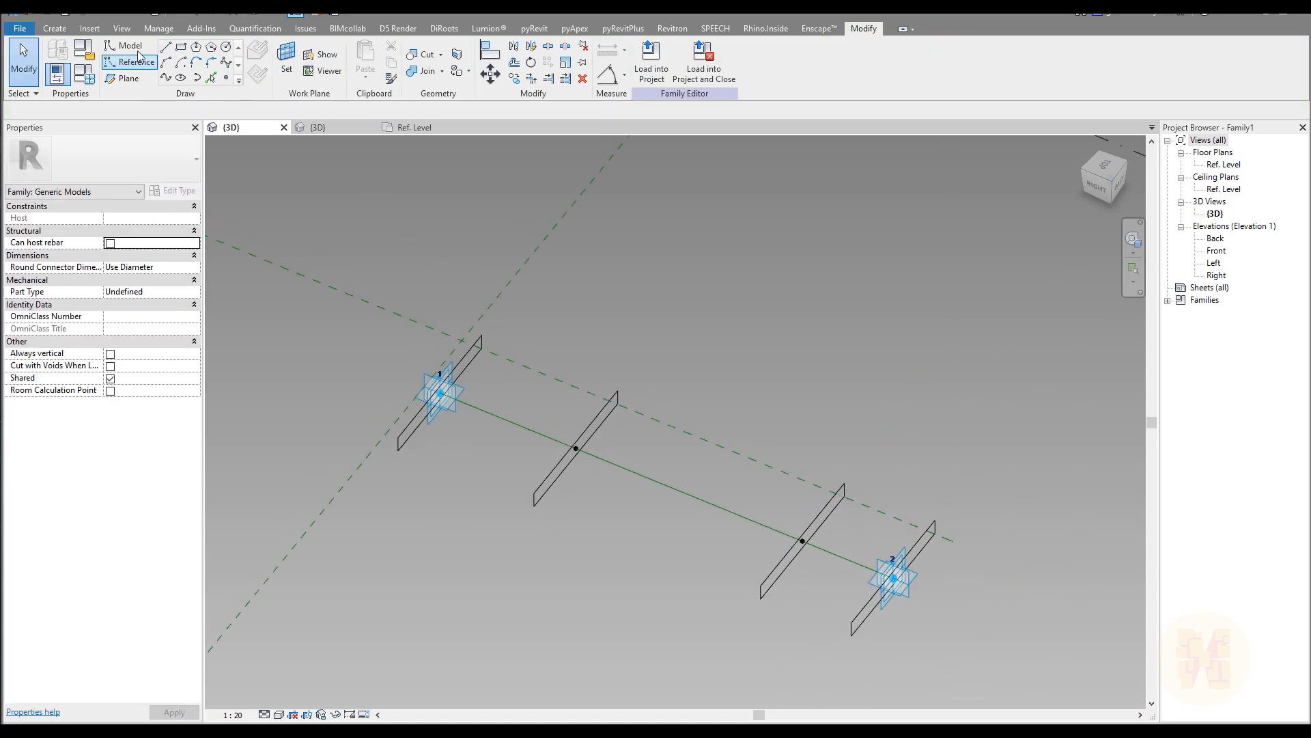
Place two reference points on the reference line, one beside adaptive point 1 and one beside adaptive point 2, inside the end profiles
{"action": "left_click", "coordinate": [130, 50]}
{"action": "left_click", "coordinate": [131, 62]}
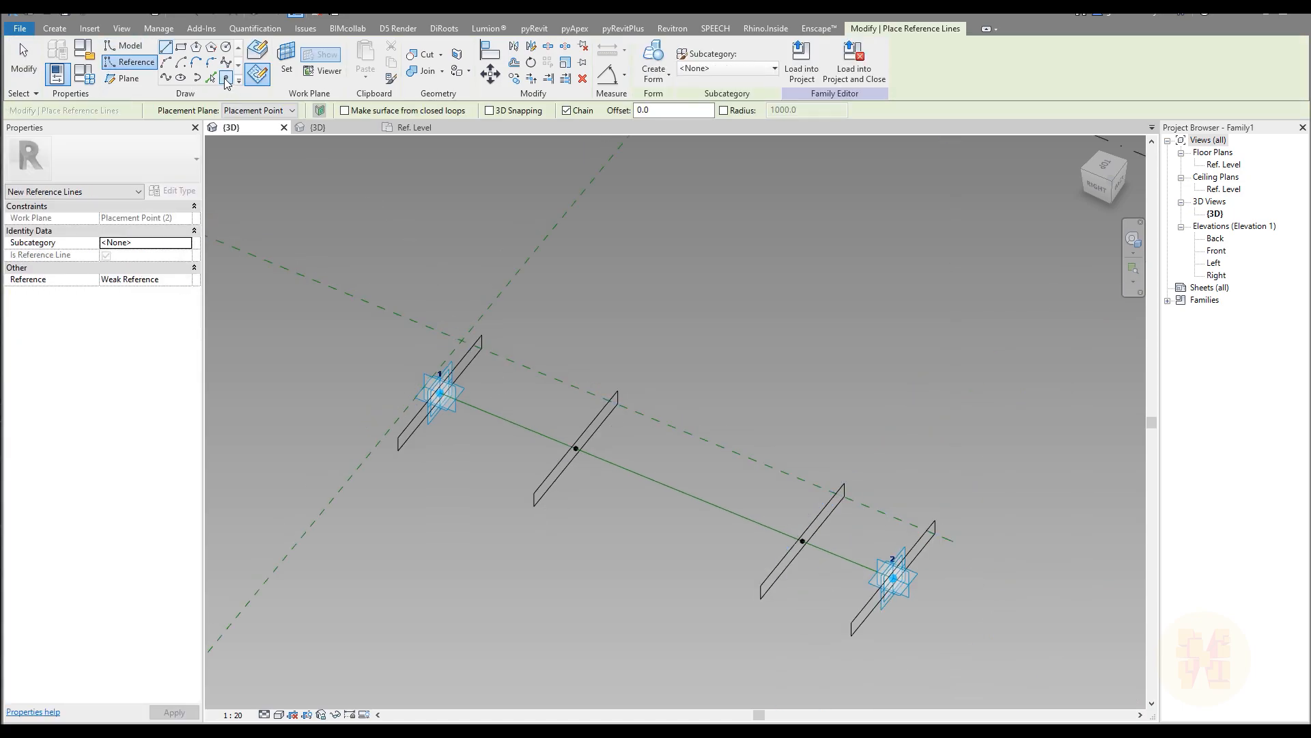
{"action": "left_click", "coordinate": [483, 409]}
{"action": "left_click", "coordinate": [845, 559]}
{"action": "key", "text": "Escape"}
{"action": "key", "text": "Escape"}
{"action": "middle_click_drag", "start_coordinate": [858, 573], "coordinate": [798, 494]}
{"action": "middle_click_drag", "start_coordinate": [623, 470], "coordinate": [521, 337], "text": "shift"}
{"action": "scroll", "coordinate": [574, 334], "scroll_direction": "up", "scroll_amount": 3}
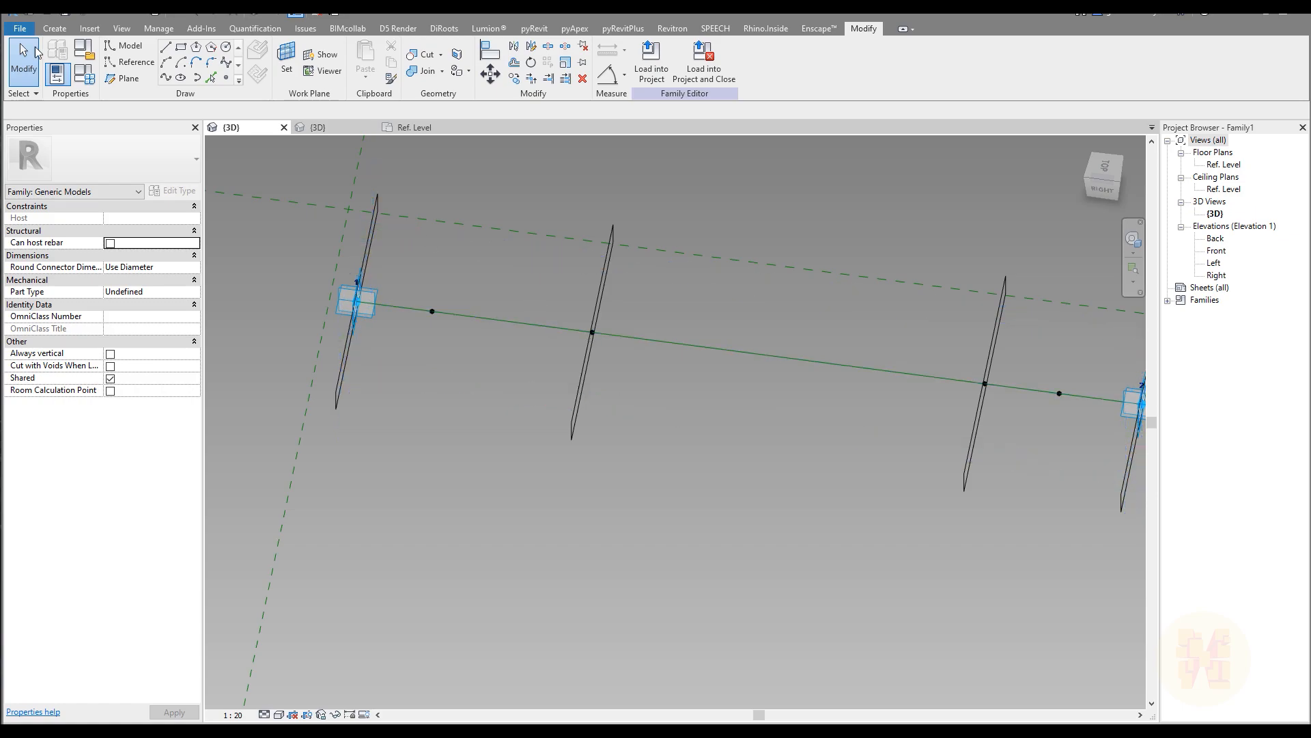
Set the normalized curve parameter of the point hosting the second profile to 0.25
{"action": "left_click", "coordinate": [84, 74]}
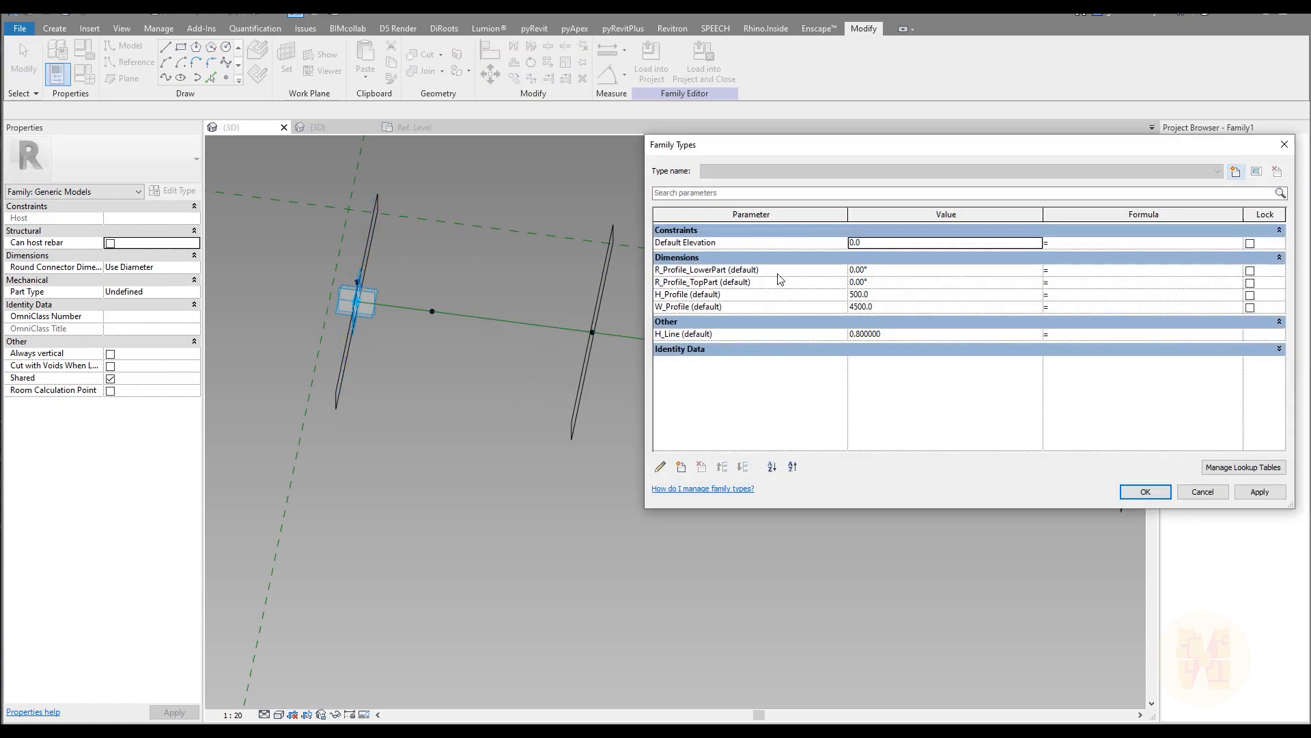
{"action": "left_click", "coordinate": [1284, 144]}
{"action": "middle_click_drag", "start_coordinate": [690, 382], "coordinate": [653, 418], "text": "shift"}
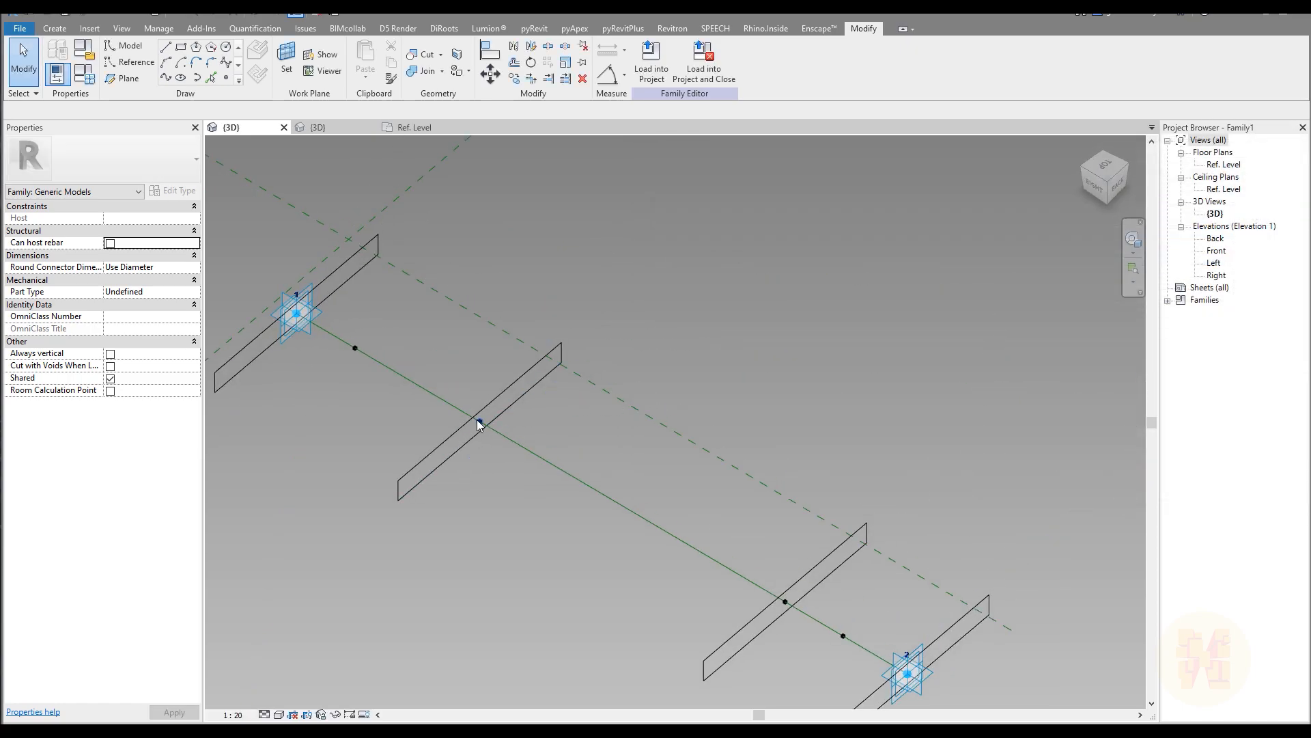
{"action": "left_click", "coordinate": [478, 422]}
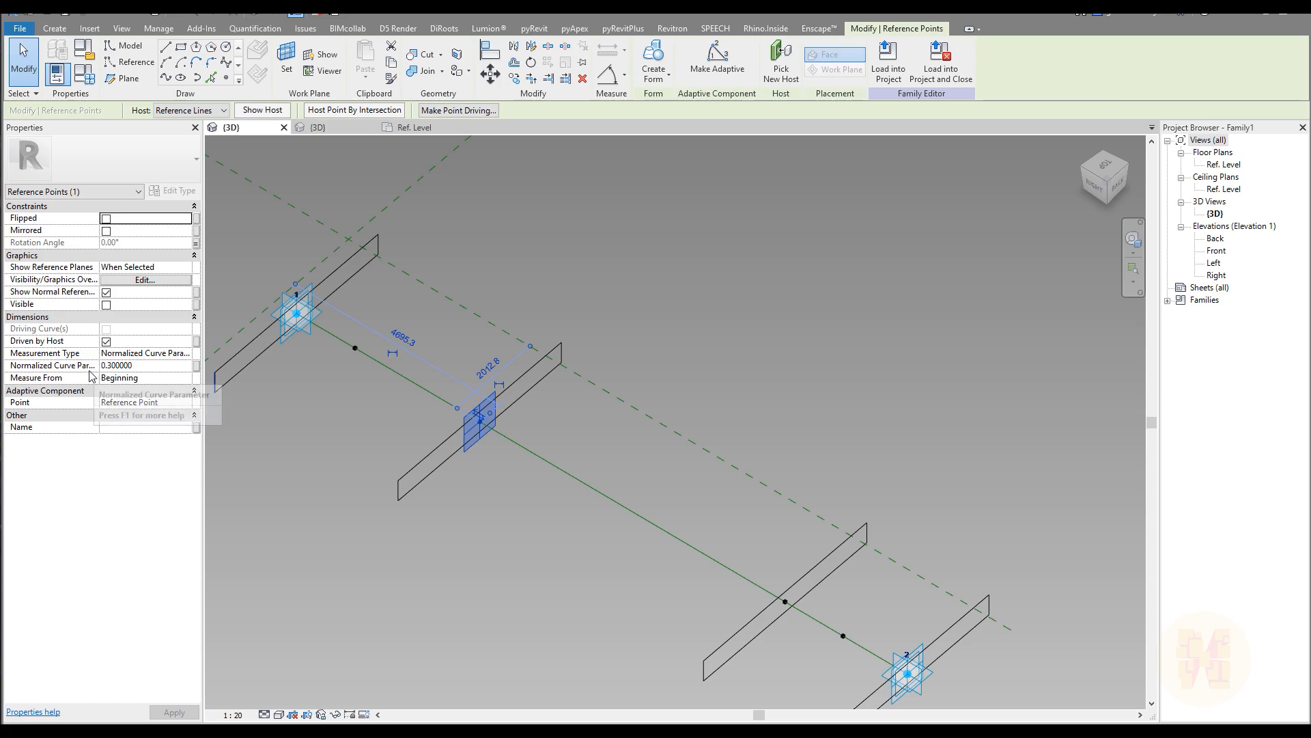
{"action": "left_click", "coordinate": [154, 367]}
{"action": "type", "text": "0.25"}
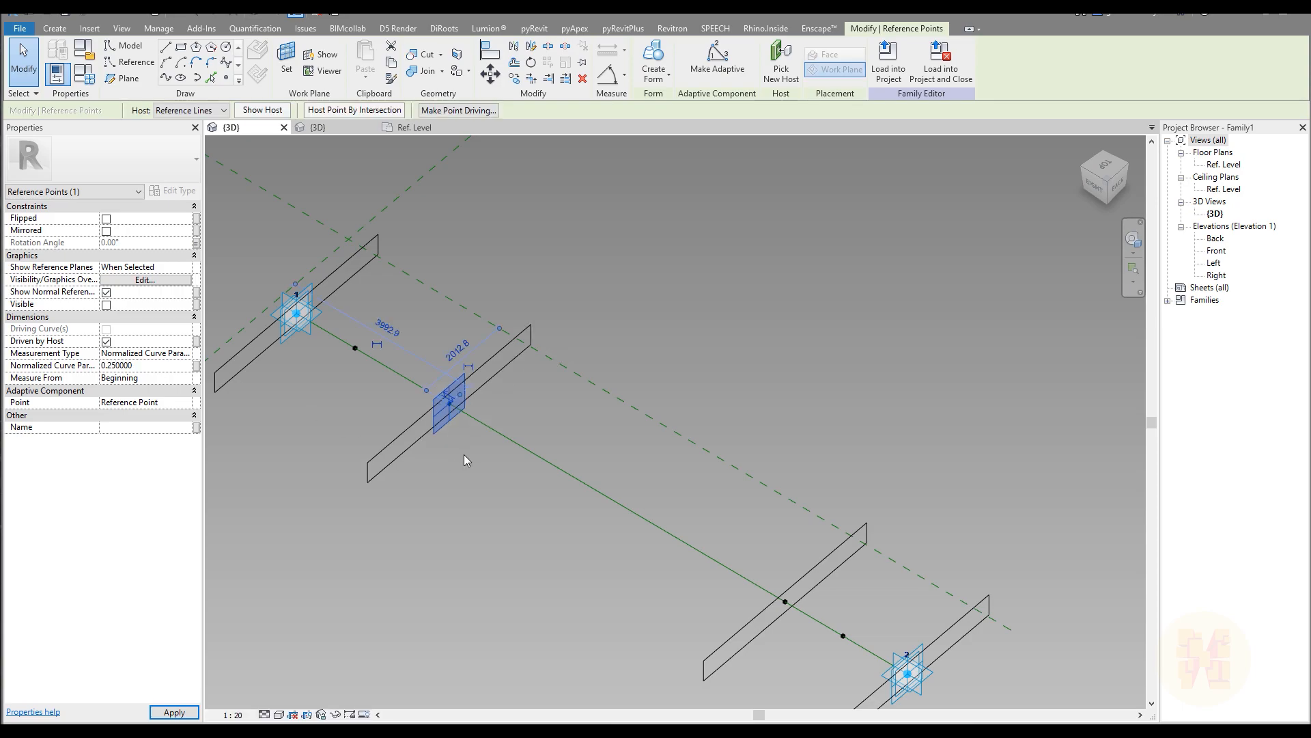
{"action": "left_click", "coordinate": [146, 370]}
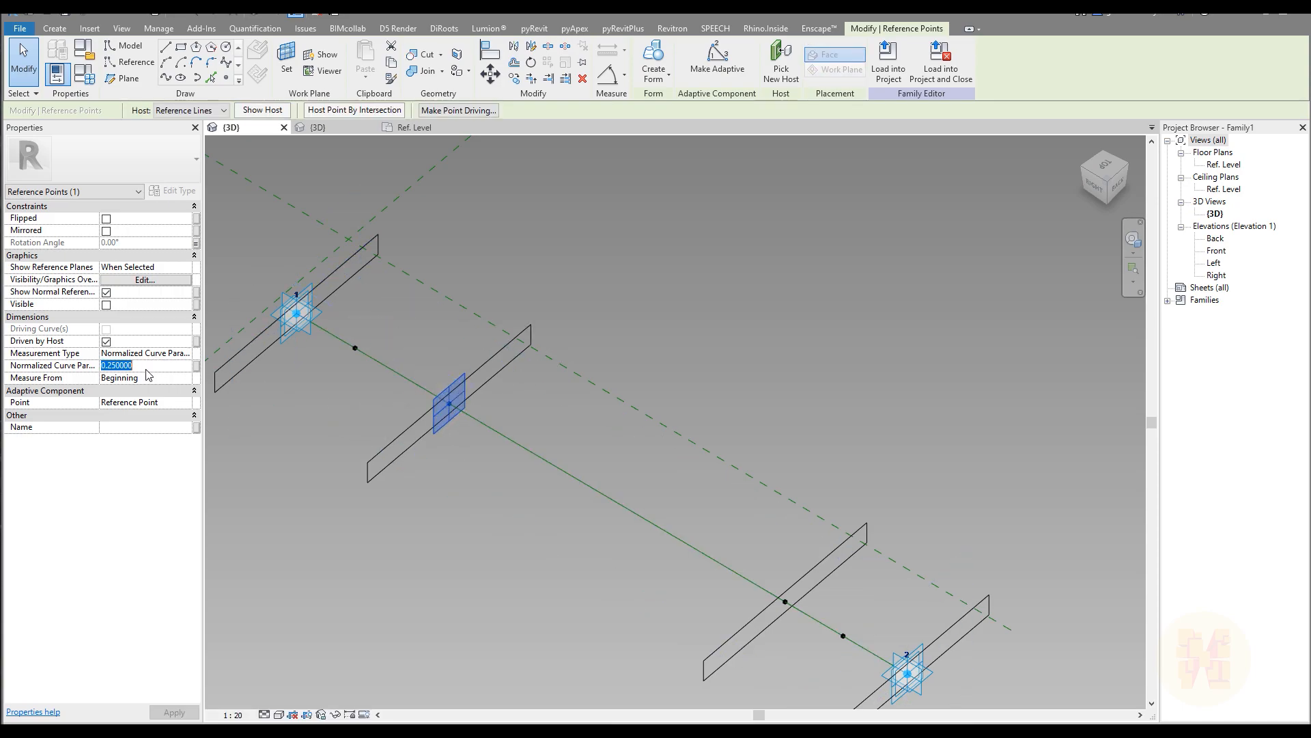
Set the normalized curve parameter of the free reference point beside adaptive point 1 to 0.2
{"action": "left_click", "coordinate": [281, 436]}
{"action": "left_click_drag", "start_coordinate": [312, 384], "coordinate": [367, 346]}
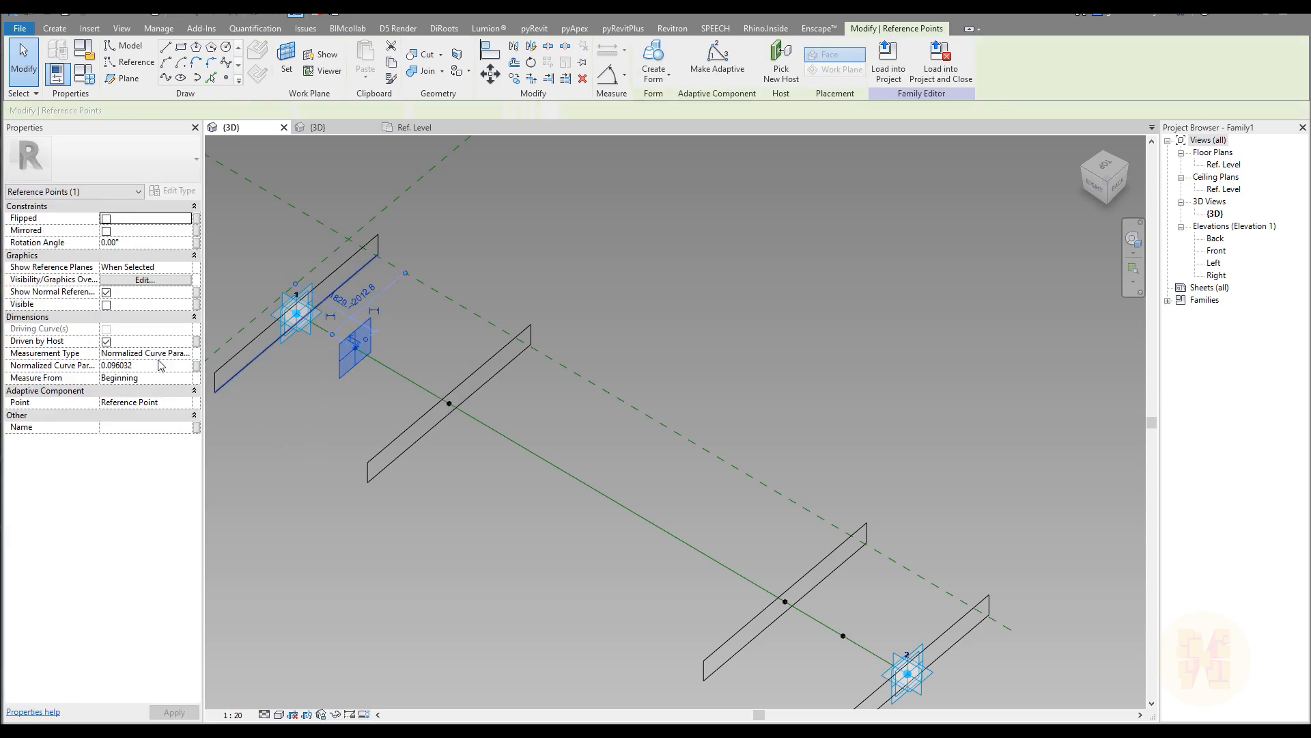
{"action": "left_click", "coordinate": [154, 366]}
{"action": "type", "text": "0."}
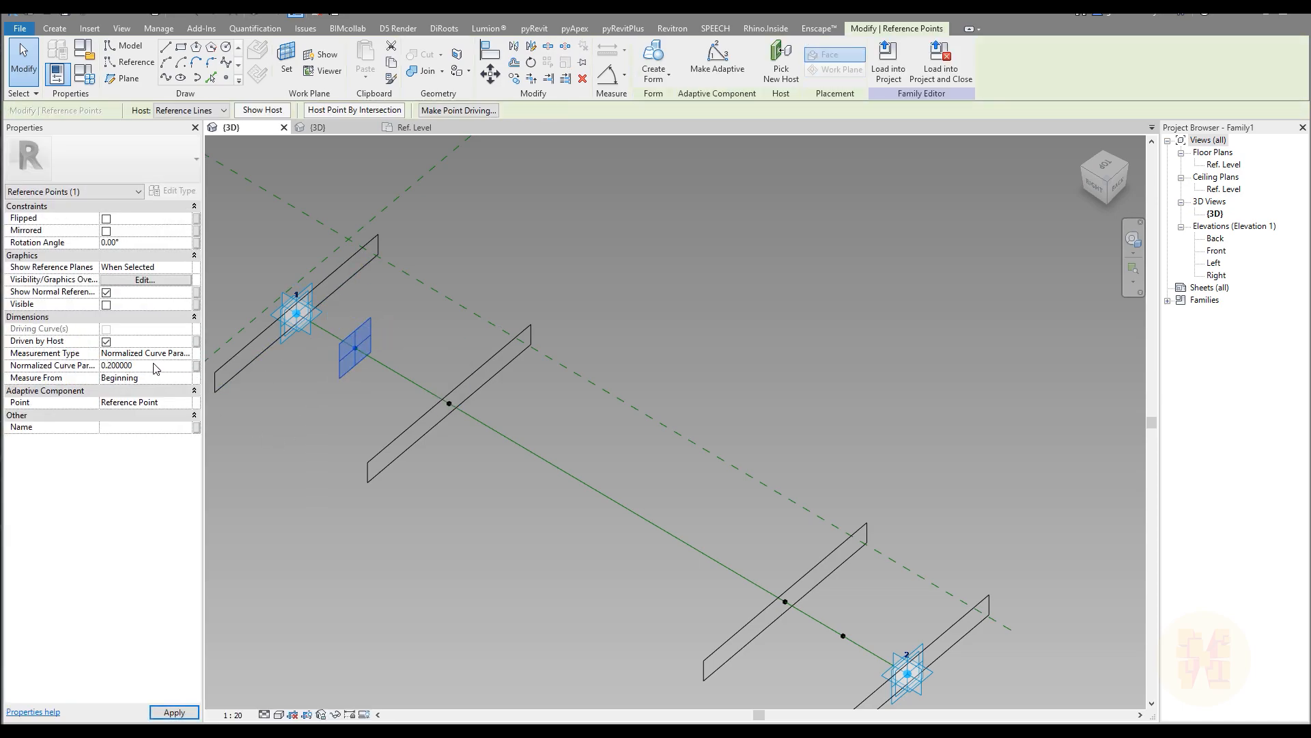
{"action": "left_click", "coordinate": [445, 488]}
{"action": "middle_click_drag", "start_coordinate": [434, 490], "coordinate": [480, 496]}
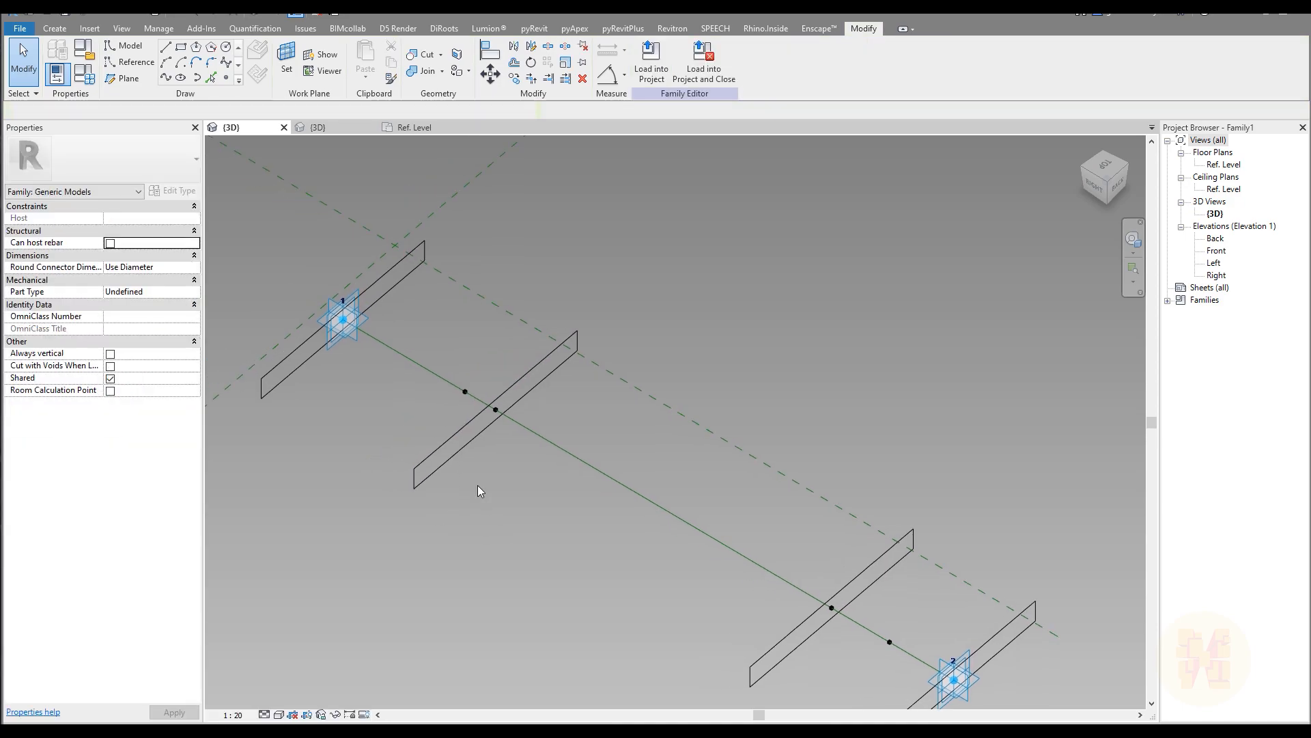
Place a profile component on the reference point at 0.2 along the line
{"action": "left_click", "coordinate": [54, 28]}
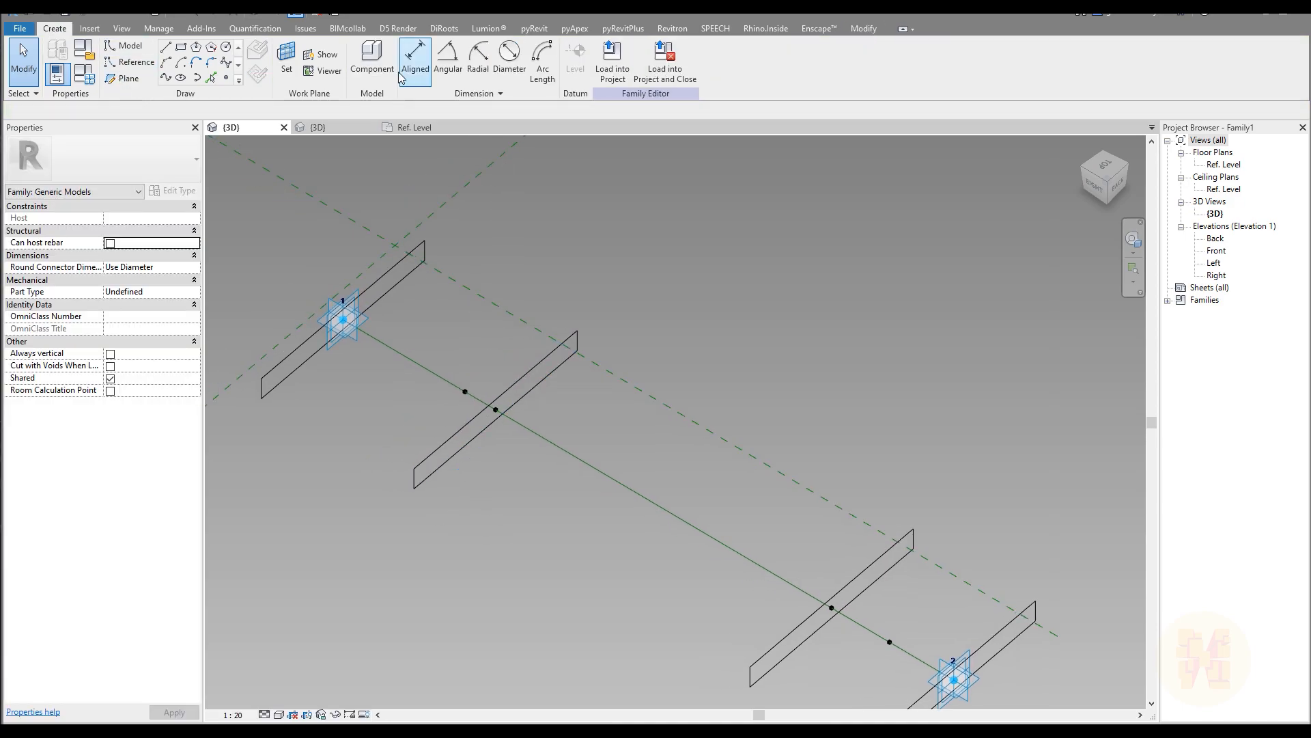
{"action": "left_click", "coordinate": [465, 391]}
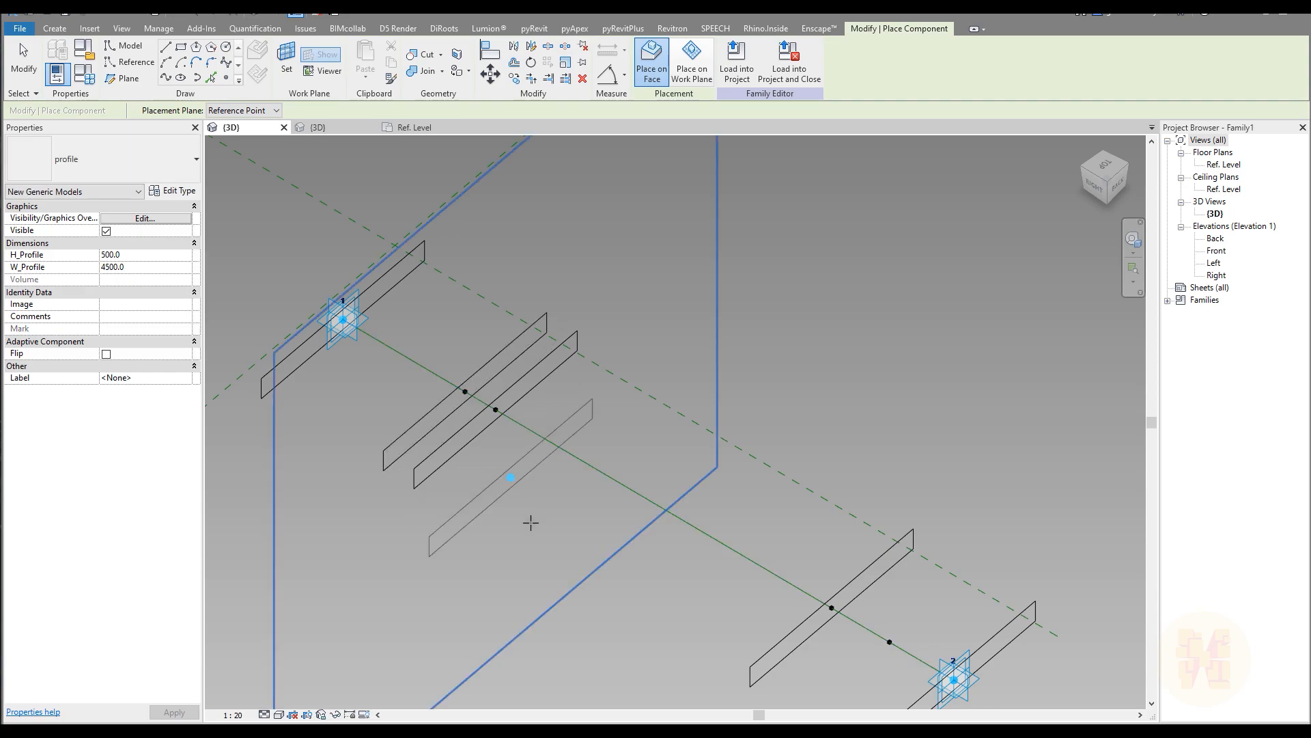
{"action": "key", "text": "Escape"}
{"action": "middle_click_drag", "start_coordinate": [539, 461], "coordinate": [396, 370]}
{"action": "scroll", "coordinate": [771, 526], "scroll_direction": "up", "scroll_amount": 2}
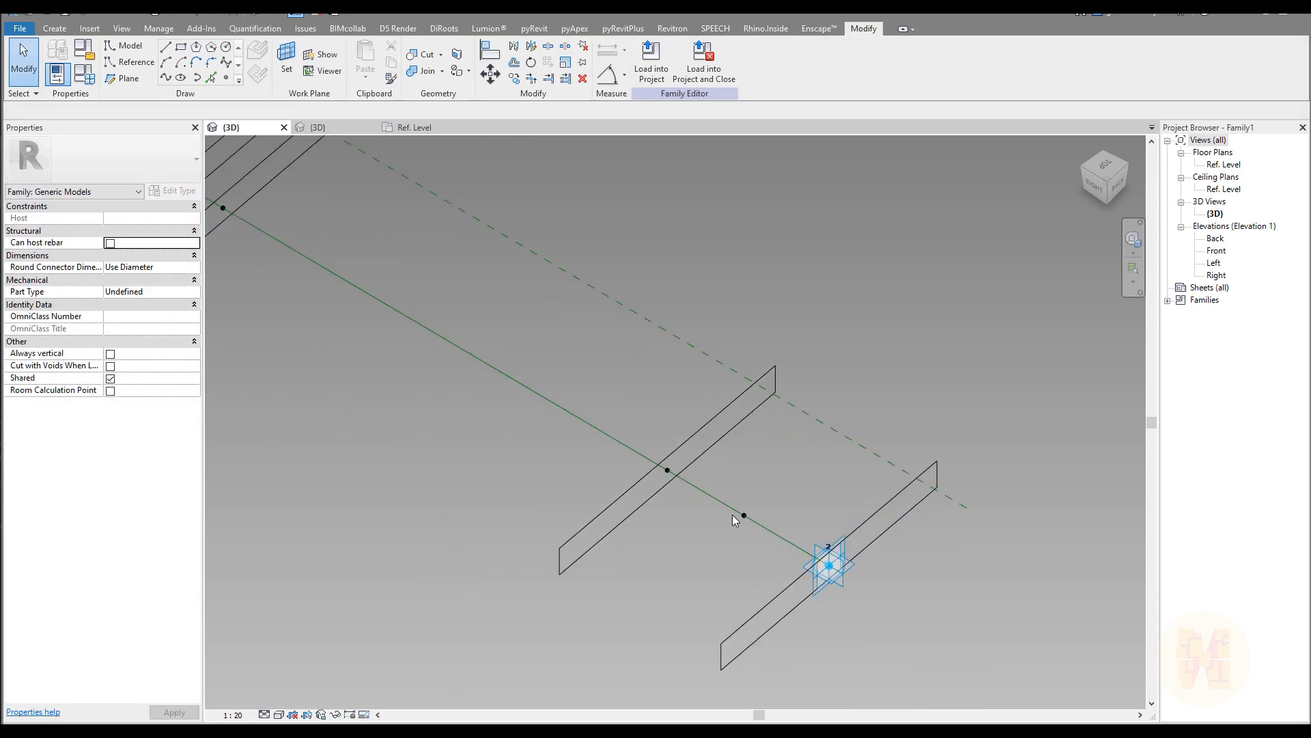
{"action": "left_click", "coordinate": [668, 470]}
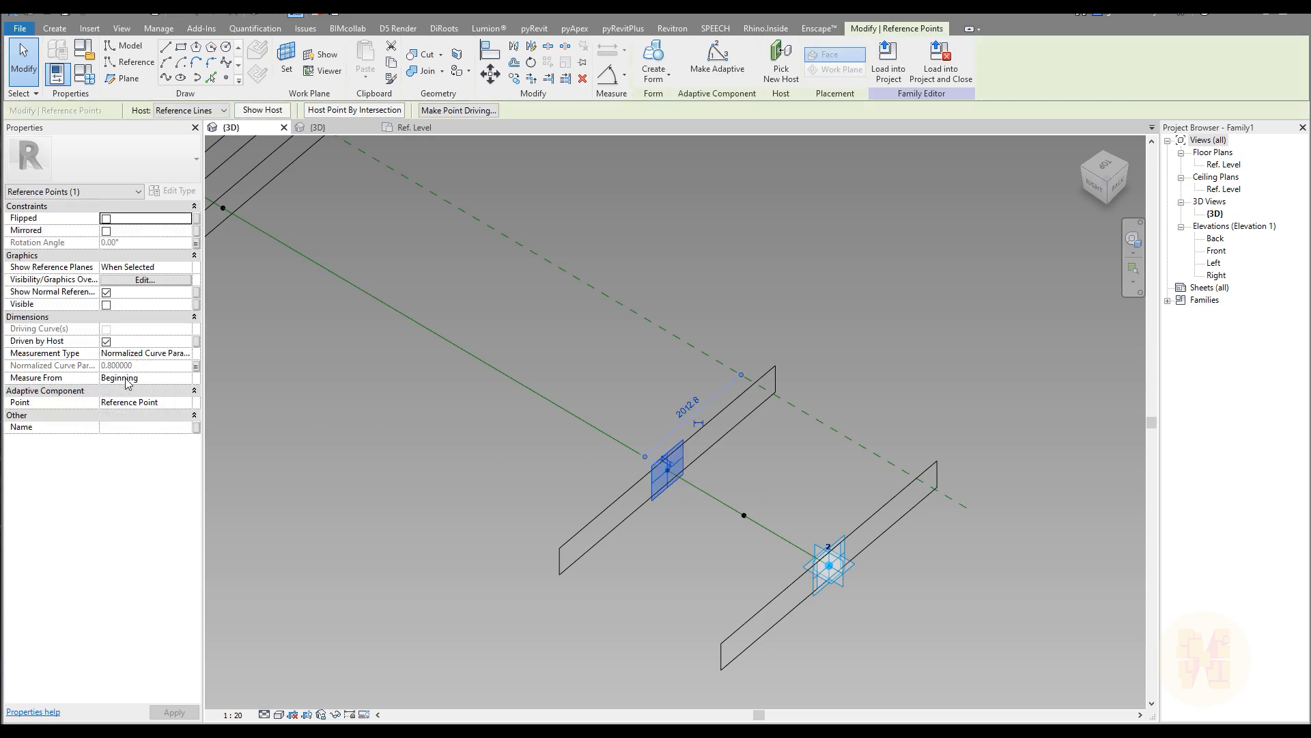
{"action": "left_click", "coordinate": [386, 461]}
{"action": "left_click", "coordinate": [84, 74]}
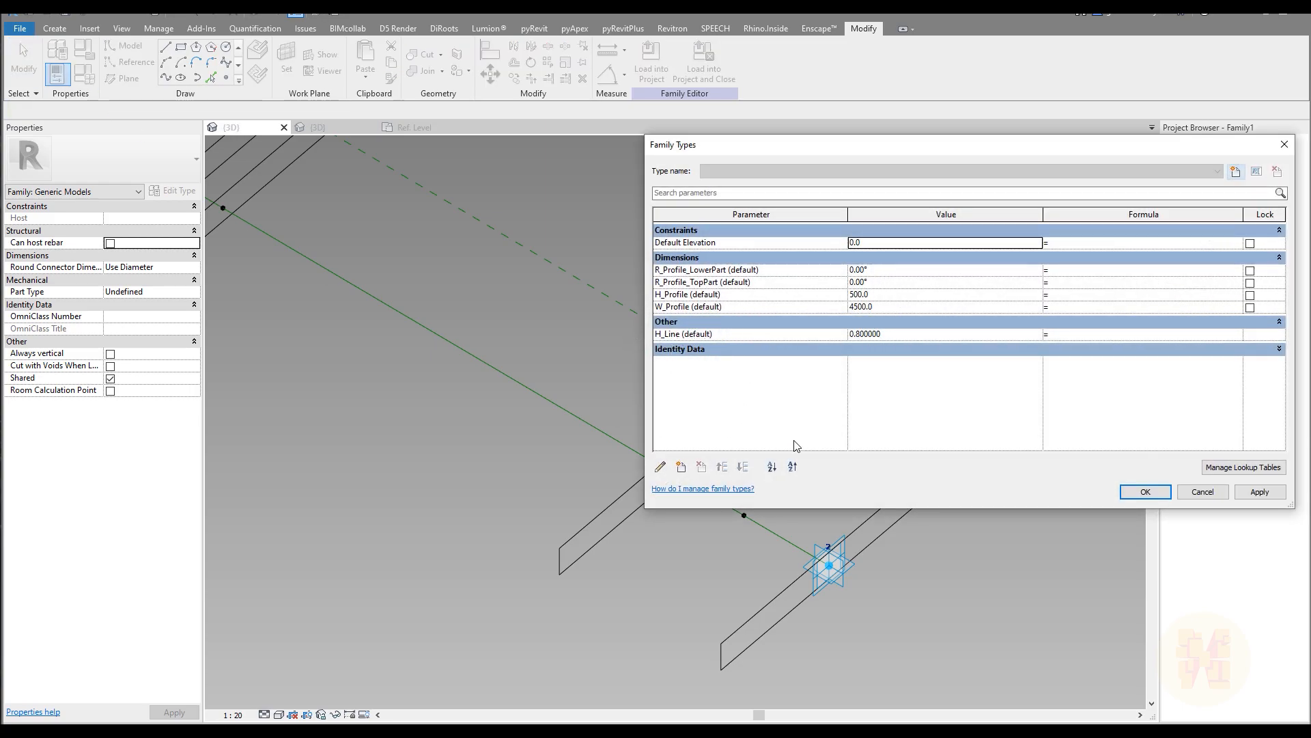
{"action": "left_click", "coordinate": [678, 469]}
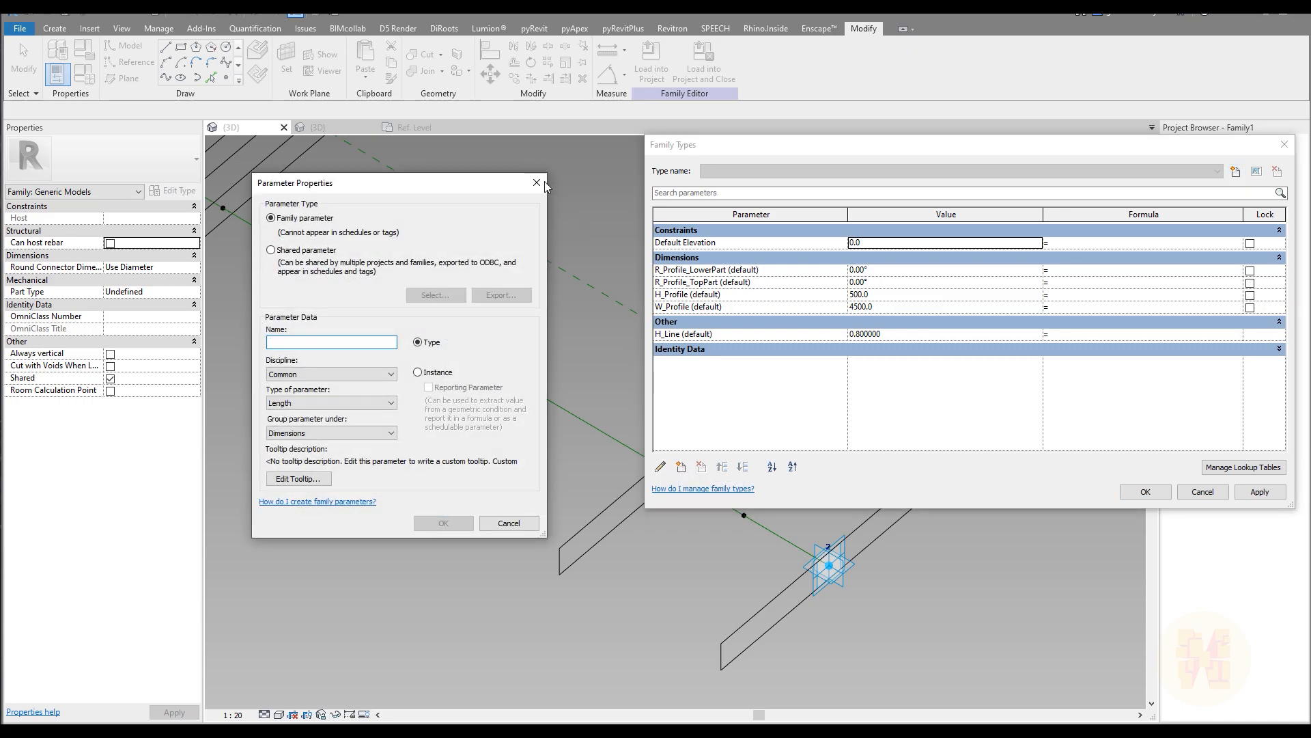
{"action": "key", "text": "Escape"}
{"action": "left_click", "coordinate": [1202, 492]}
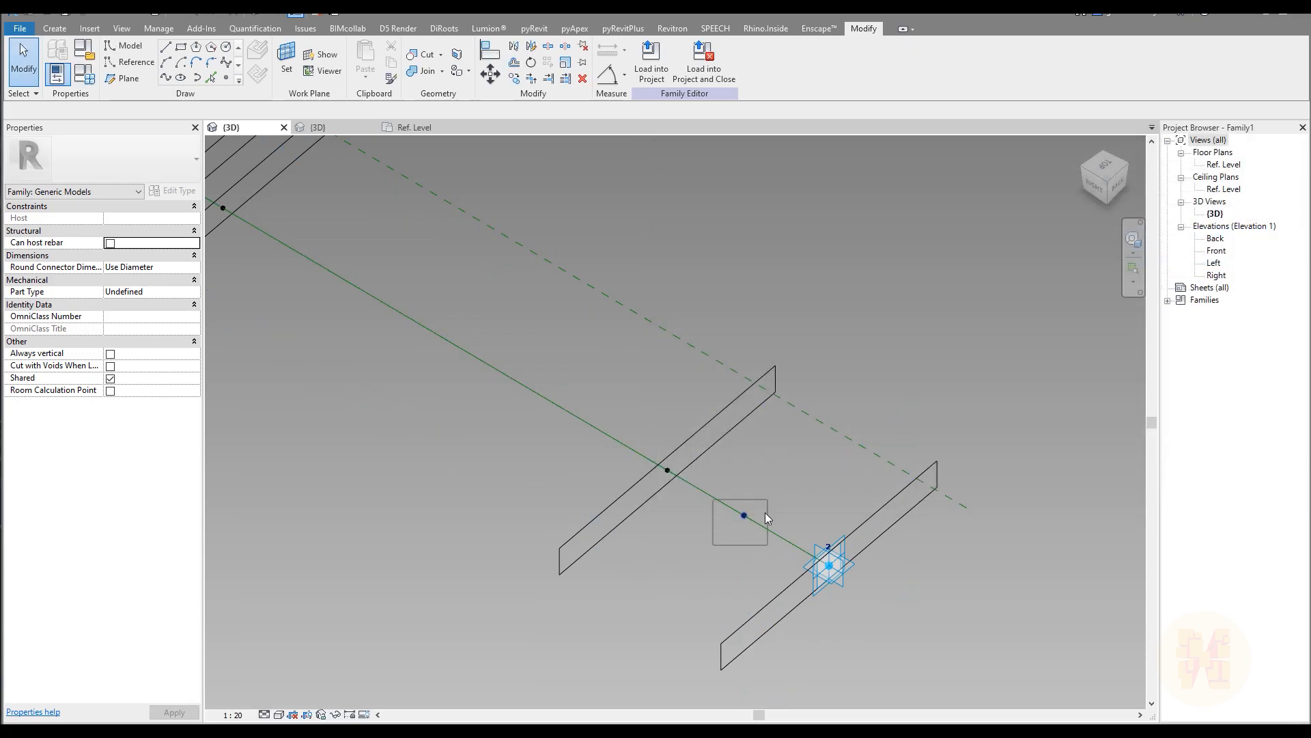
Associate the normalized curve parameter of the free point beside adaptive point 2 with a new instance parameter named H_host_line
{"action": "left_click", "coordinate": [743, 515]}
{"action": "left_click", "coordinate": [197, 366]}
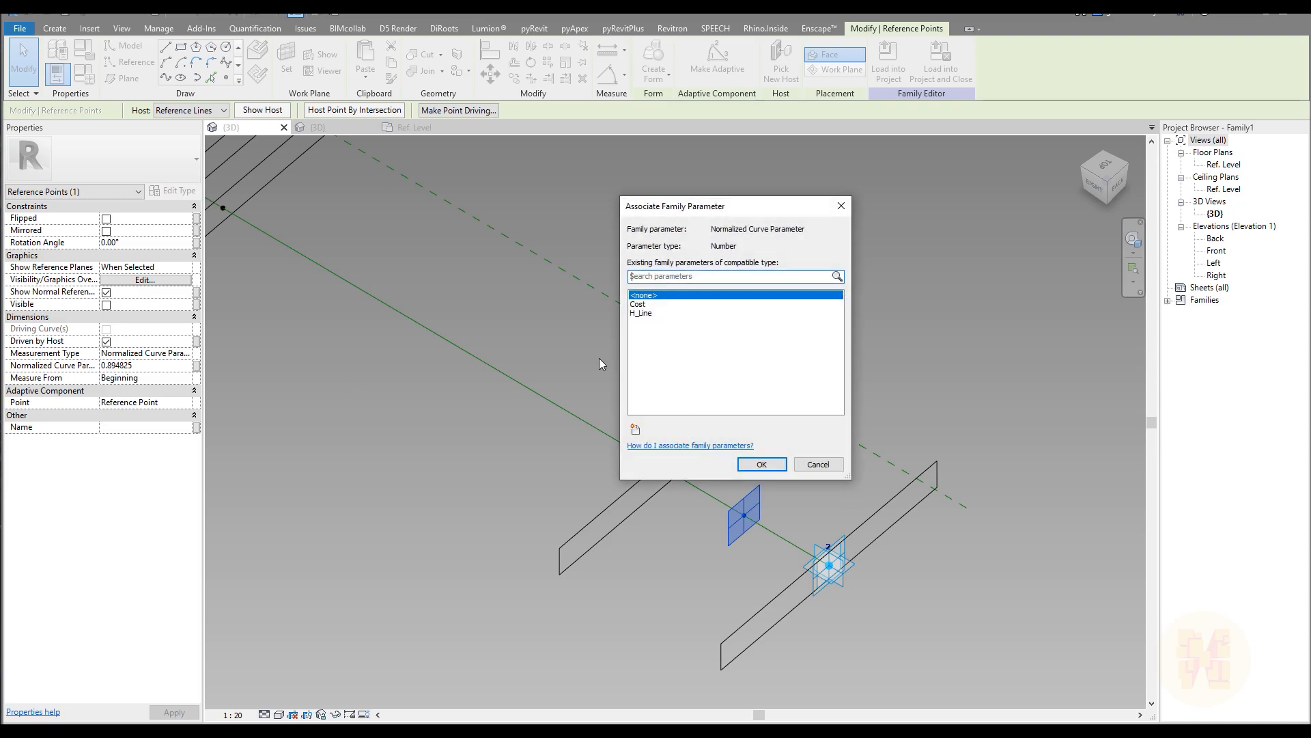
{"action": "left_click", "coordinate": [636, 429]}
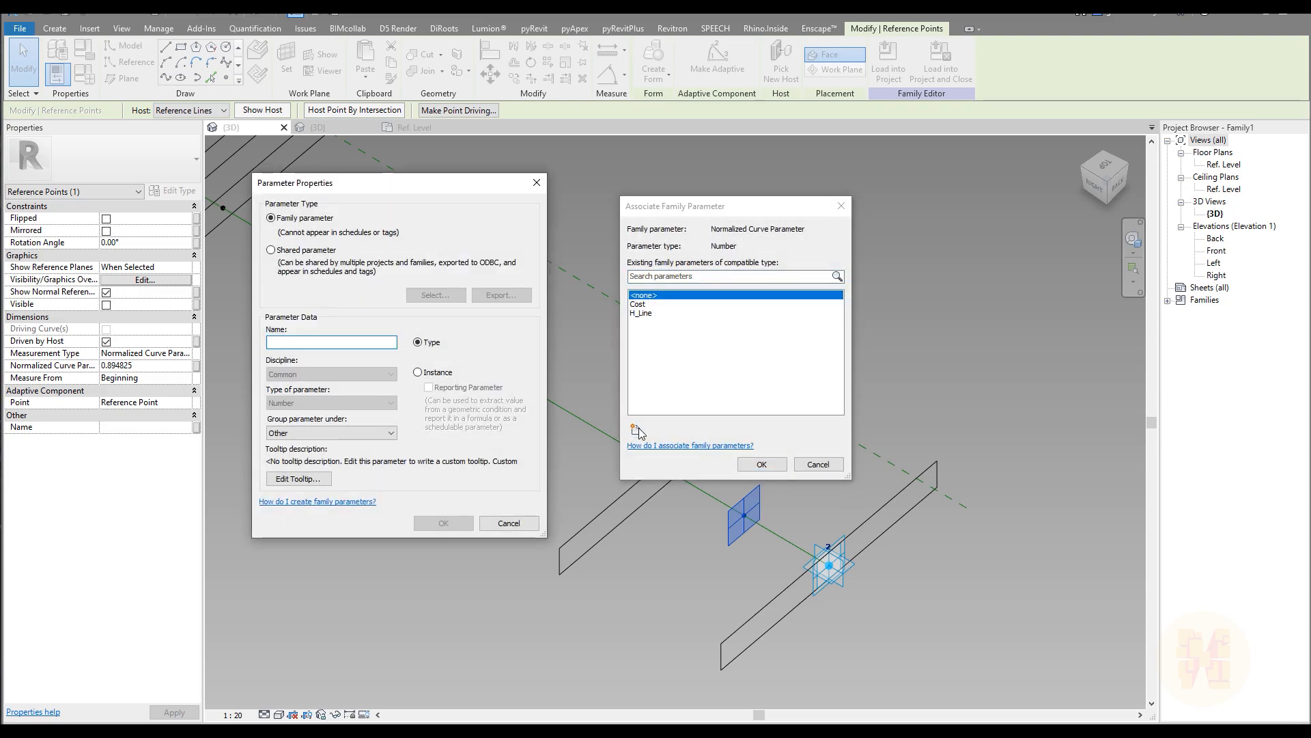
{"action": "type", "text": "H_host_line"}
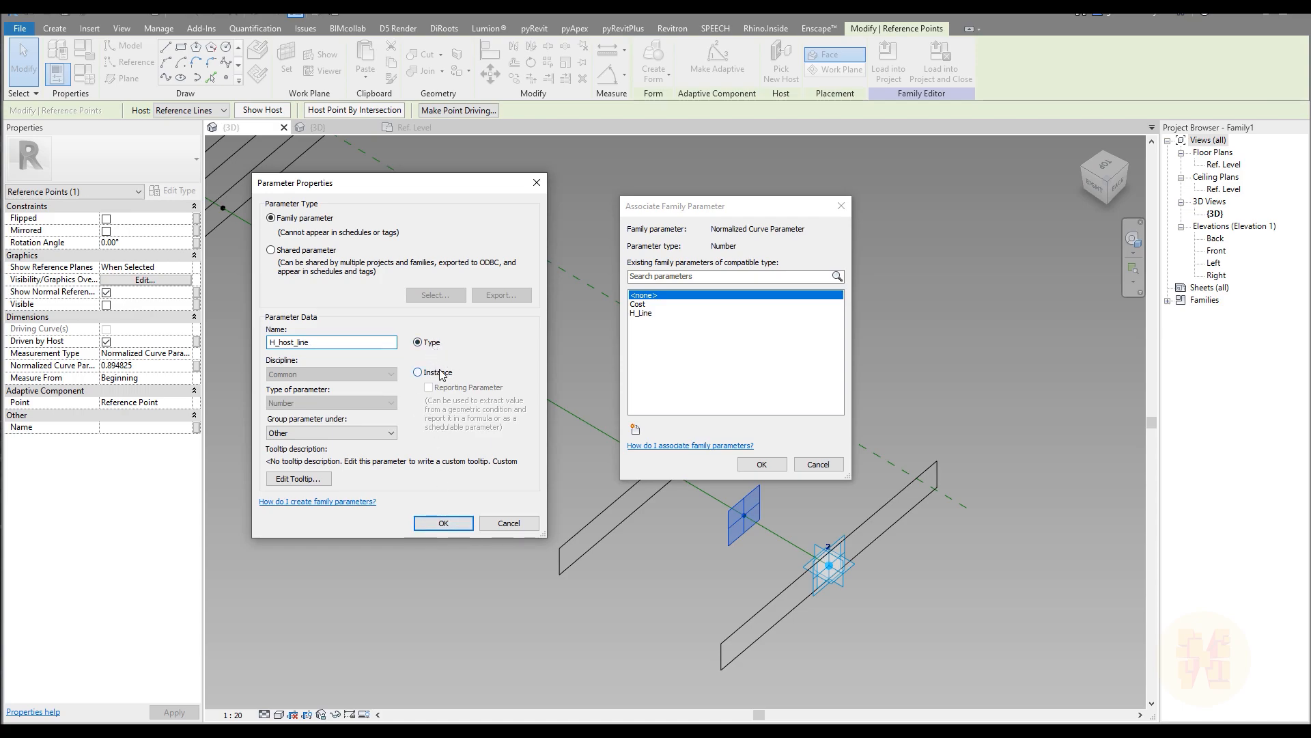
{"action": "left_click", "coordinate": [444, 523]}
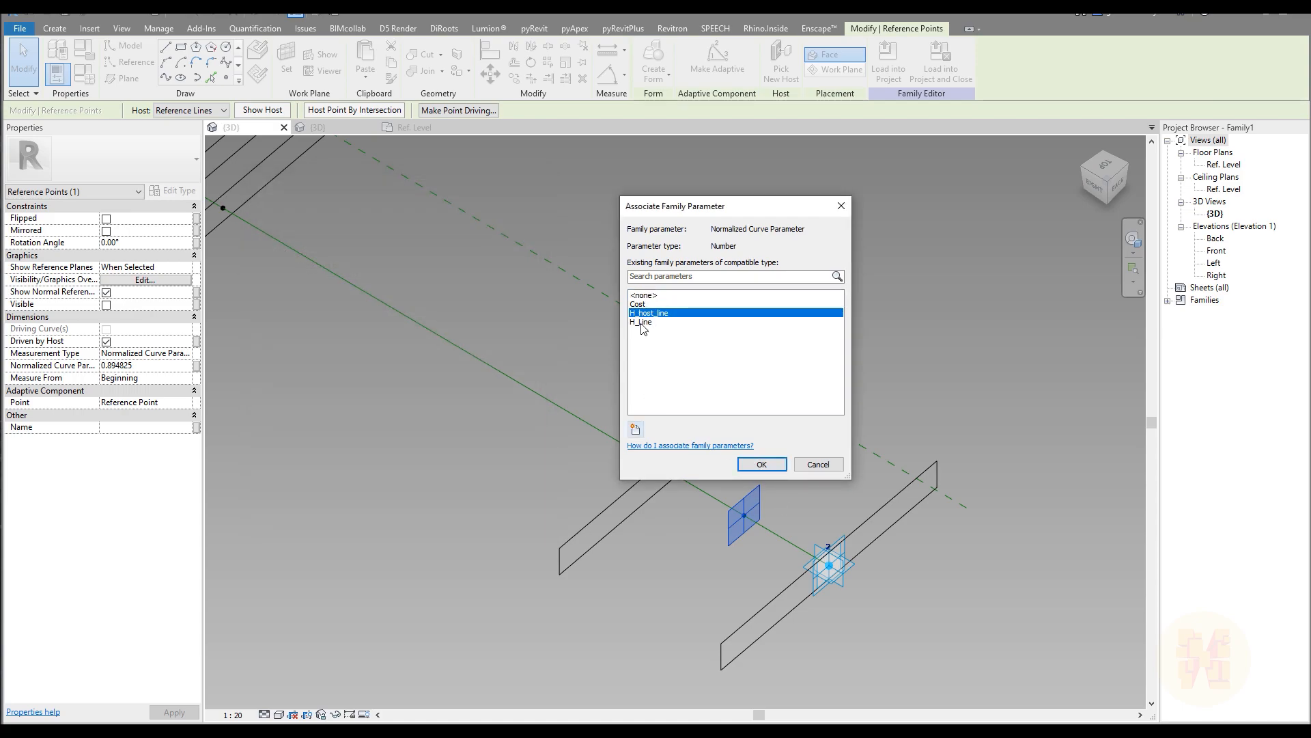
{"action": "left_click", "coordinate": [758, 464]}
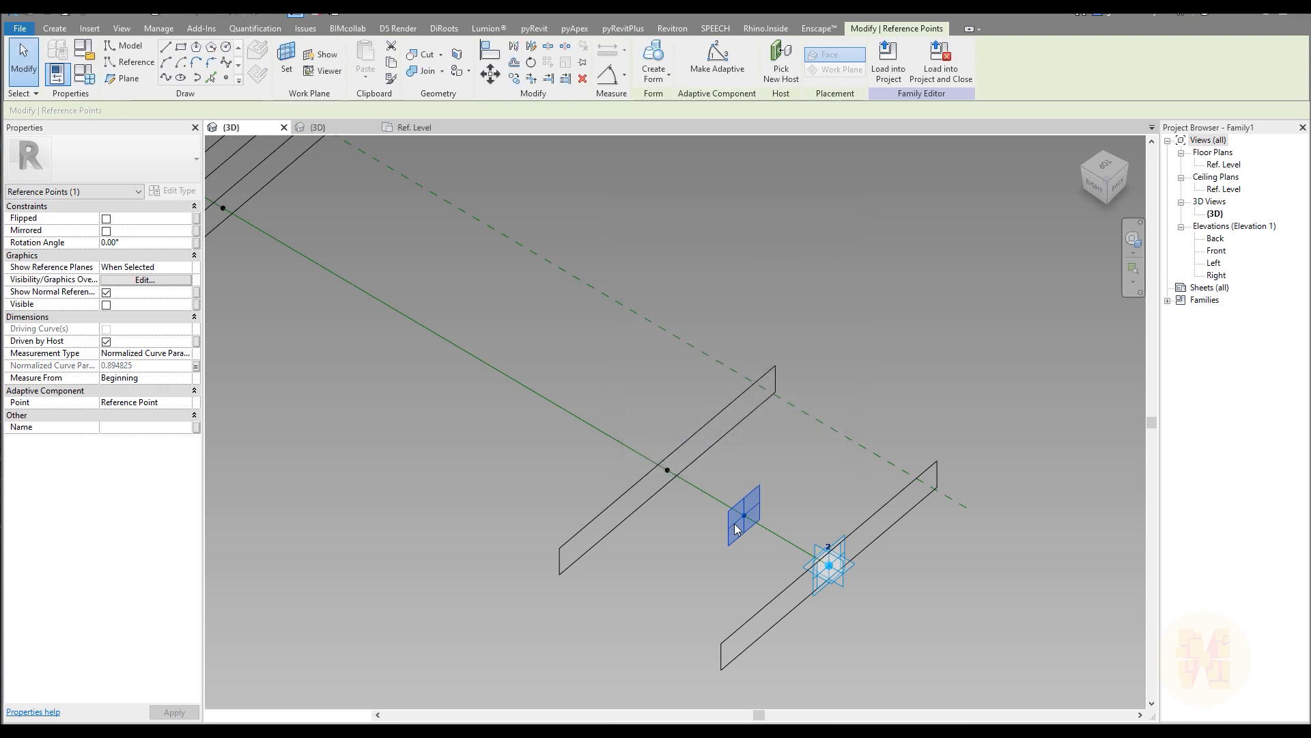
Give the H_host_line parameter the formula H_Line + 0.1
{"action": "left_click", "coordinate": [80, 78]}
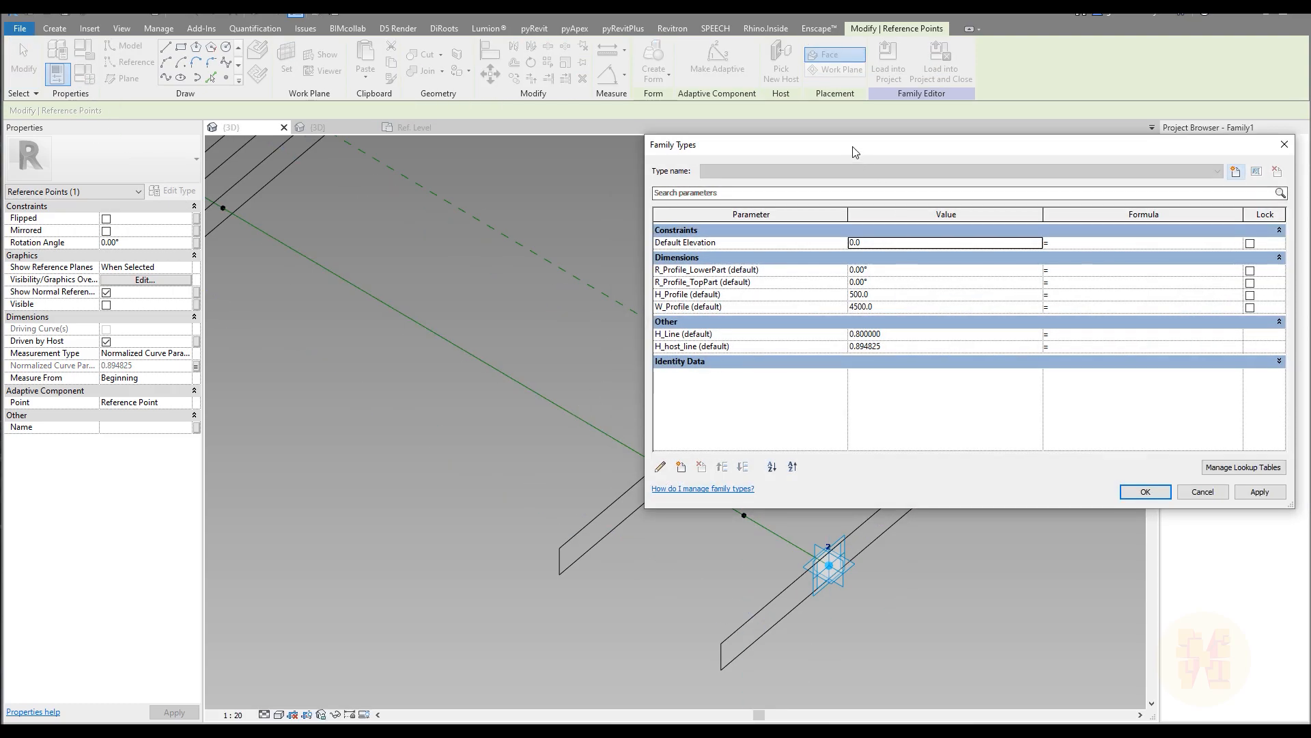
{"action": "left_click_drag", "start_coordinate": [669, 136], "coordinate": [495, 130]}
{"action": "left_click_drag", "start_coordinate": [706, 144], "coordinate": [426, 125]}
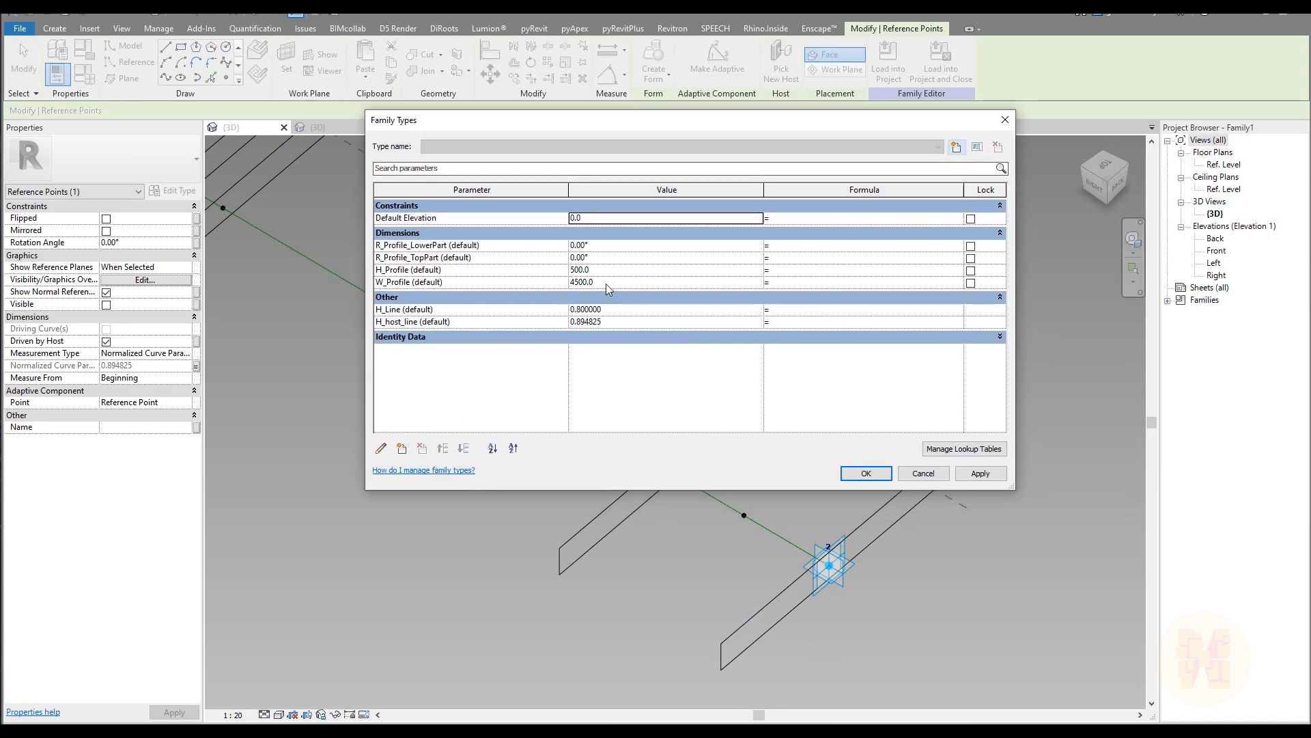
{"action": "left_click", "coordinate": [415, 313]}
{"action": "left_click", "coordinate": [432, 322]}
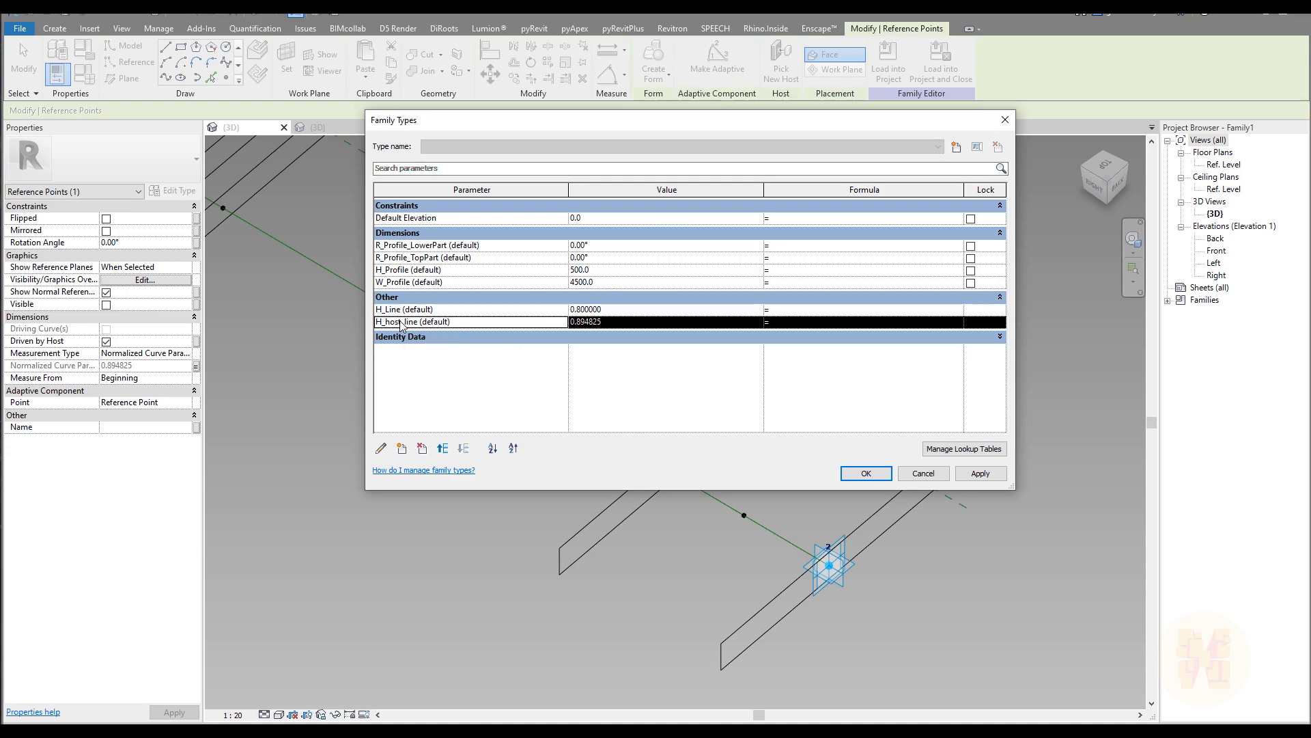
{"action": "left_click", "coordinate": [399, 309]}
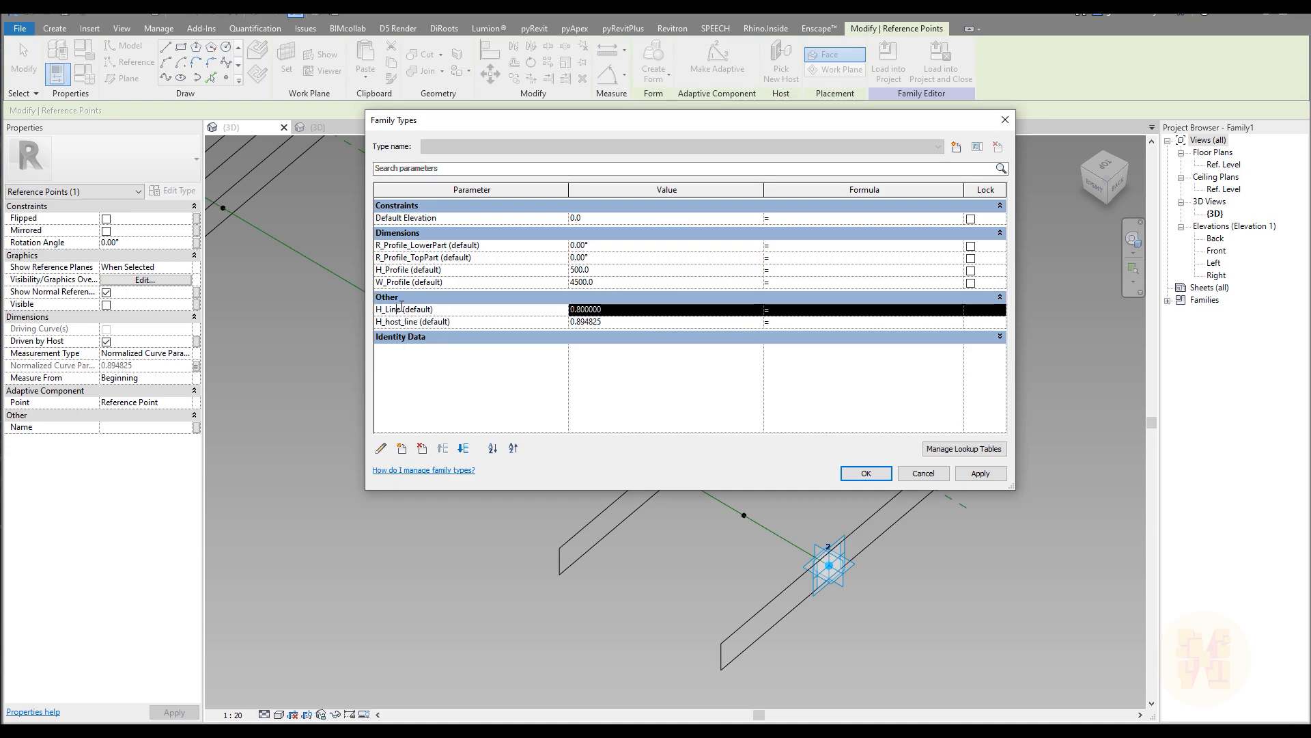
{"action": "left_click", "coordinate": [813, 323]}
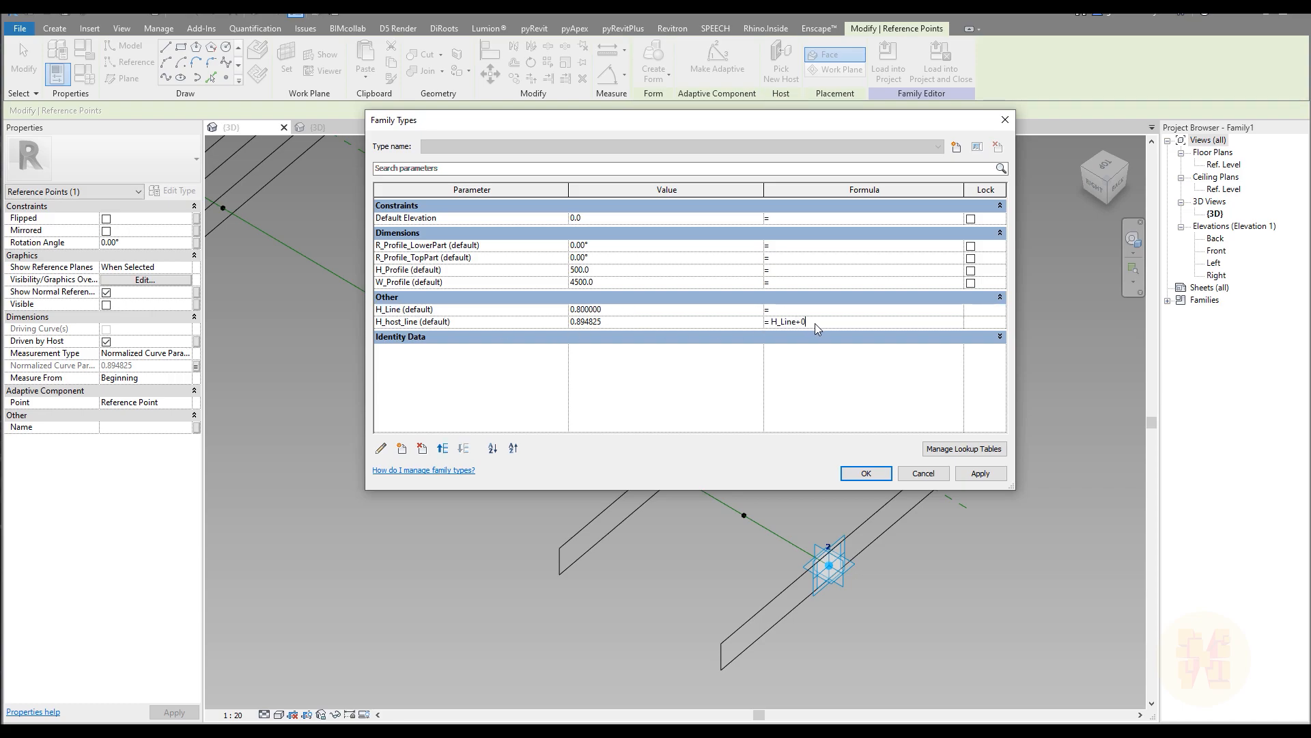
{"action": "key", "text": "Return"}
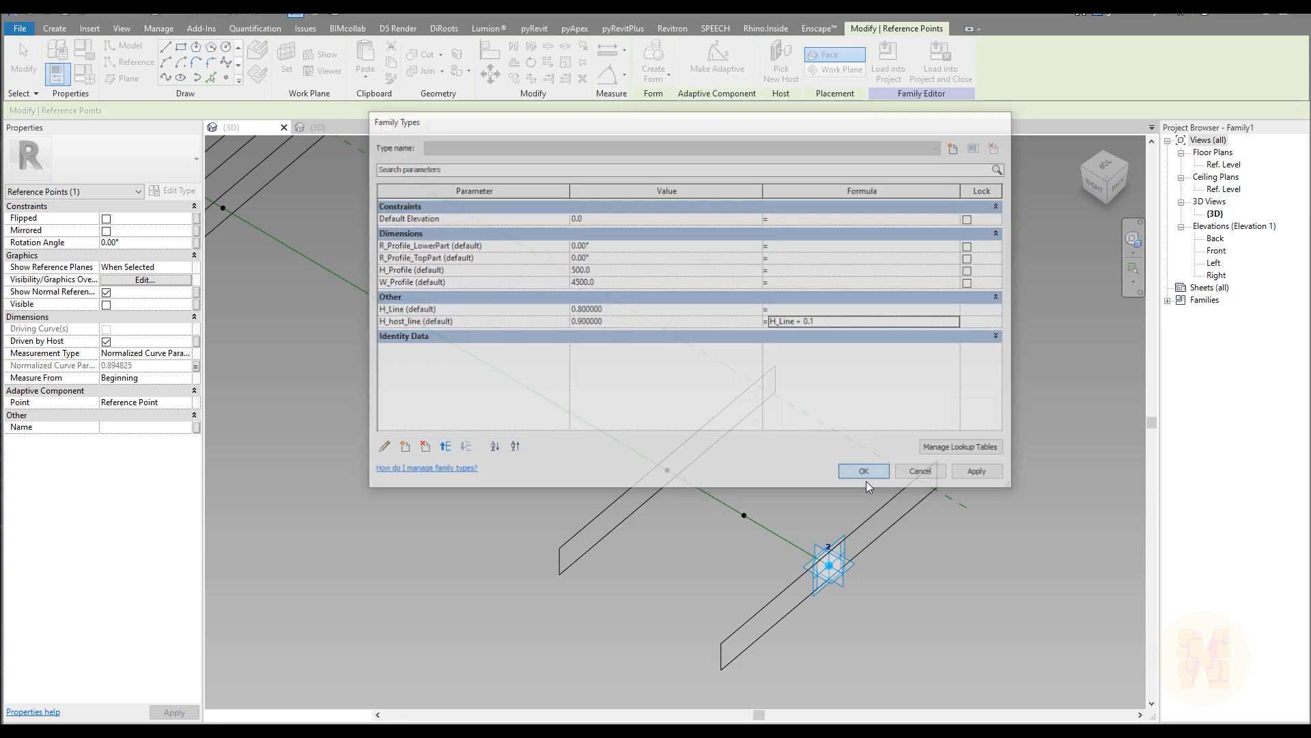
{"action": "left_click", "coordinate": [866, 474]}
Change the H_host_line formula to H_Line + 0.05
{"action": "mouse_move", "coordinate": [631, 485]}
{"action": "middle_mouse_down", "text": "shift"}
{"action": "mouse_move", "coordinate": [614, 486]}
{"action": "mouse_move", "coordinate": [793, 500]}
{"action": "mouse_move", "coordinate": [784, 469]}
{"action": "mouse_move", "coordinate": [678, 511]}
{"action": "mouse_move", "coordinate": [642, 507]}
{"action": "middle_mouse_up", "text": "shift"}
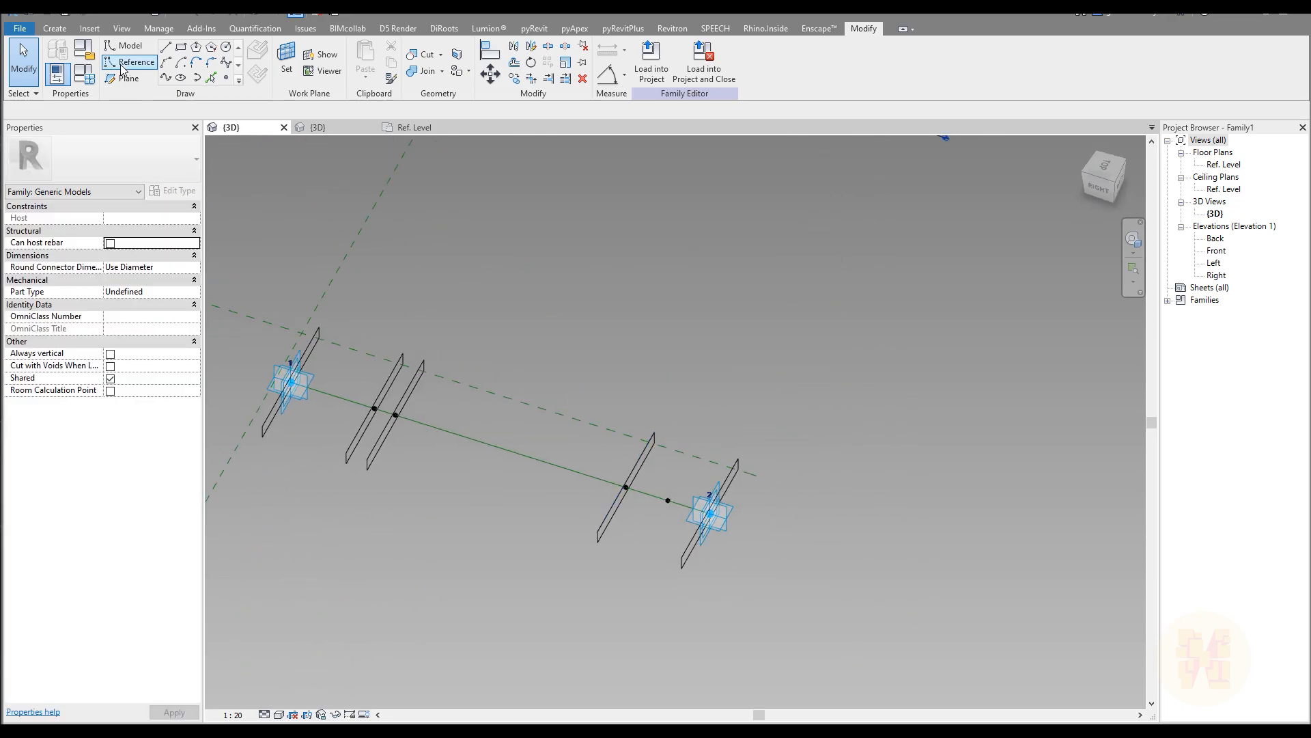
{"action": "left_click", "coordinate": [84, 75]}
{"action": "left_click", "coordinate": [839, 322]}
{"action": "left_click", "coordinate": [840, 322]}
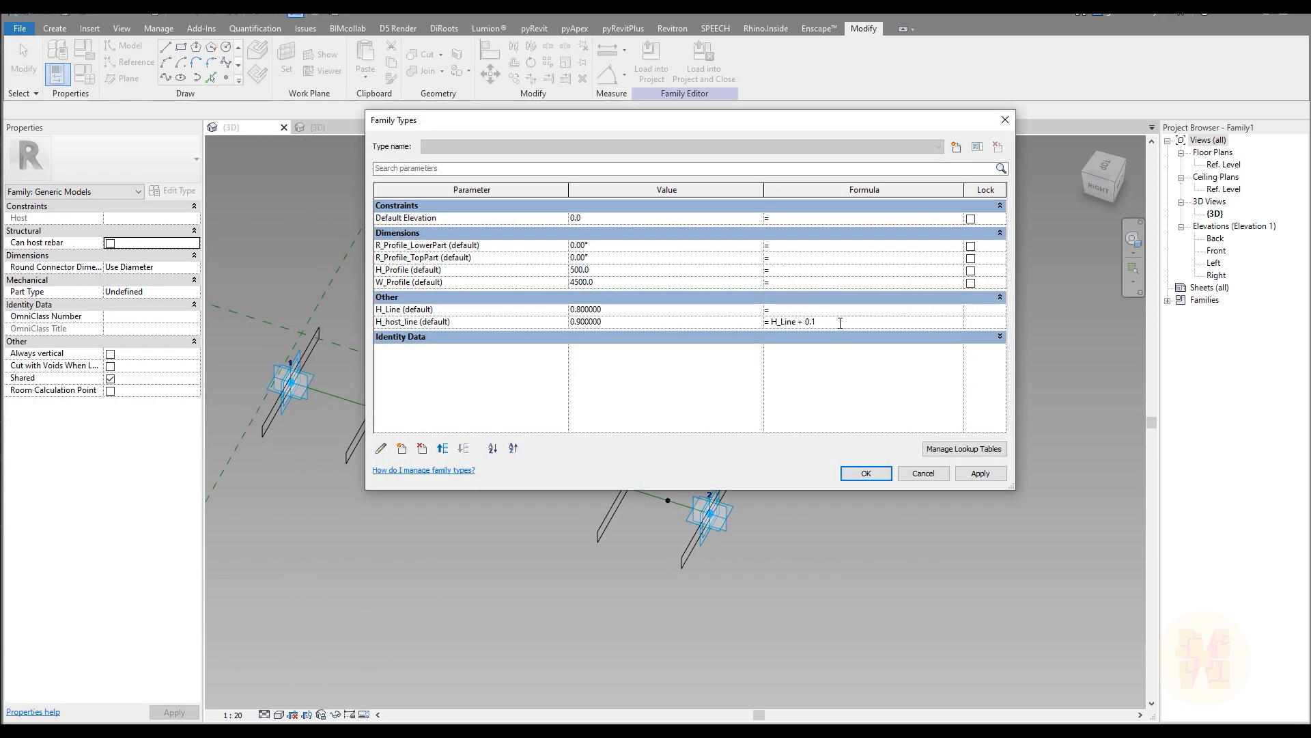
{"action": "left_click", "coordinate": [855, 381]}
{"action": "left_click", "coordinate": [859, 474]}
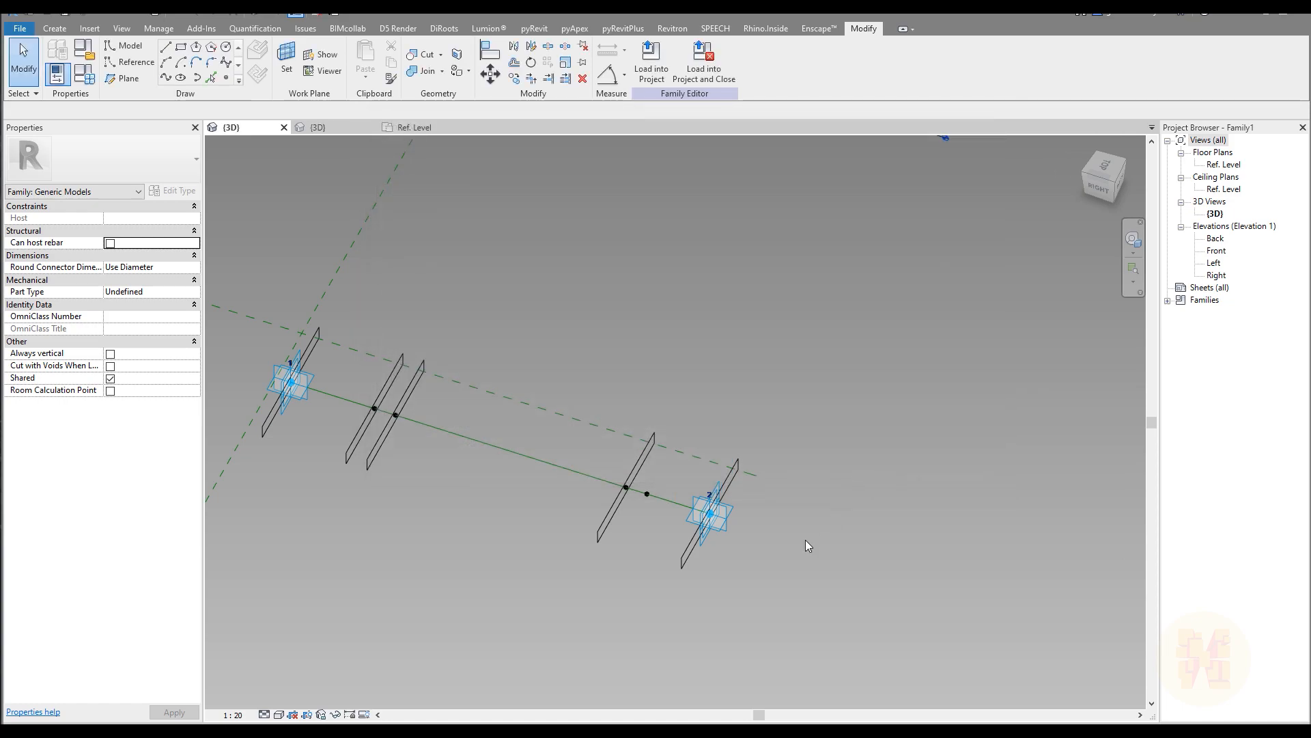
Place a profile component on the H_host_line-driven reference point near adaptive point 2
{"action": "scroll", "coordinate": [724, 509], "scroll_direction": "up", "scroll_amount": 3}
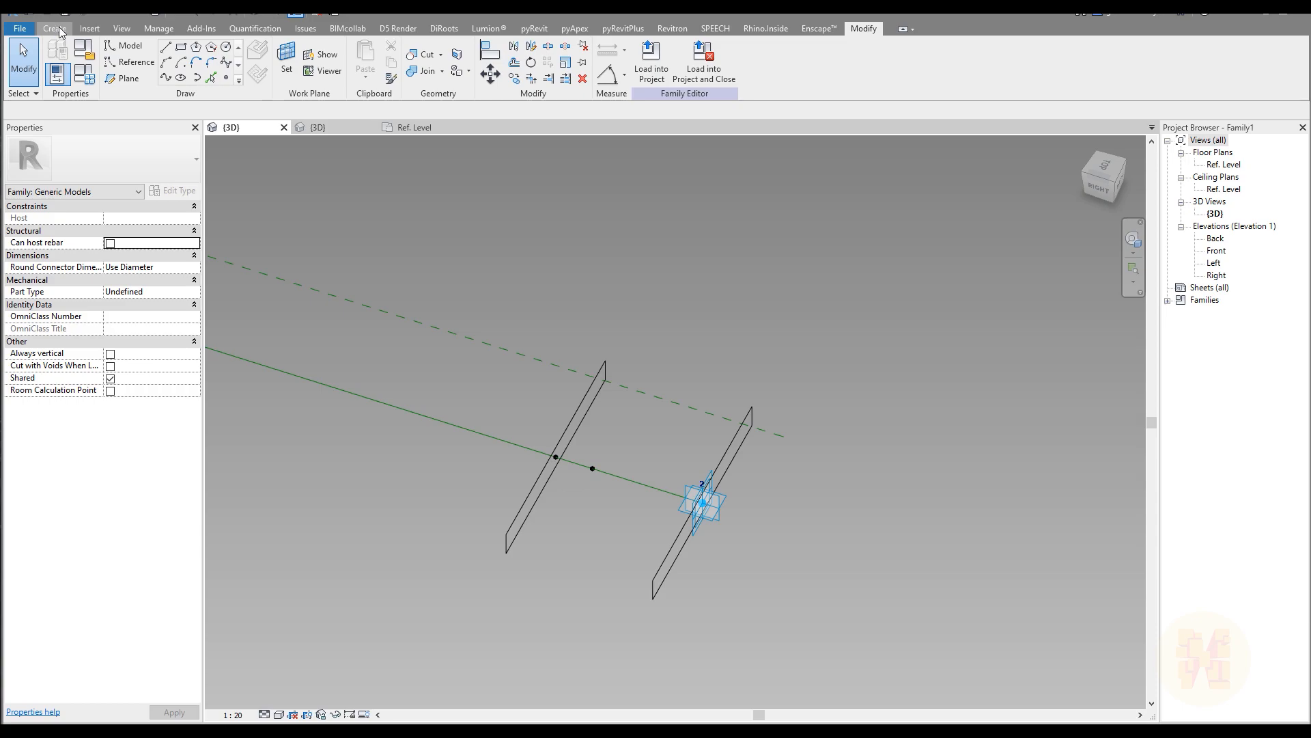
{"action": "left_click", "coordinate": [60, 30]}
{"action": "left_click", "coordinate": [371, 63]}
{"action": "left_click", "coordinate": [592, 469]}
{"action": "key", "text": "Escape"}
{"action": "scroll", "coordinate": [604, 457], "scroll_direction": "down", "scroll_amount": 3}
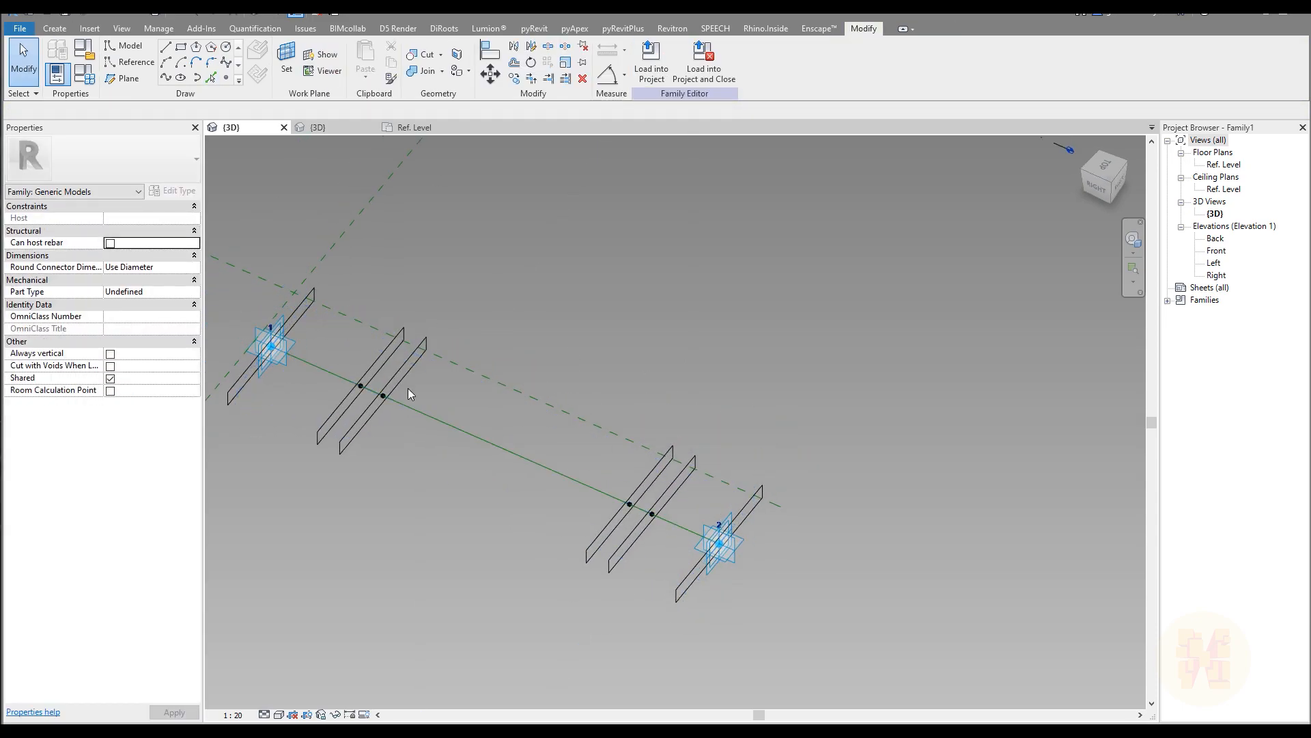
Select all six profiles along the reference line and create a solid form through them
{"action": "left_click", "coordinate": [231, 397]}
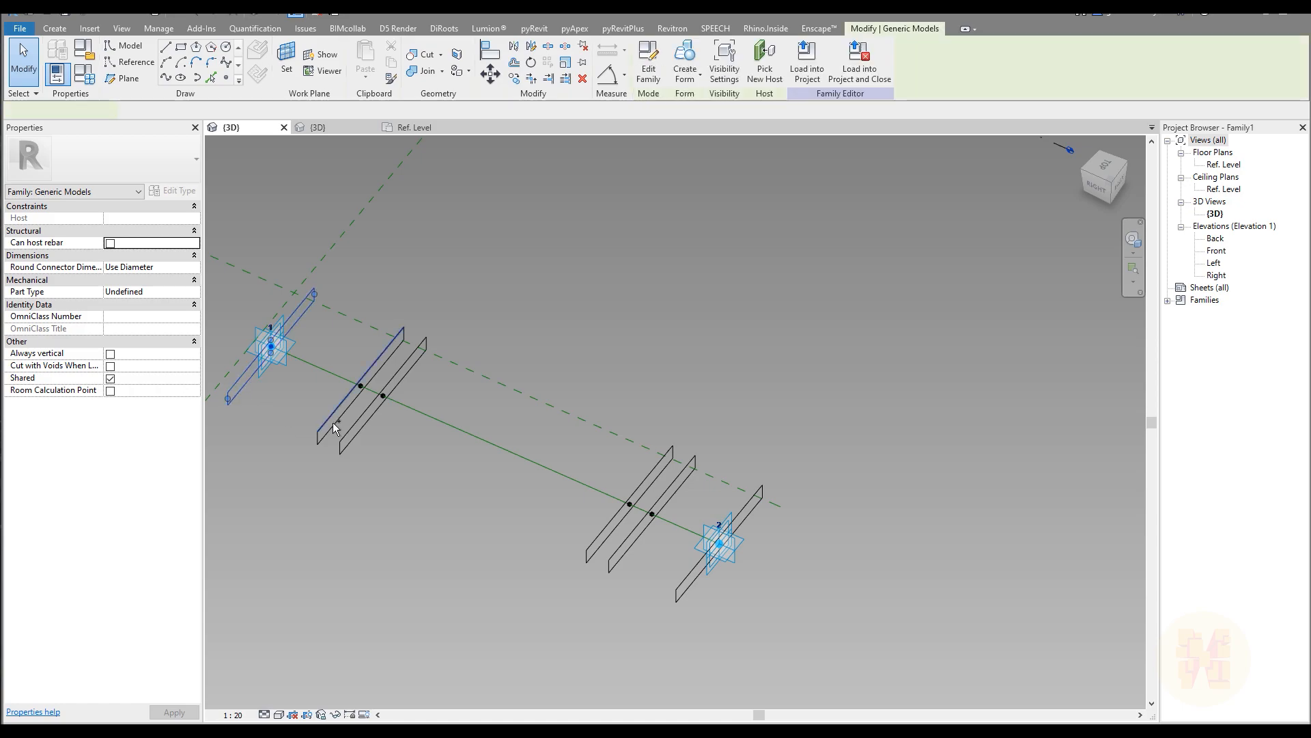
{"action": "left_click", "coordinate": [333, 422], "text": "ctrl"}
{"action": "left_click", "coordinate": [361, 434], "text": "ctrl"}
{"action": "left_click", "coordinate": [612, 548], "text": "ctrl"}
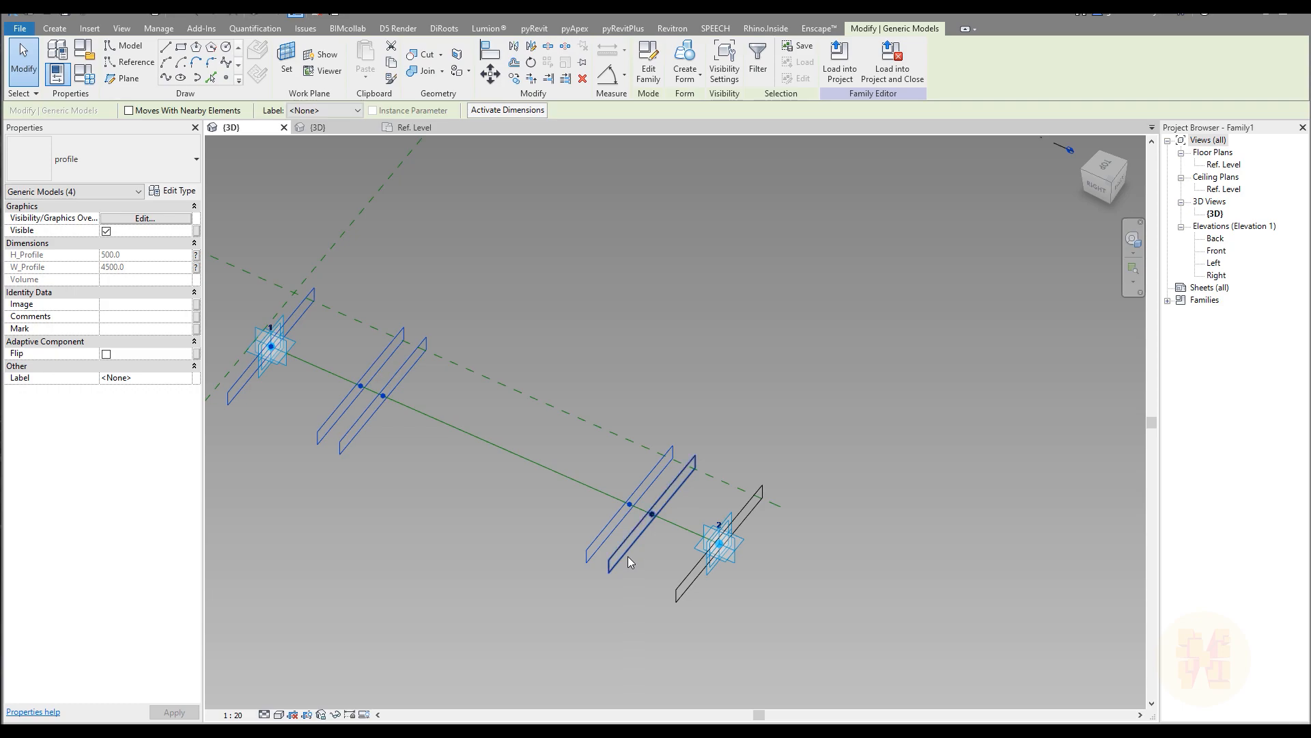
{"action": "left_click", "coordinate": [678, 572], "text": "ctrl"}
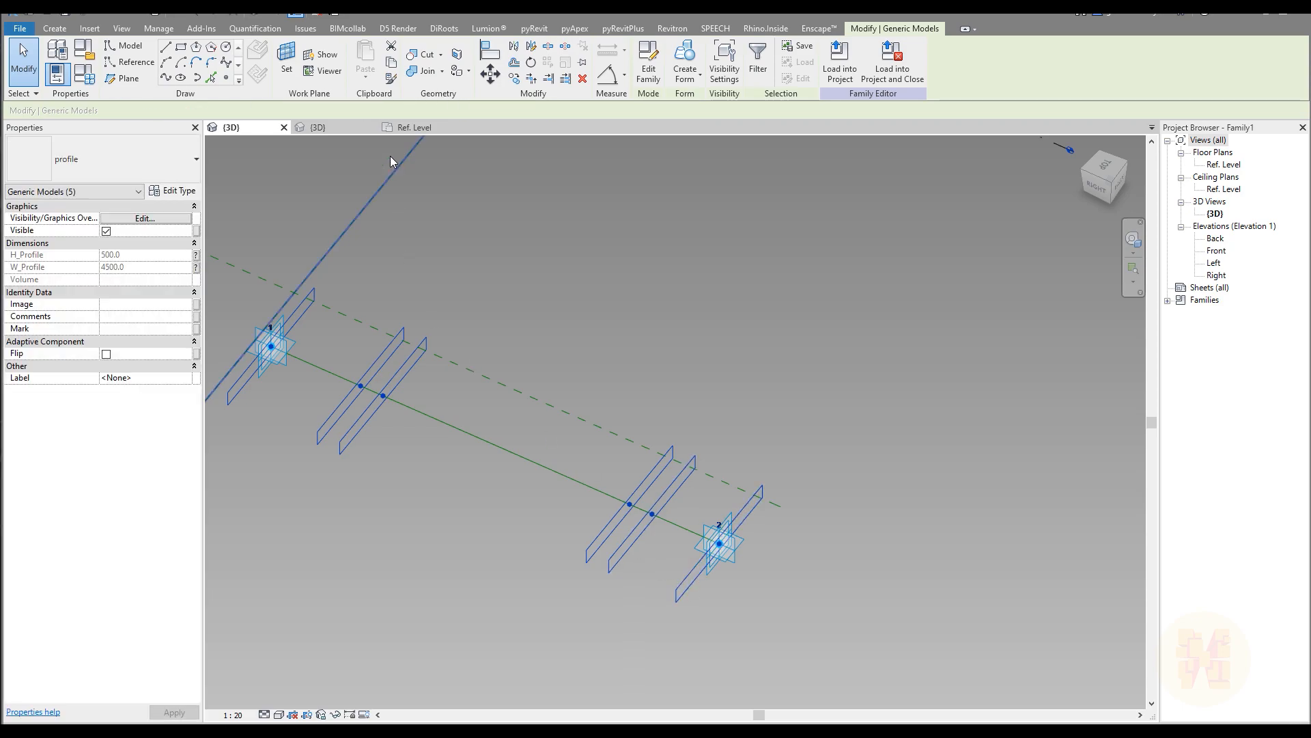
{"action": "left_click", "coordinate": [682, 77]}
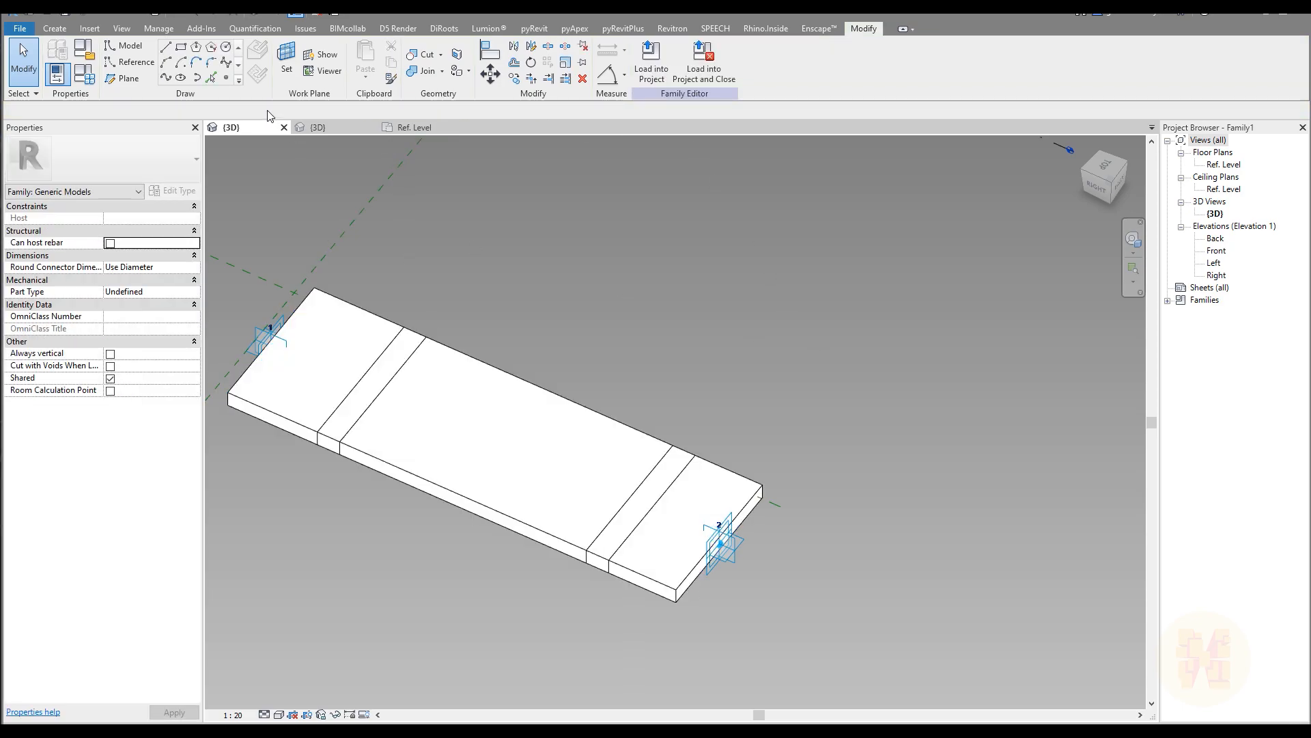
Set R_Profile_TopPart to 10° and give R_Profile_LowerPart a rotation angle in the family types
{"action": "left_click", "coordinate": [93, 81]}
{"action": "left_click", "coordinate": [613, 260]}
{"action": "type", "text": "10"}
{"action": "left_click", "coordinate": [610, 247]}
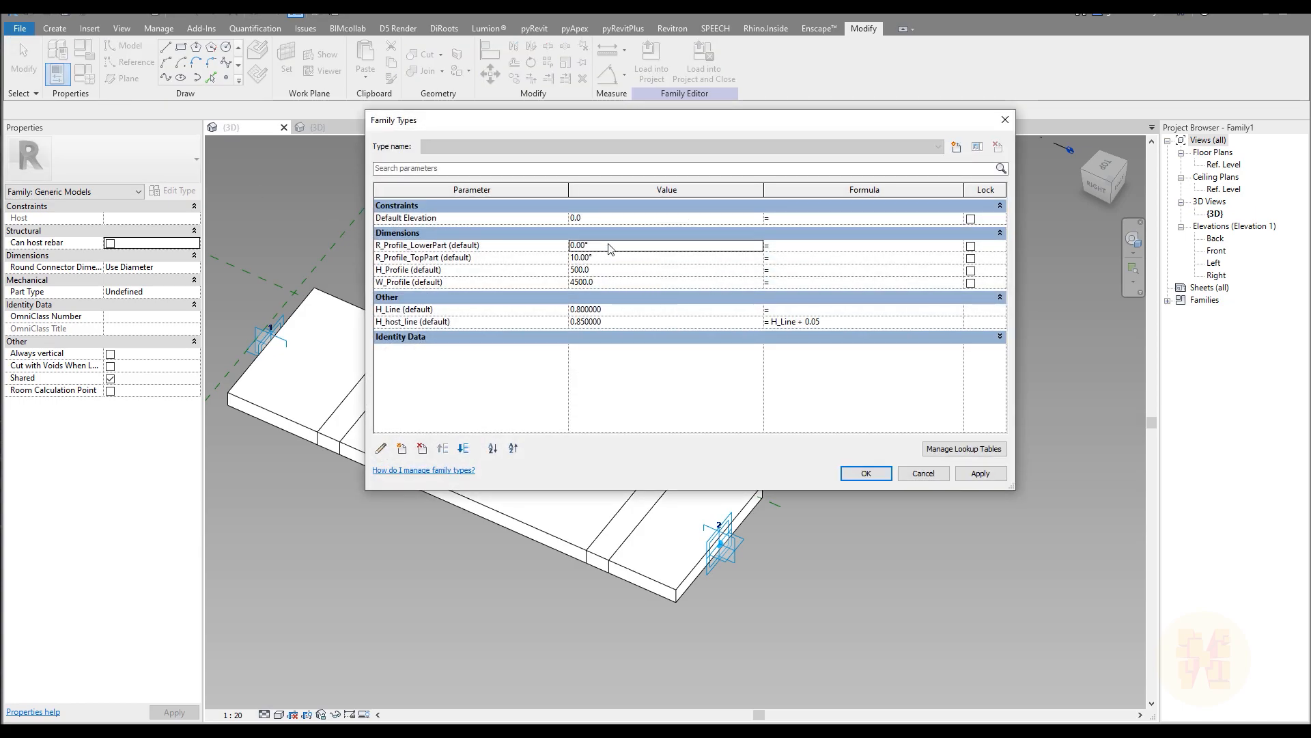
{"action": "left_click", "coordinate": [862, 475]}
Display the family in wireframe and set the reference point closest to adaptive point 1 to a normalized curve parameter of 0.15
{"action": "middle_click_drag", "start_coordinate": [845, 388], "coordinate": [958, 439], "text": "shift"}
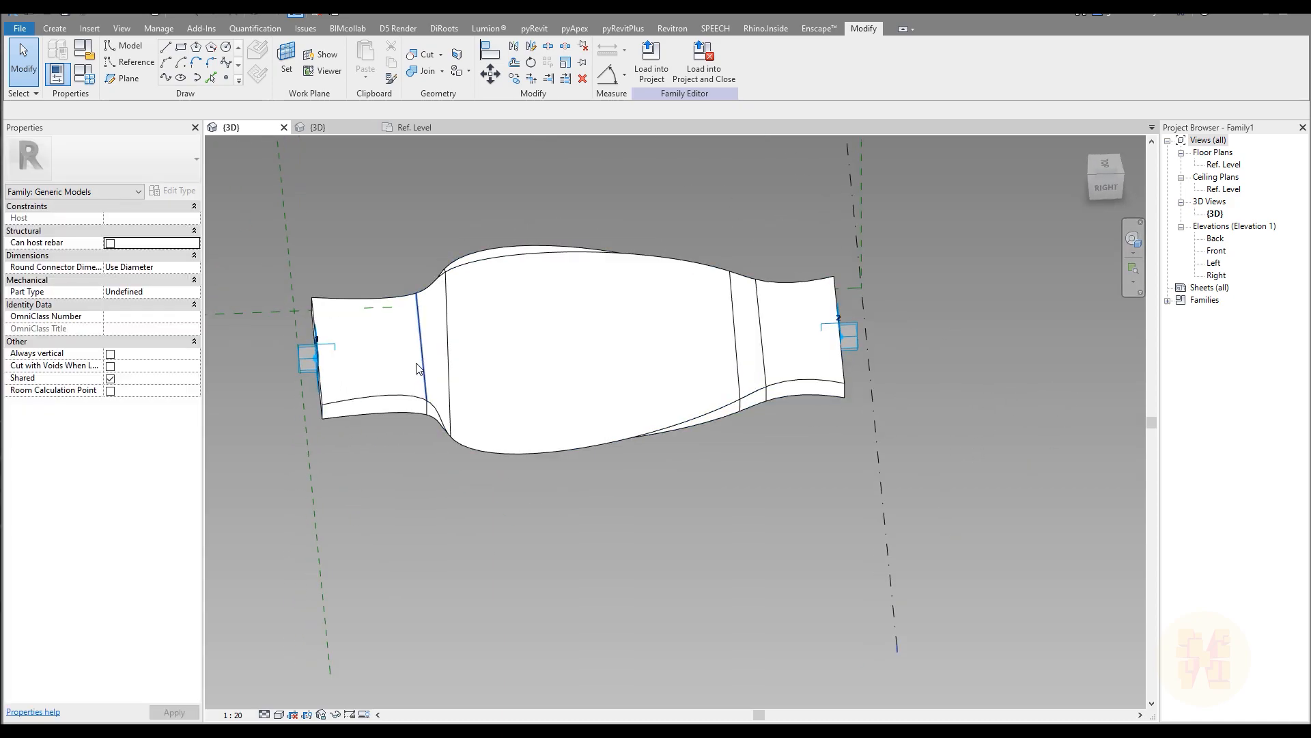
{"action": "left_click", "coordinate": [279, 714]}
{"action": "left_click", "coordinate": [293, 643]}
{"action": "middle_click_drag", "start_coordinate": [588, 519], "coordinate": [676, 497], "text": "shift"}
{"action": "scroll", "coordinate": [410, 251], "scroll_direction": "up", "scroll_amount": 3}
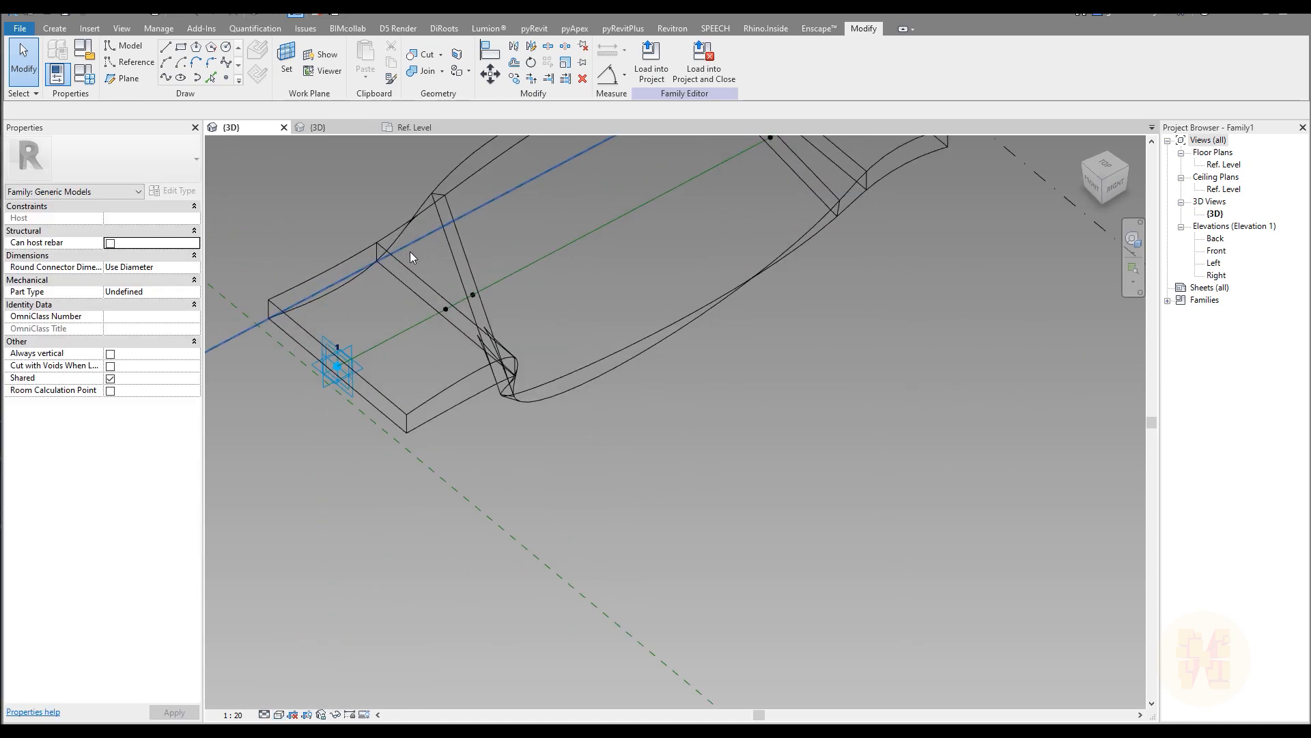
{"action": "left_click", "coordinate": [451, 318]}
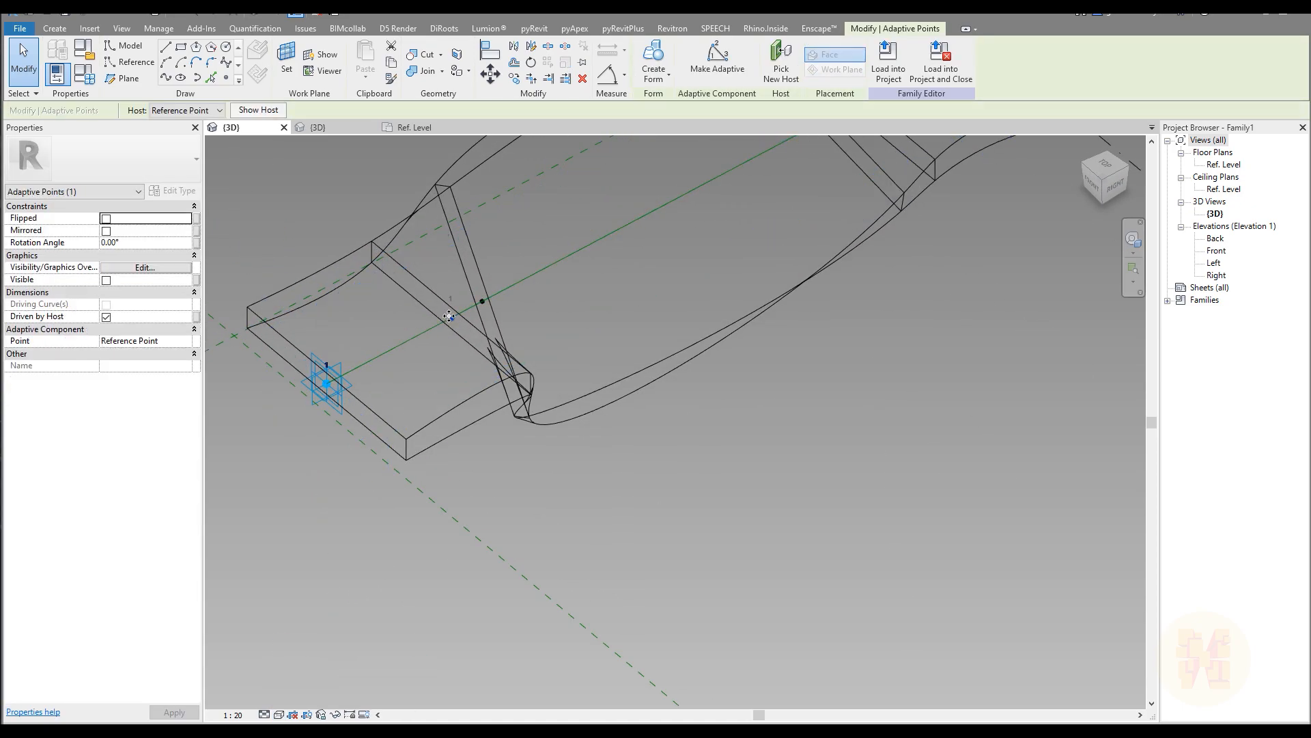
{"action": "left_click", "coordinate": [449, 317]}
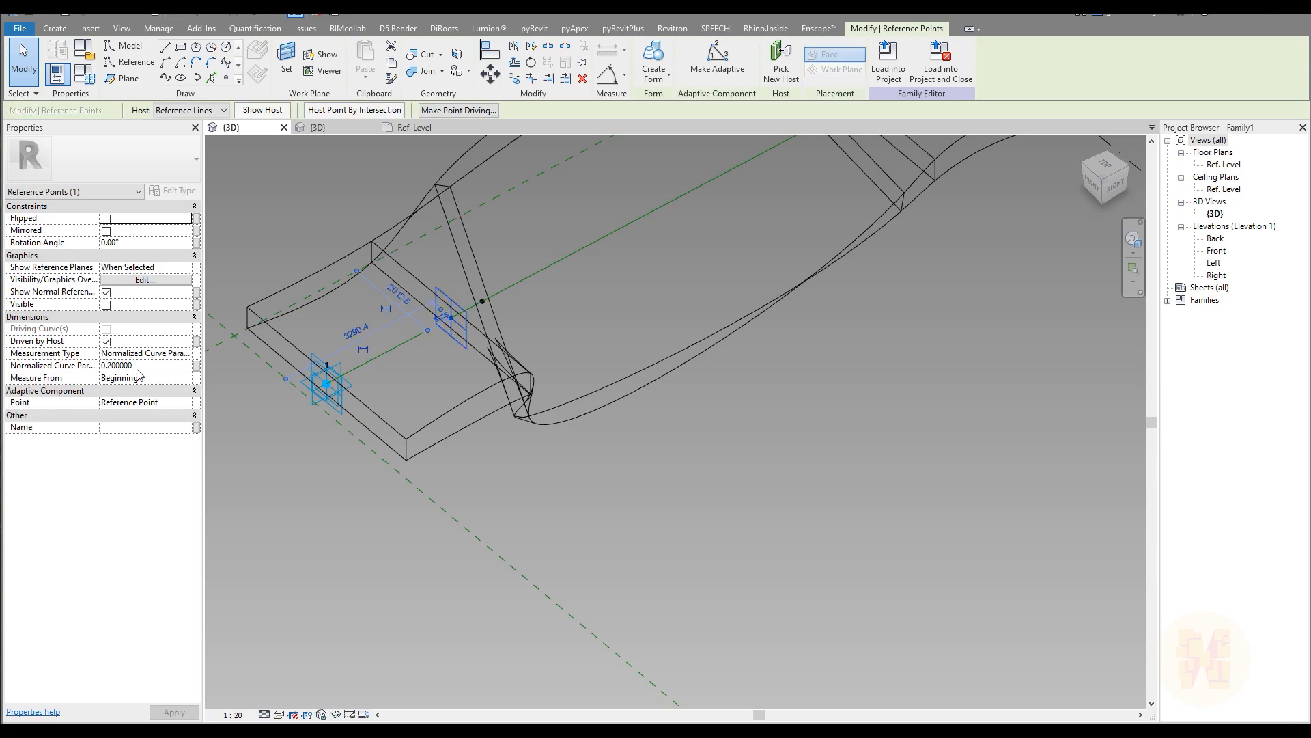
{"action": "left_click", "coordinate": [159, 366]}
{"action": "type", "text": "0.15"}
{"action": "middle_click_drag", "start_coordinate": [565, 549], "coordinate": [695, 279], "text": "shift"}
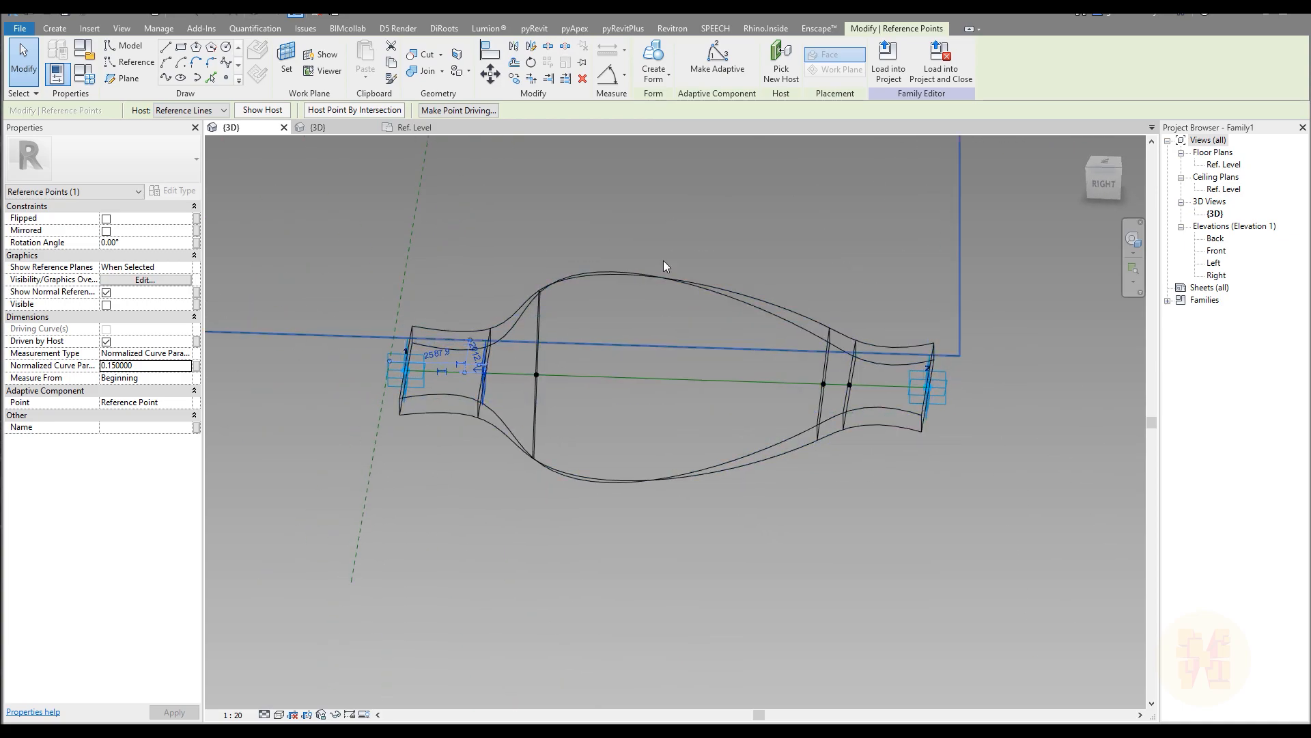
Revise the H_host_line formula so it evaluates to 0.9, and return the family's view to a display with opaque faces
{"action": "left_click", "coordinate": [83, 77]}
{"action": "left_click", "coordinate": [823, 321]}
{"action": "left_click_drag", "start_coordinate": [822, 321], "coordinate": [812, 322]}
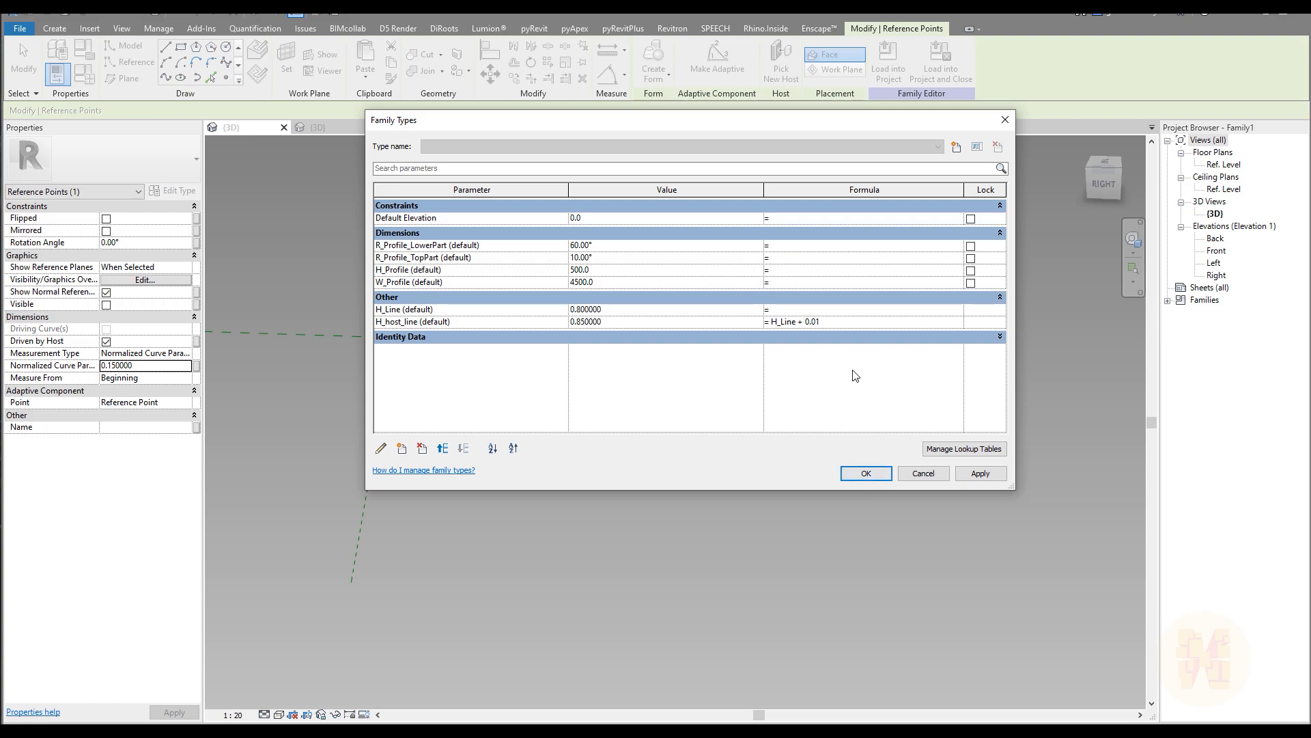
{"action": "left_click", "coordinate": [880, 478]}
{"action": "left_click", "coordinate": [263, 715]}
{"action": "left_click", "coordinate": [304, 663]}
{"action": "mouse_move", "coordinate": [717, 483]}
{"action": "middle_mouse_down", "text": "shift"}
{"action": "mouse_move", "coordinate": [738, 566]}
{"action": "mouse_move", "coordinate": [846, 463]}
{"action": "mouse_move", "coordinate": [535, 291]}
{"action": "mouse_move", "coordinate": [846, 439]}
{"action": "mouse_move", "coordinate": [667, 580]}
{"action": "mouse_move", "coordinate": [467, 482]}
{"action": "mouse_move", "coordinate": [392, 547]}
{"action": "mouse_move", "coordinate": [625, 583]}
{"action": "middle_mouse_up", "text": "shift"}
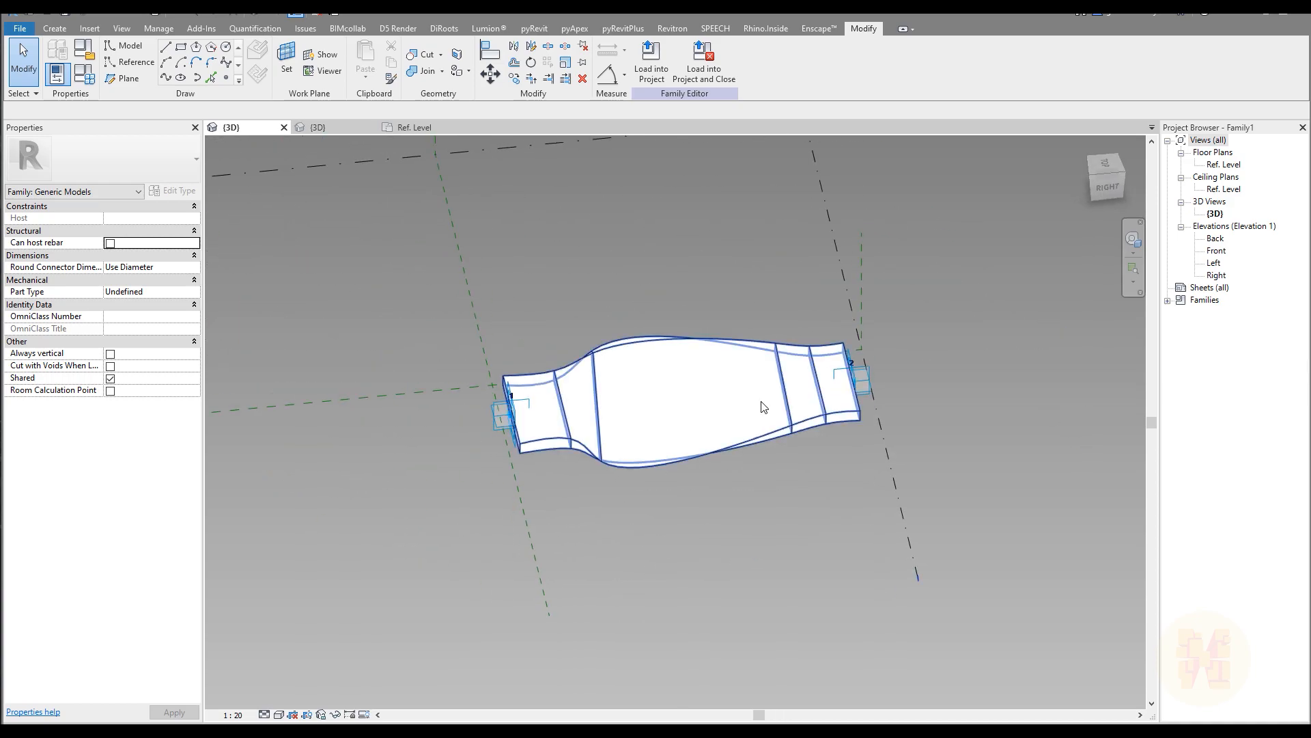
Create a new conceptual mass family from the template in the Conceptual Mass folder
{"action": "left_click", "coordinate": [21, 28]}
{"action": "mouse_move", "coordinate": [75, 81]}
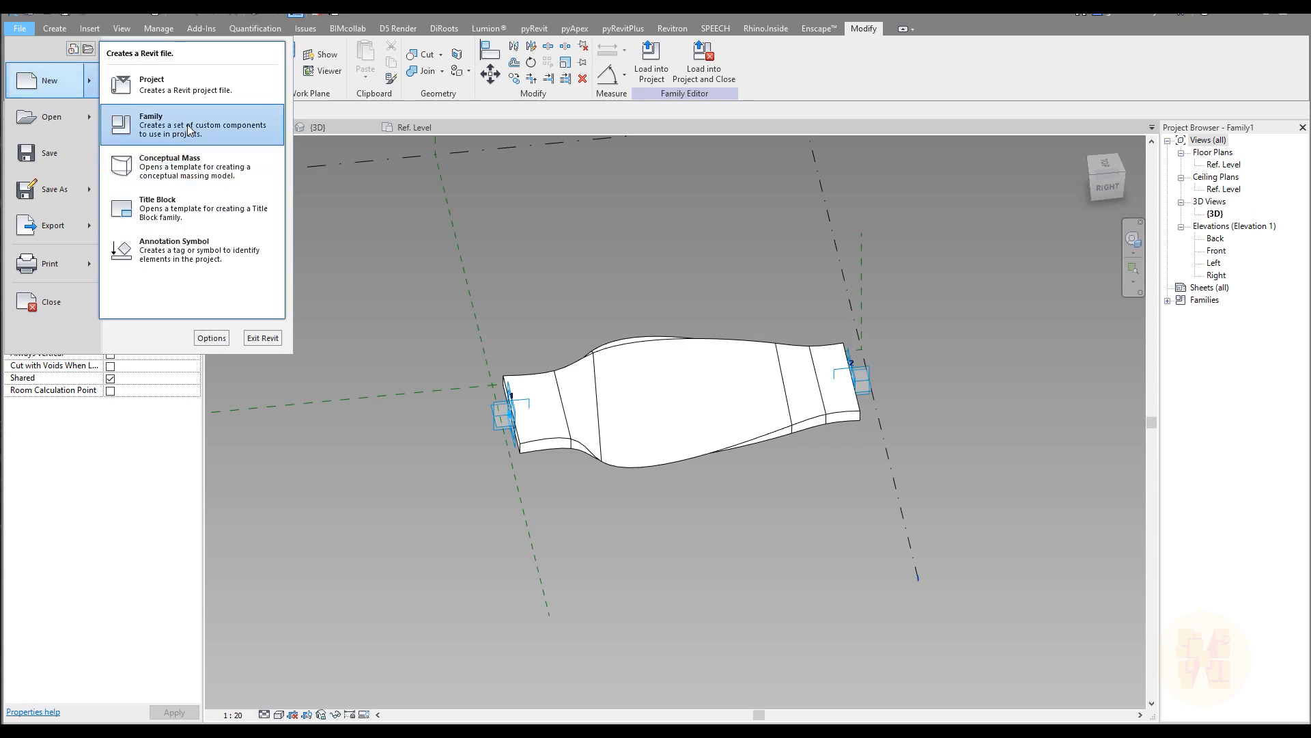
{"action": "left_click", "coordinate": [203, 164]}
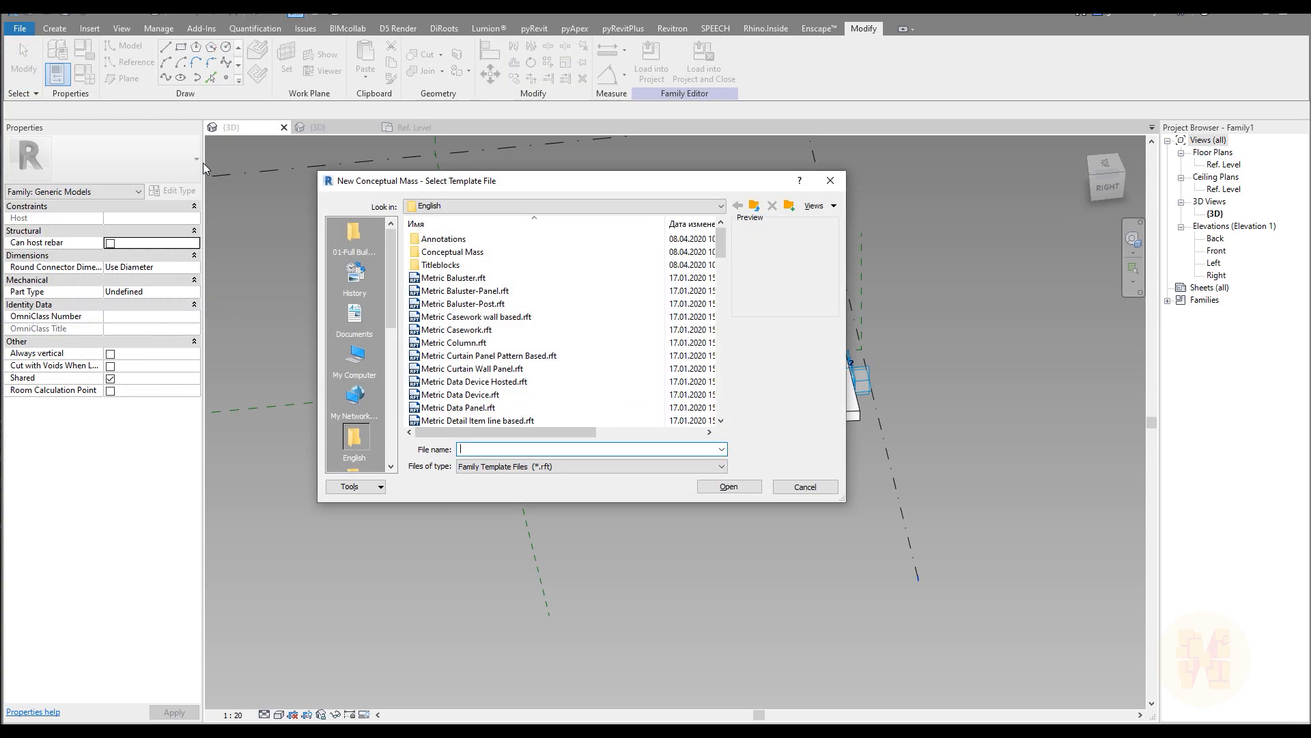
{"action": "left_click", "coordinate": [486, 252]}
{"action": "double_click", "coordinate": [485, 252]}
{"action": "left_click", "coordinate": [451, 251]}
{"action": "left_click", "coordinate": [729, 486]}
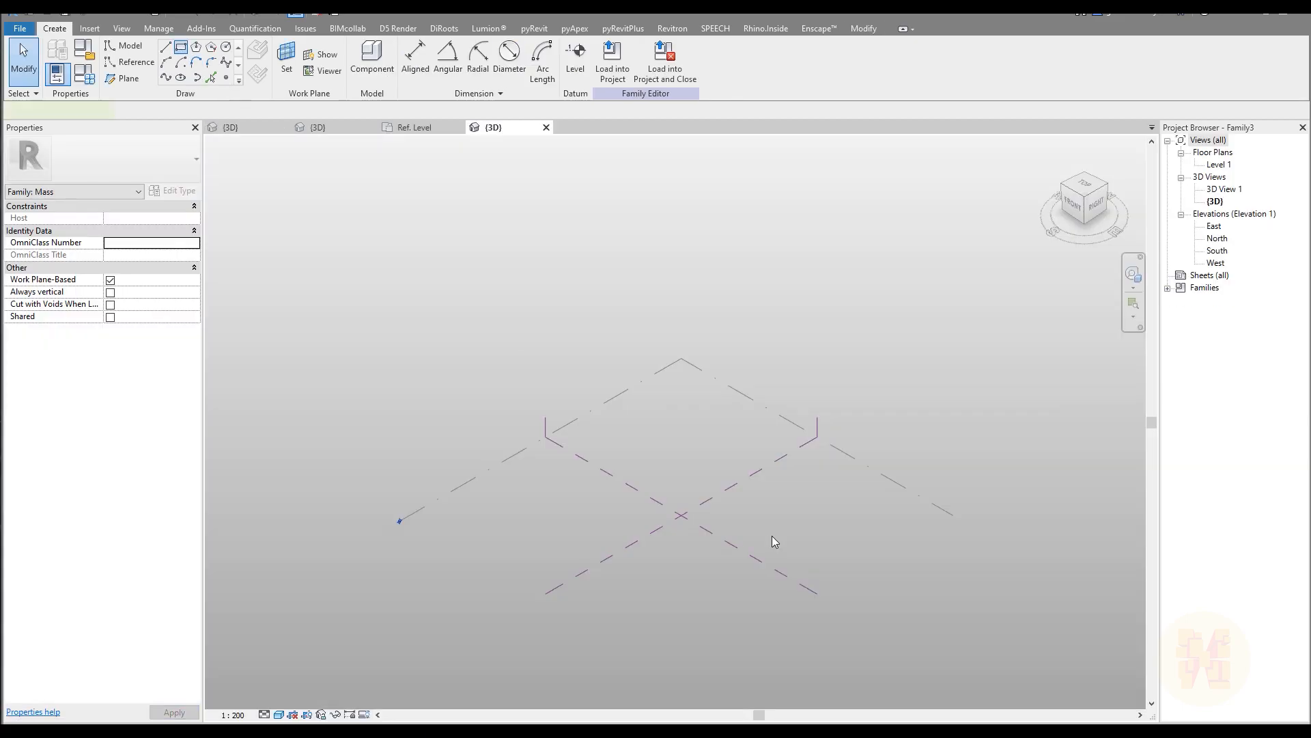
Sketch a rectangle about 14000 mm wide on Level 1 near the reference planes' intersection and create a solid form from it
{"action": "scroll", "coordinate": [724, 555], "scroll_direction": "up", "scroll_amount": 6}
{"action": "left_click", "coordinate": [457, 294]}
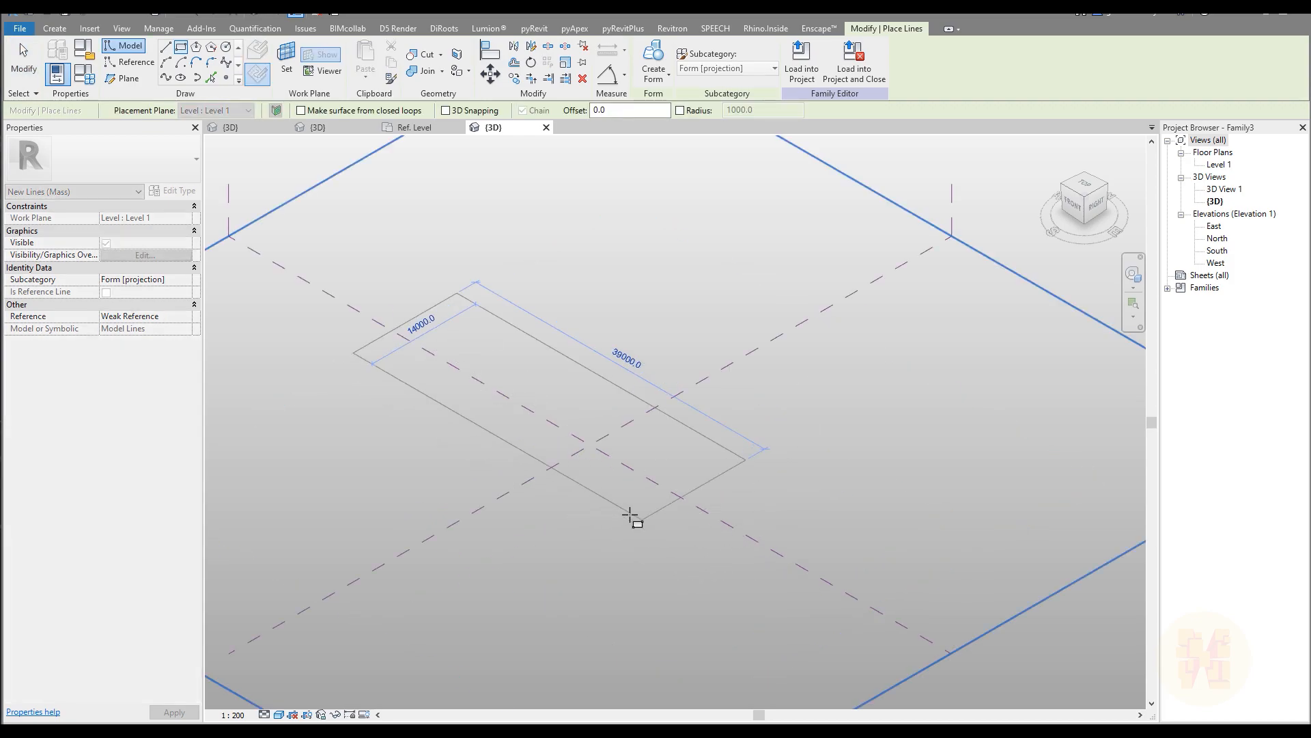
{"action": "left_click", "coordinate": [540, 459]}
{"action": "key", "text": "Escape"}
{"action": "key", "text": "Escape"}
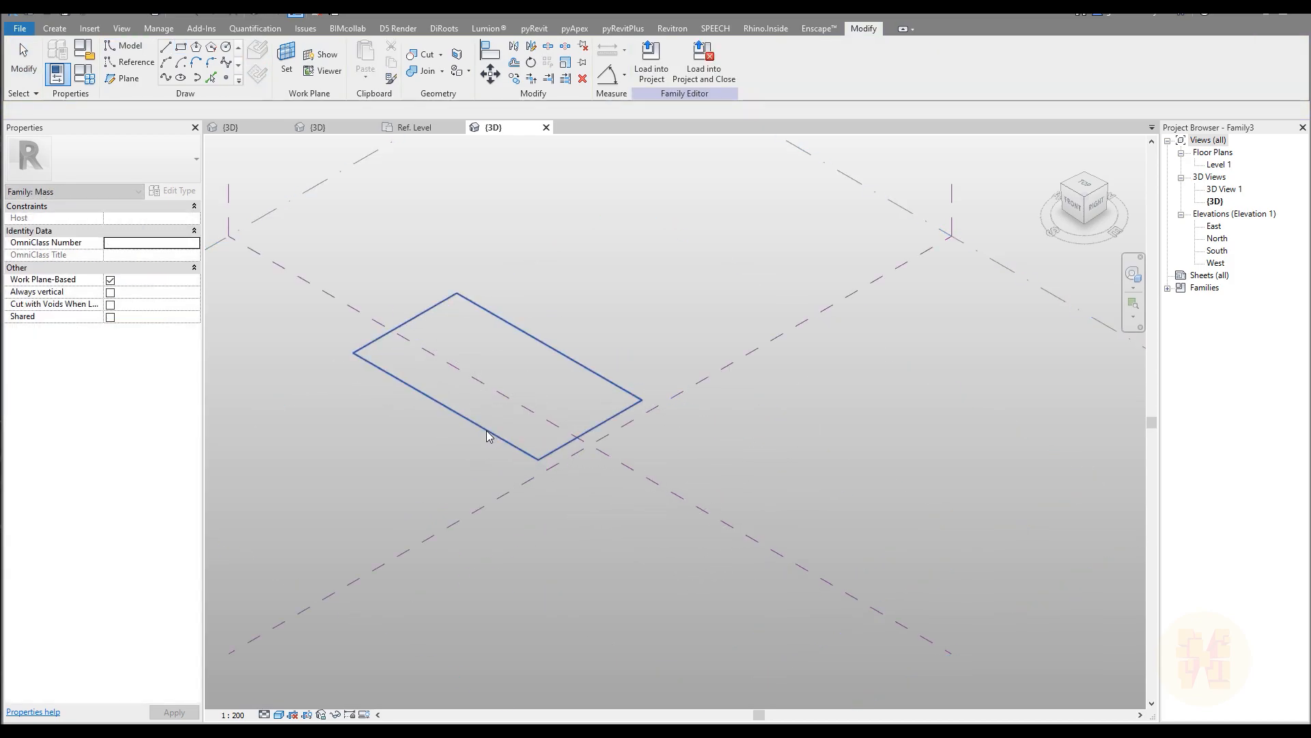
{"action": "left_click", "coordinate": [488, 433]}
{"action": "left_click", "coordinate": [653, 57]}
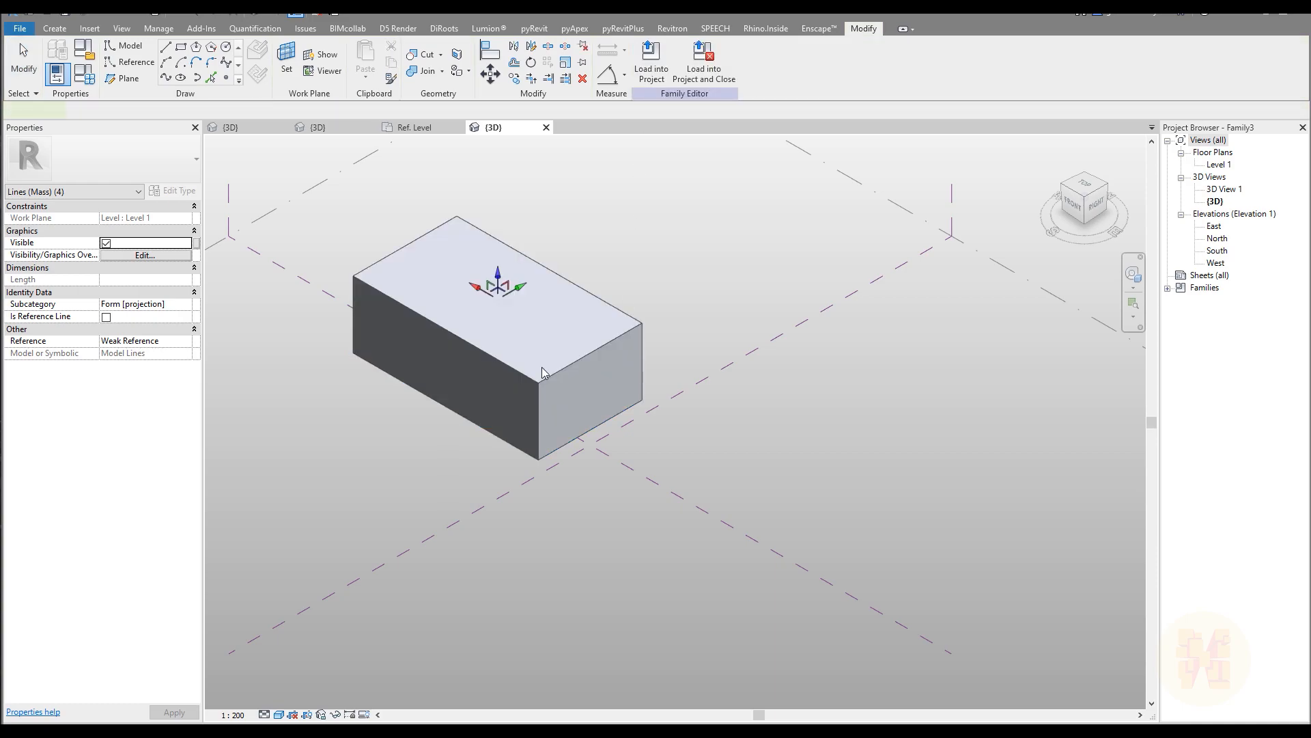
Divide the surface of the mass's long side face and show the nodes of its UV grid
{"action": "middle_click_drag", "start_coordinate": [565, 373], "coordinate": [556, 344], "text": "shift"}
{"action": "left_click", "coordinate": [556, 344]}
{"action": "middle_click_drag", "start_coordinate": [731, 344], "coordinate": [700, 321], "text": "shift"}
{"action": "left_click", "coordinate": [724, 61]}
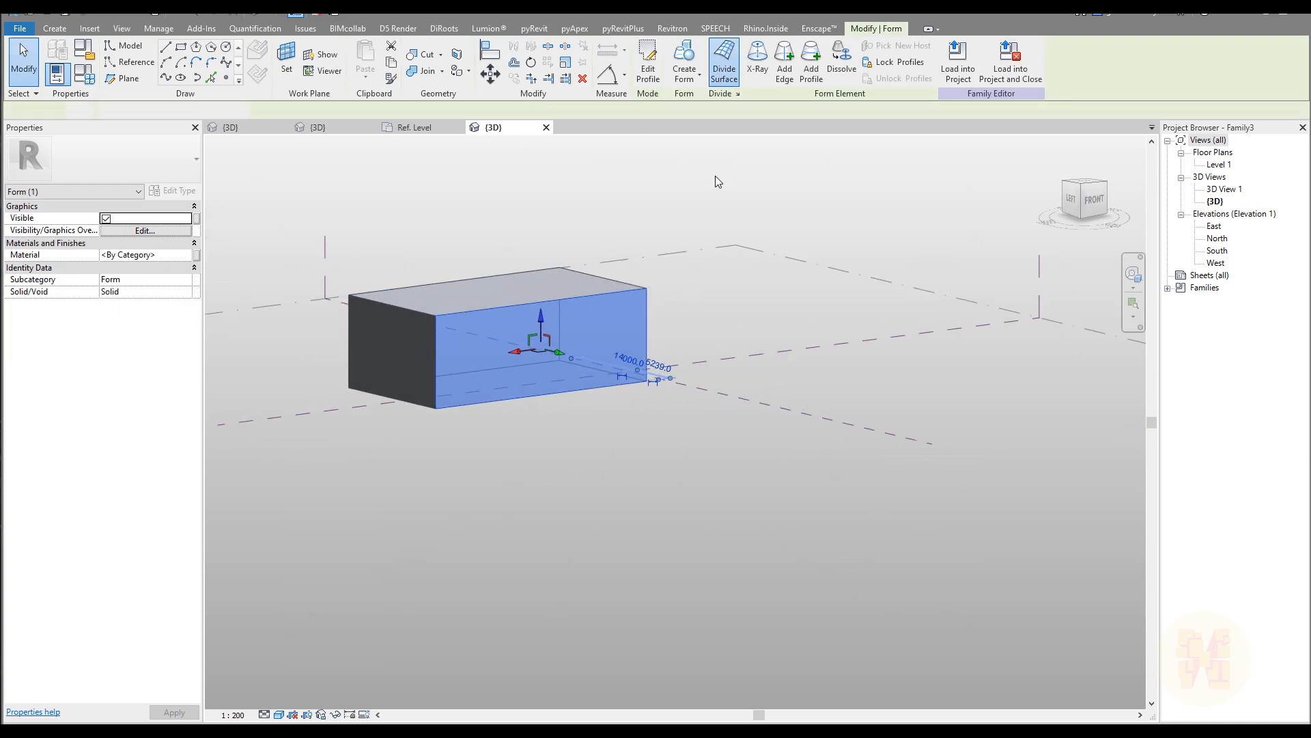
{"action": "left_click", "coordinate": [844, 93]}
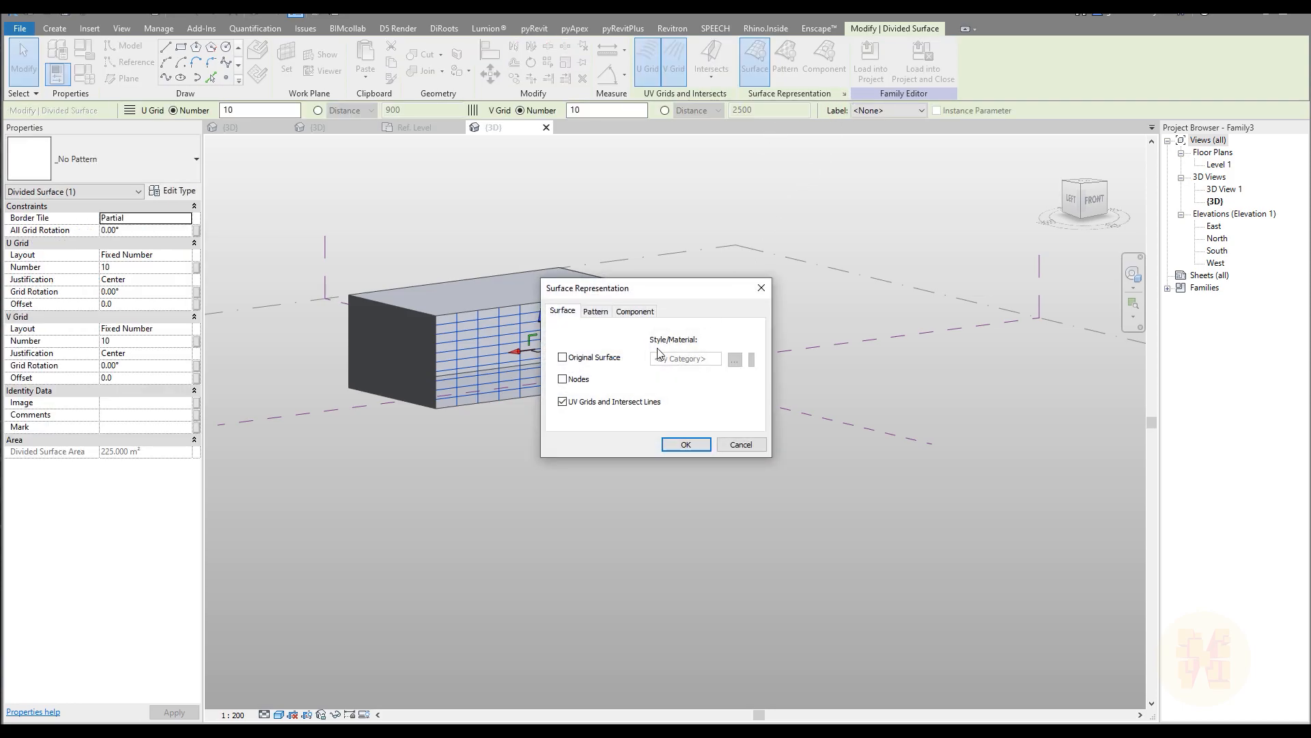
{"action": "left_click", "coordinate": [688, 446]}
{"action": "middle_click_drag", "start_coordinate": [642, 405], "coordinate": [585, 412], "text": "shift"}
{"action": "scroll", "coordinate": [503, 363], "scroll_direction": "up", "scroll_amount": 5}
Set both the U grid and V grid layouts of the divided surface to Fixed Distance
{"action": "left_click", "coordinate": [168, 256]}
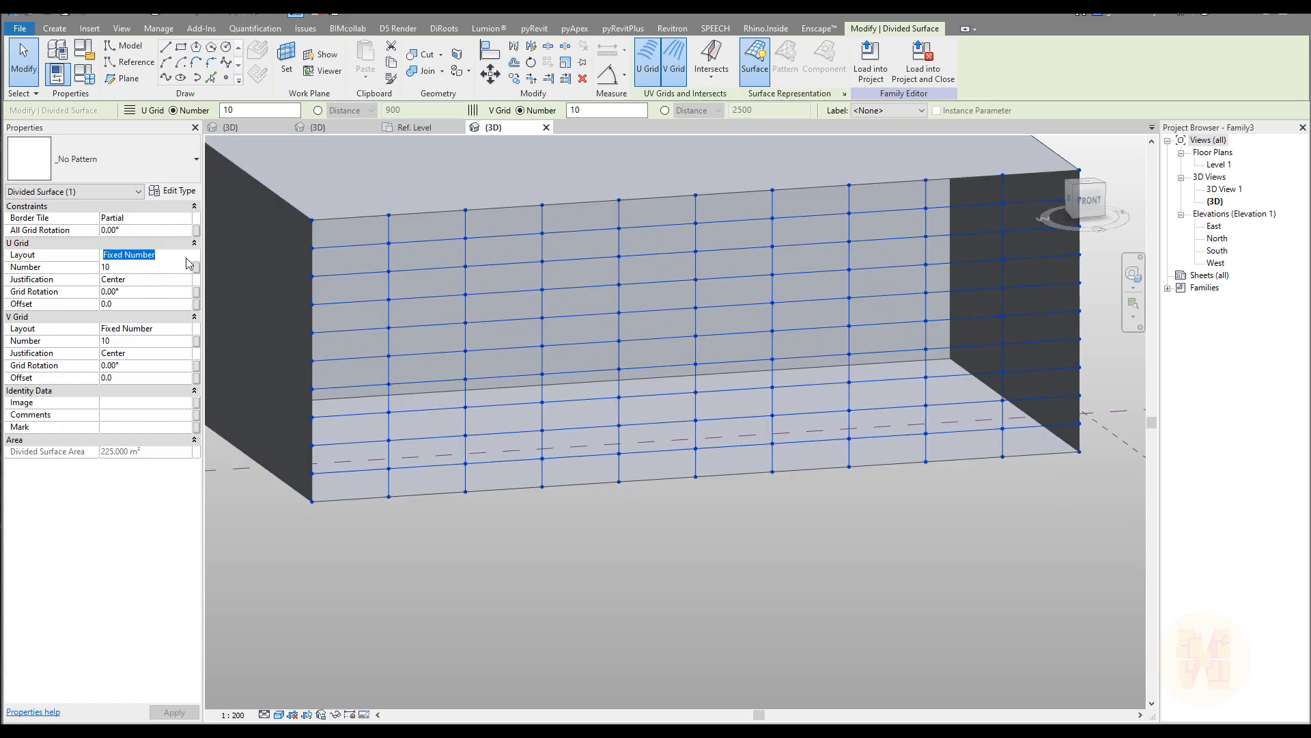
{"action": "left_click", "coordinate": [168, 256]}
{"action": "left_click", "coordinate": [126, 276]}
{"action": "left_click", "coordinate": [168, 329]}
{"action": "left_click", "coordinate": [168, 328]}
{"action": "left_click", "coordinate": [126, 350]}
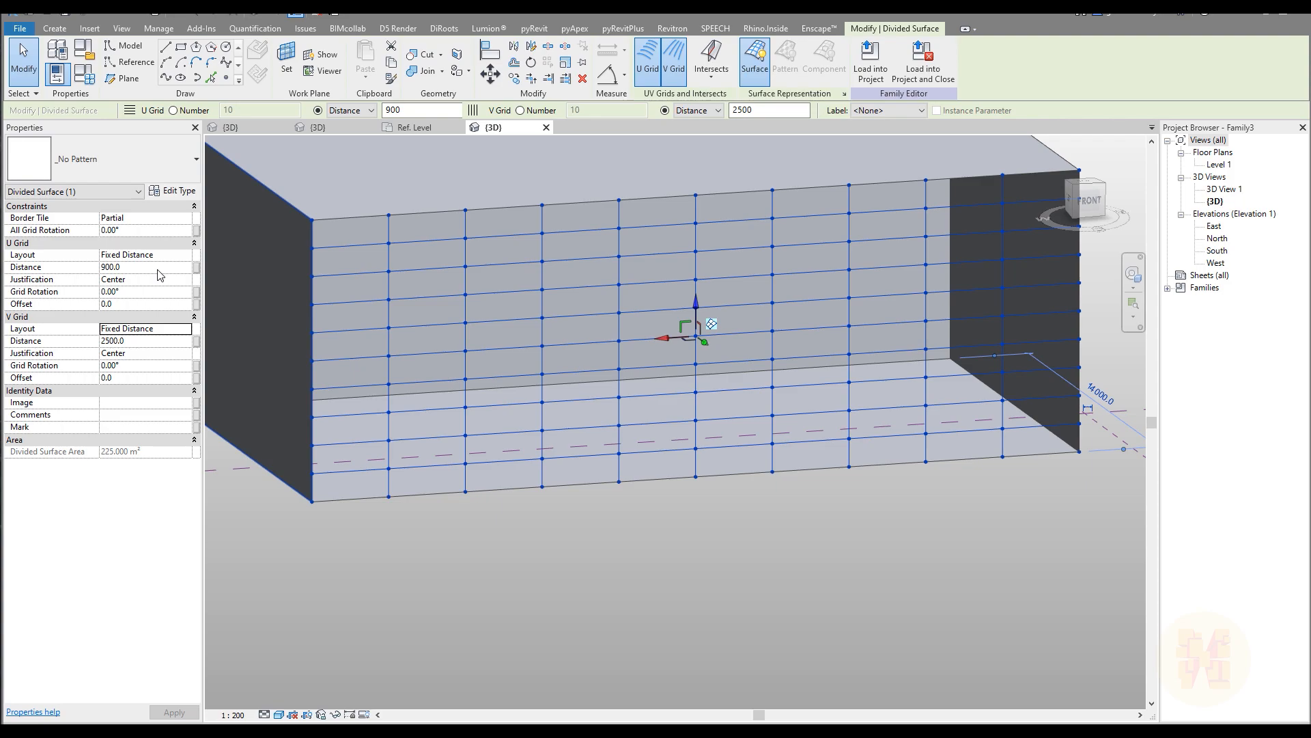
Check the profile width in the profile family's Ref. Level view and set the divided surface's U grid distance to 4500
{"action": "left_click", "coordinate": [424, 127]}
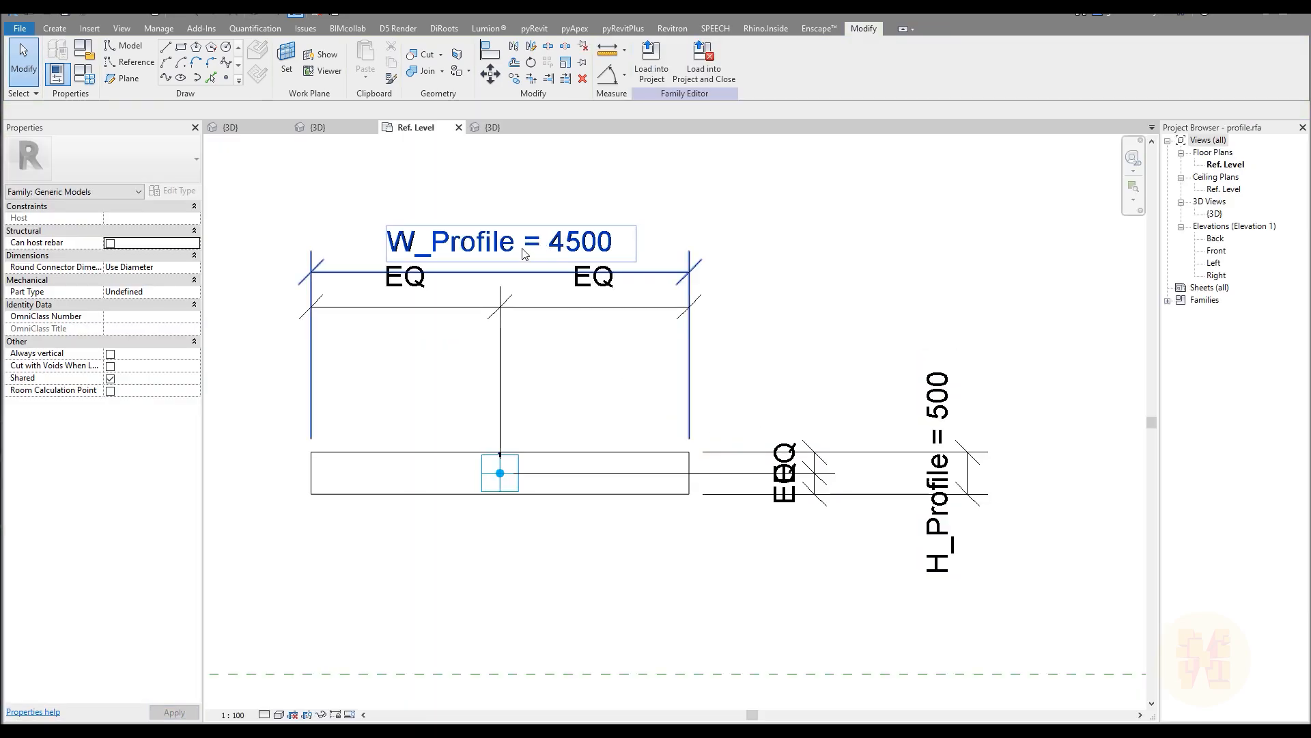
{"action": "left_click", "coordinate": [493, 129]}
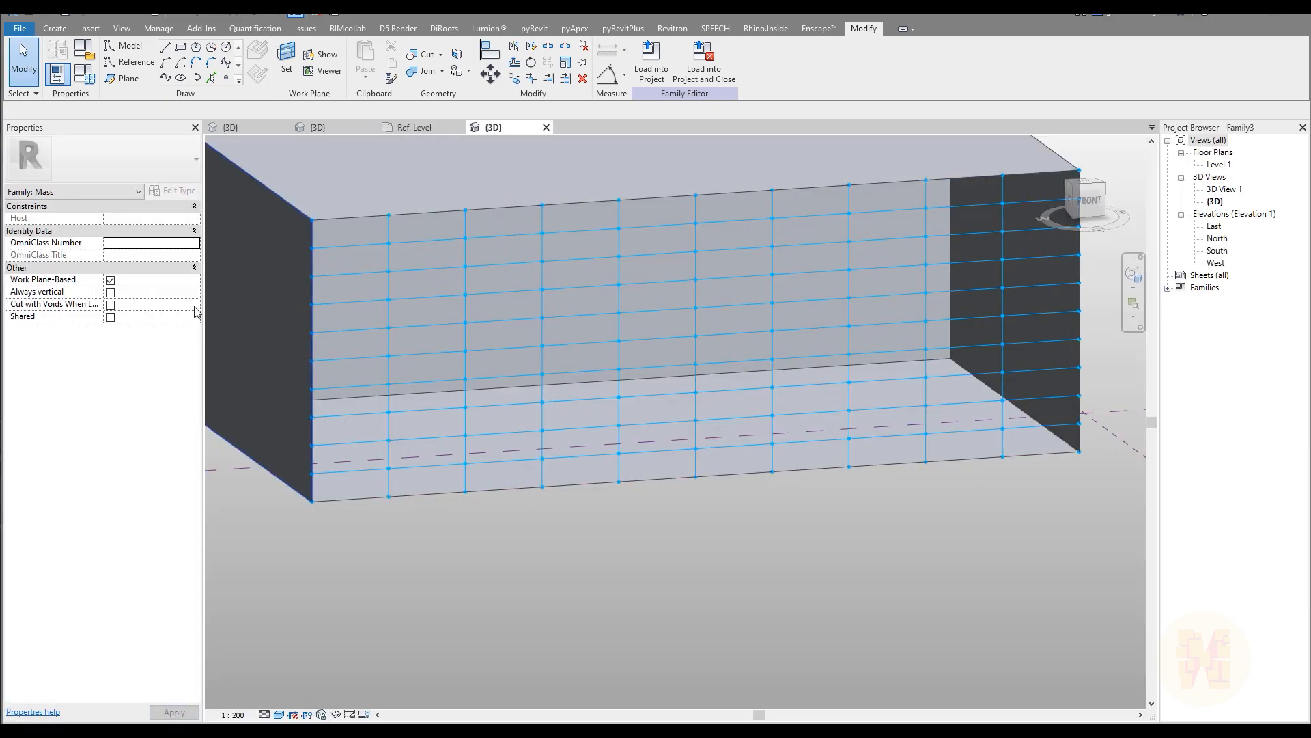
{"action": "left_click", "coordinate": [422, 349]}
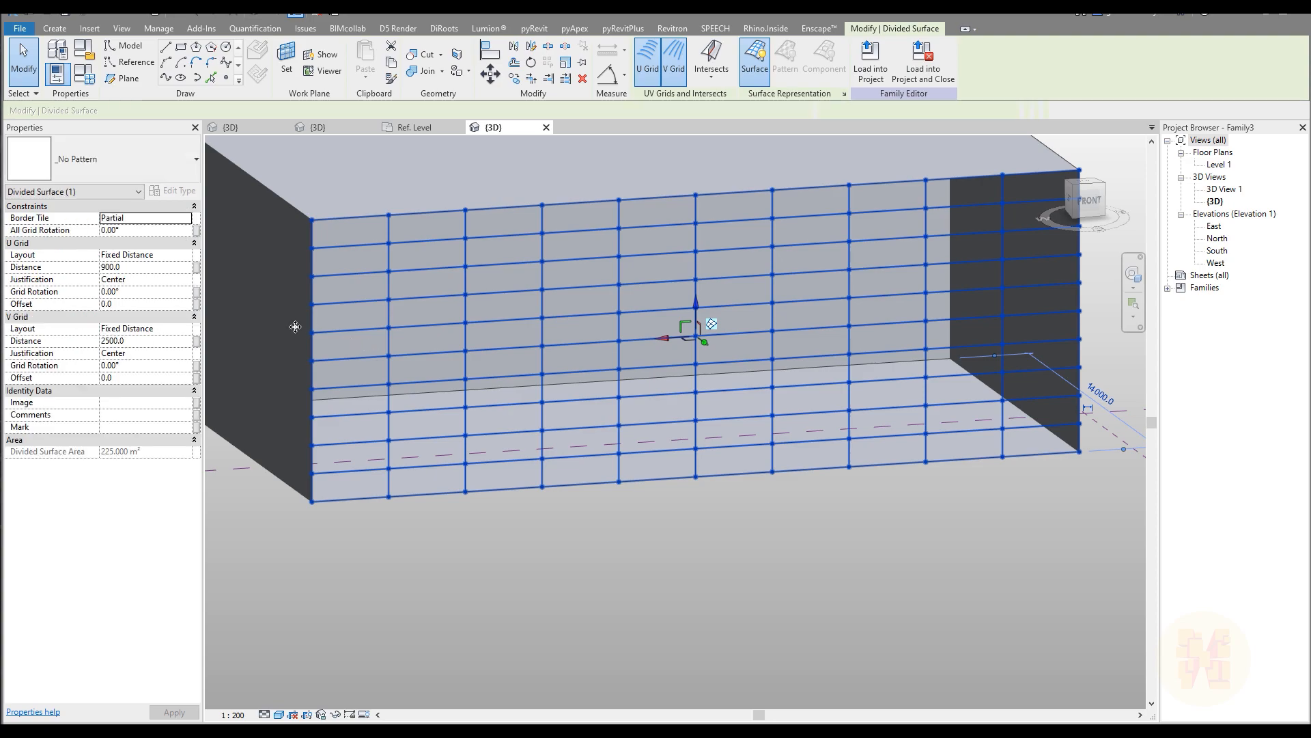
{"action": "left_click", "coordinate": [156, 268]}
{"action": "type", "text": "4500"}
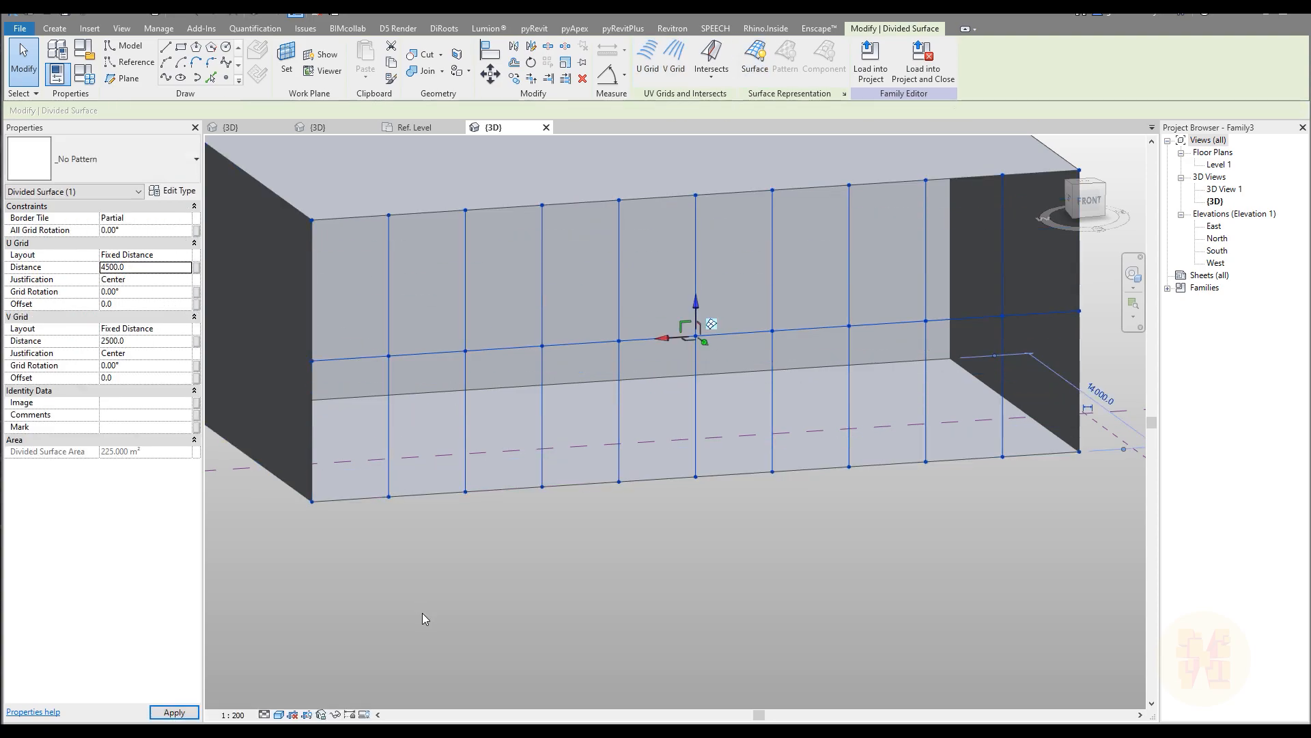
Set the divided surface's V grid distance to 4500 and its U grid distance to 8000
{"action": "left_click", "coordinate": [149, 341]}
{"action": "type", "text": "450"}
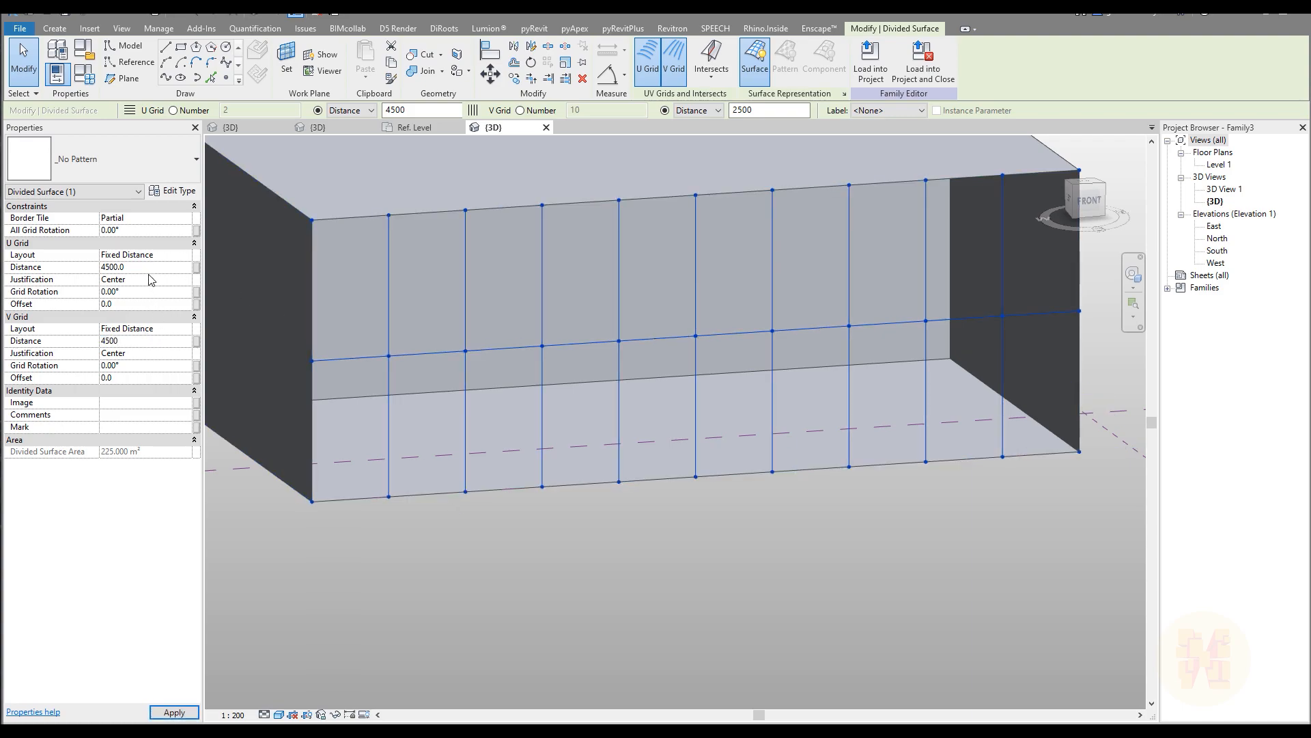
{"action": "left_click", "coordinate": [154, 268]}
{"action": "scroll", "coordinate": [471, 540], "scroll_direction": "down", "scroll_amount": 5}
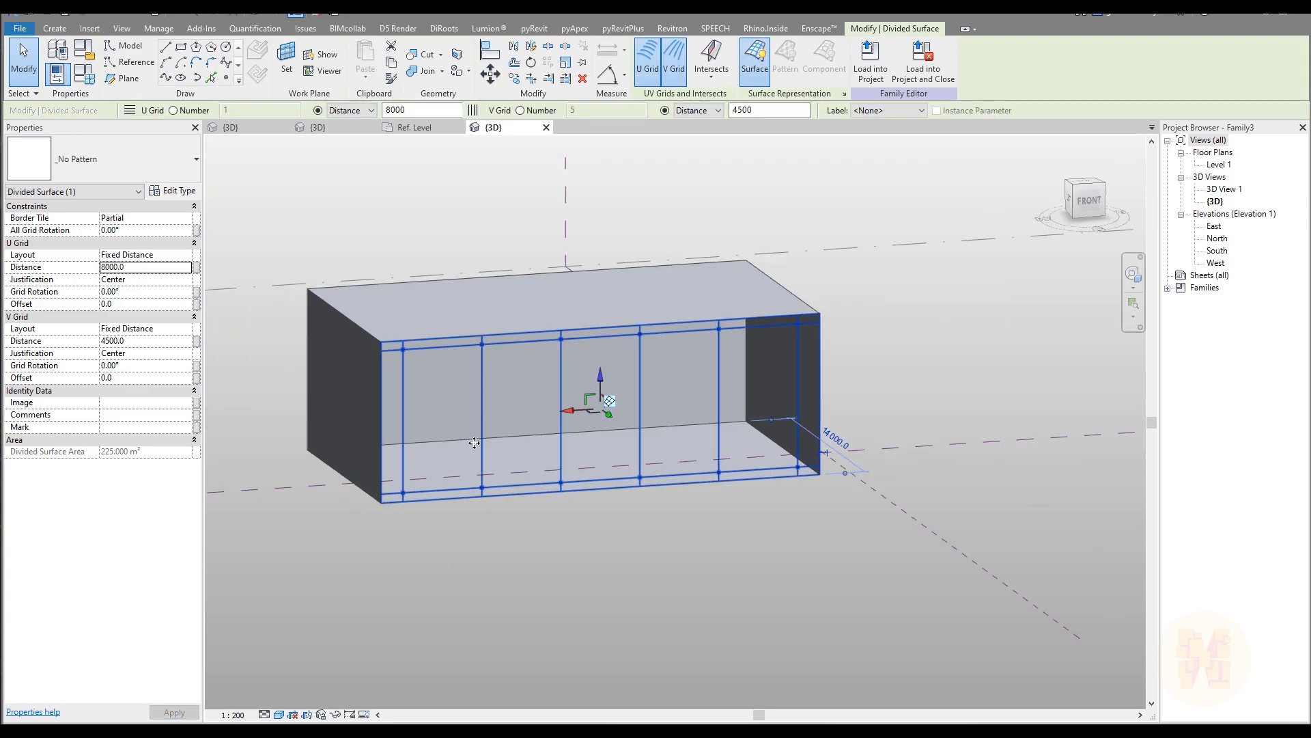
{"action": "middle_click_drag", "start_coordinate": [494, 456], "coordinate": [513, 526], "text": "shift"}
{"action": "key", "text": "Escape"}
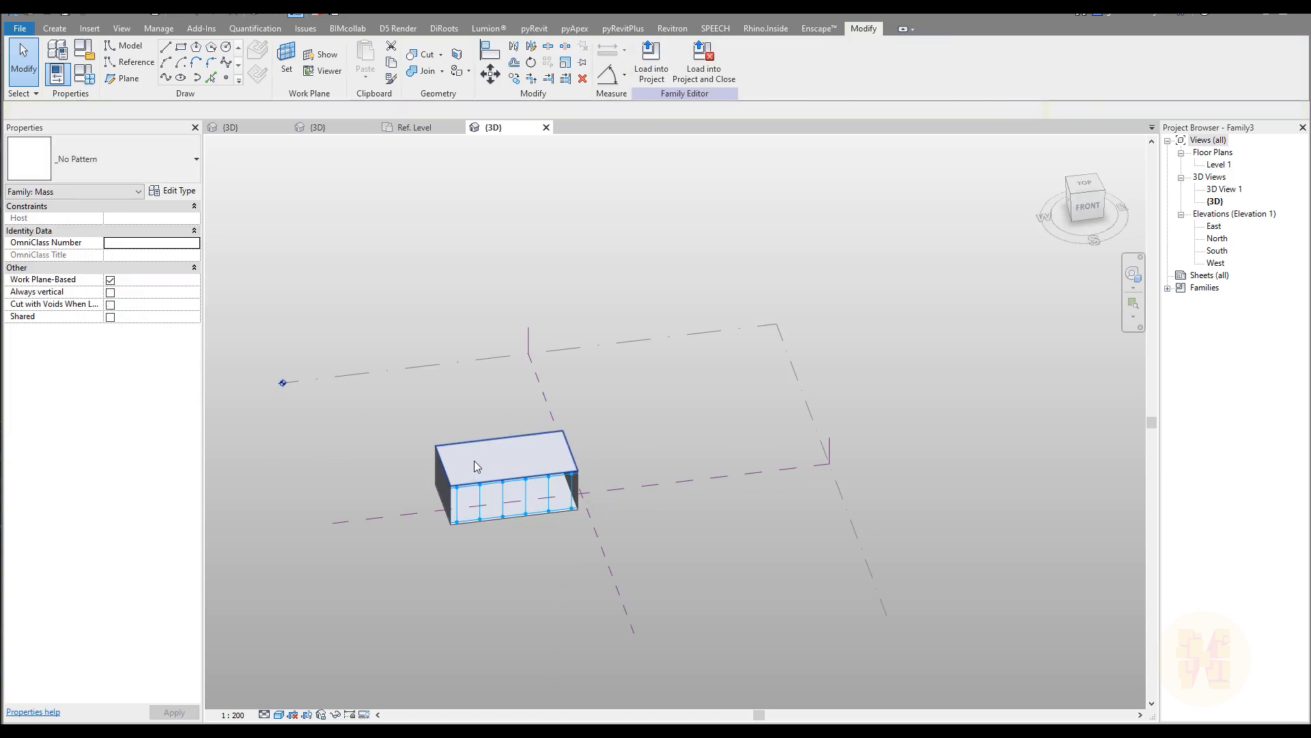
Raise the mass's top face to a height of about 38500 mm and pull its end face outward to lengthen the block
{"action": "left_click", "coordinate": [501, 457]}
{"action": "left_click_drag", "start_coordinate": [506, 443], "coordinate": [509, 311]}
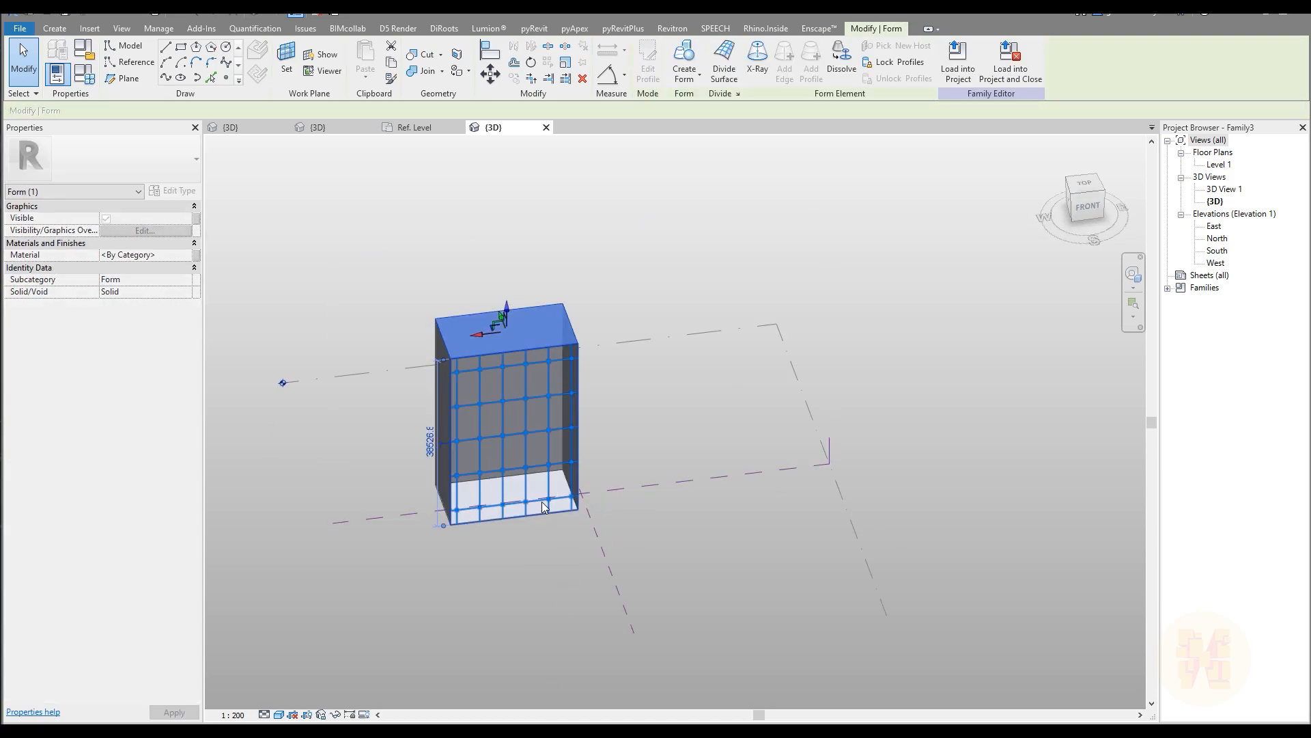
{"action": "middle_click_drag", "start_coordinate": [717, 425], "coordinate": [593, 431], "text": "shift"}
{"action": "left_click", "coordinate": [580, 436]}
{"action": "left_click_drag", "start_coordinate": [600, 444], "coordinate": [792, 509]}
{"action": "middle_click_drag", "start_coordinate": [695, 623], "coordinate": [707, 487], "text": "shift"}
{"action": "left_click", "coordinate": [872, 609]}
Choose a border tile option for the mass's divided front surface
{"action": "scroll", "coordinate": [458, 403], "scroll_direction": "up", "scroll_amount": 3}
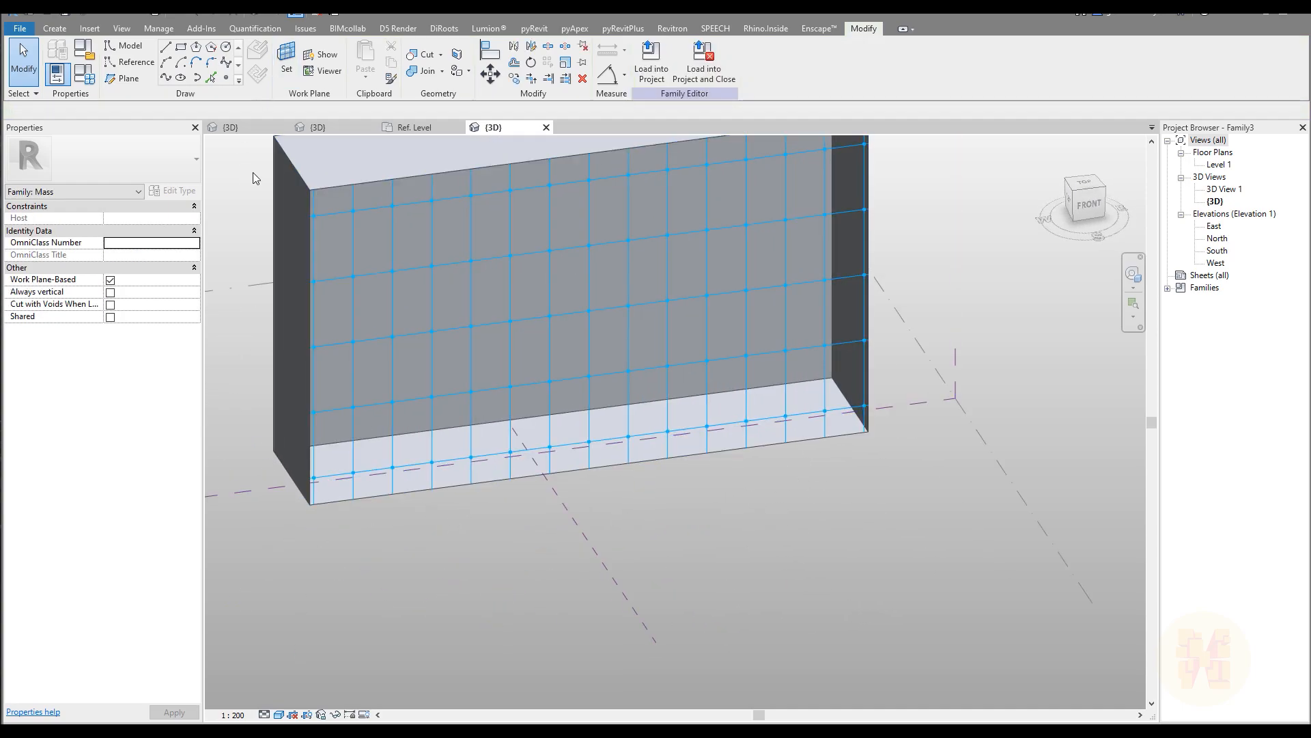
{"action": "left_click", "coordinate": [382, 229]}
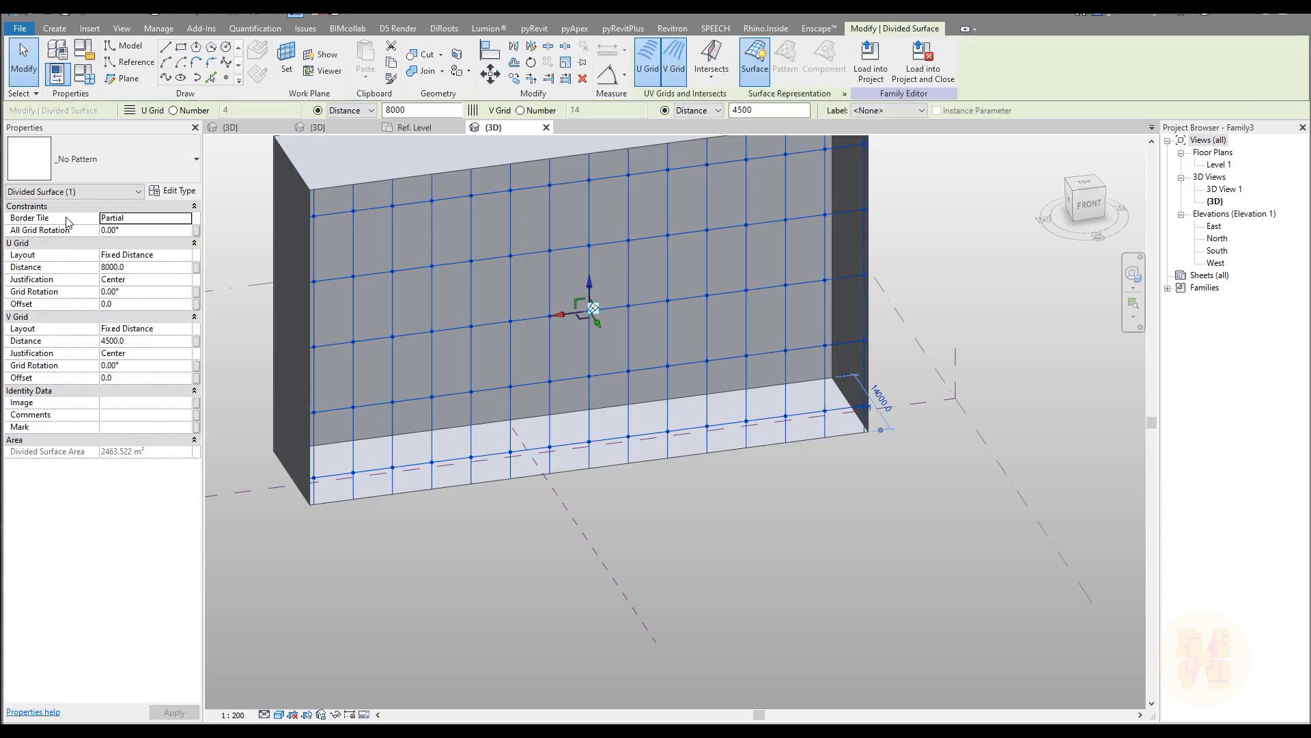
{"action": "left_click", "coordinate": [179, 223]}
{"action": "left_click", "coordinate": [186, 218]}
{"action": "left_click", "coordinate": [149, 233]}
{"action": "left_click", "coordinate": [506, 547]}
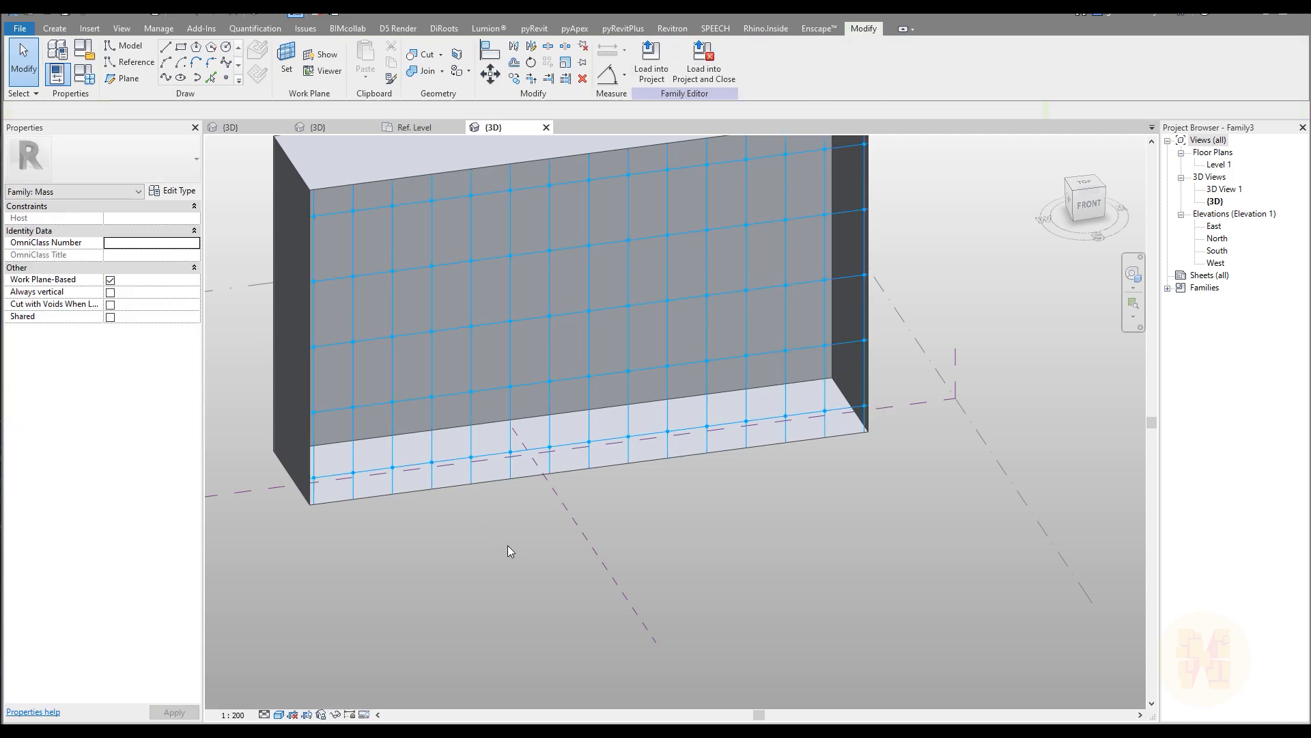
Load the twisted slat family, Family1, into the Family3 mass family
{"action": "left_click", "coordinate": [313, 128]}
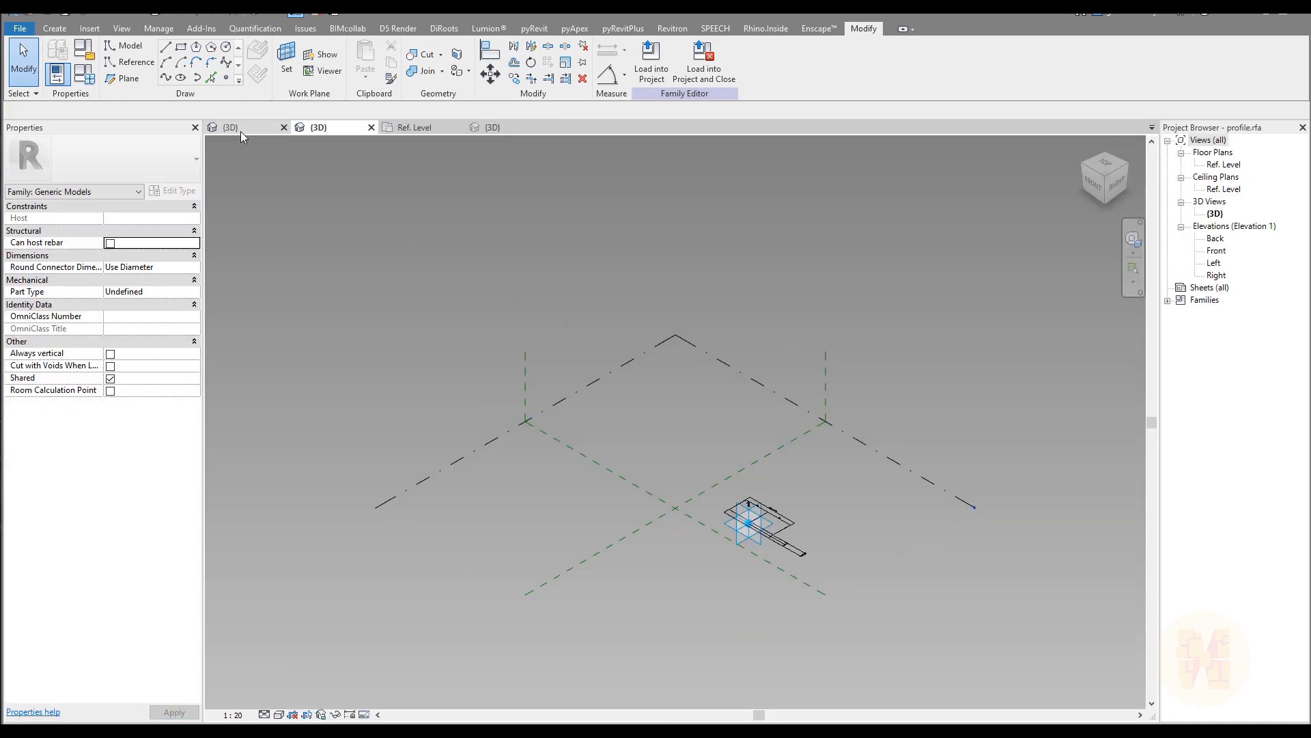
{"action": "left_click", "coordinate": [240, 132]}
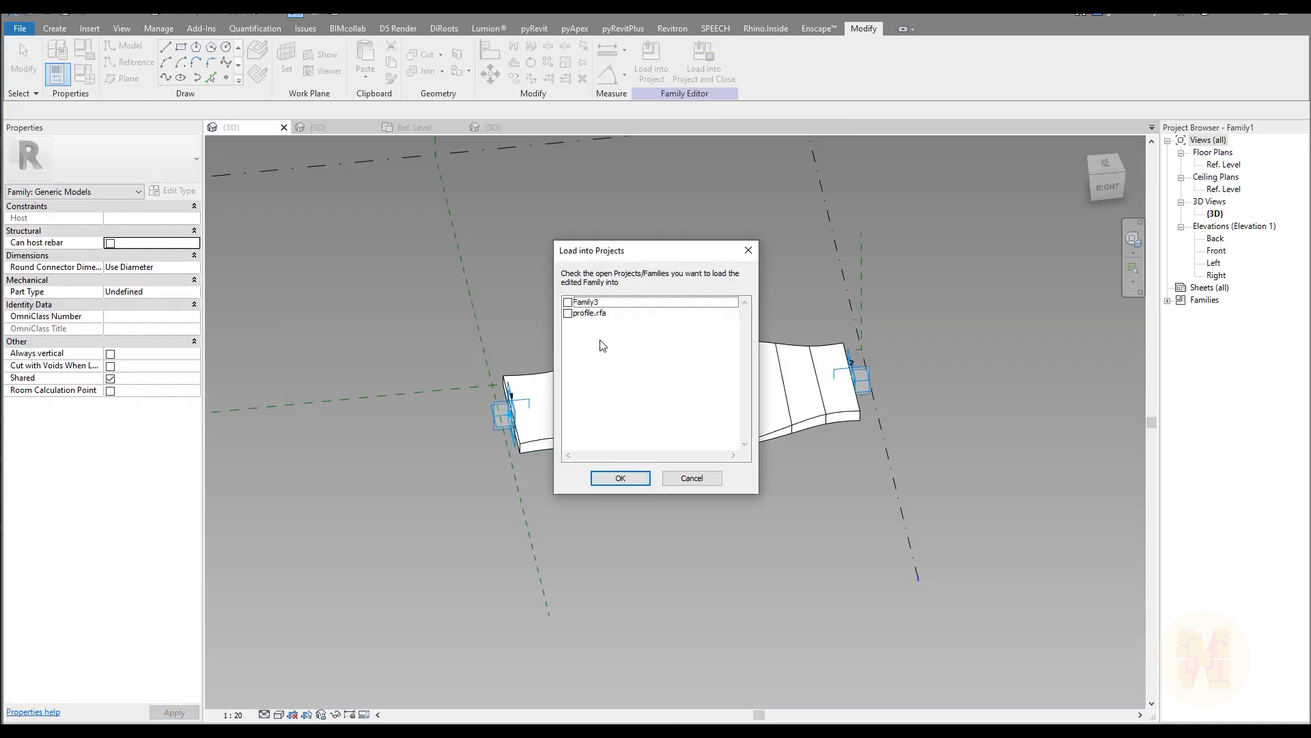
{"action": "left_click", "coordinate": [568, 303]}
{"action": "left_click", "coordinate": [622, 486]}
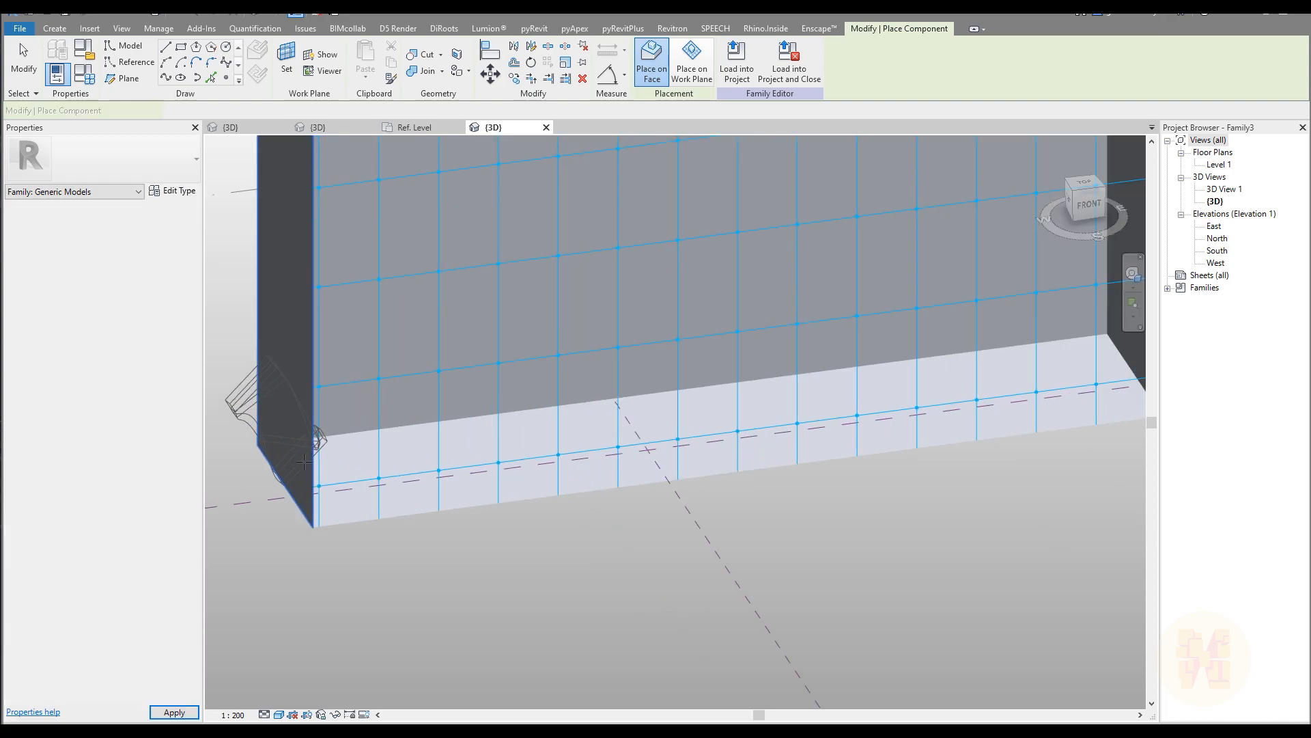
Place one slat component between two vertically adjacent grid nodes on the second vertical grid line, starting from the lowest node
{"action": "left_click", "coordinate": [390, 479]}
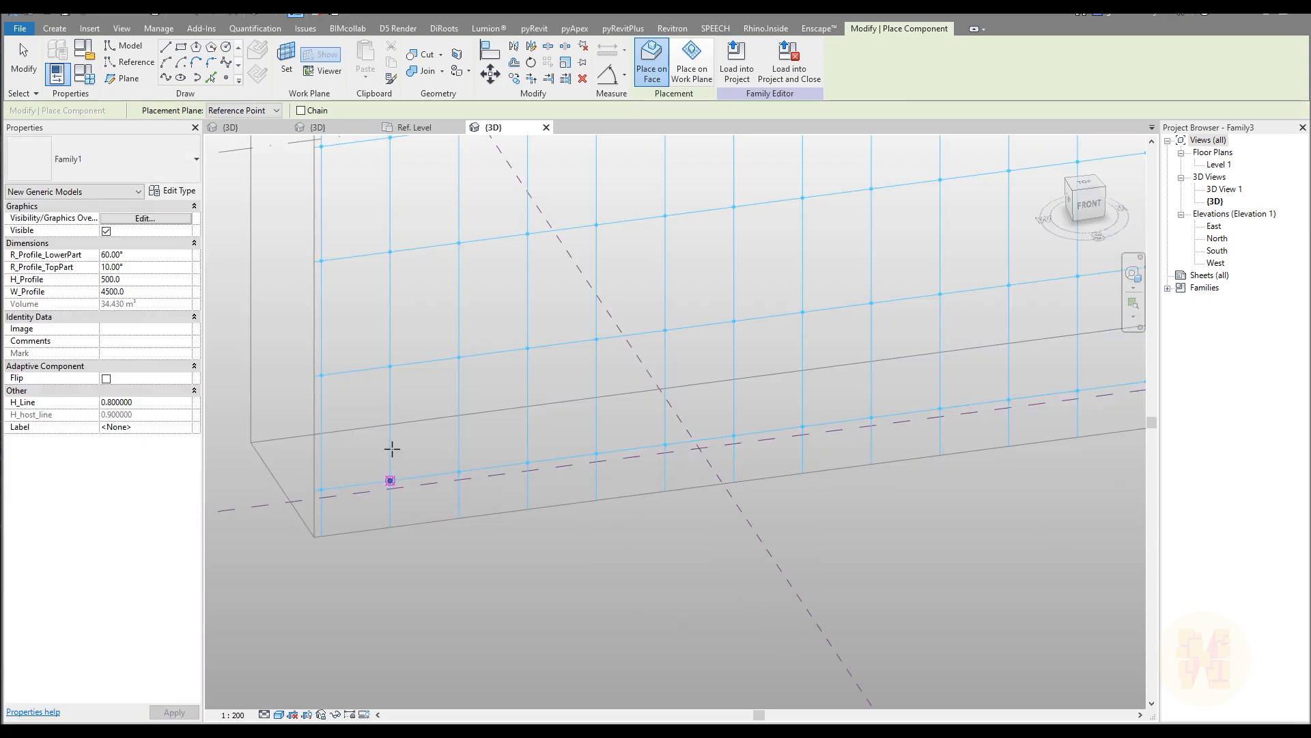
{"action": "left_click", "coordinate": [390, 367]}
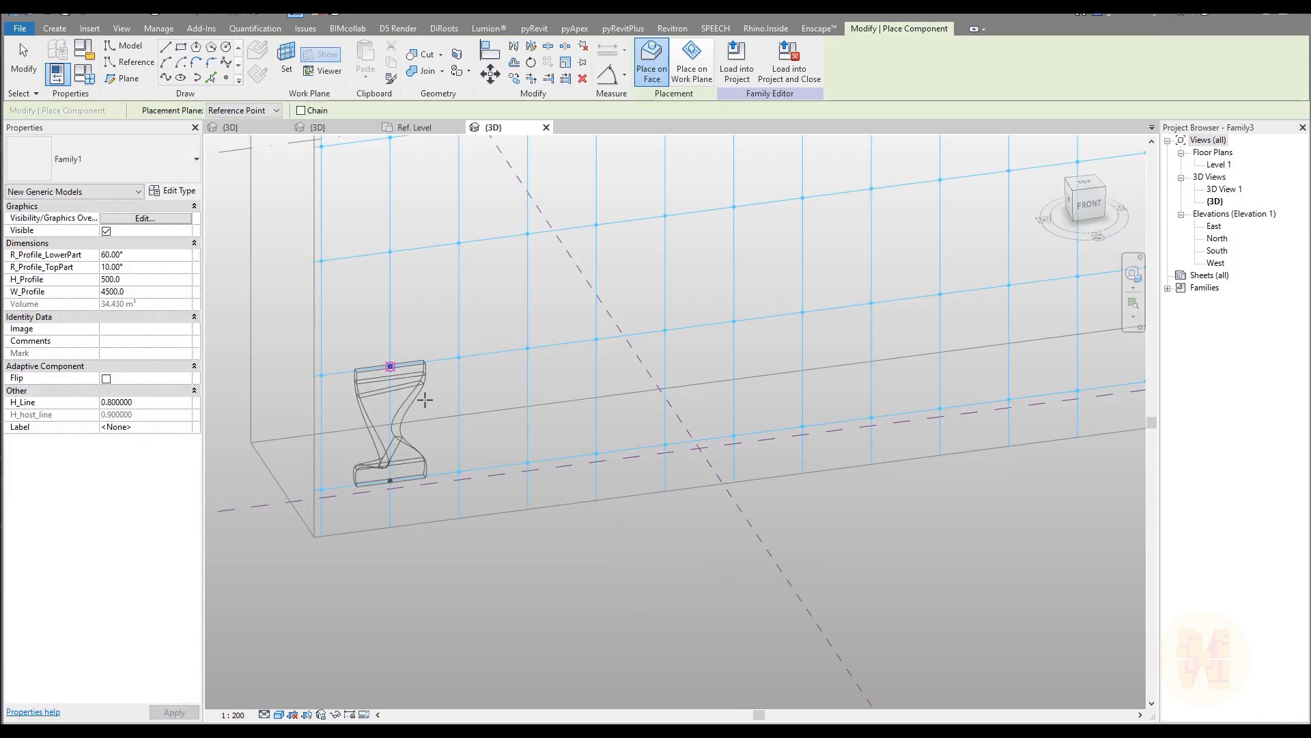
{"action": "key", "text": "Escape"}
{"action": "key", "text": "Escape"}
Set the placed slat's top-part profile rotation to 0° and its lower-part profile rotation to 30°
{"action": "left_click", "coordinate": [408, 449]}
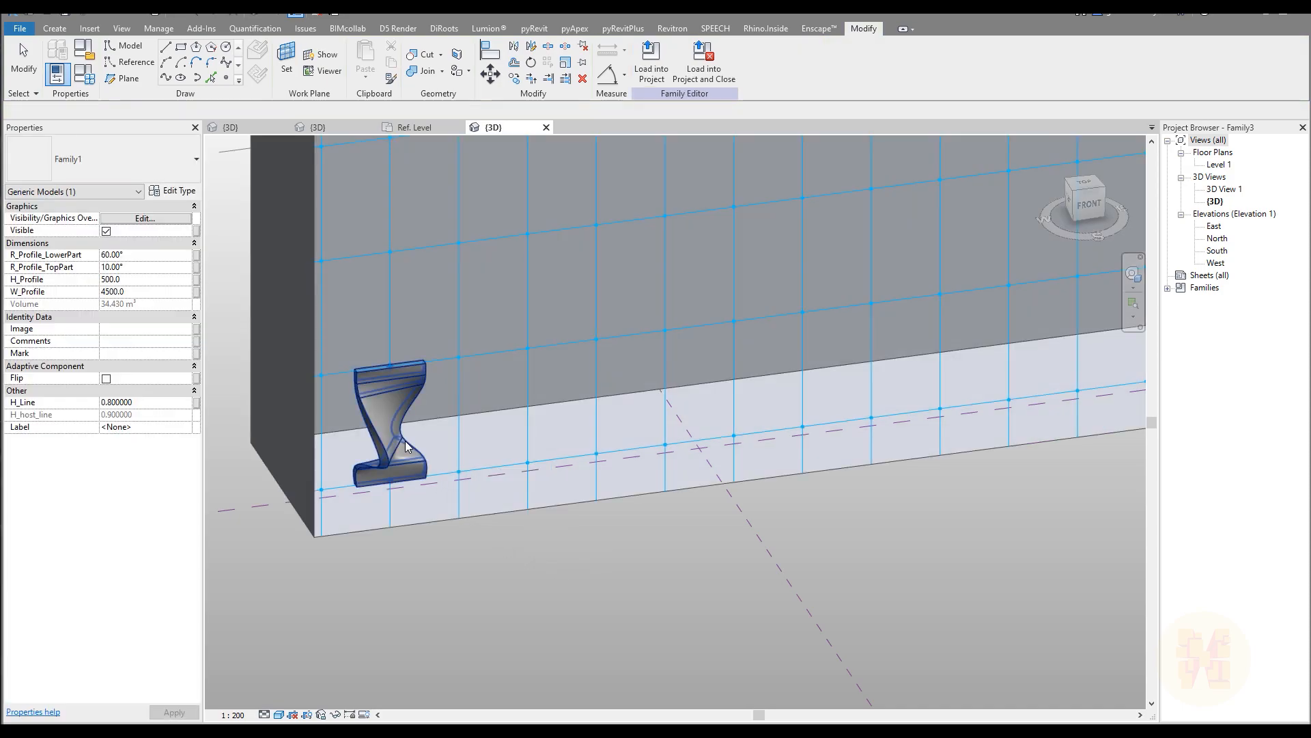
{"action": "key", "text": "Escape"}
{"action": "middle_click_drag", "start_coordinate": [638, 526], "coordinate": [453, 329], "text": "shift"}
{"action": "left_click", "coordinate": [454, 329]}
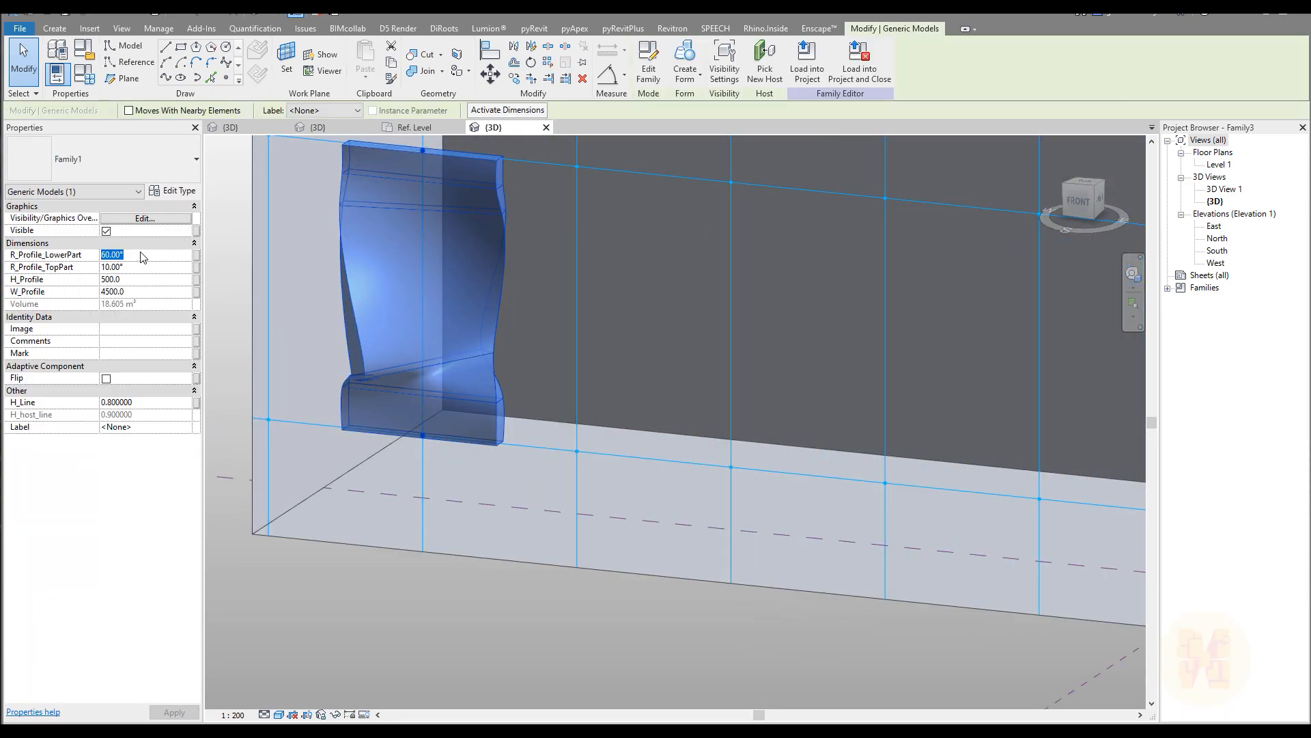
{"action": "key", "text": "Return"}
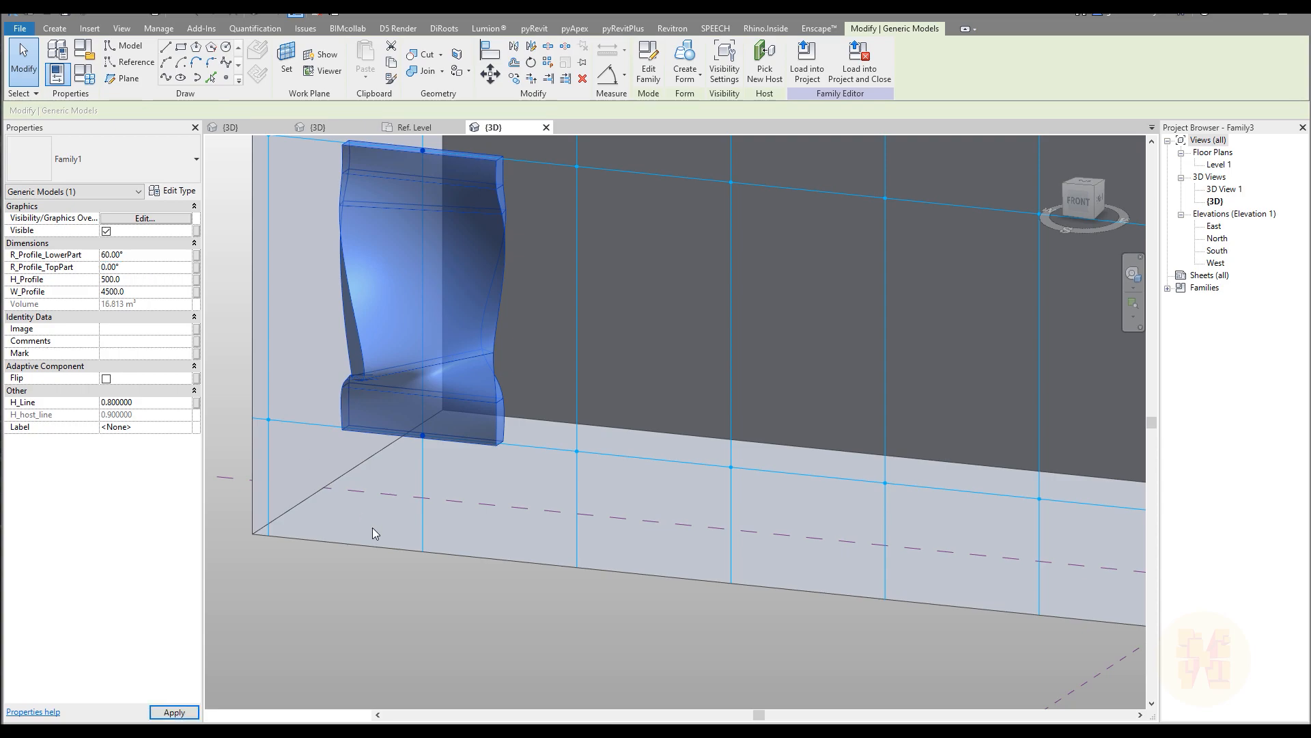
{"action": "type", "text": "30"}
{"action": "key", "text": "Return"}
{"action": "middle_click_drag", "start_coordinate": [384, 410], "coordinate": [304, 302], "text": "shift"}
Set the slat's R_Profile_LowerPart to 0°, R_Profile_TopPart to 30° and H_Line to 0.5
{"action": "left_click", "coordinate": [132, 257]}
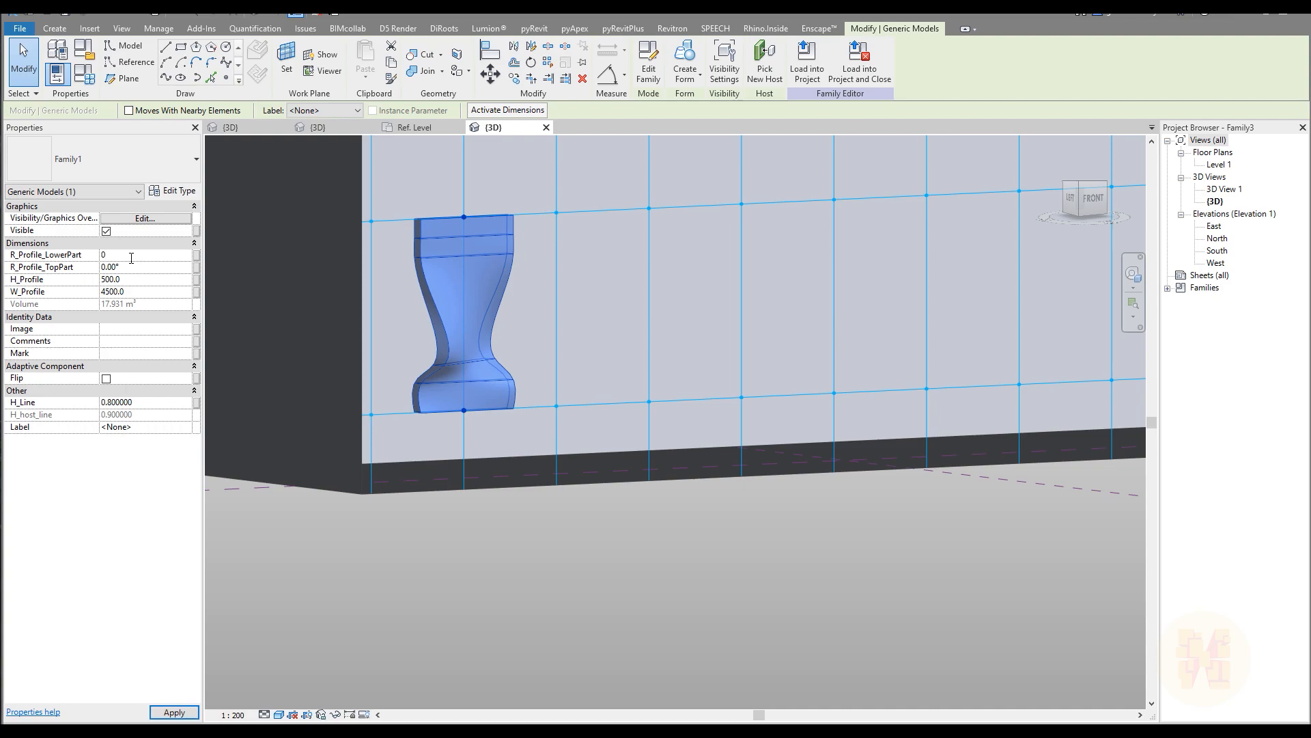
{"action": "left_click", "coordinate": [147, 269]}
{"action": "left_click", "coordinate": [157, 402]}
{"action": "key", "text": "Return"}
{"action": "middle_click_drag", "start_coordinate": [656, 556], "coordinate": [495, 562], "text": "shift"}
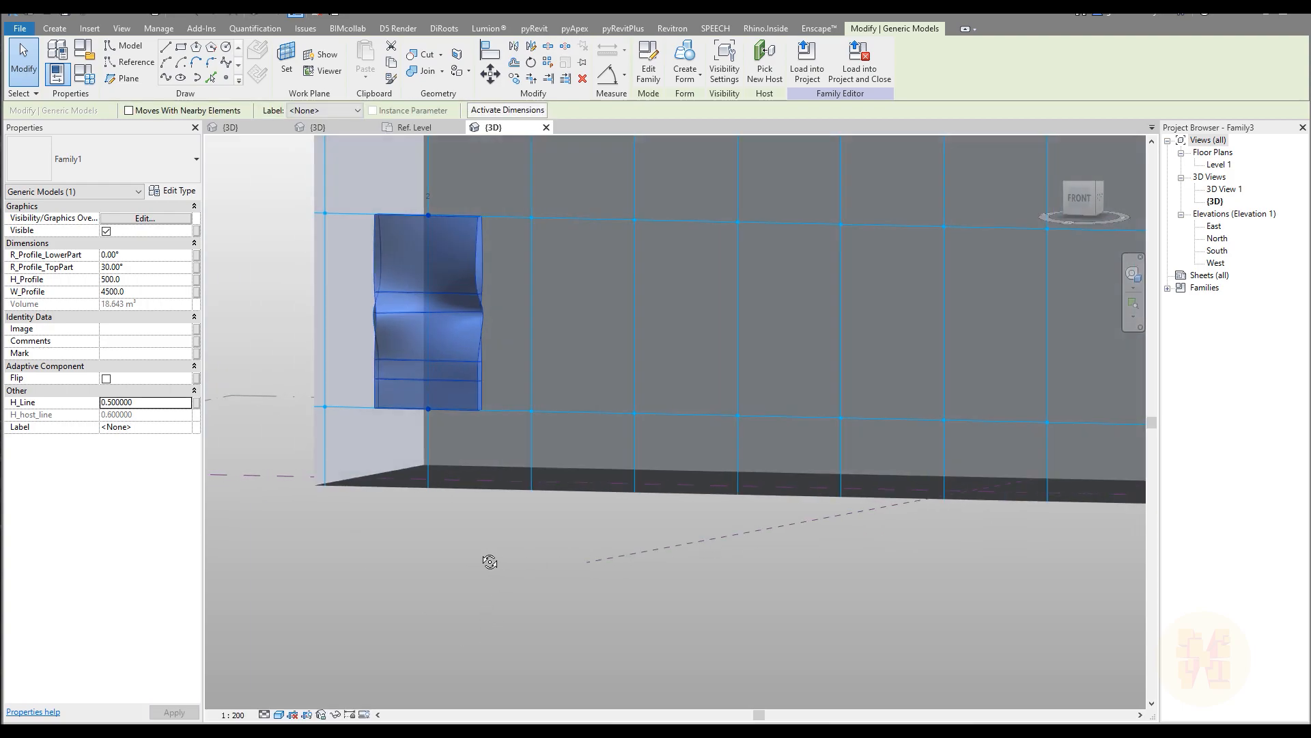
Set the slat's H_Line parameter to 0.6
{"action": "left_click", "coordinate": [148, 403]}
{"action": "type", "text": "0.6"}
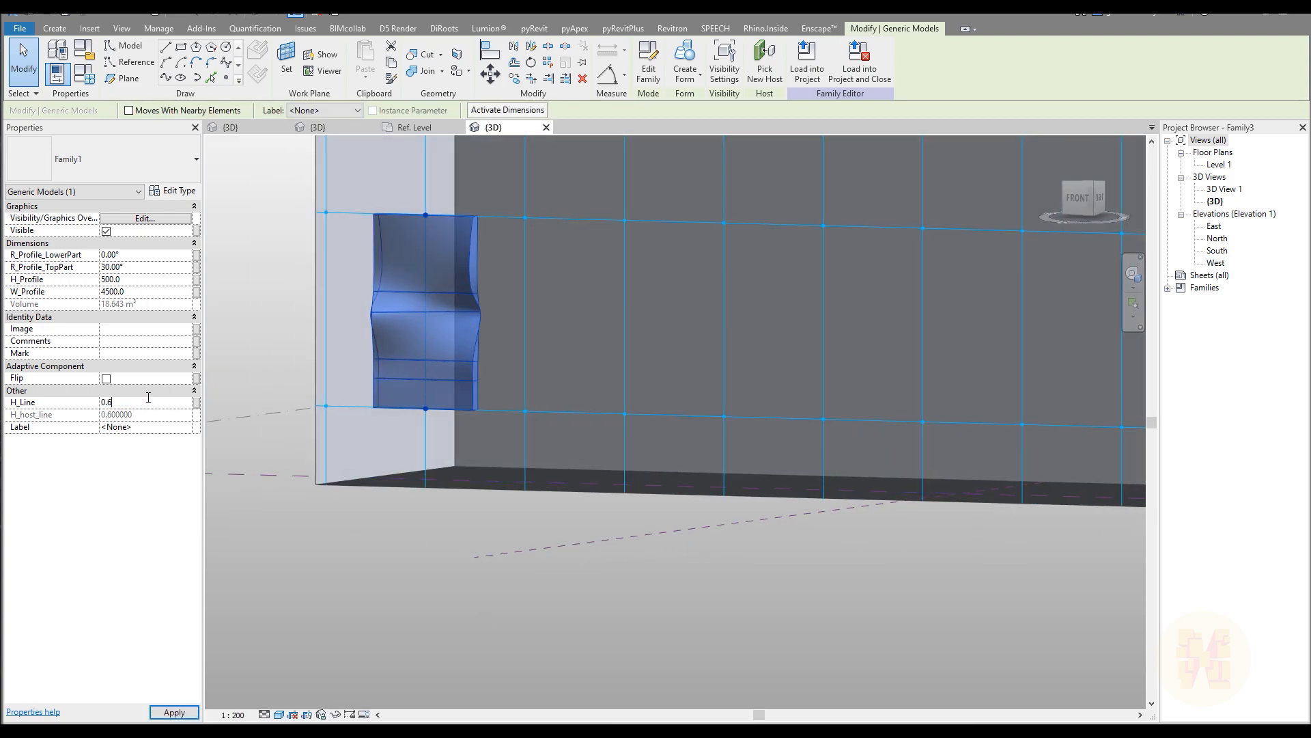
{"action": "key", "text": "Return"}
{"action": "middle_click_drag", "start_coordinate": [572, 526], "coordinate": [702, 530], "text": "shift"}
{"action": "middle_click_drag", "start_coordinate": [580, 509], "coordinate": [536, 516], "text": "shift"}
In the Family1 slat family, remove the formula from the H_host_line parameter so it can be set independently
{"action": "left_click", "coordinate": [250, 123]}
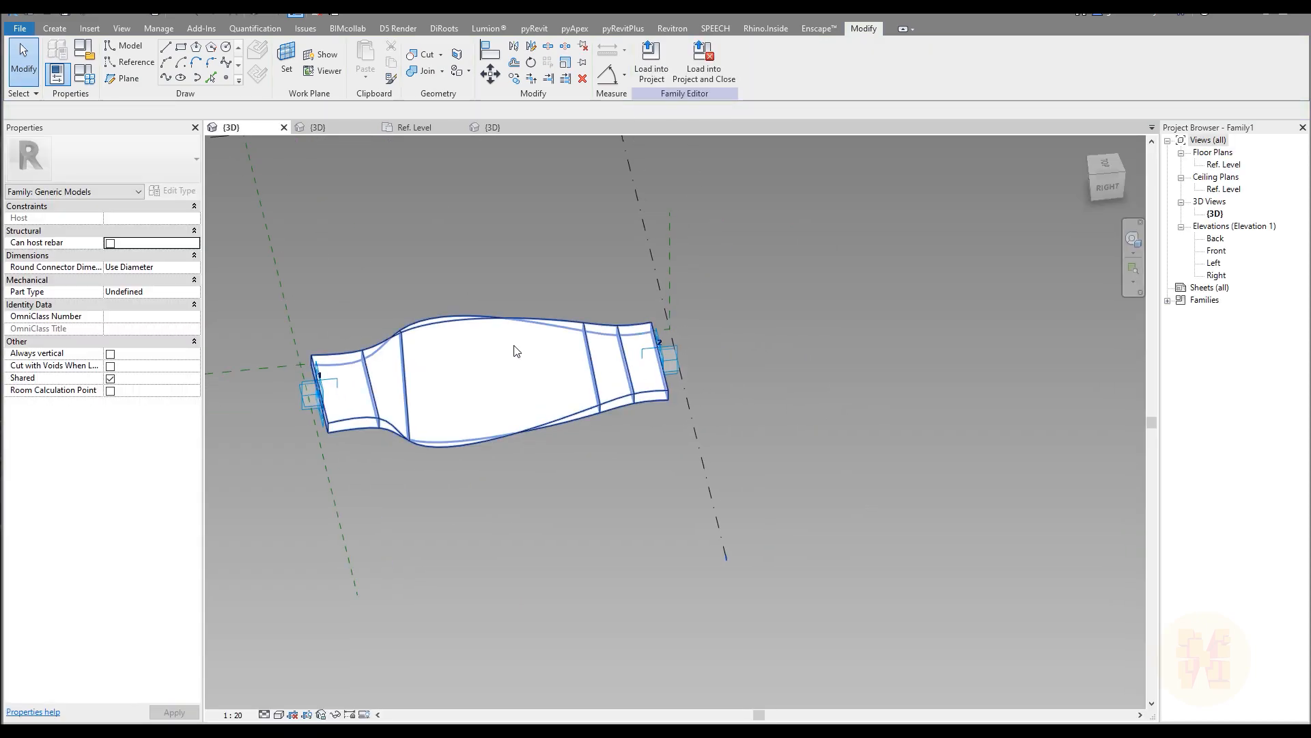
{"action": "left_click", "coordinate": [84, 73]}
{"action": "left_click", "coordinate": [851, 320]}
{"action": "double_click", "coordinate": [851, 320]}
{"action": "key", "text": "BackSpace"}
{"action": "left_click", "coordinate": [869, 478]}
Reload Family1 into Family3 only, overwriting the existing version and its parameter values
{"action": "left_click", "coordinate": [651, 63]}
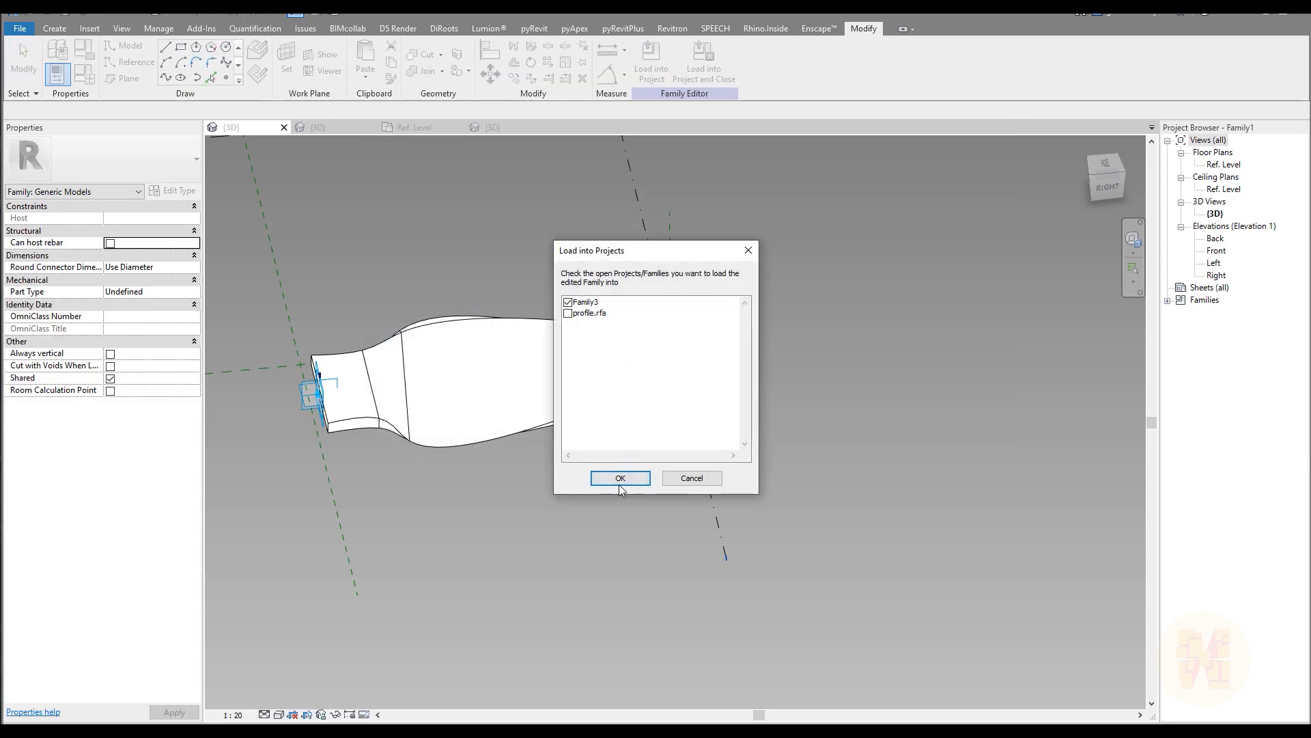
{"action": "left_click", "coordinate": [620, 483]}
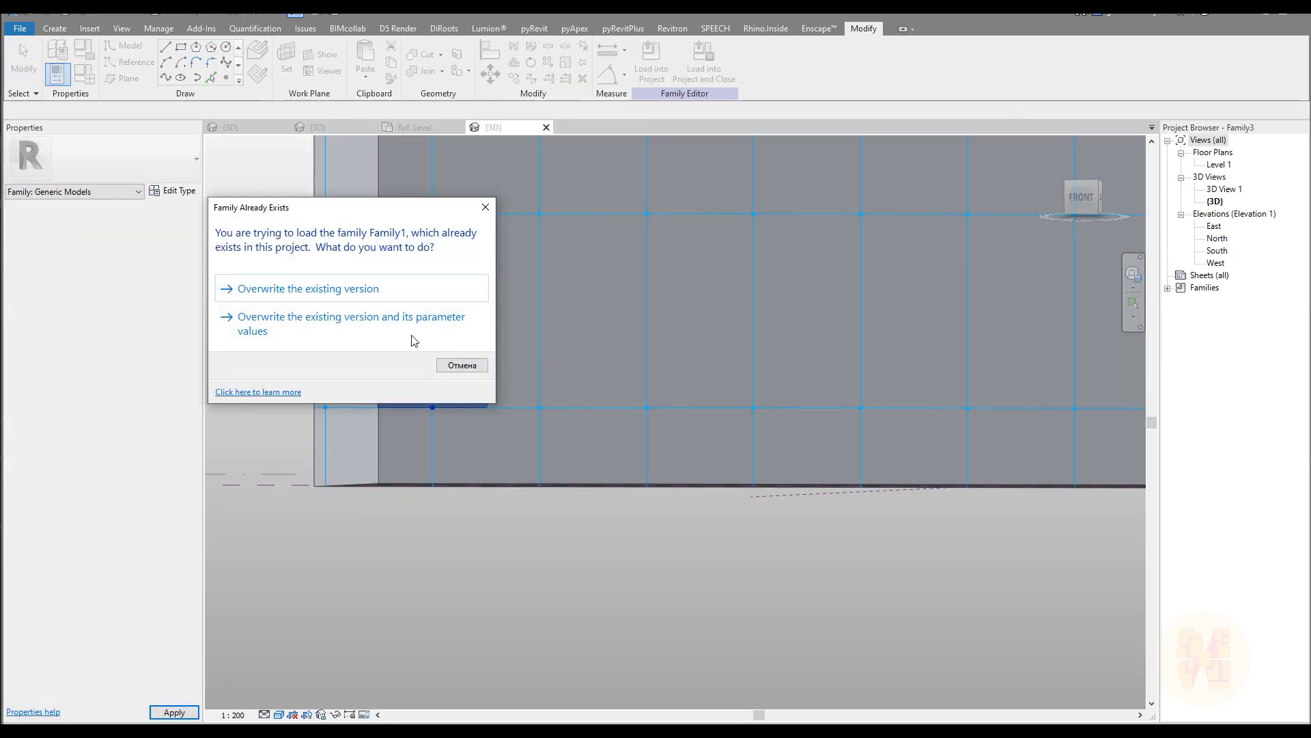
{"action": "left_click", "coordinate": [424, 337]}
Delete the old slat and place a new Family1 component between the two lowest nodes of the second vertical grid line
{"action": "mouse_move", "coordinate": [503, 526]}
{"action": "middle_mouse_down", "text": "shift"}
{"action": "mouse_move", "coordinate": [523, 520]}
{"action": "mouse_move", "coordinate": [512, 506]}
{"action": "middle_mouse_up", "text": "shift"}
{"action": "left_click", "coordinate": [399, 299]}
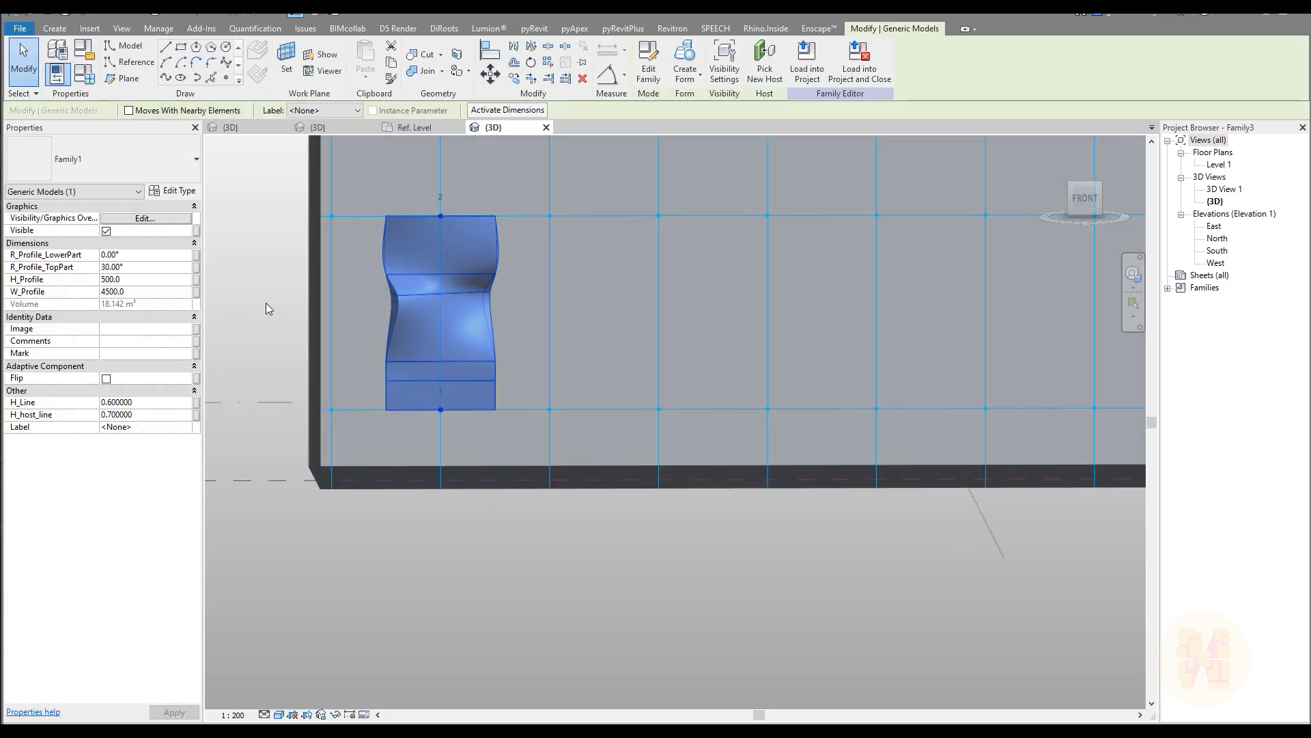
{"action": "key", "text": "l"}
{"action": "key", "text": "p"}
{"action": "key", "text": "Escape"}
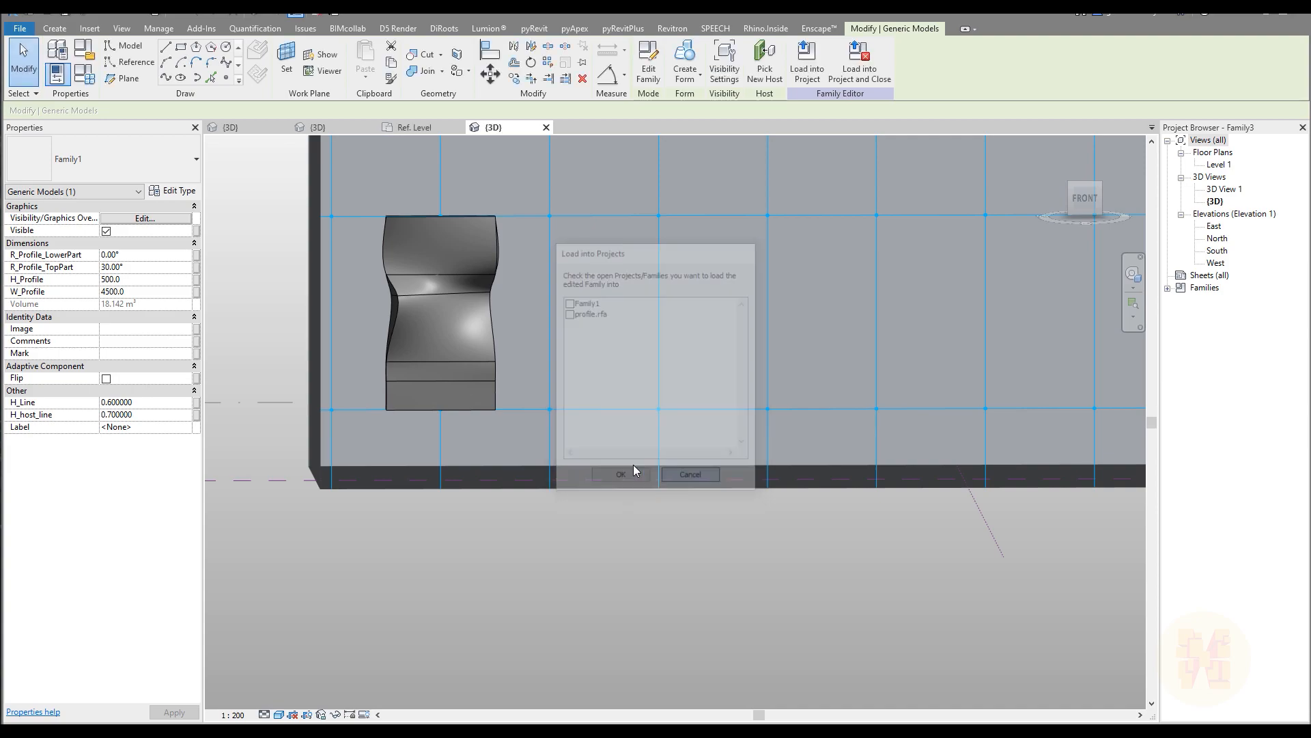
{"action": "left_click", "coordinate": [396, 317]}
{"action": "key", "text": "Delete"}
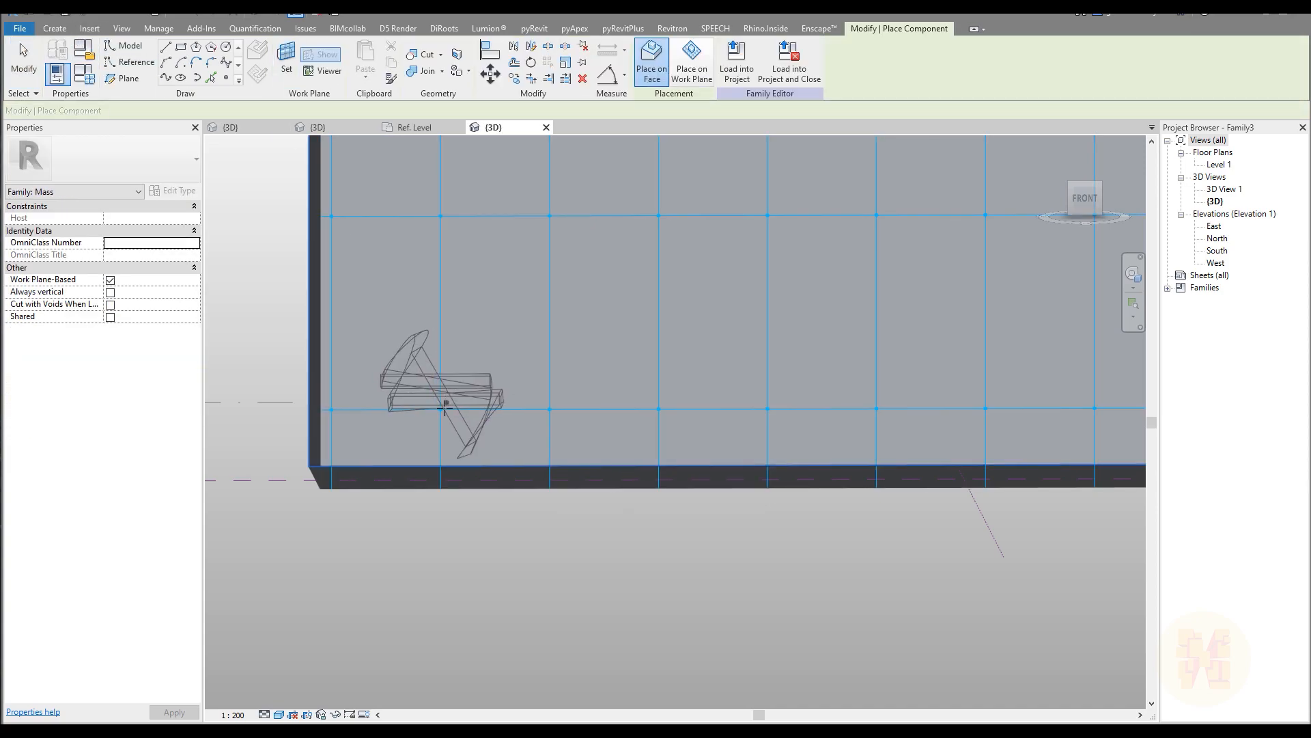
{"action": "left_click", "coordinate": [441, 410]}
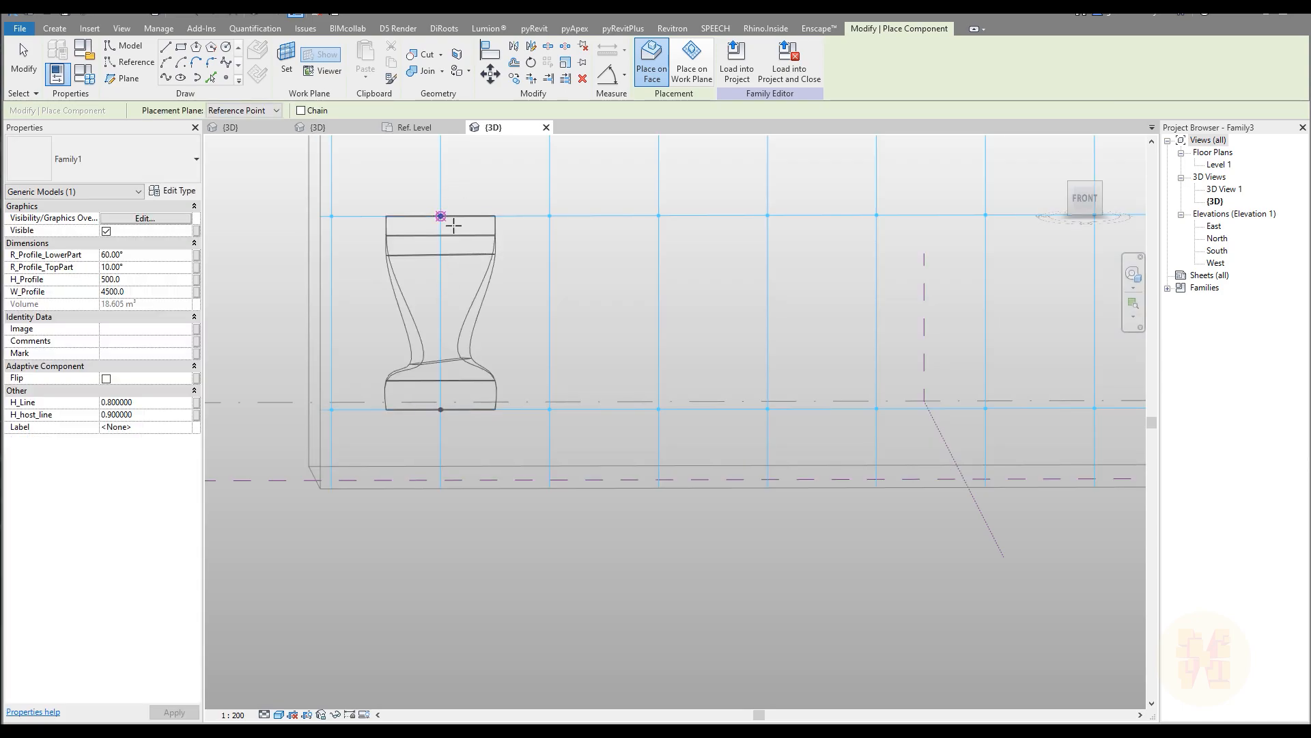
{"action": "key", "text": "Escape"}
{"action": "key", "text": "Escape"}
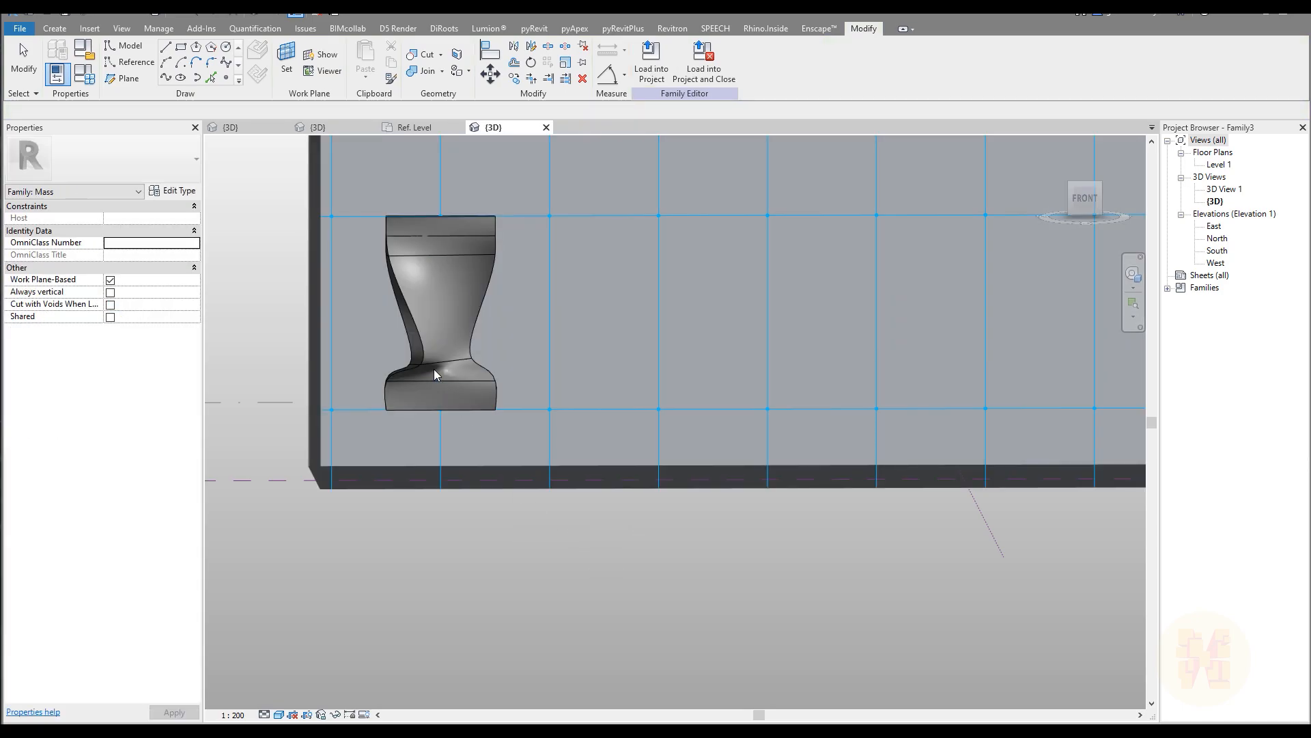
Set the new slat's H_Line parameter to 0.5
{"action": "left_click", "coordinate": [417, 339]}
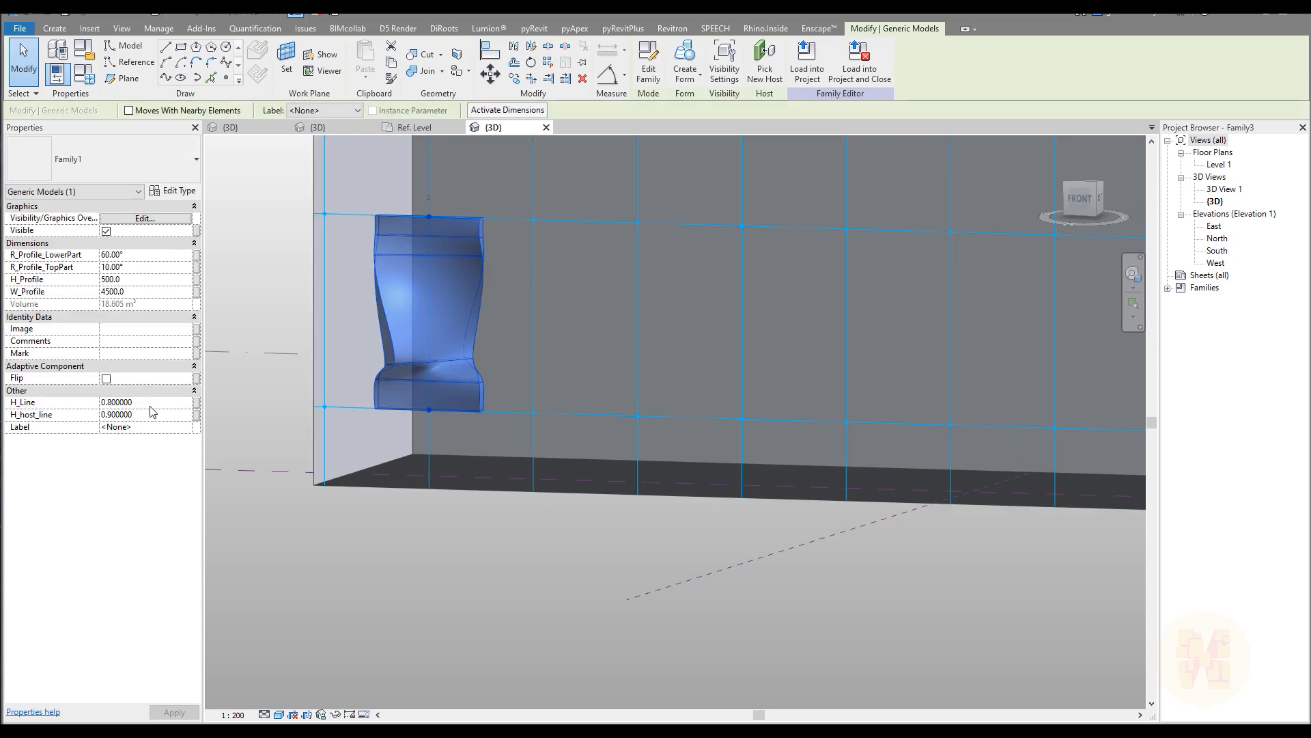
{"action": "left_click", "coordinate": [150, 406]}
{"action": "type", "text": "0."}
{"action": "left_click", "coordinate": [451, 539]}
{"action": "middle_click_drag", "start_coordinate": [451, 538], "coordinate": [592, 551], "text": "shift"}
Set the new slat's R_Profile_LowerPart to 0° and R_Profile_TopPart to 30°
{"action": "left_click", "coordinate": [407, 315]}
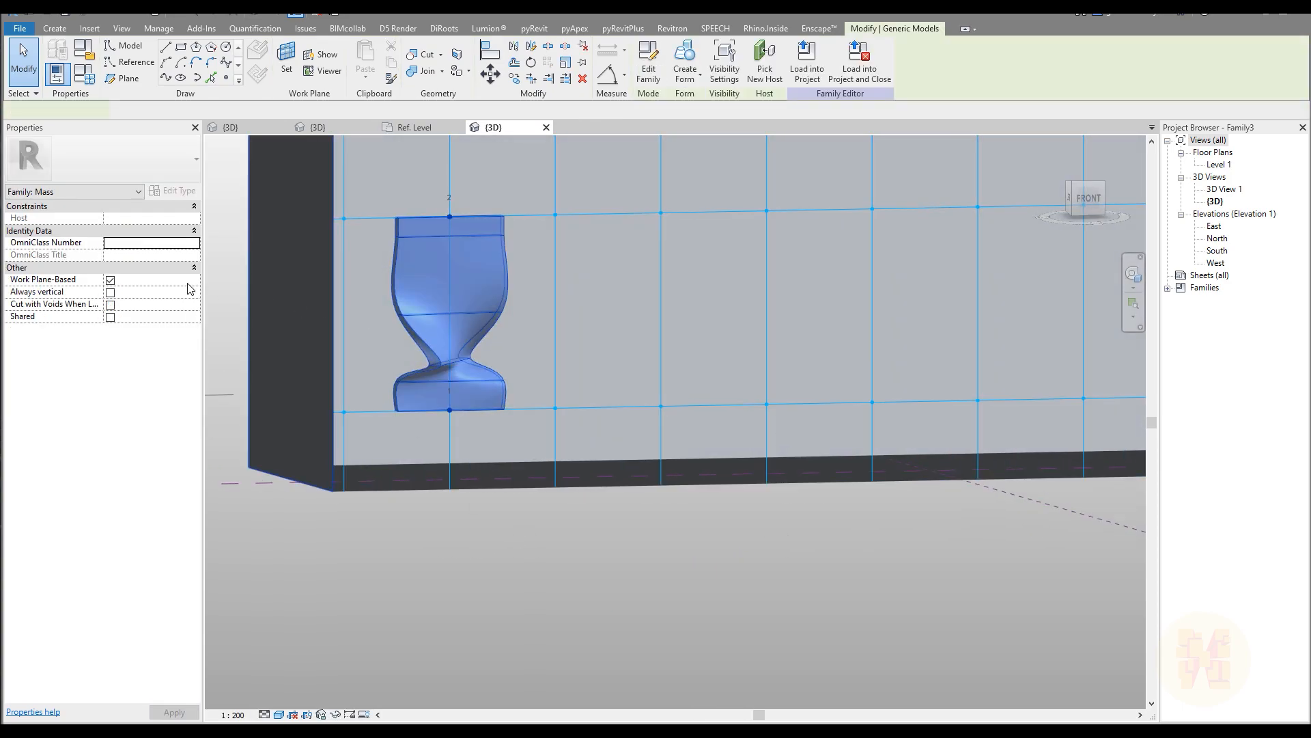
{"action": "left_click", "coordinate": [149, 268]}
{"action": "left_click", "coordinate": [146, 255]}
{"action": "type", "text": "0"}
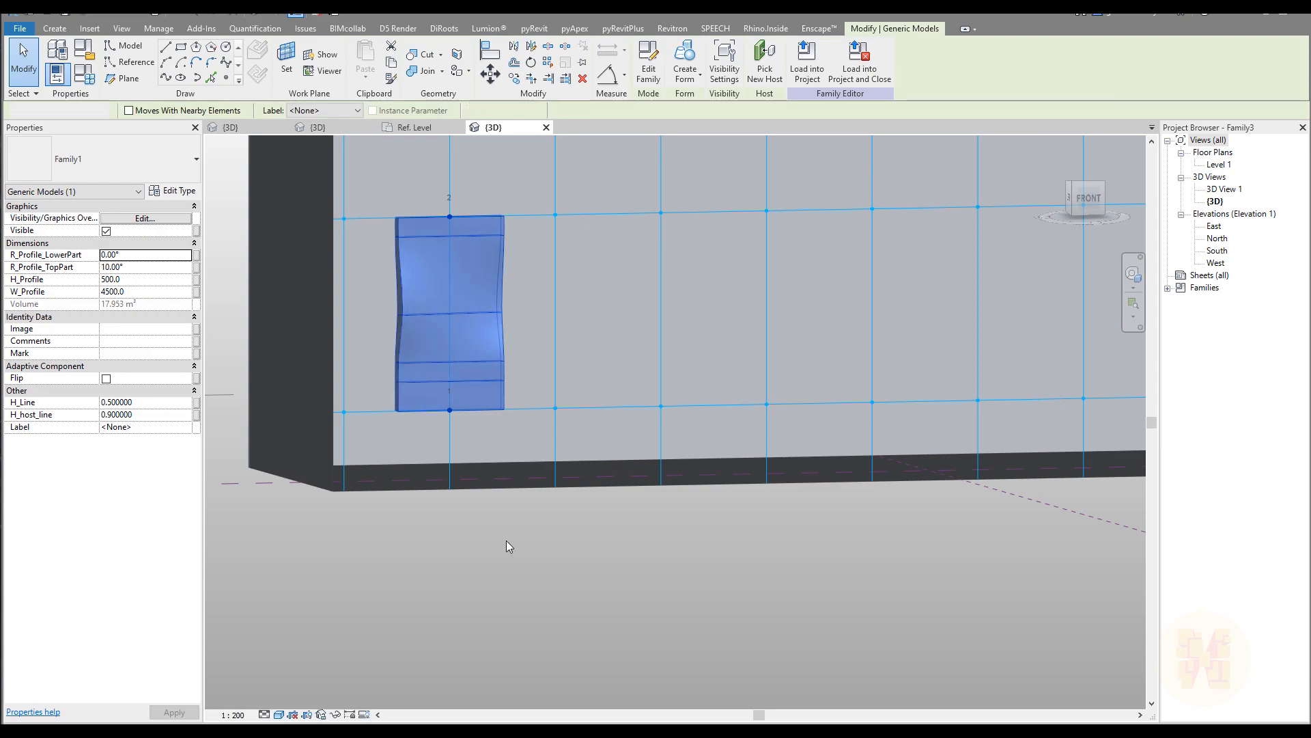
{"action": "left_click", "coordinate": [507, 540]}
{"action": "left_click", "coordinate": [411, 311]}
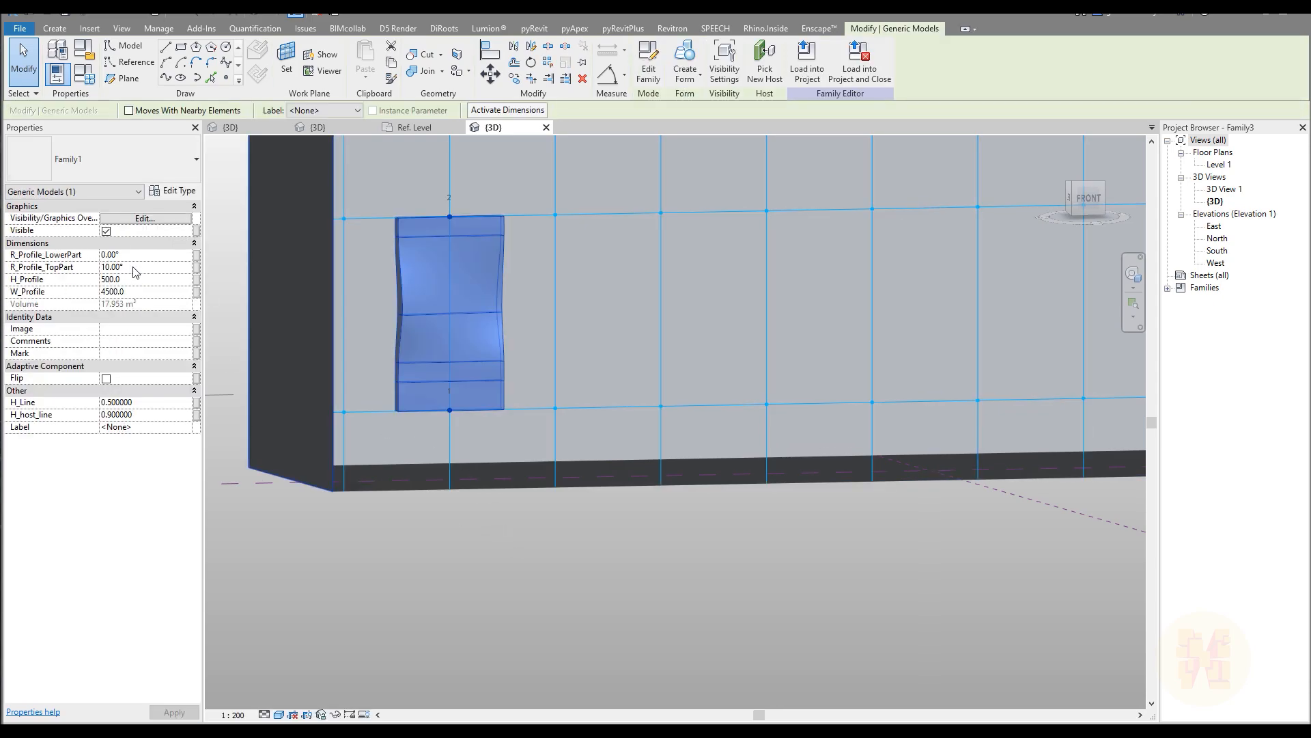
{"action": "left_click", "coordinate": [140, 267]}
{"action": "type", "text": "30"}
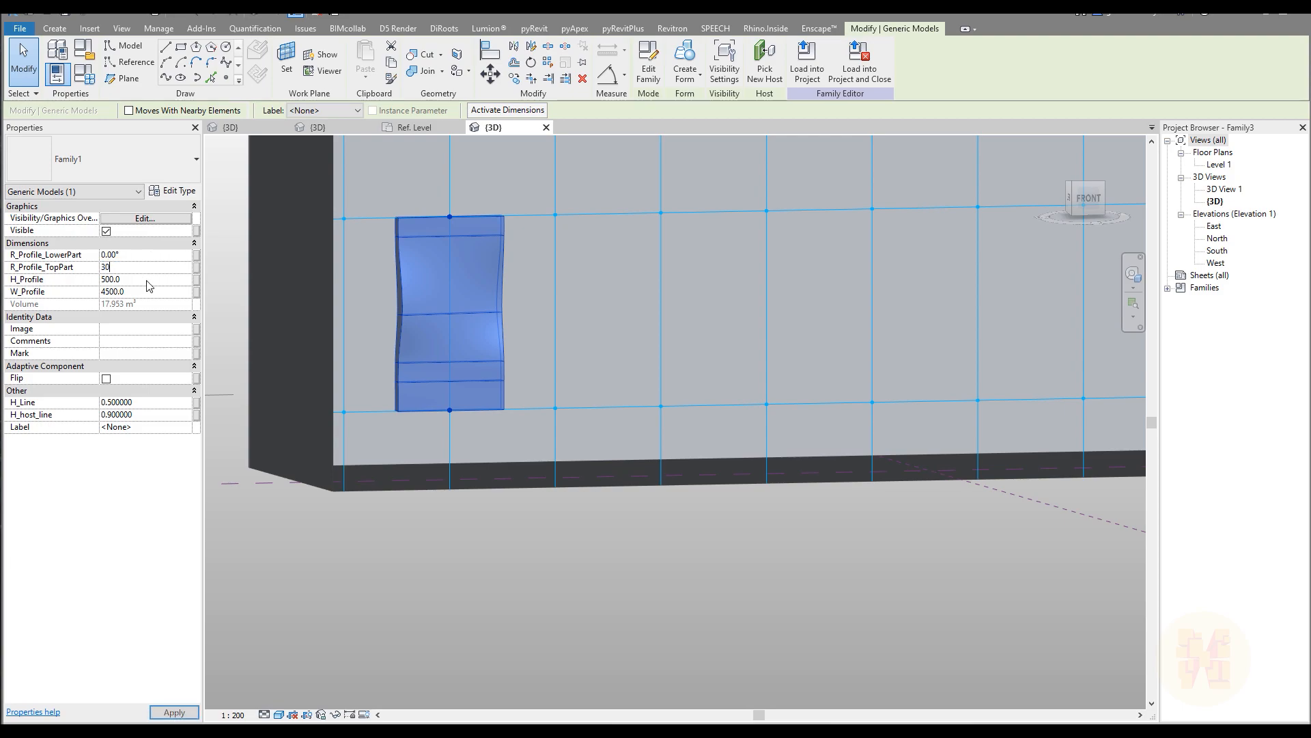
{"action": "left_click", "coordinate": [448, 553]}
{"action": "middle_click_drag", "start_coordinate": [715, 469], "coordinate": [601, 491], "text": "shift"}
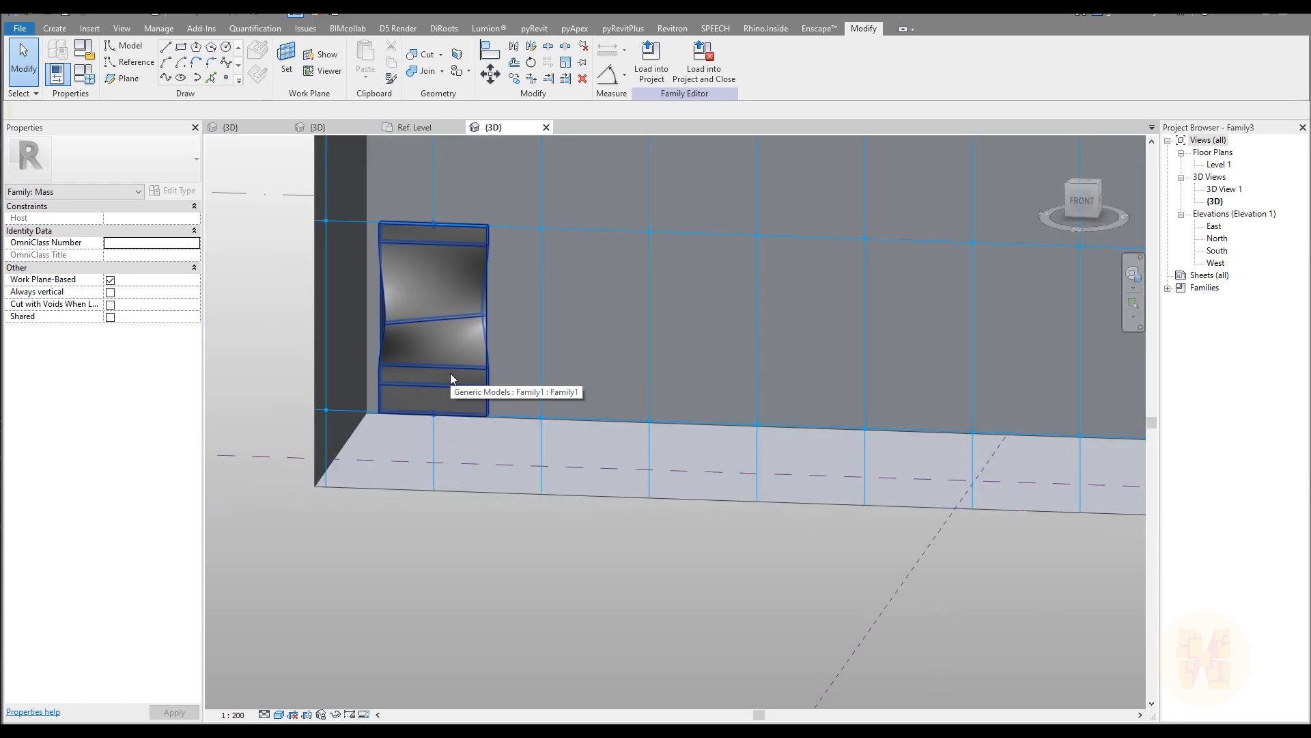
Repeat the slat across all nodes of the mass's divided front surface
{"action": "left_click", "coordinate": [450, 372]}
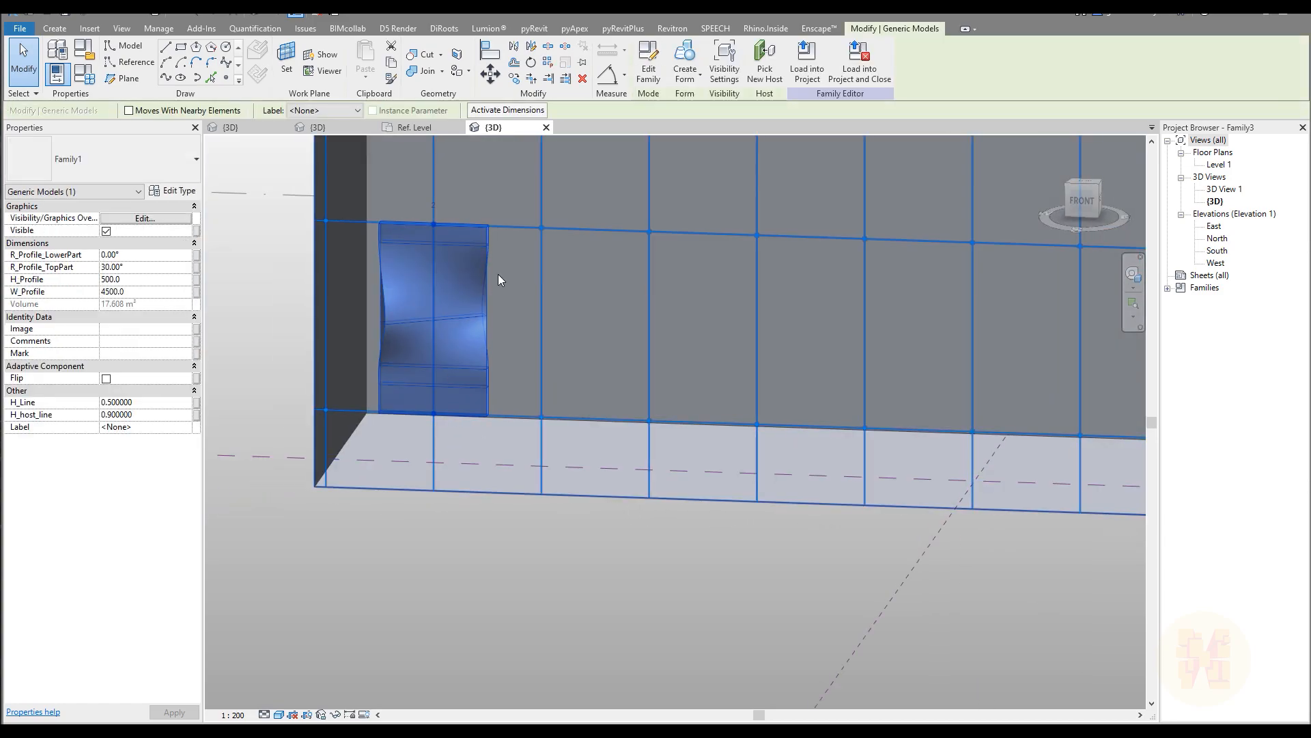
{"action": "left_click", "coordinate": [548, 64]}
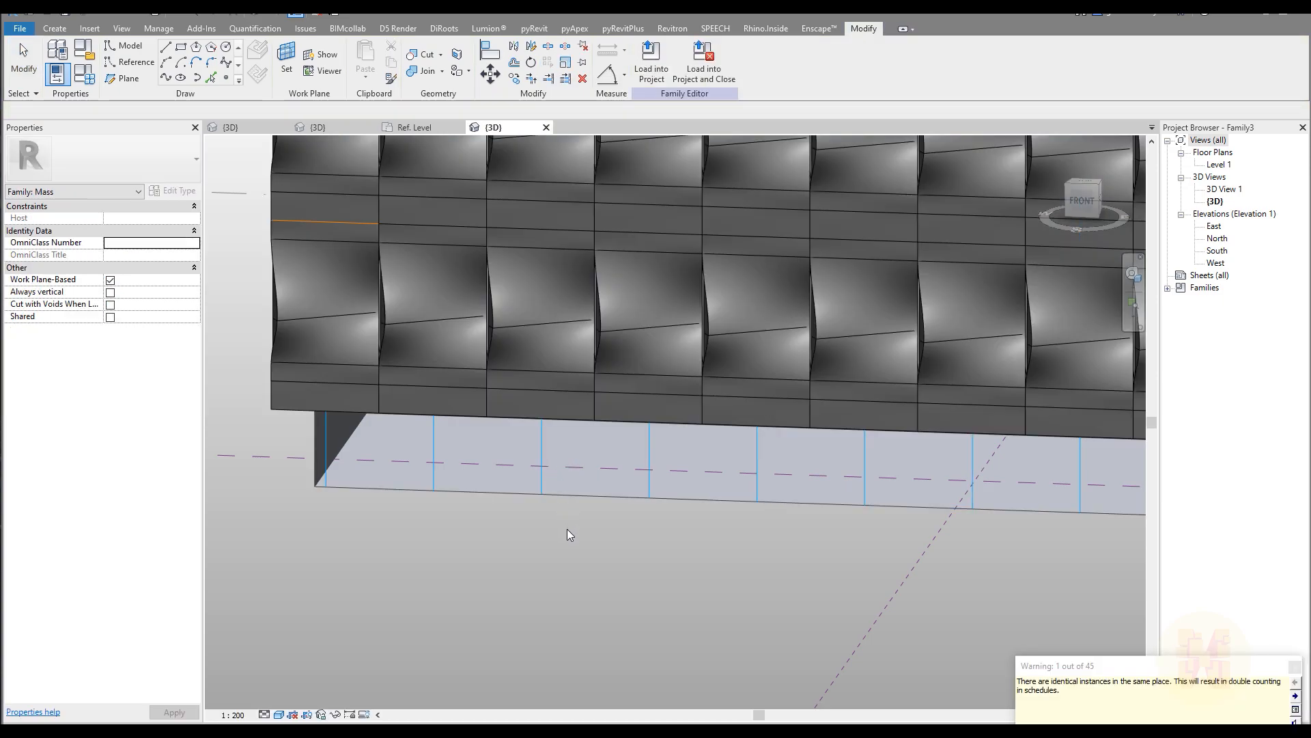
{"action": "scroll", "coordinate": [739, 546], "scroll_direction": "down", "scroll_amount": 4}
{"action": "middle_click_drag", "start_coordinate": [739, 546], "coordinate": [613, 517], "text": "shift"}
{"action": "middle_click_drag", "start_coordinate": [377, 332], "coordinate": [309, 374], "text": "shift"}
{"action": "middle_click_drag", "start_coordinate": [489, 400], "coordinate": [285, 273], "text": "shift"}
{"action": "left_click", "coordinate": [286, 273]}
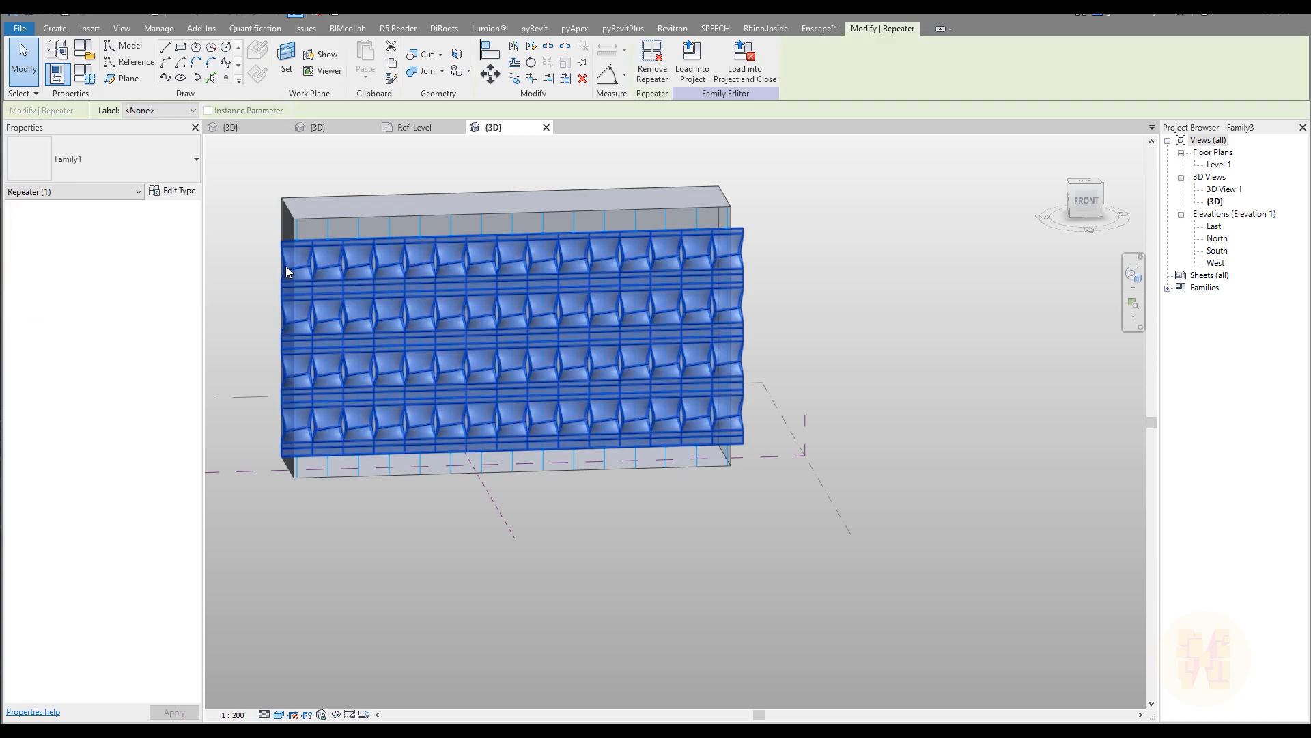
{"action": "left_click_drag", "start_coordinate": [242, 184], "coordinate": [309, 519]}
{"action": "left_click", "coordinate": [327, 226]}
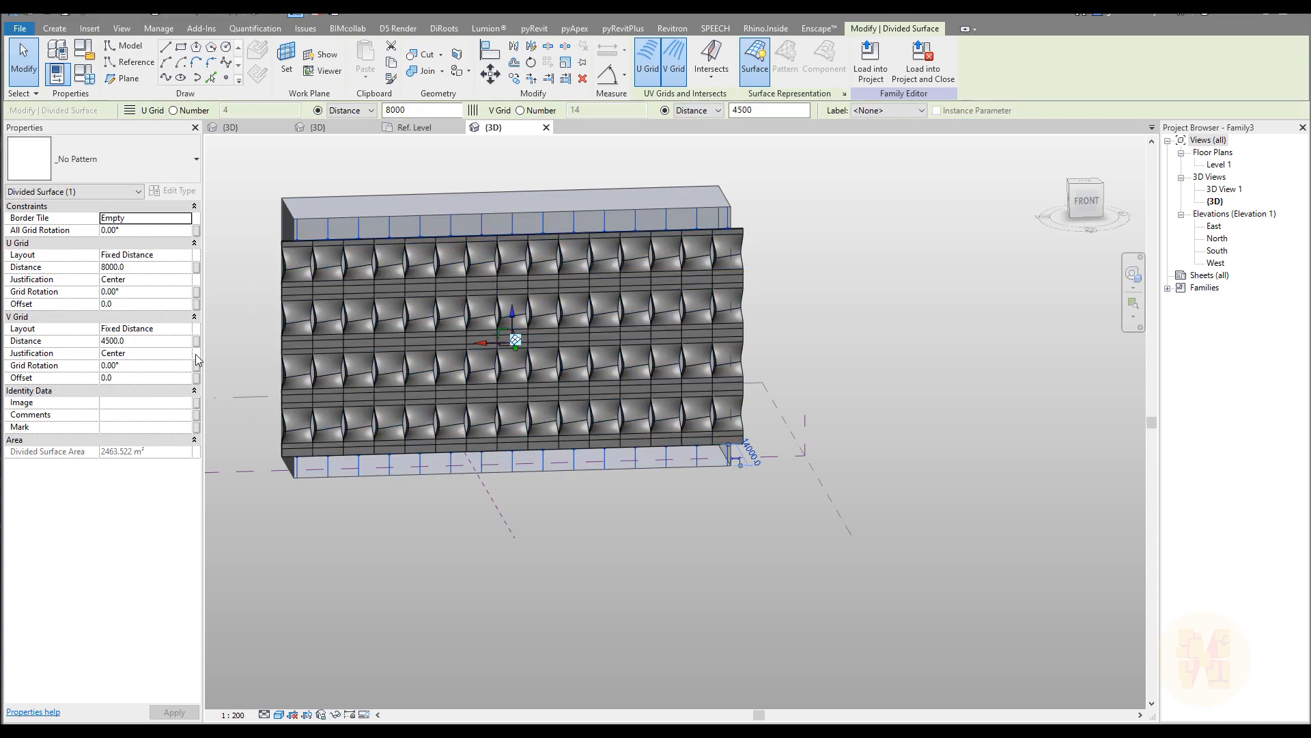
Delete the four repeated slats in the column overhanging the mass's left edge
{"action": "middle_click_drag", "start_coordinate": [556, 457], "coordinate": [492, 477], "text": "shift"}
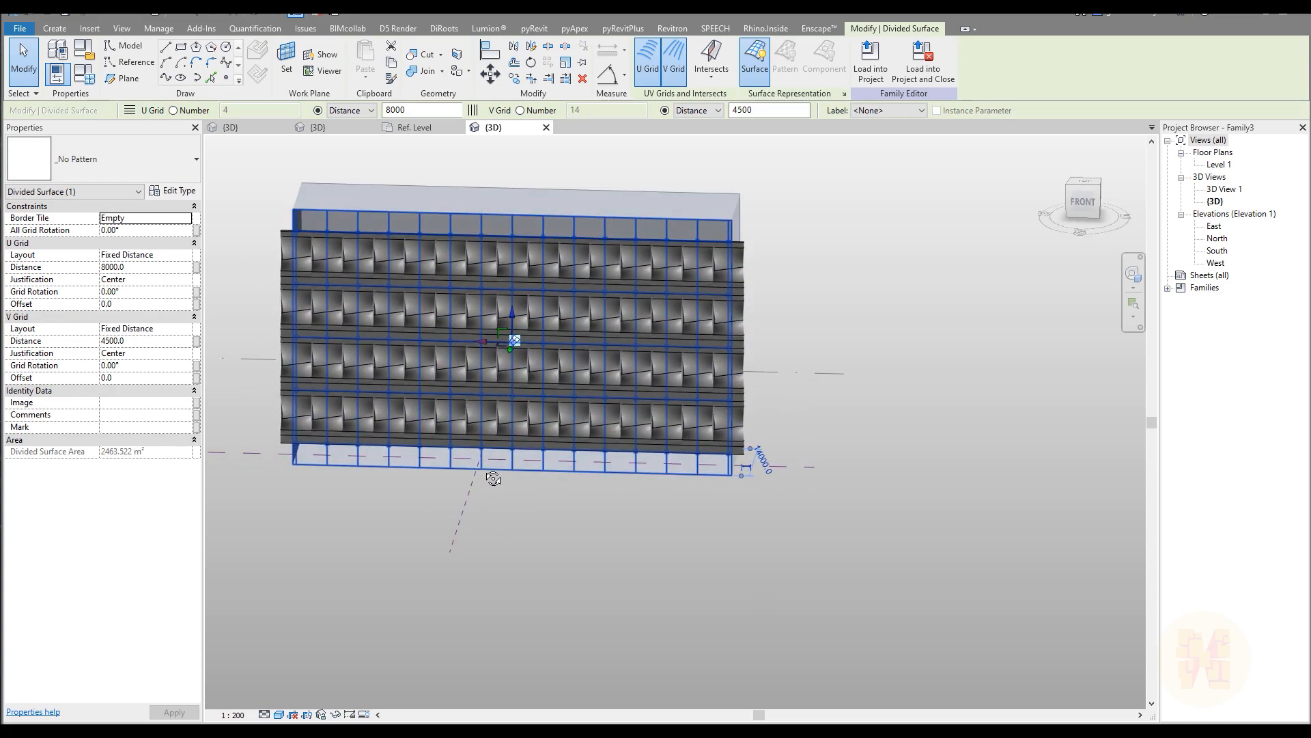
{"action": "scroll", "coordinate": [264, 307], "scroll_direction": "up", "scroll_amount": 3}
{"action": "left_click", "coordinate": [311, 233]}
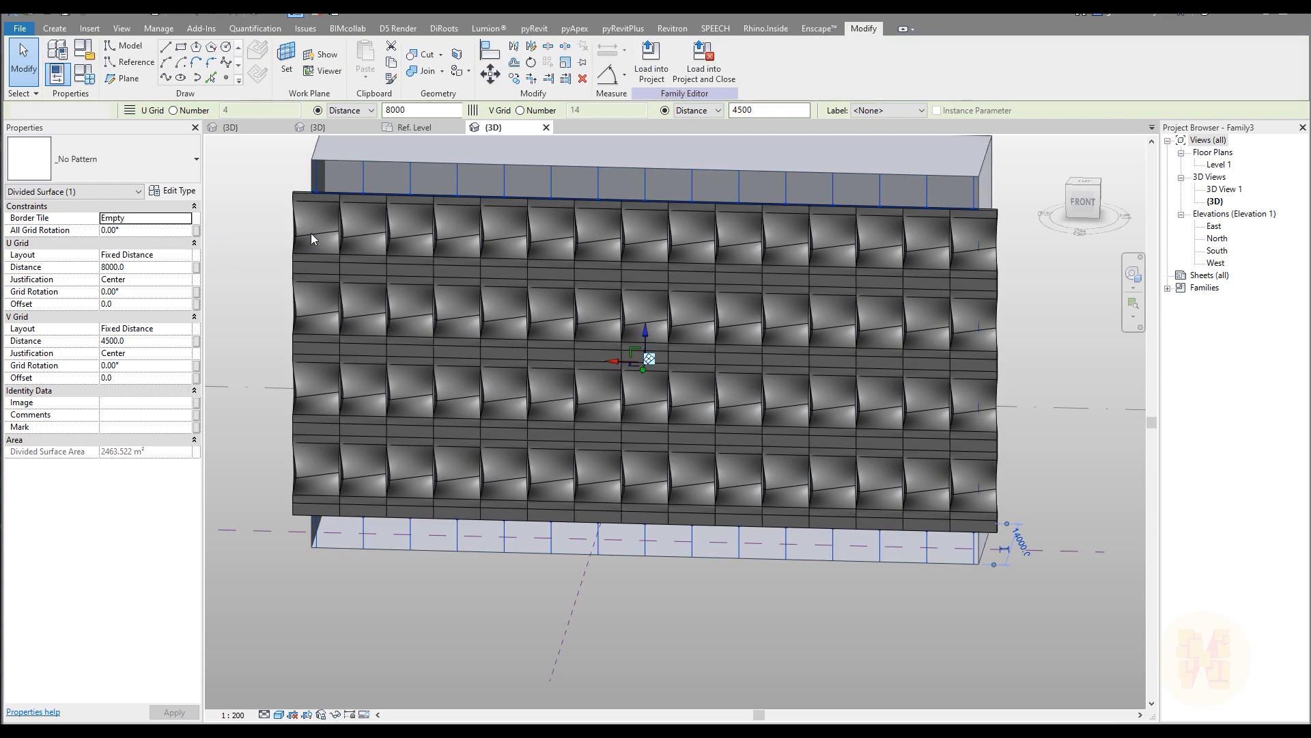
{"action": "left_click_drag", "start_coordinate": [313, 231], "coordinate": [309, 401]}
{"action": "left_click", "coordinate": [313, 428]}
{"action": "key", "text": "Delete"}
{"action": "left_click", "coordinate": [315, 448]}
{"action": "key", "text": "Delete"}
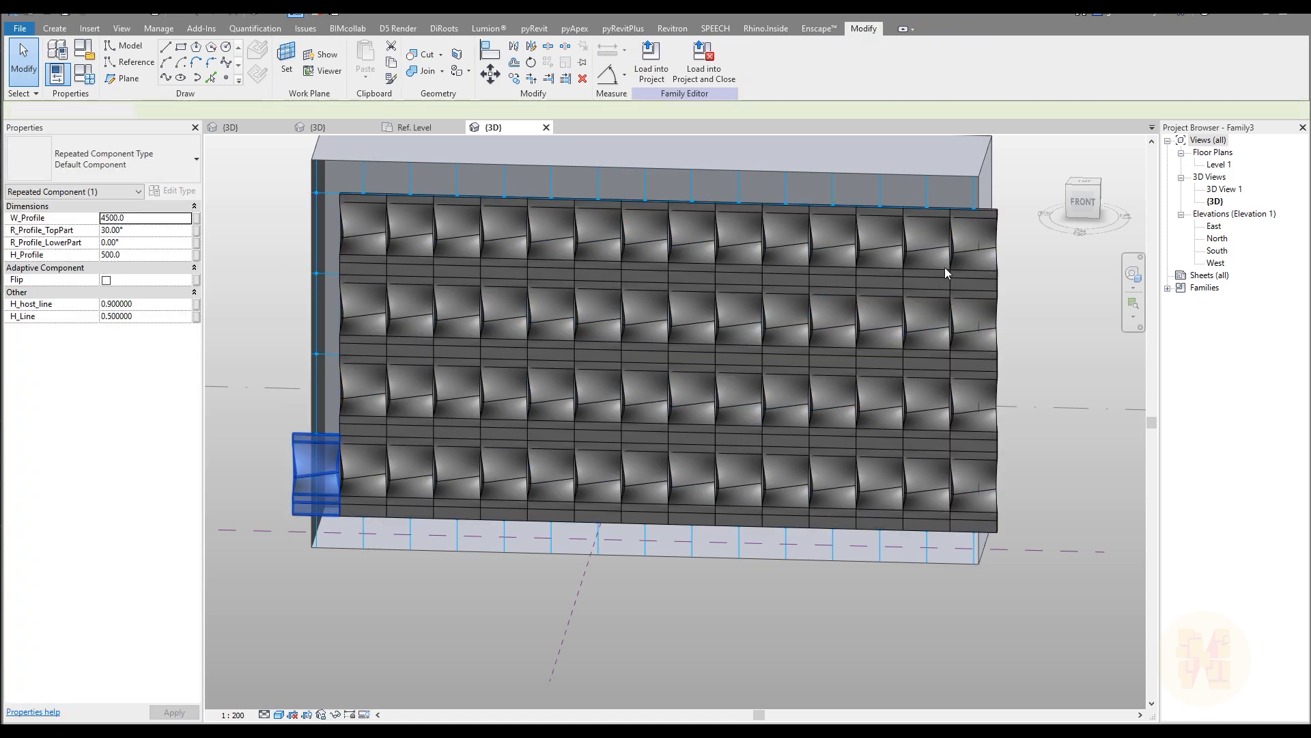
Delete the four repeated slats in the column overhanging the mass's right edge
{"action": "left_click", "coordinate": [969, 252]}
{"action": "key", "text": "Delete"}
{"action": "left_click", "coordinate": [974, 302]}
{"action": "key", "text": "Delete"}
{"action": "left_click", "coordinate": [974, 408]}
{"action": "key", "text": "Delete"}
{"action": "left_click", "coordinate": [965, 473]}
{"action": "key", "text": "Delete"}
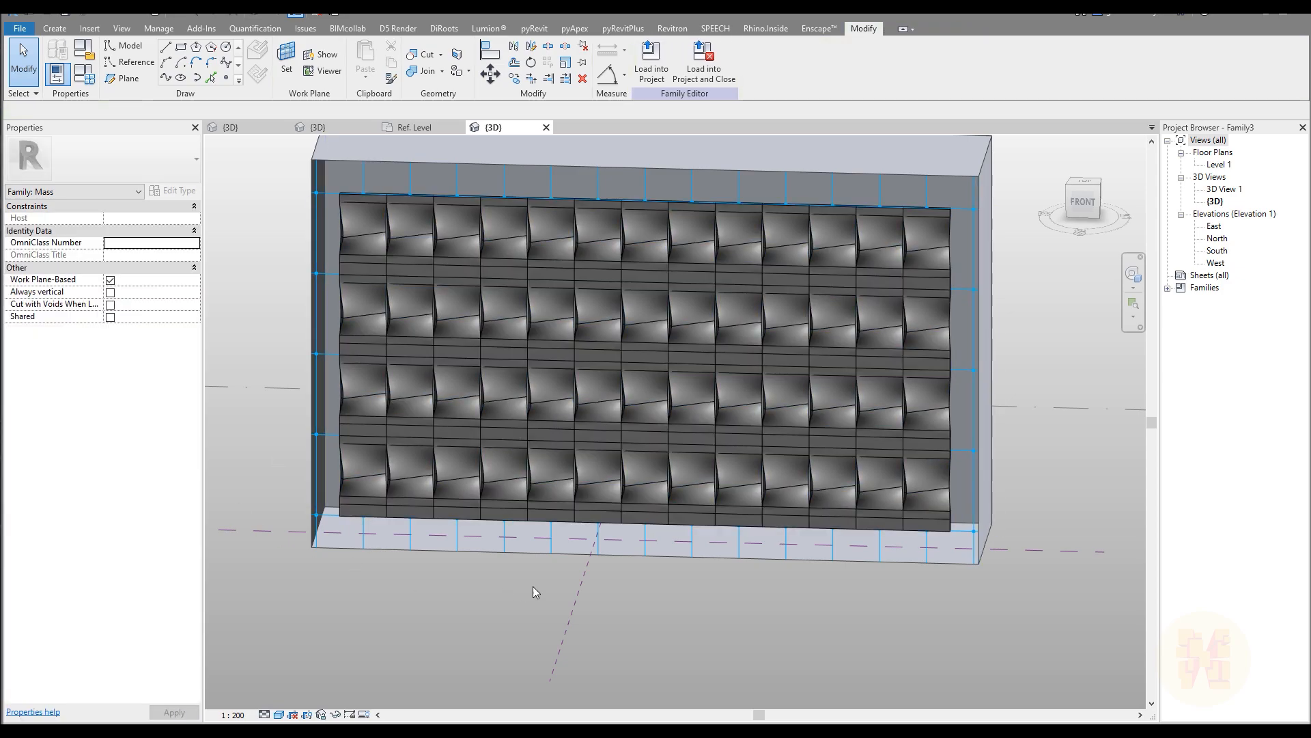
Examine the repeated slat facade up close and from different angles, checking the twist and the gaps between slats
{"action": "middle_click_drag", "start_coordinate": [597, 599], "coordinate": [345, 515], "text": "shift"}
{"action": "scroll", "coordinate": [414, 556], "scroll_direction": "up", "scroll_amount": 4}
{"action": "scroll", "coordinate": [413, 556], "scroll_direction": "up", "scroll_amount": 2}
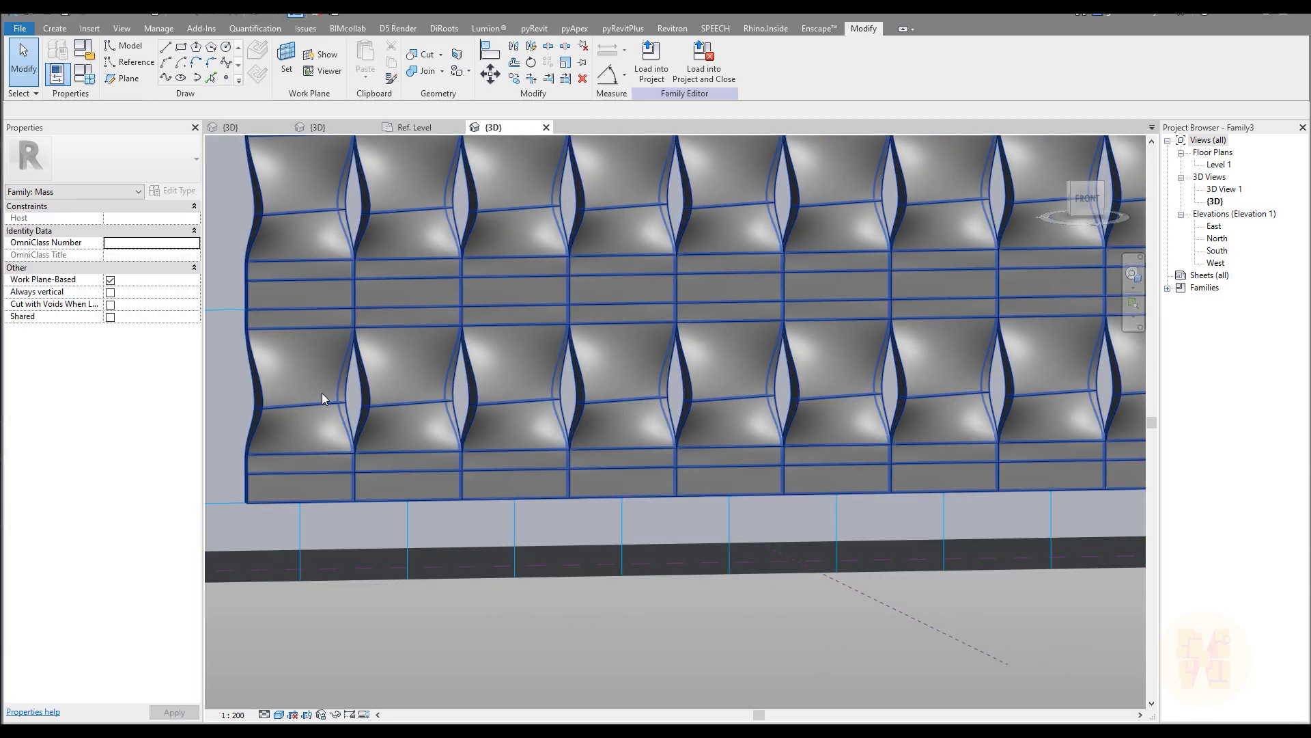
{"action": "scroll", "coordinate": [330, 390], "scroll_direction": "down", "scroll_amount": 3}
{"action": "scroll", "coordinate": [330, 391], "scroll_direction": "down", "scroll_amount": 3}
{"action": "middle_click_drag", "start_coordinate": [539, 422], "coordinate": [674, 404], "text": "shift"}
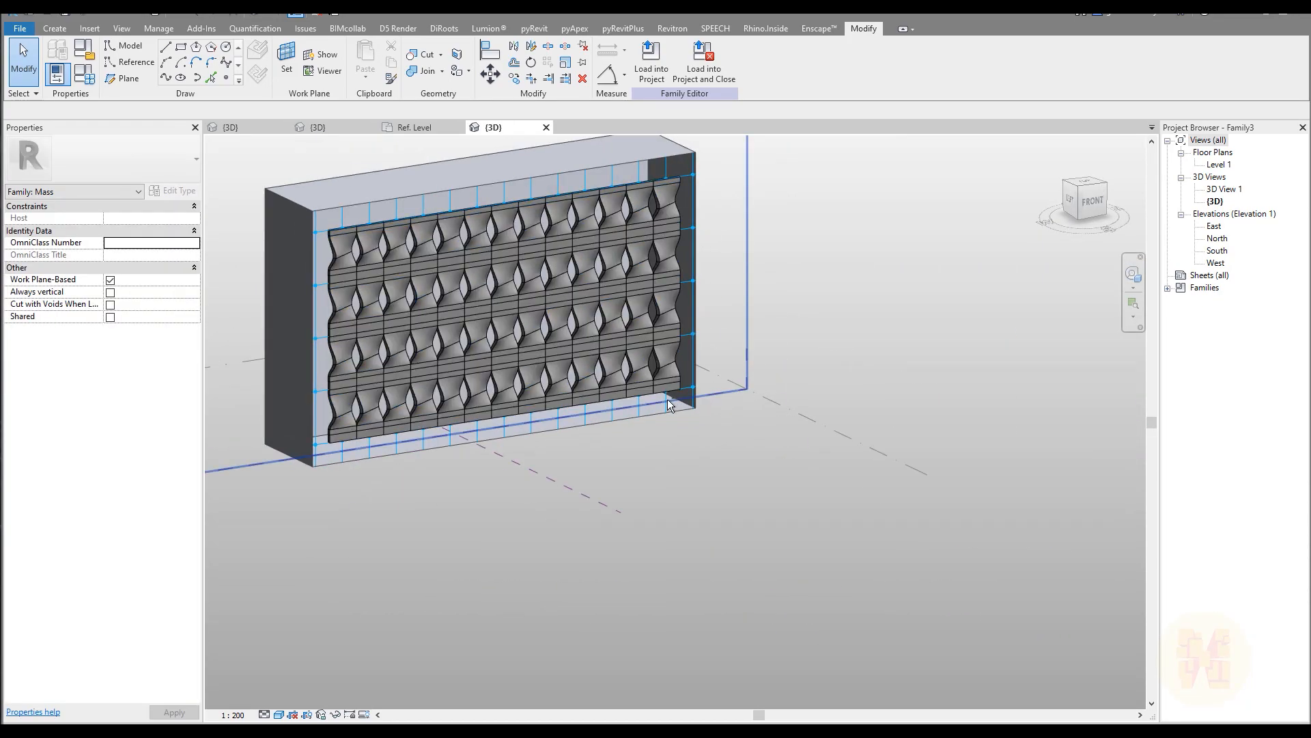
{"action": "scroll", "coordinate": [350, 401], "scroll_direction": "up", "scroll_amount": 2}
{"action": "scroll", "coordinate": [322, 396], "scroll_direction": "up", "scroll_amount": 2}
{"action": "scroll", "coordinate": [754, 535], "scroll_direction": "up", "scroll_amount": 3}
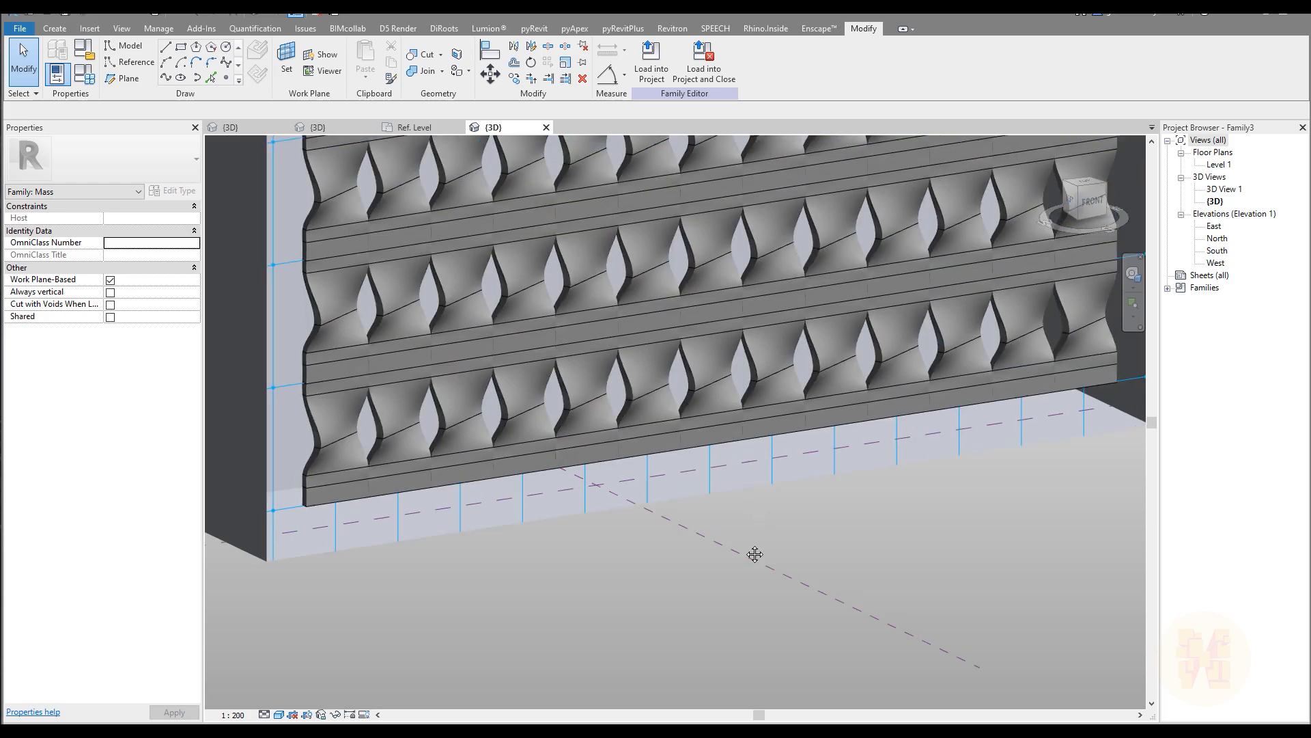
Turn off edge display for the shaded 3D view in the graphic display options
{"action": "left_click", "coordinate": [279, 715]}
{"action": "left_click", "coordinate": [313, 624]}
{"action": "left_click", "coordinate": [949, 246]}
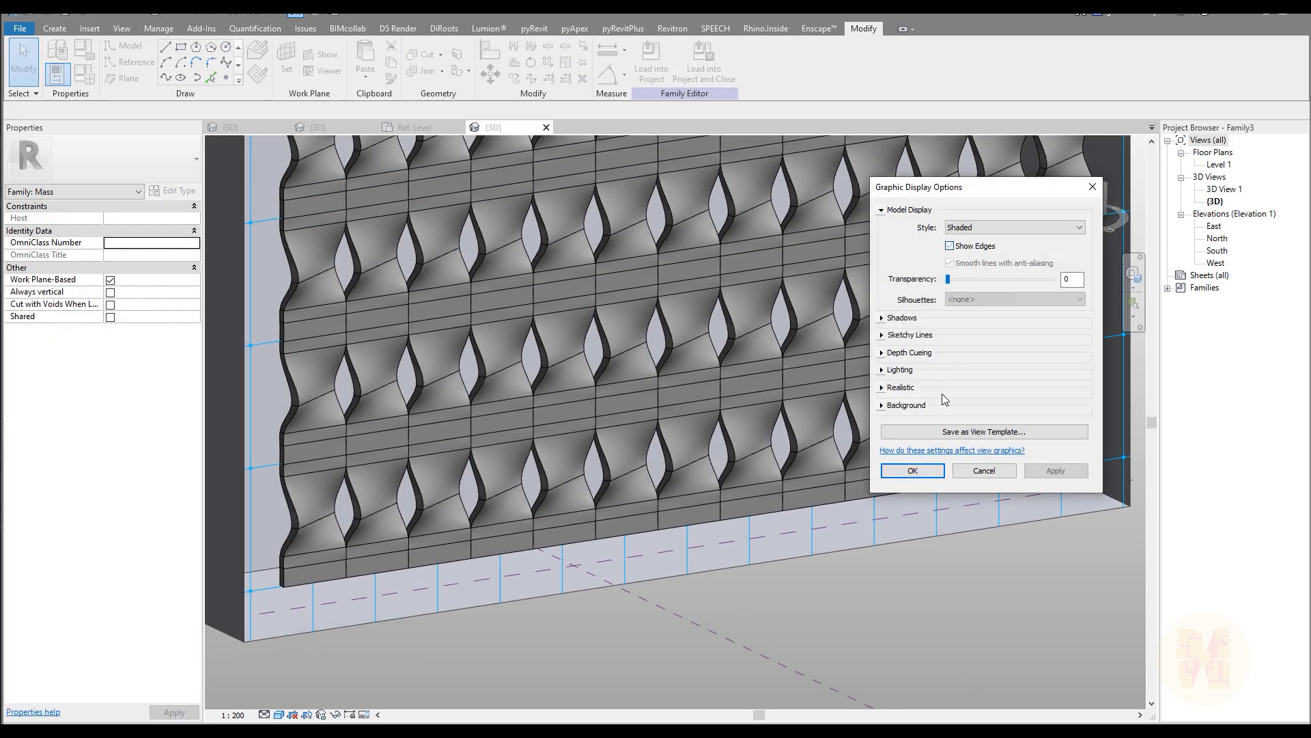
{"action": "left_click", "coordinate": [912, 470]}
{"action": "scroll", "coordinate": [720, 581], "scroll_direction": "down", "scroll_amount": 4}
{"action": "middle_click_drag", "start_coordinate": [764, 560], "coordinate": [601, 541], "text": "shift"}
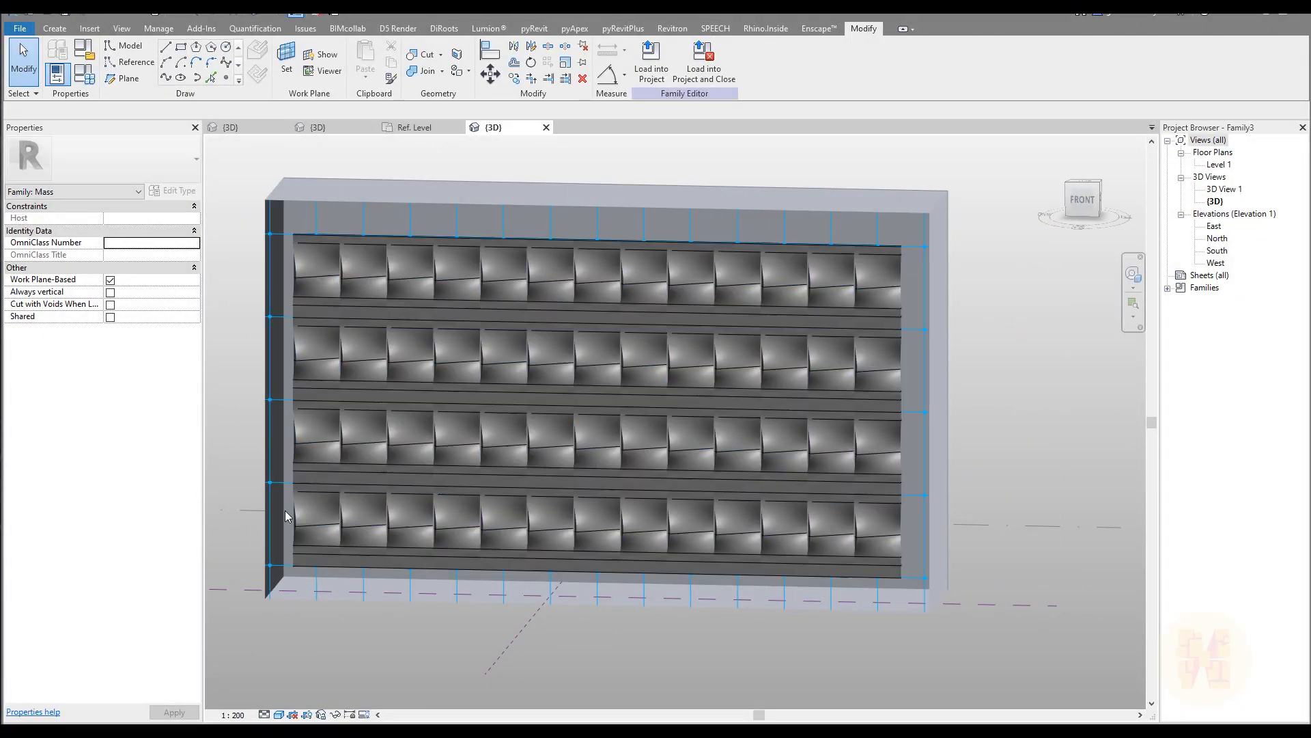
Switch to the AR_SIRIUS_R20 project and examine the twisted-slat facade in its Enscape 3D view
{"action": "left_click", "coordinate": [1265, 20]}
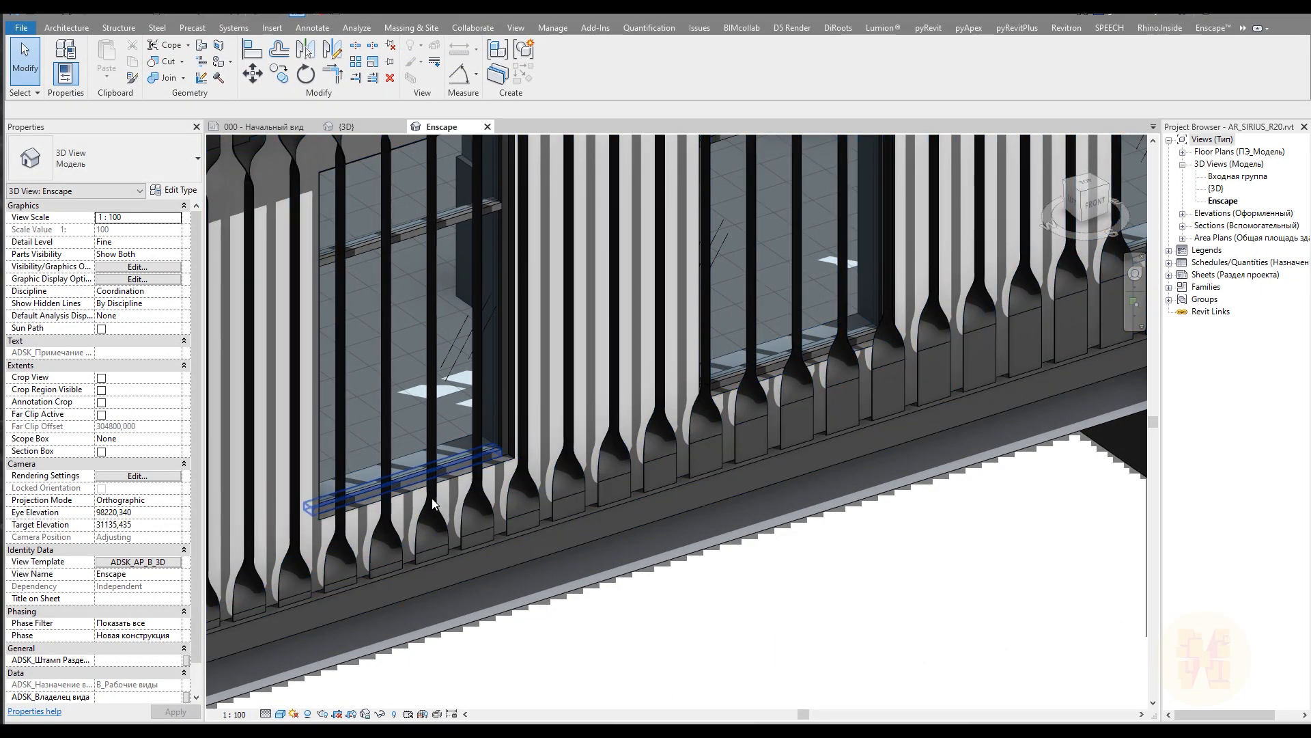
{"action": "middle_click_drag", "start_coordinate": [751, 506], "coordinate": [583, 444]}
{"action": "middle_click_drag", "start_coordinate": [445, 259], "coordinate": [445, 309], "text": "shift"}
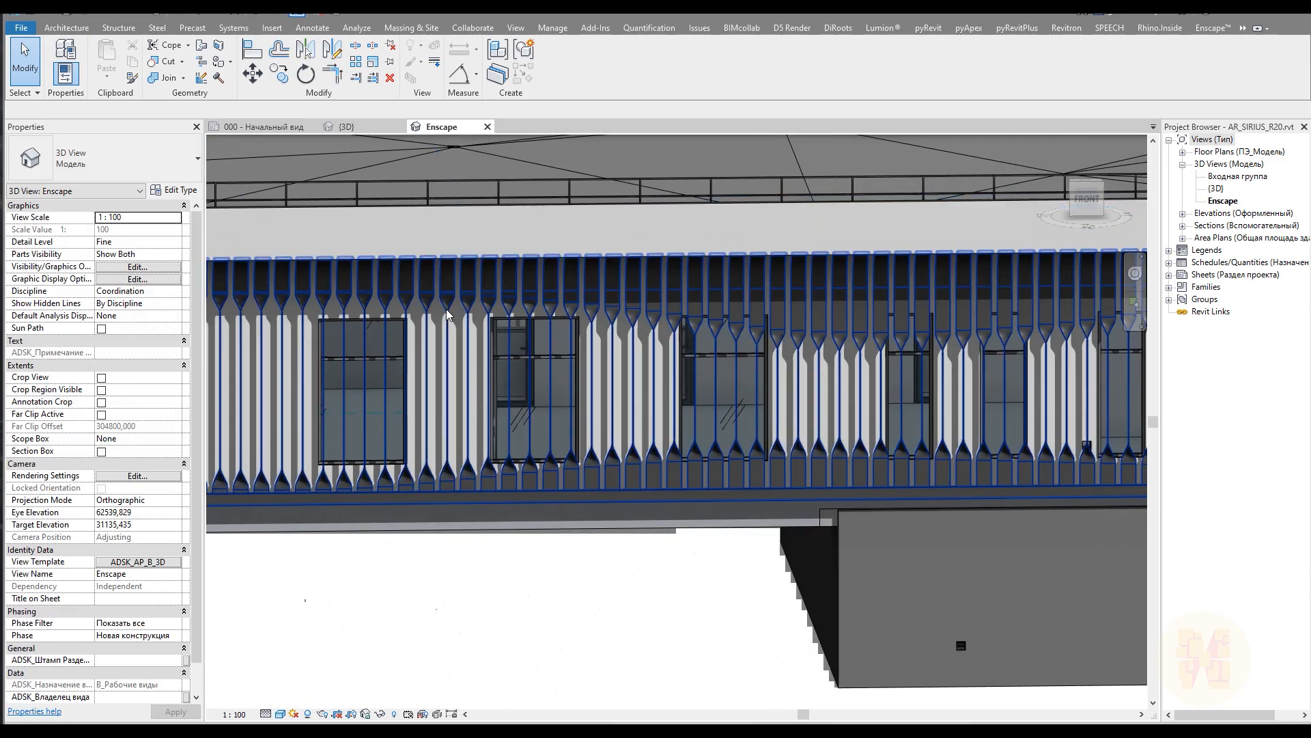